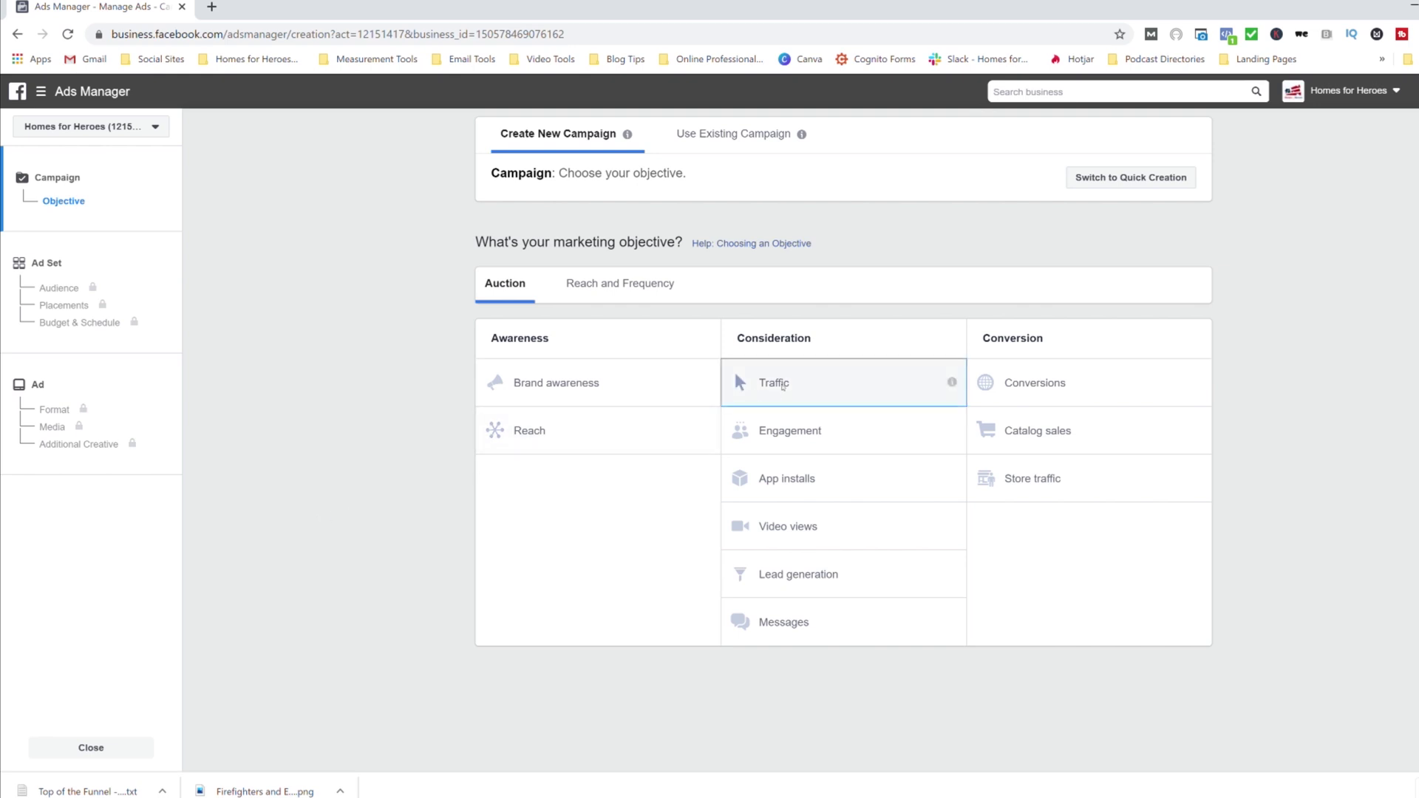
Choose Traffic as the marketing objective and mark the campaign as a Special Ad Category for Housing.
{"action": "left_click", "coordinate": [782, 385]}
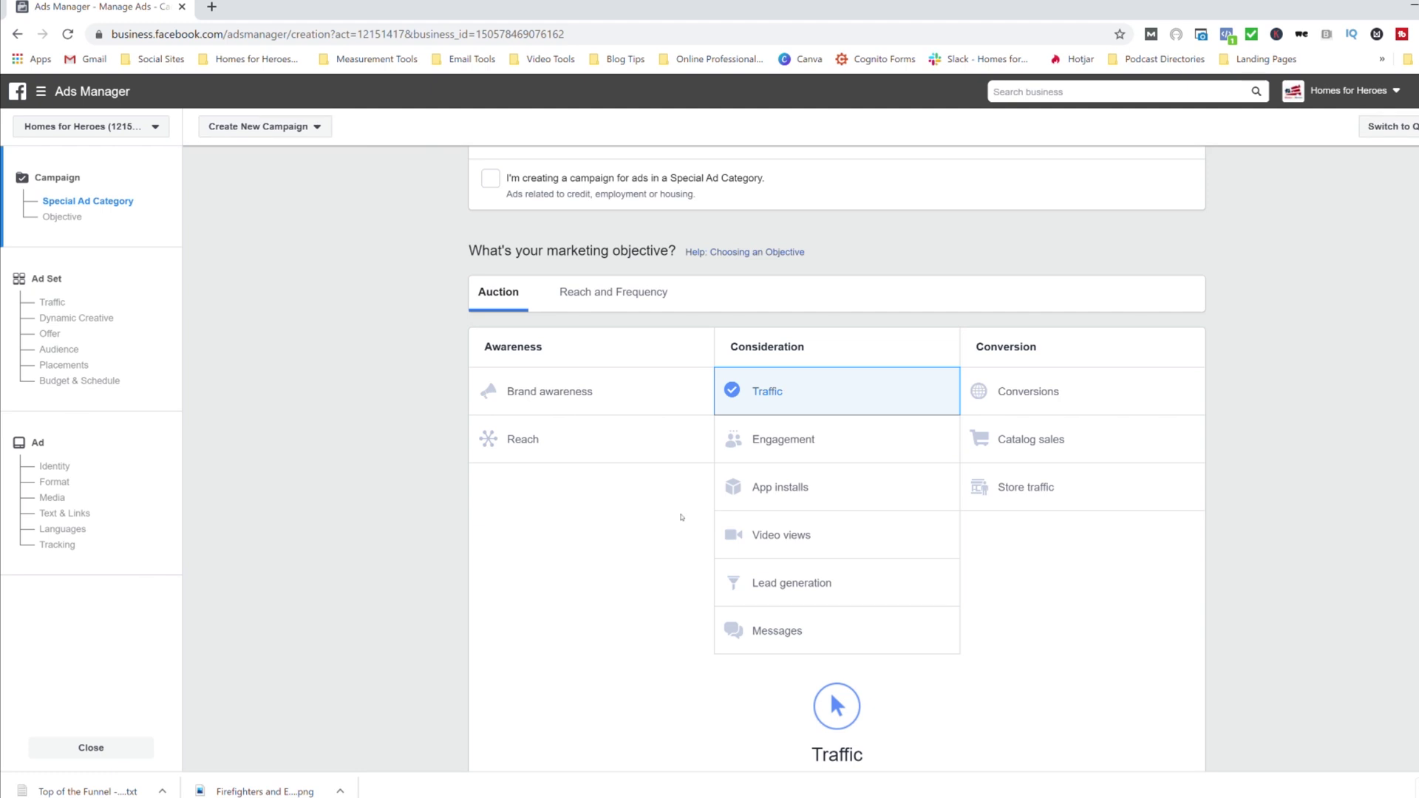
{"action": "scroll", "coordinate": [681, 518], "scroll_direction": "up", "scroll_amount": 2}
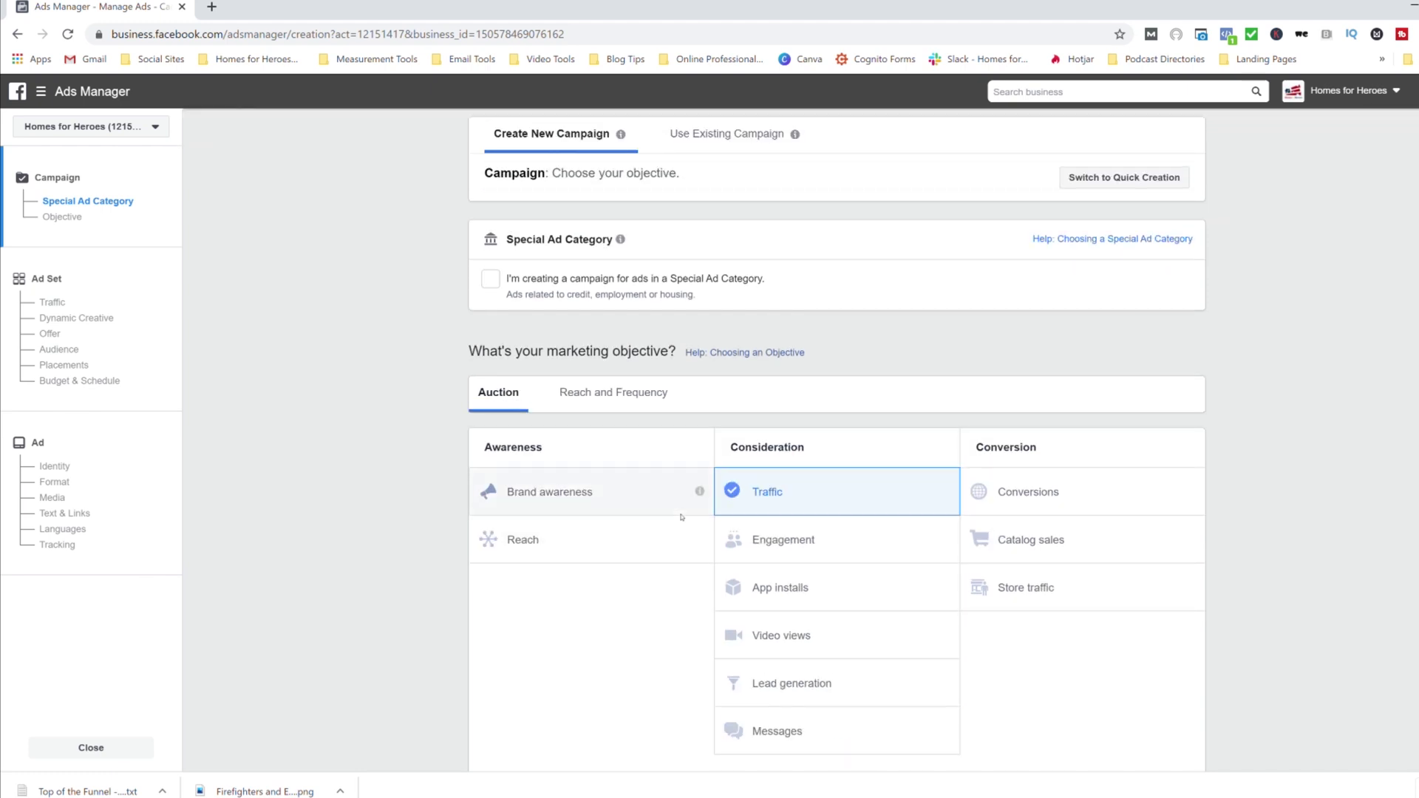
{"action": "left_click", "coordinate": [494, 280]}
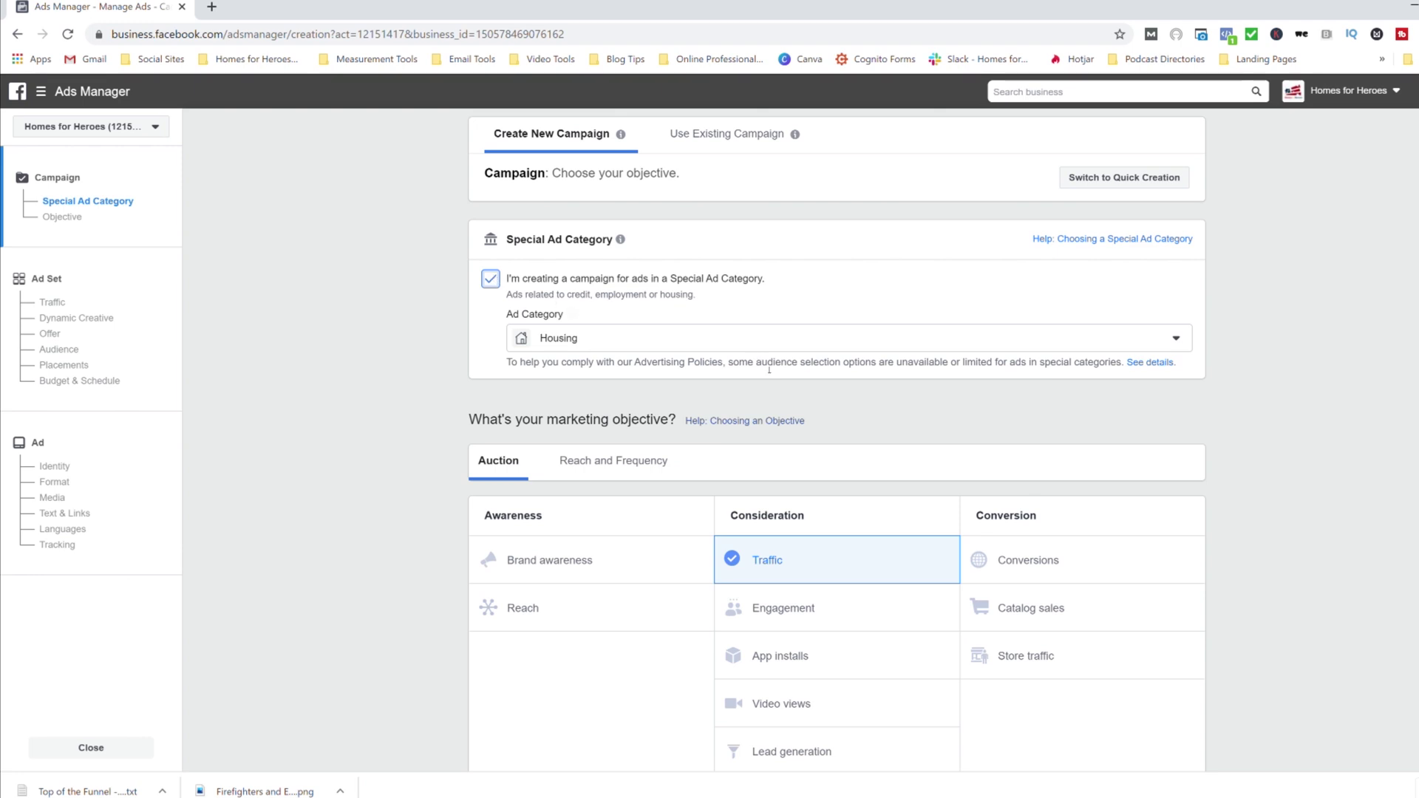
Name the campaign "Hero Ad - Middle of the Funnel - May 16th -31st".
{"action": "scroll", "coordinate": [724, 488], "scroll_direction": "down", "scroll_amount": 10}
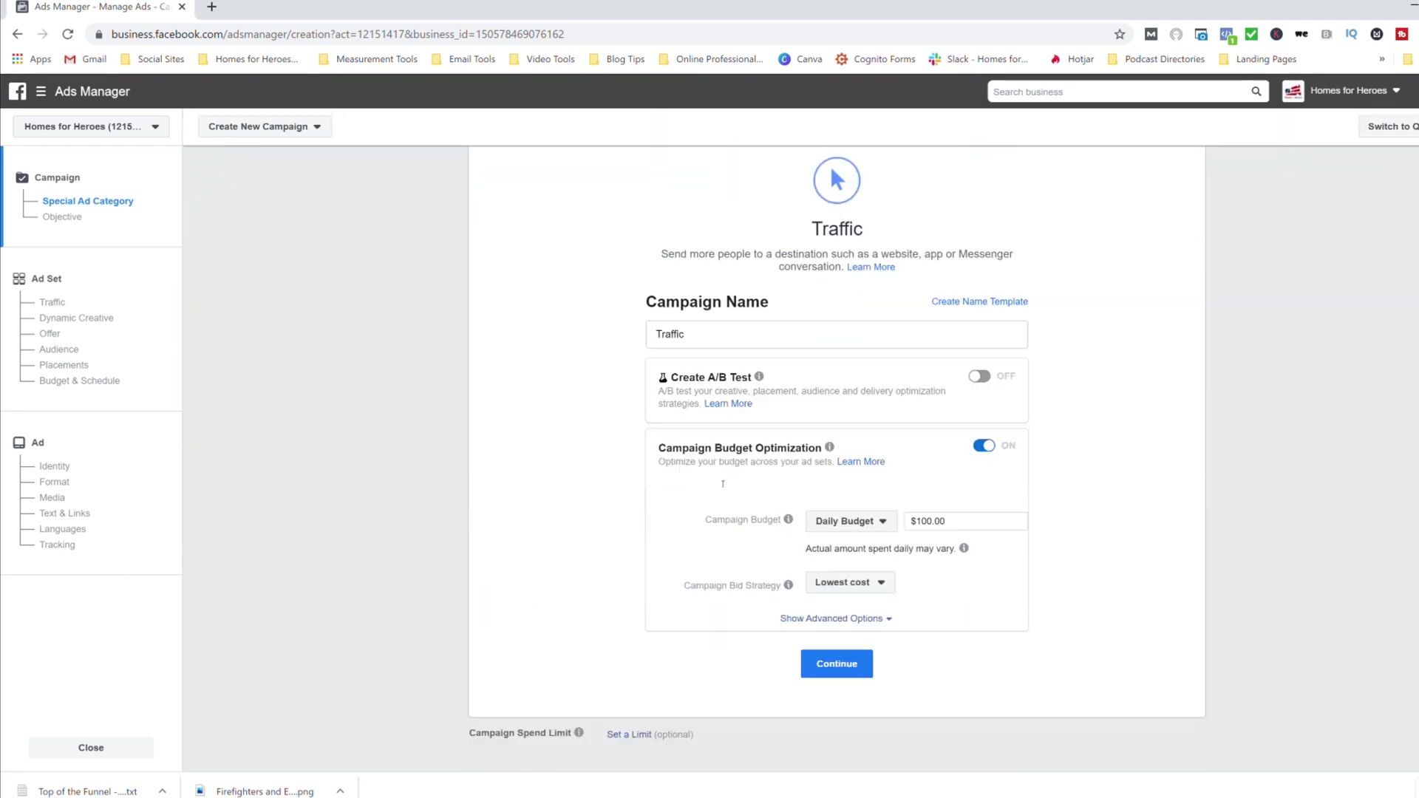
{"action": "left_click_drag", "start_coordinate": [695, 341], "coordinate": [641, 337]}
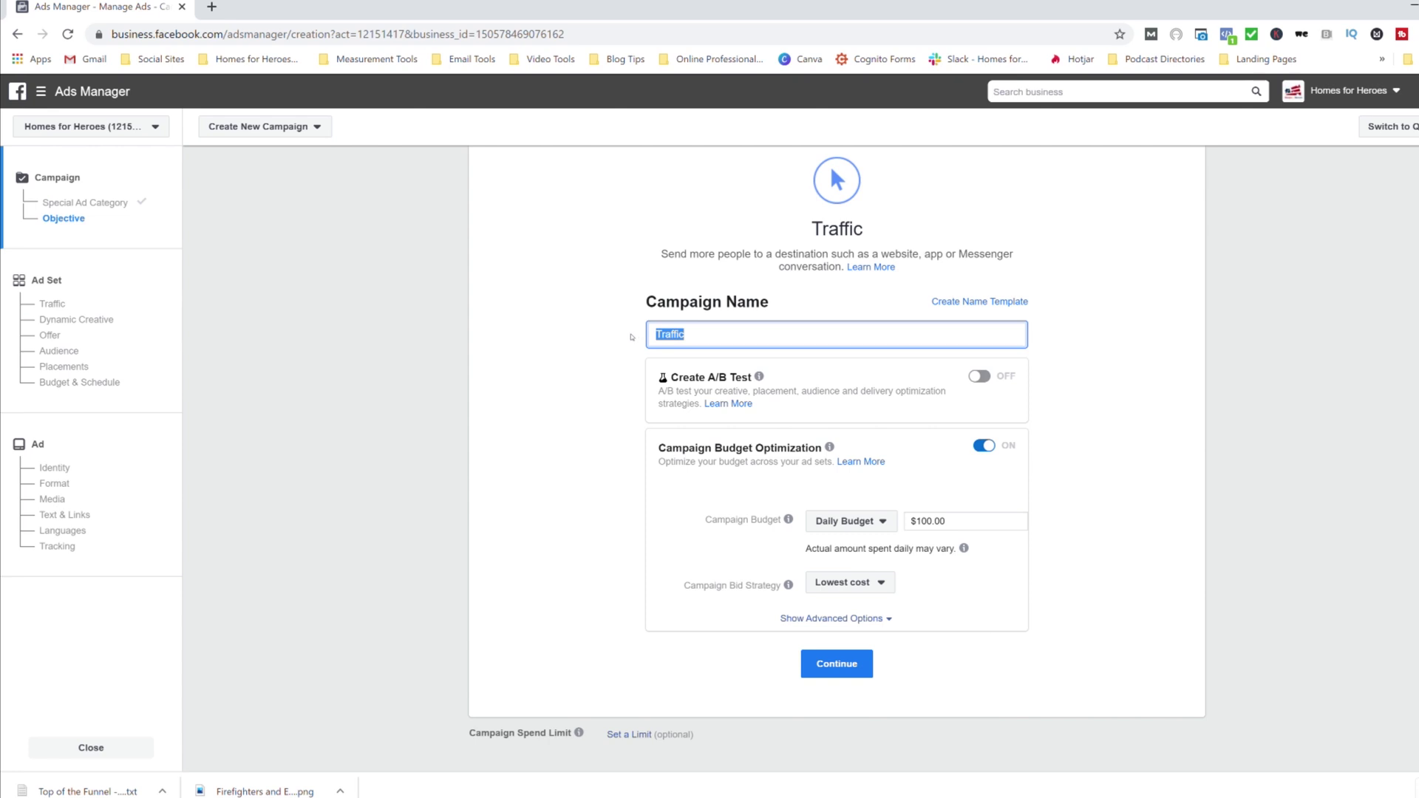
{"action": "type", "text": "Hero A"}
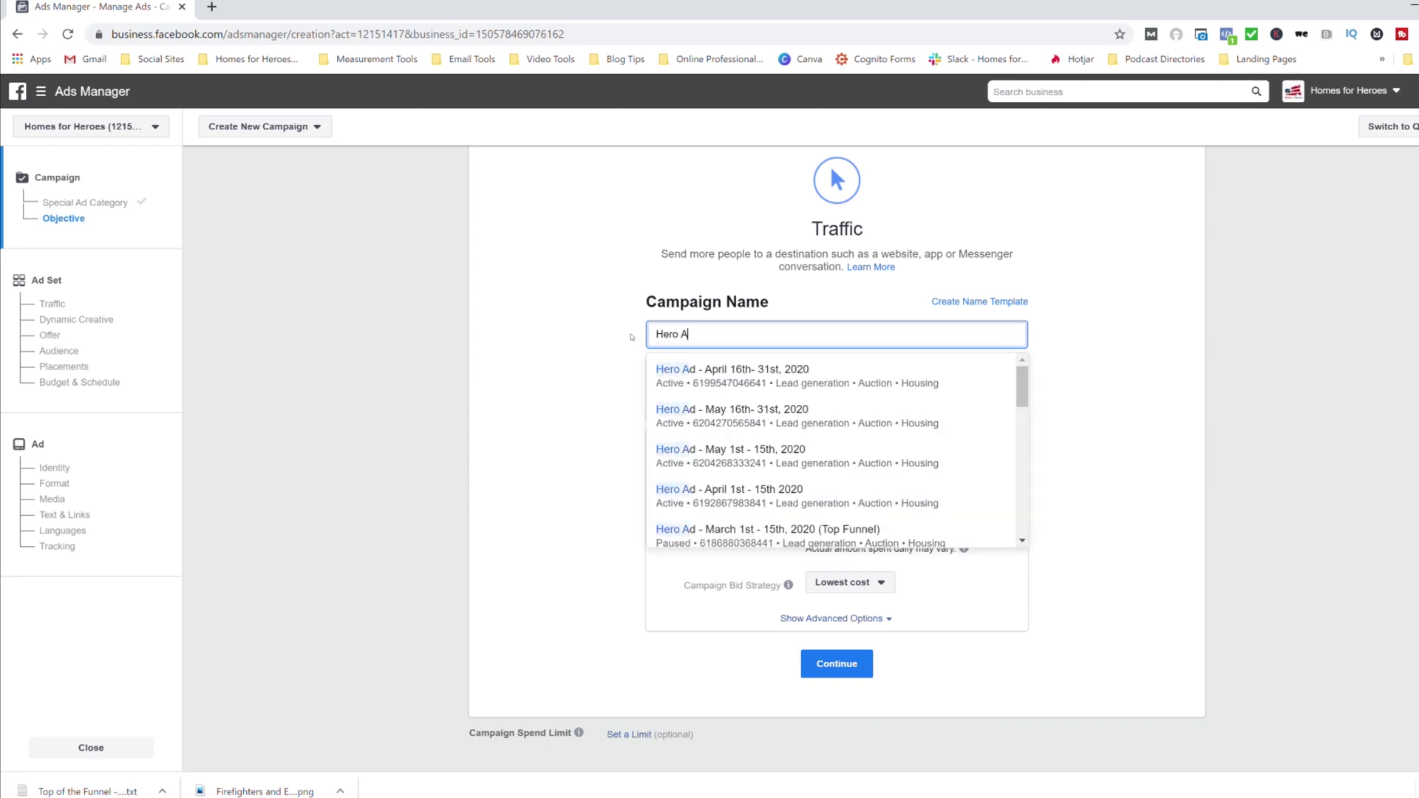
{"action": "type", "text": "d - M"}
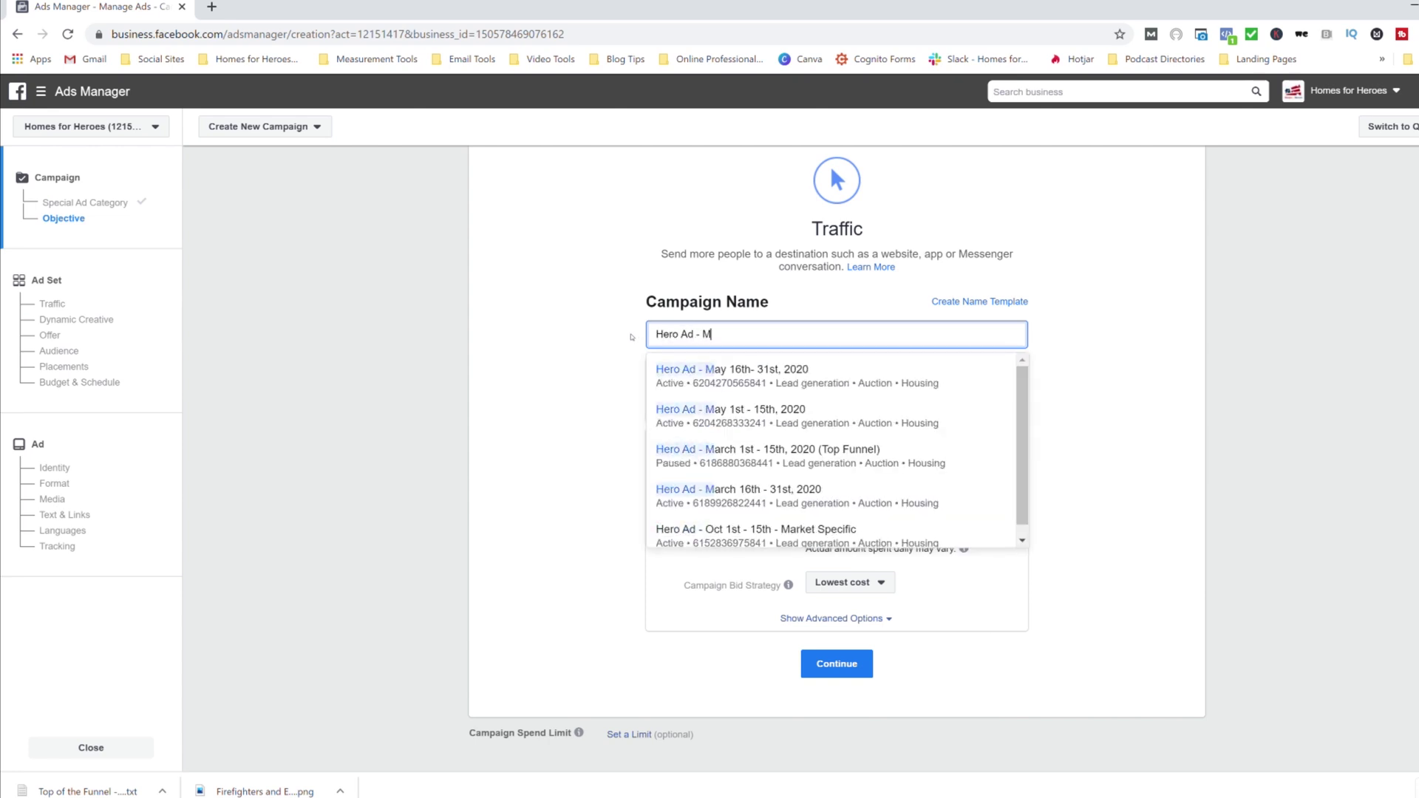
{"action": "type", "text": "iddle of th"}
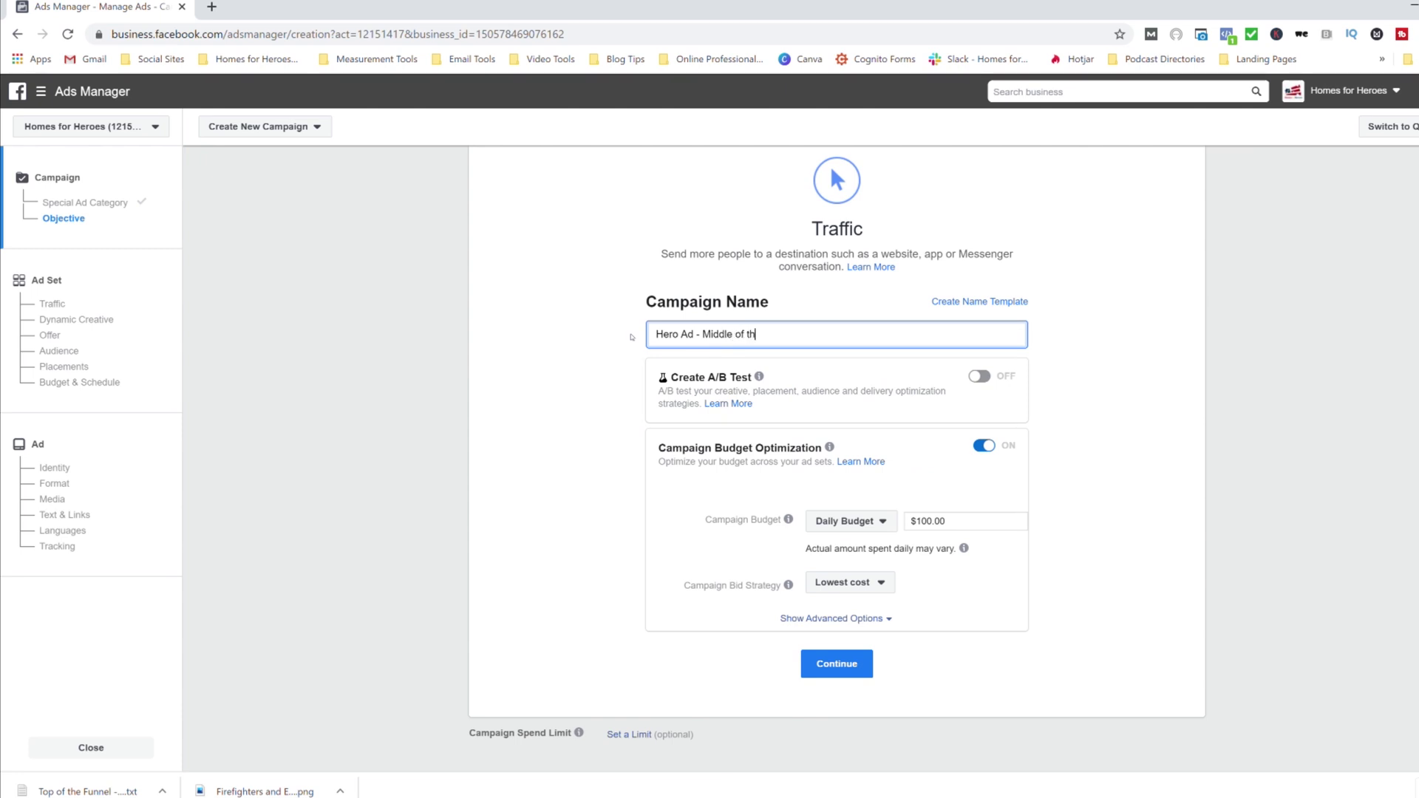
{"action": "type", "text": "e Funnel - May 16th -31st"}
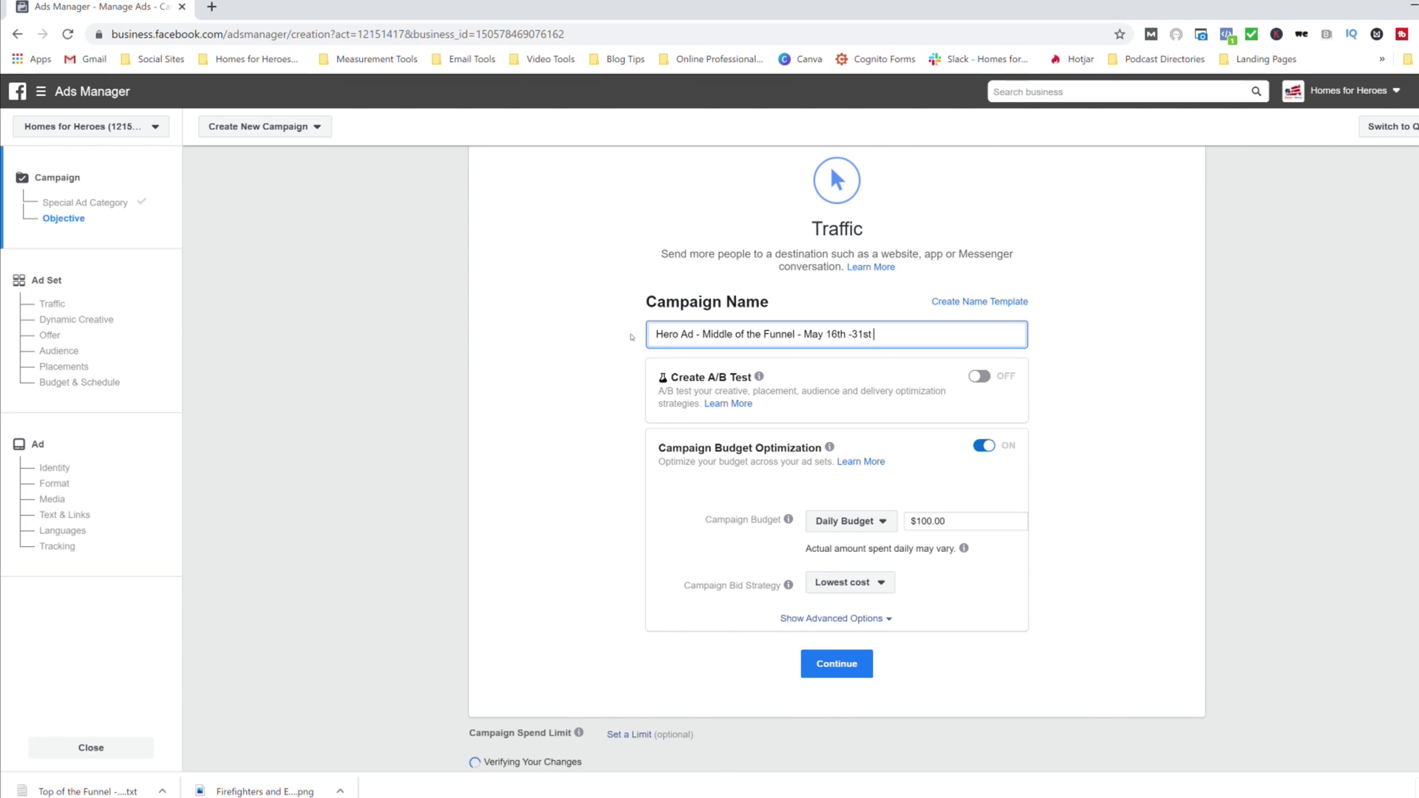
{"action": "left_click", "coordinate": [760, 335]}
{"action": "left_click", "coordinate": [948, 474]}
Switch the campaign budget to a lifetime budget and set it to $500.00.
{"action": "scroll", "coordinate": [999, 461], "scroll_direction": "down", "scroll_amount": 1}
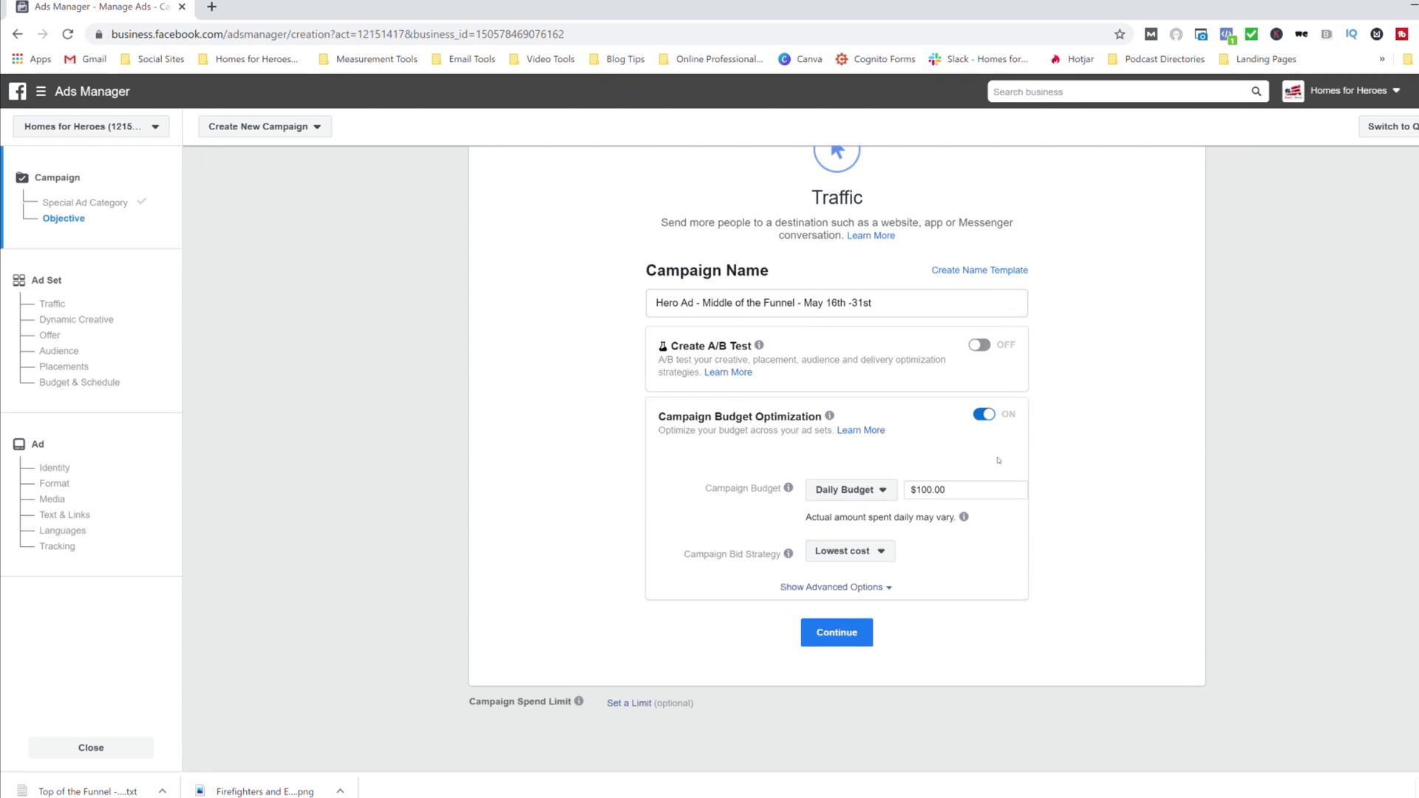
{"action": "left_click", "coordinate": [865, 491]}
{"action": "left_click", "coordinate": [876, 542]}
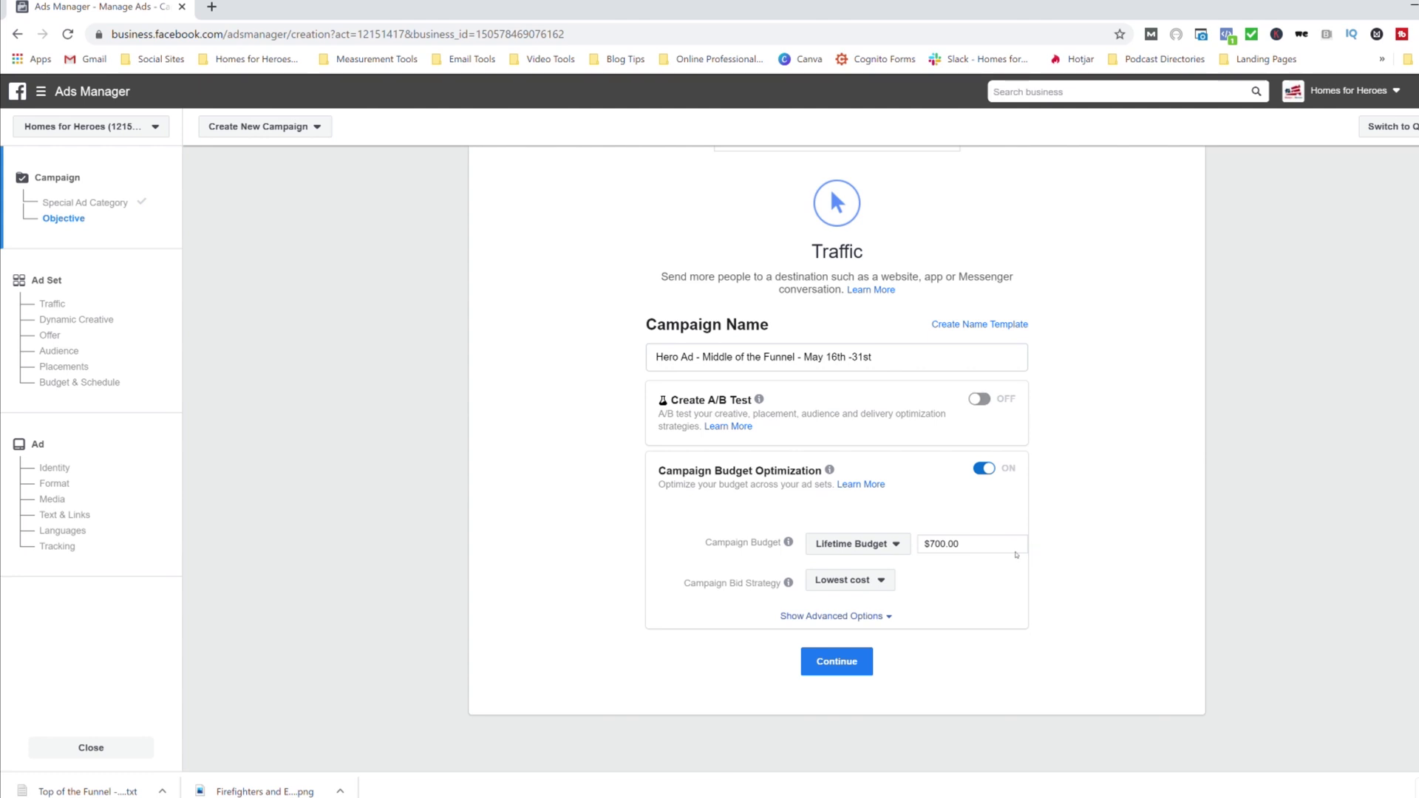
{"action": "left_click", "coordinate": [948, 551]}
{"action": "key", "text": "BackSpace"}
{"action": "type", "text": "5"}
{"action": "left_click", "coordinate": [1095, 548]}
Keep the Lowest cost bid strategy and set the campaign's ad scheduling to run ads on a schedule.
{"action": "left_click", "coordinate": [865, 584]}
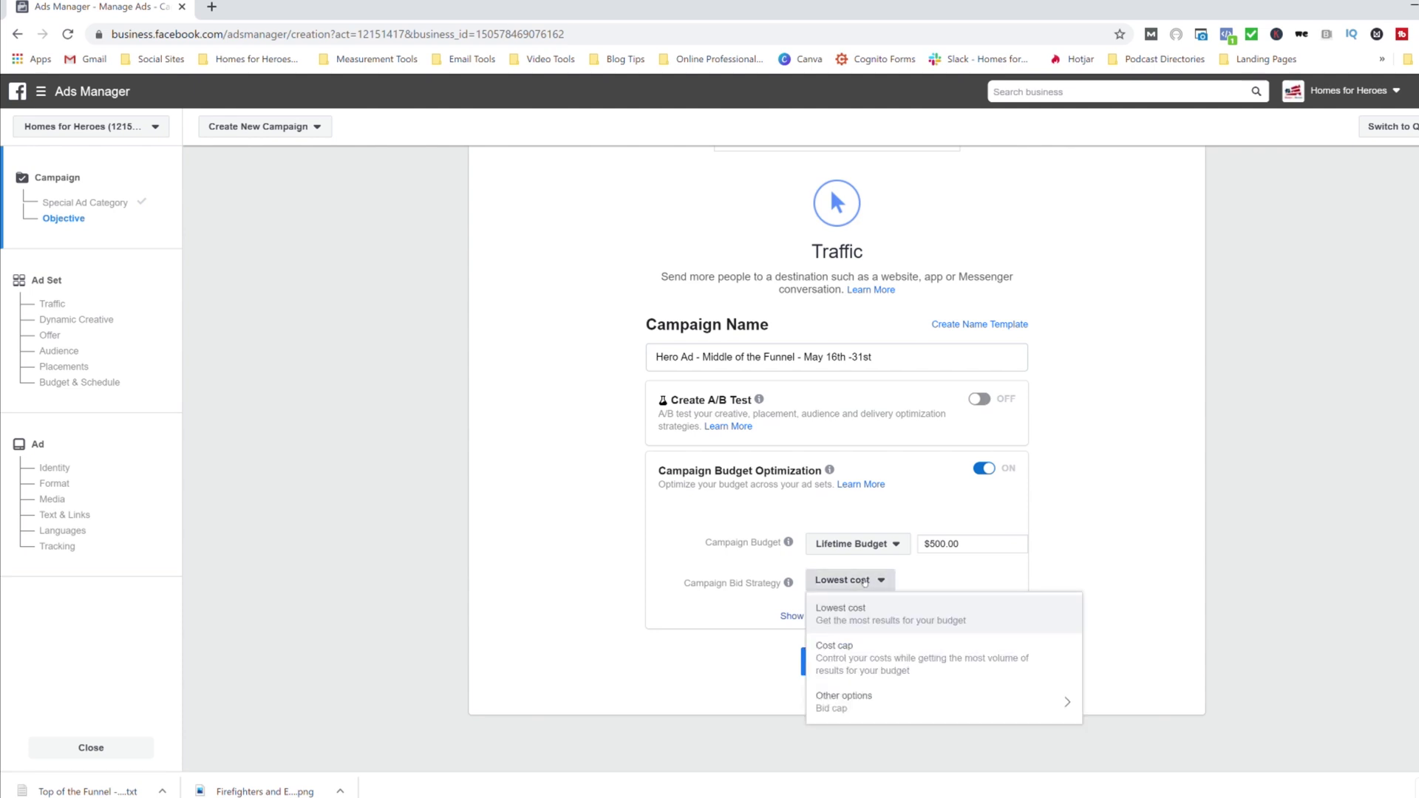
{"action": "left_click", "coordinate": [738, 635]}
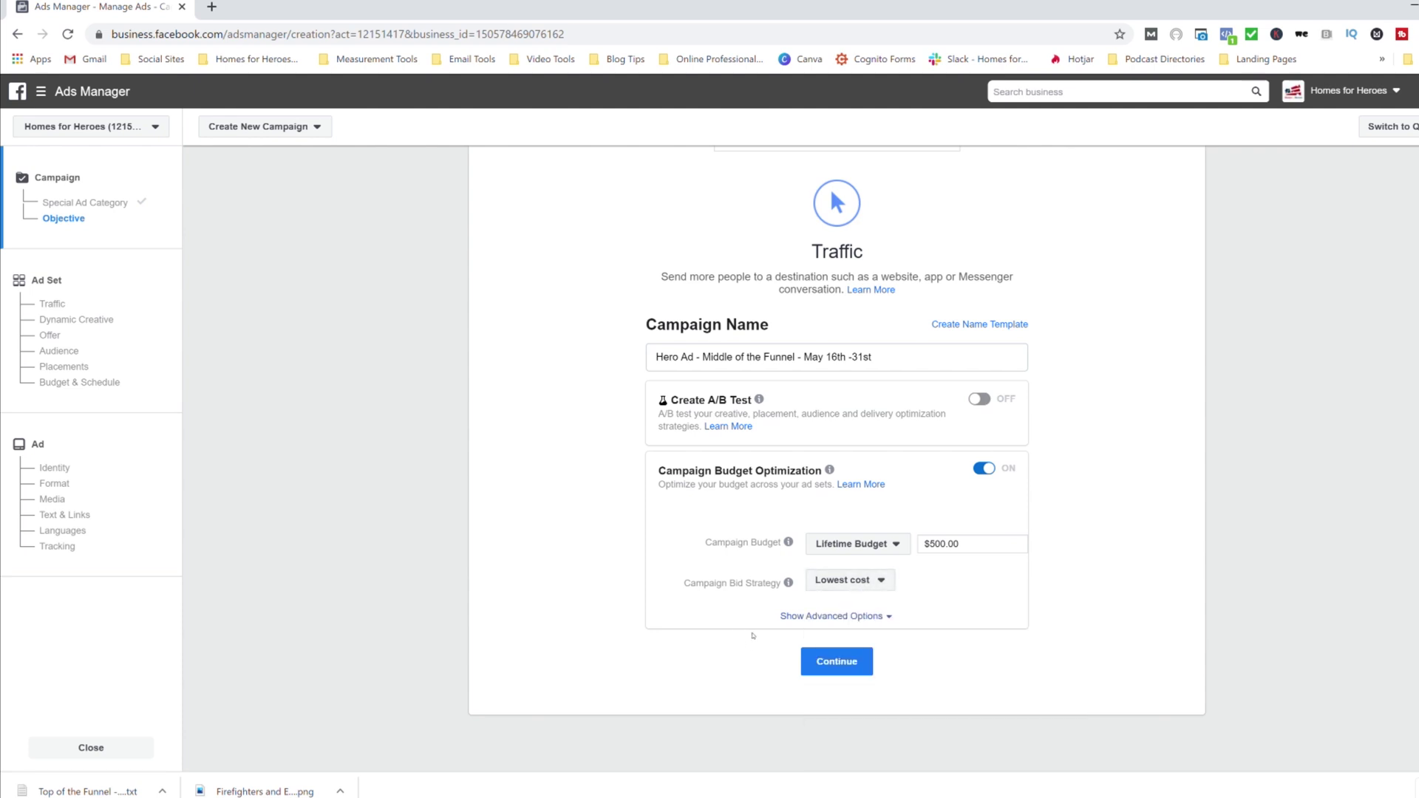
{"action": "left_click", "coordinate": [864, 618]}
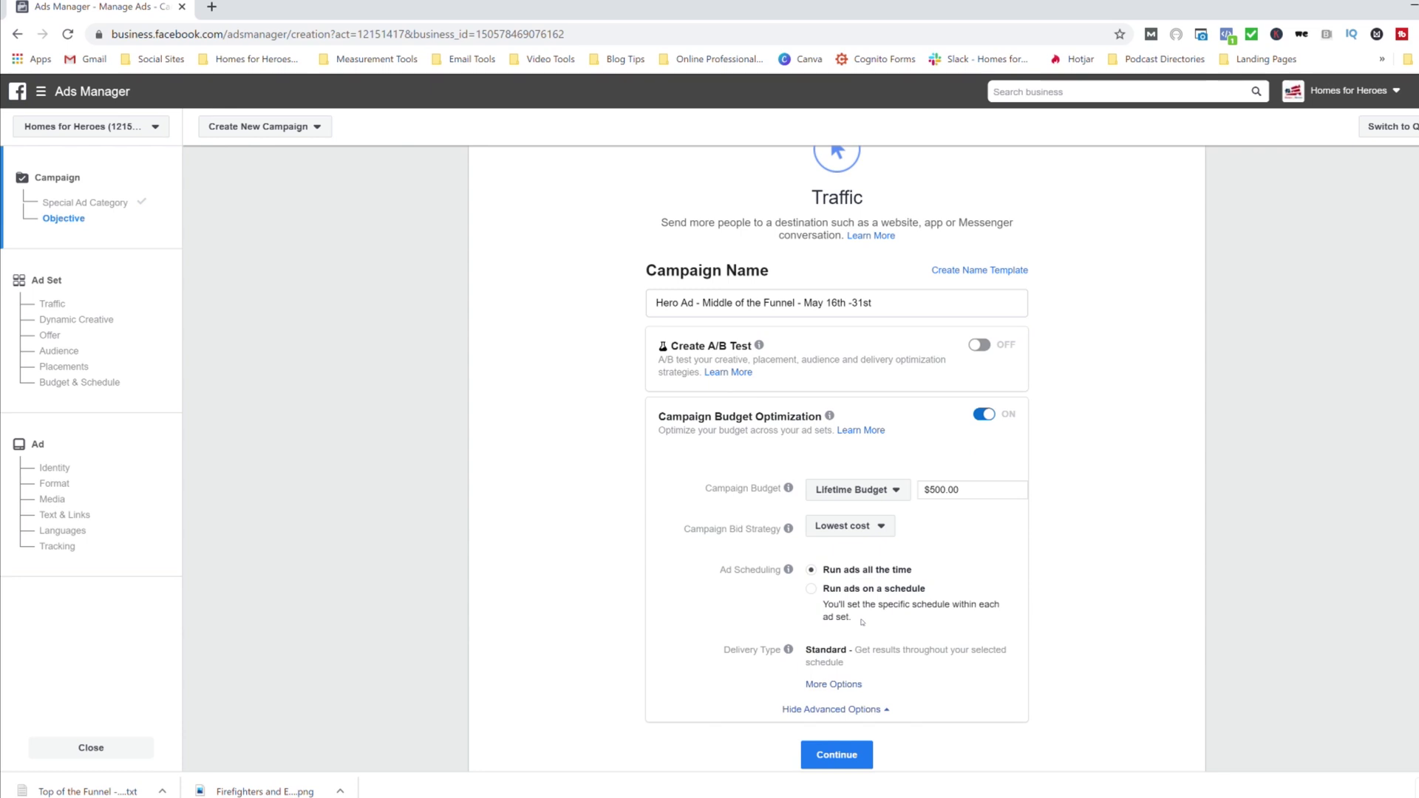
{"action": "left_click", "coordinate": [813, 589]}
{"action": "scroll", "coordinate": [1054, 613], "scroll_direction": "down", "scroll_amount": 2}
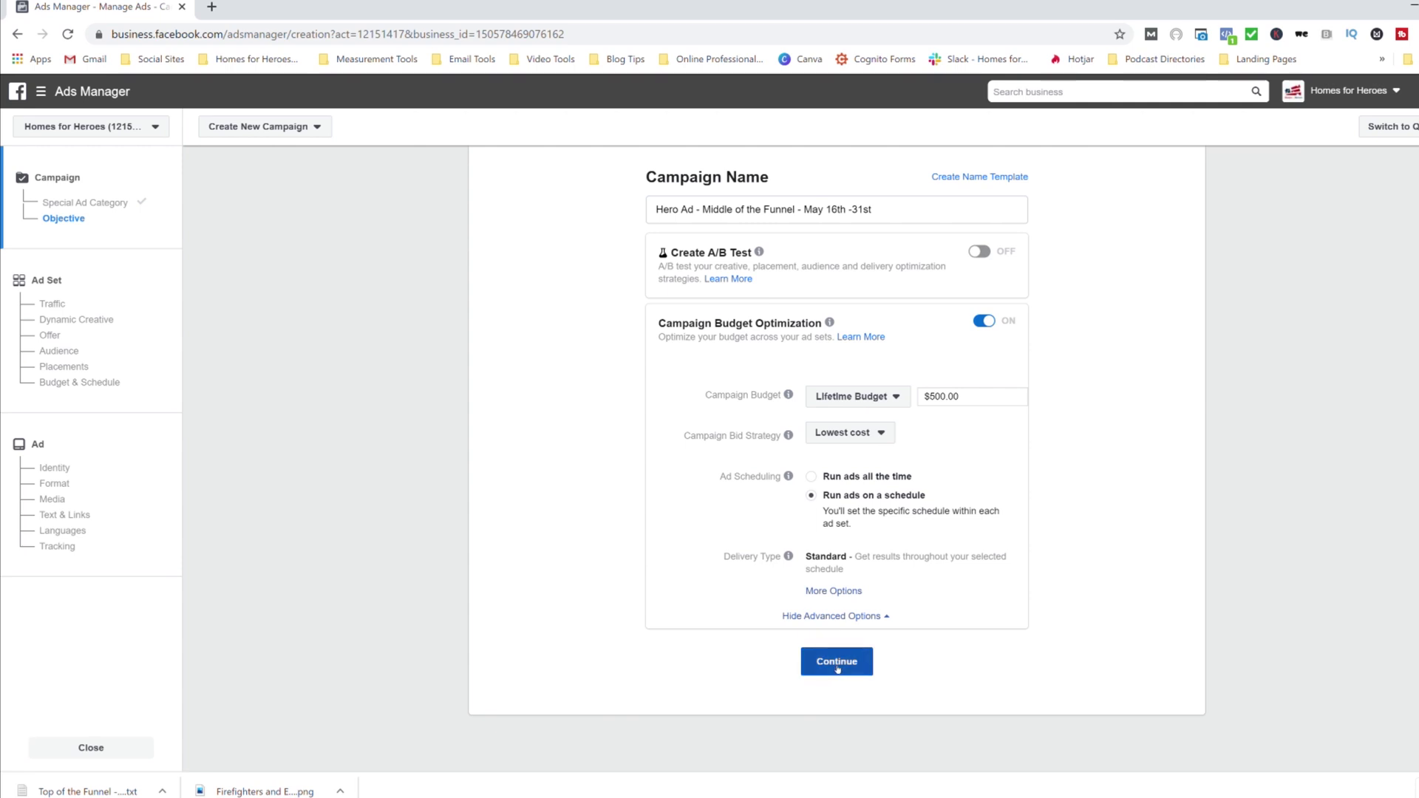
Copy the campaign name, continue to the ad set, and reuse the copied text as the ad set name.
{"action": "scroll", "coordinate": [774, 655], "scroll_direction": "up", "scroll_amount": 3}
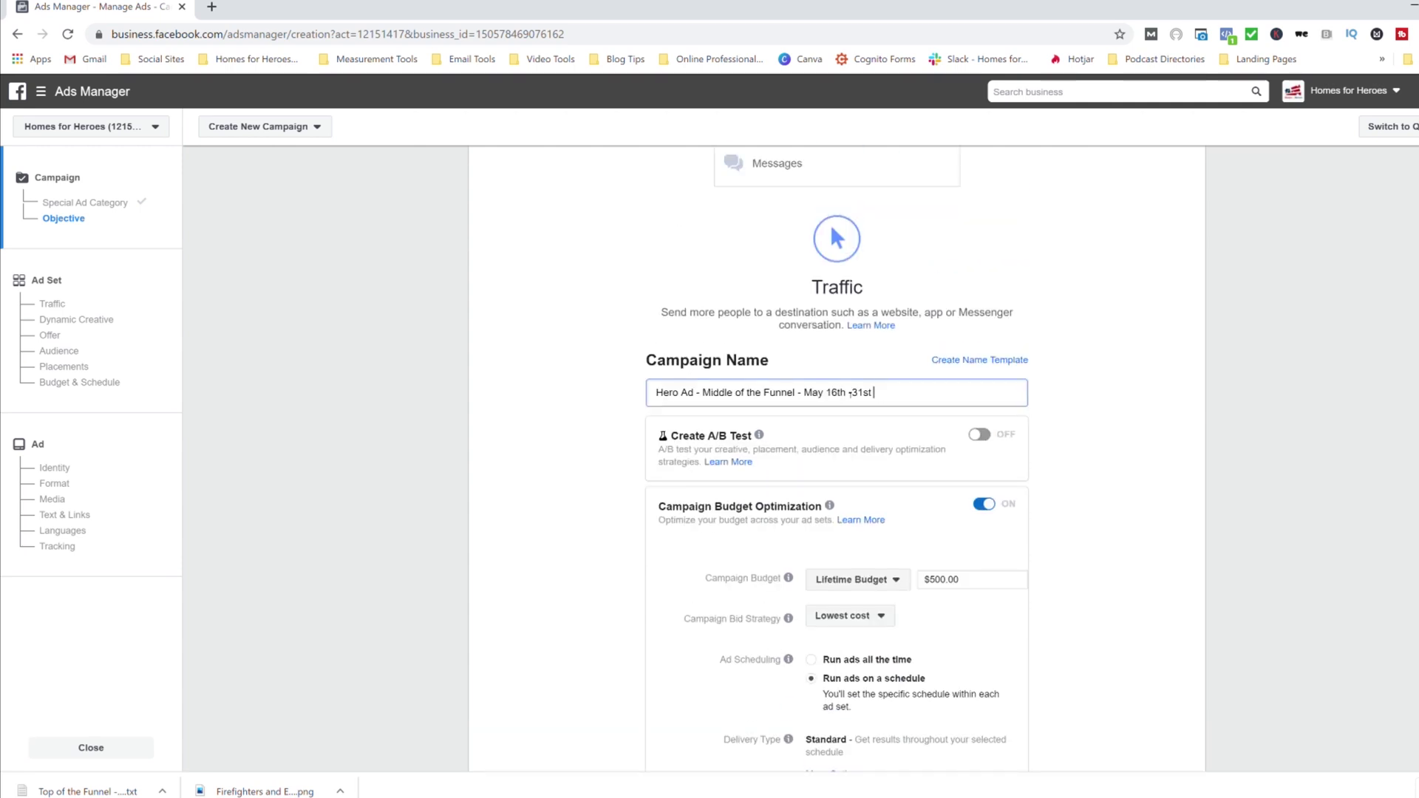
{"action": "triple_click", "coordinate": [700, 394]}
{"action": "key", "text": "ctrl+c"}
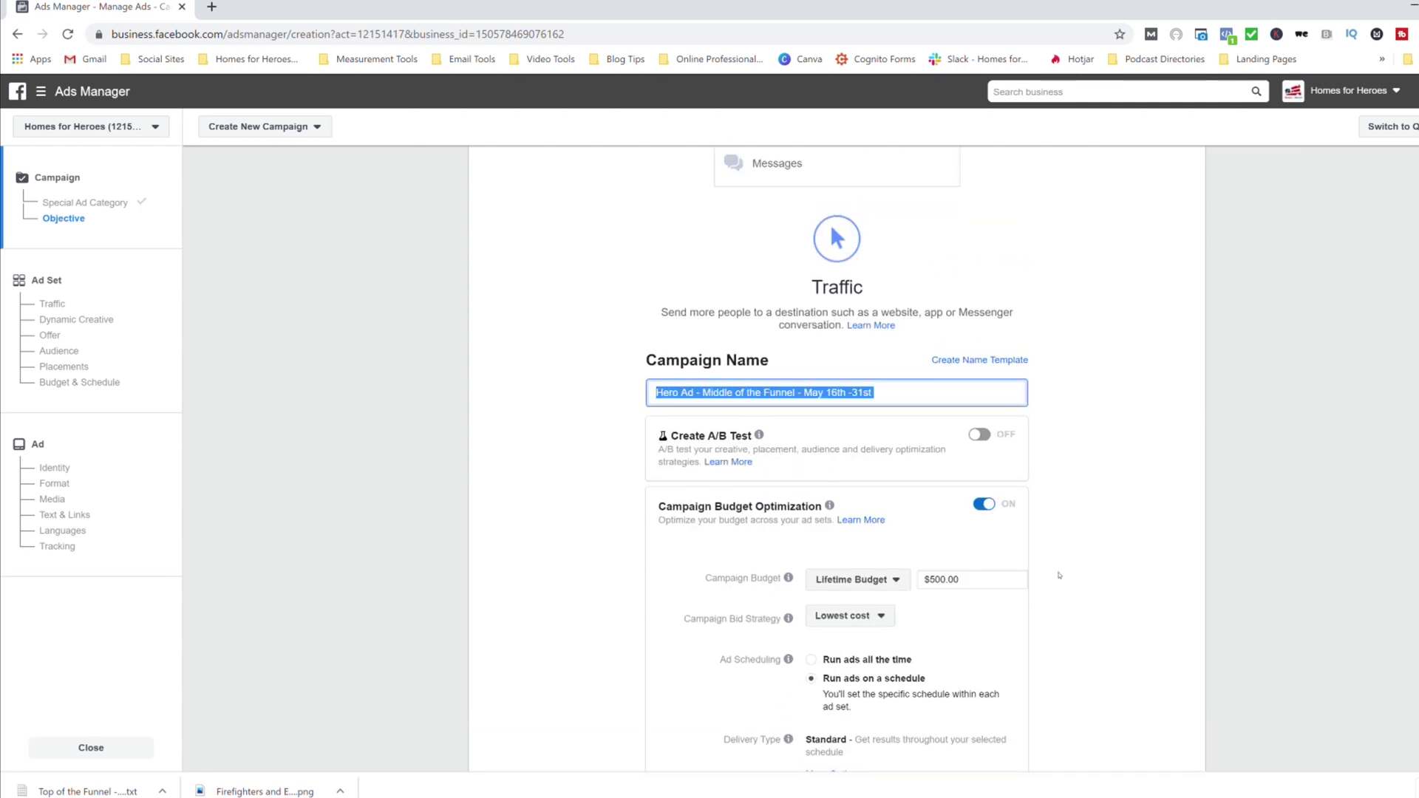
{"action": "scroll", "coordinate": [1059, 575], "scroll_direction": "down", "scroll_amount": 3}
{"action": "left_click", "coordinate": [833, 662]}
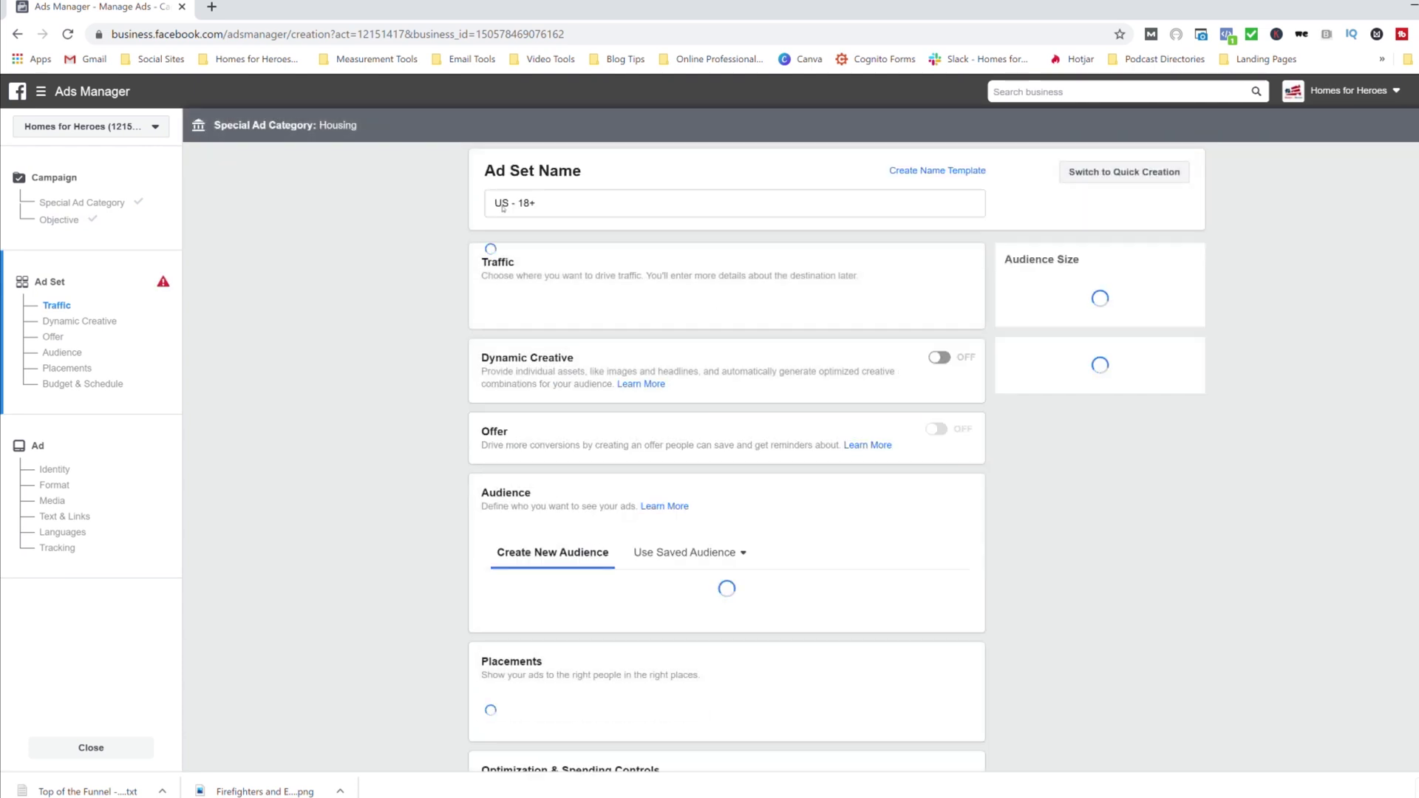
{"action": "triple_click", "coordinate": [503, 205]}
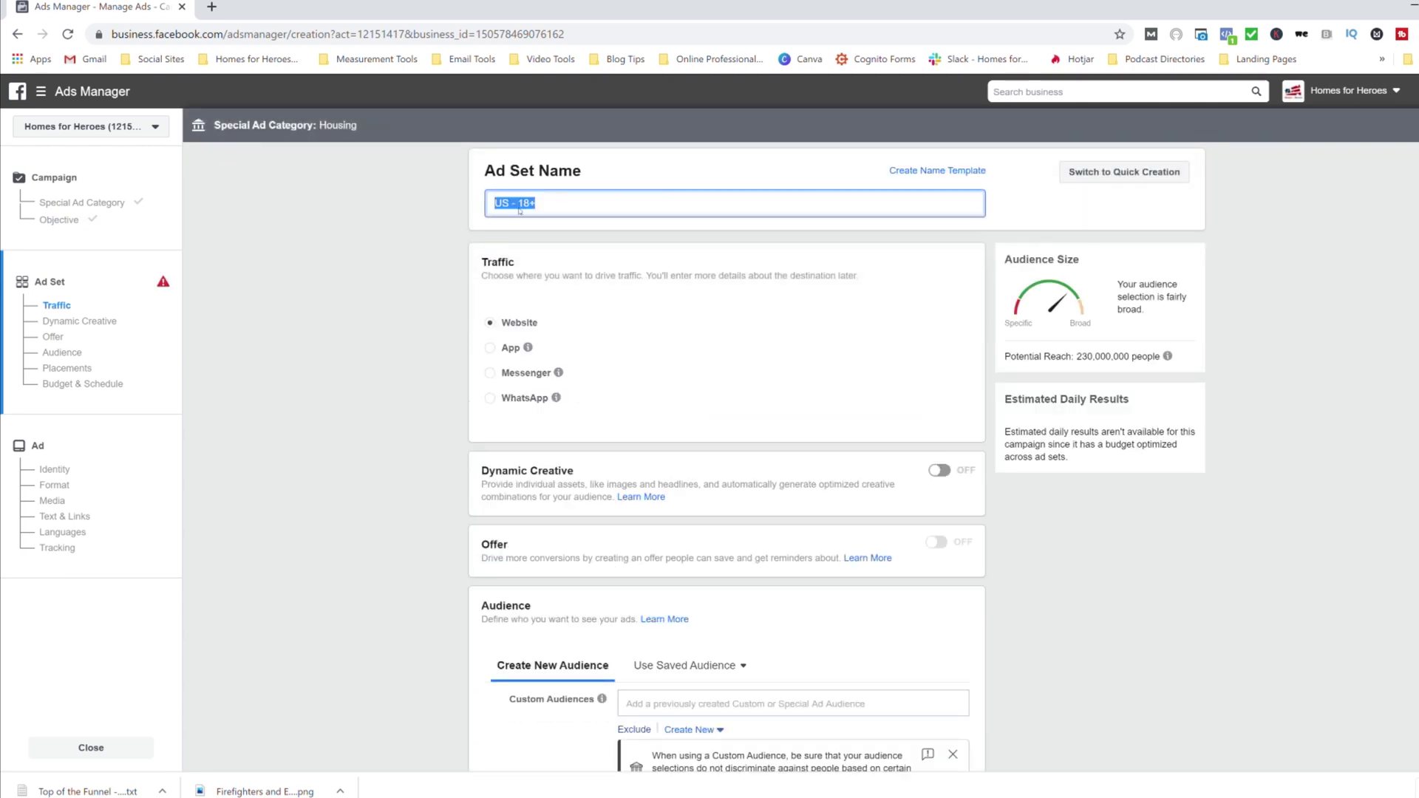
{"action": "key", "text": "ctrl+v"}
{"action": "left_click", "coordinate": [393, 487]}
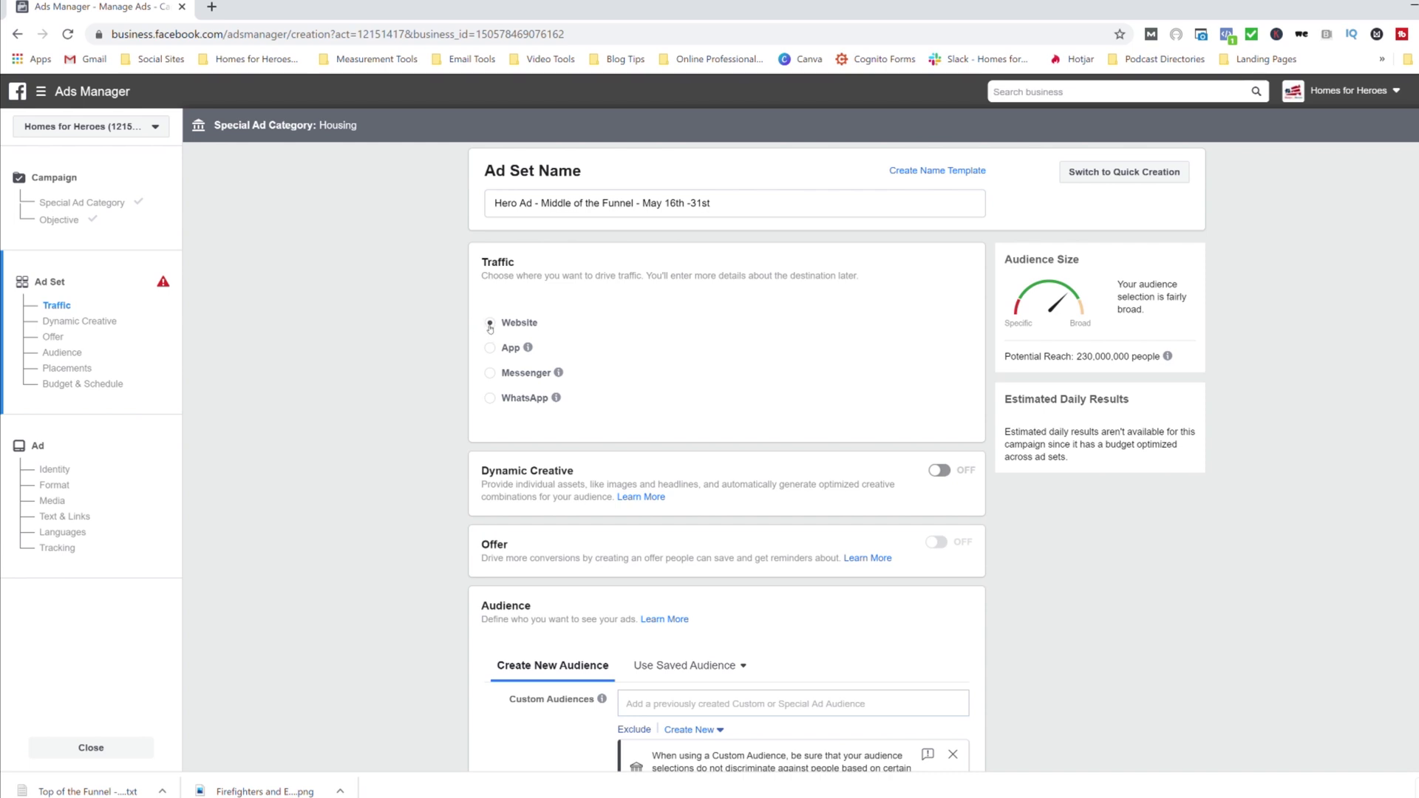
Add the existing custom audience "Hero Retargeting Video Views" to the ad set's audience.
{"action": "scroll", "coordinate": [467, 454], "scroll_direction": "down", "scroll_amount": 3}
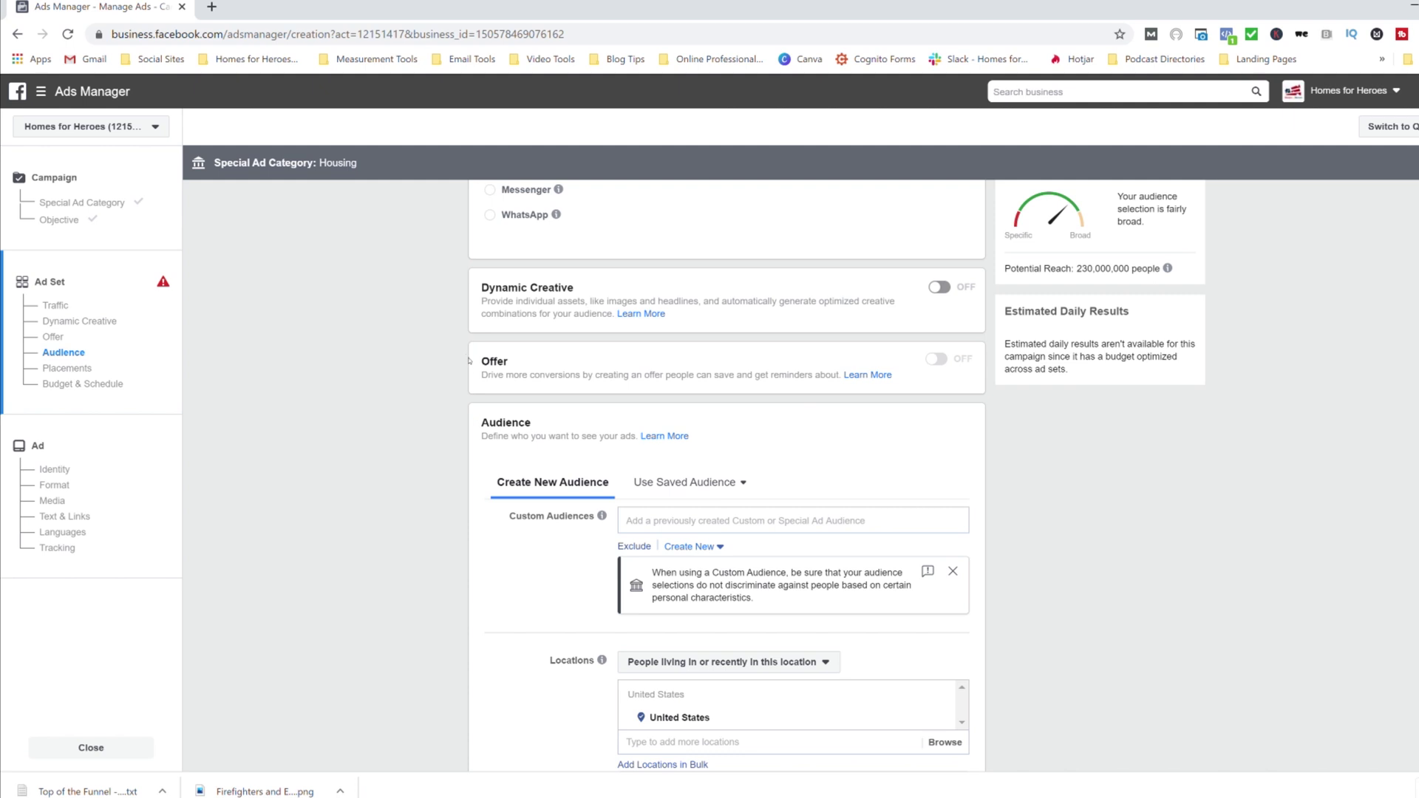
{"action": "scroll", "coordinate": [456, 429], "scroll_direction": "down", "scroll_amount": 2}
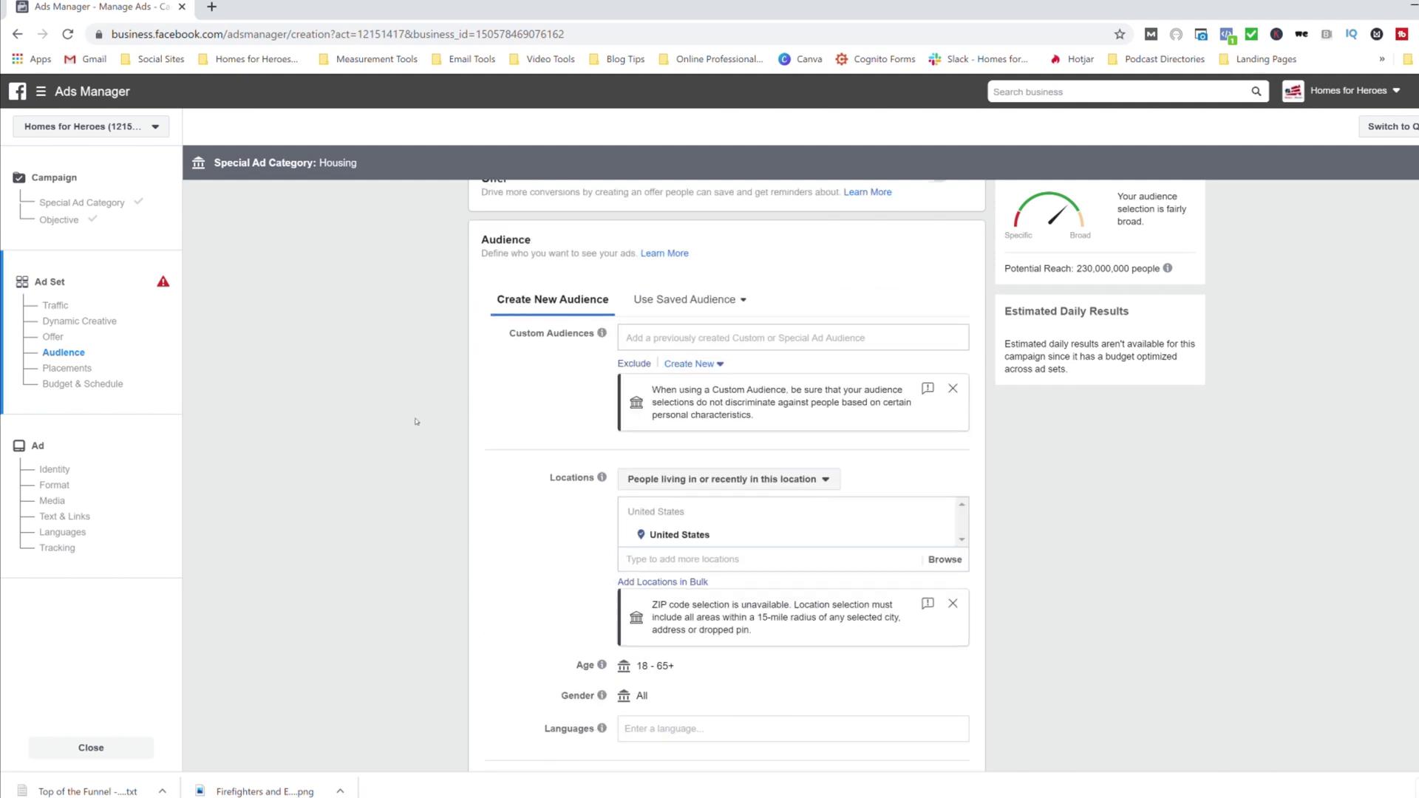
{"action": "left_click", "coordinate": [637, 340]}
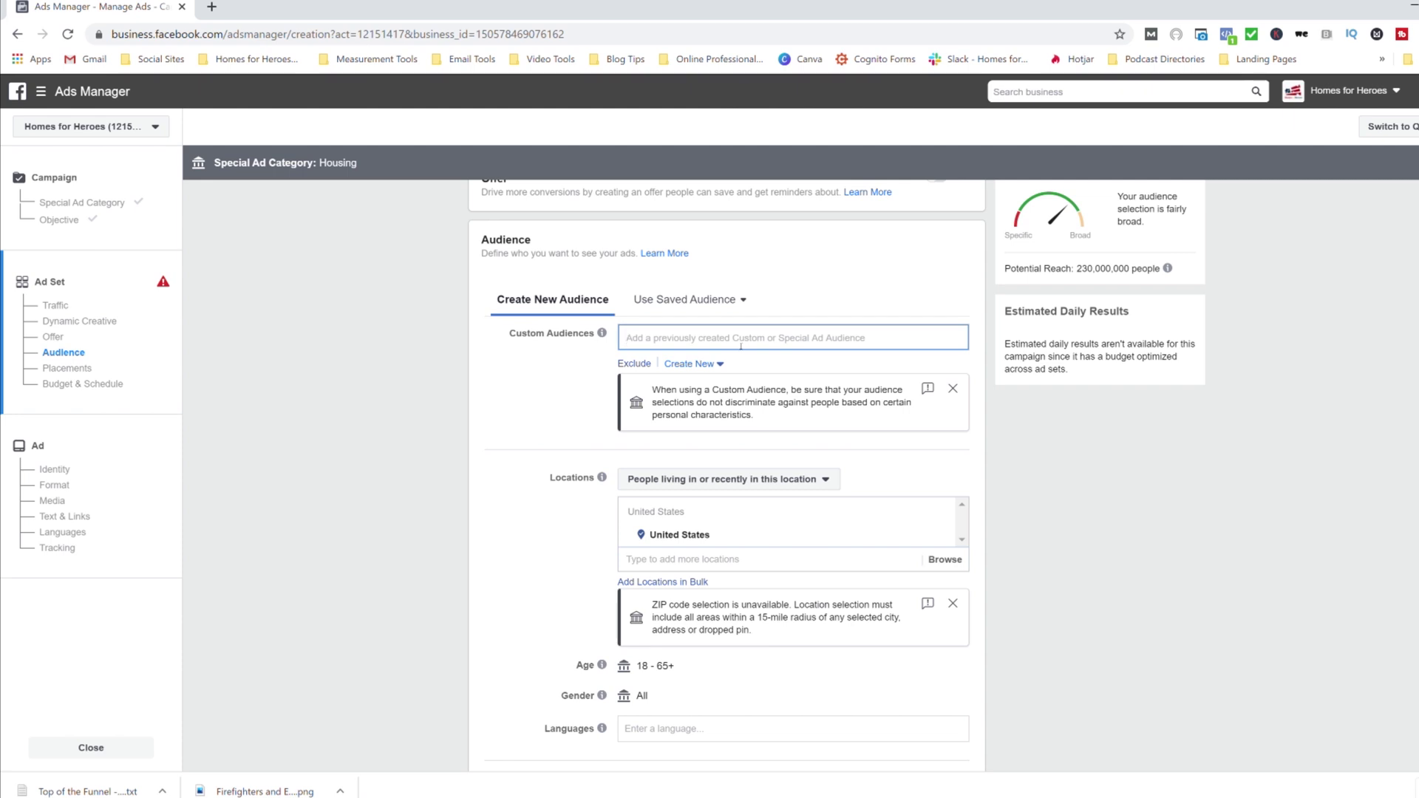
{"action": "left_click", "coordinate": [656, 340]}
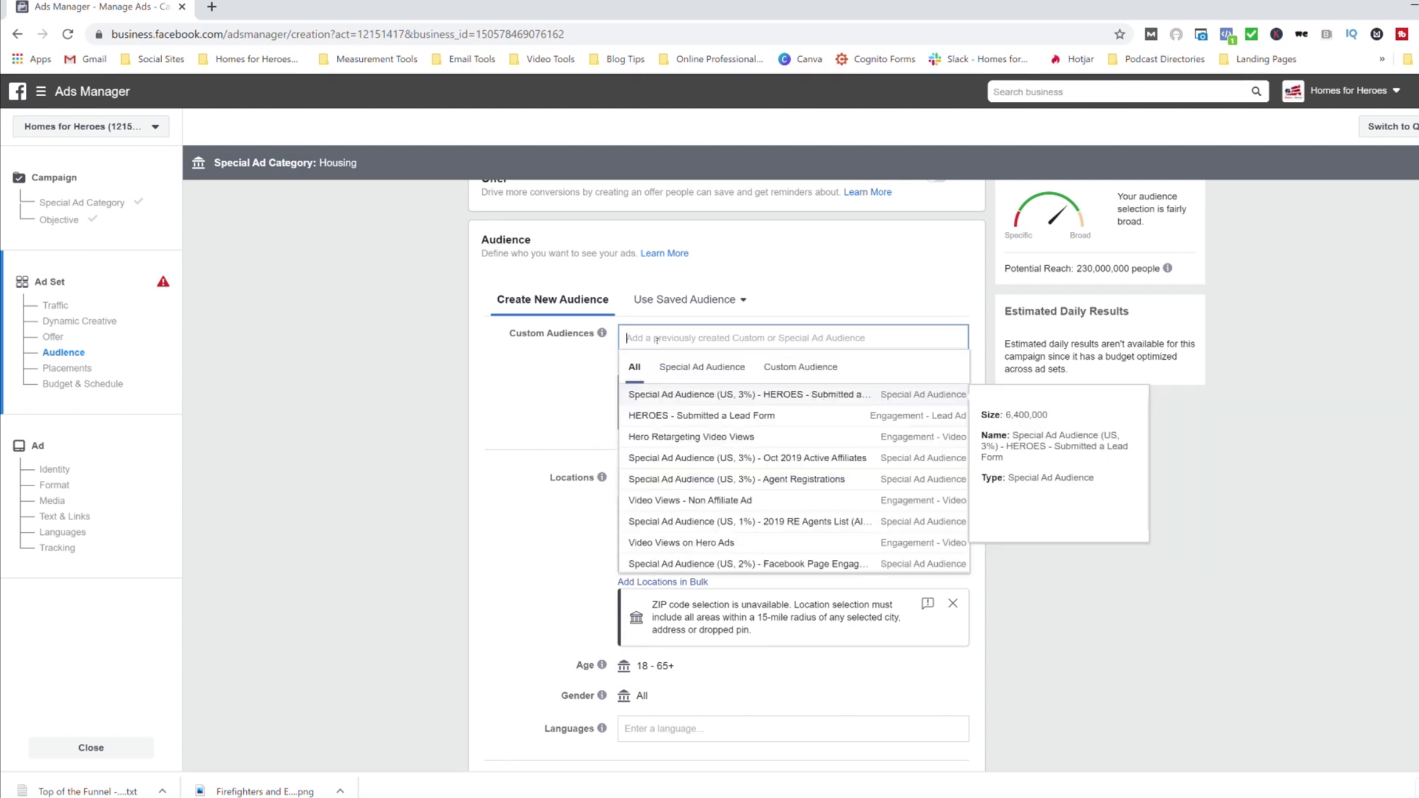
{"action": "left_click", "coordinate": [787, 368]}
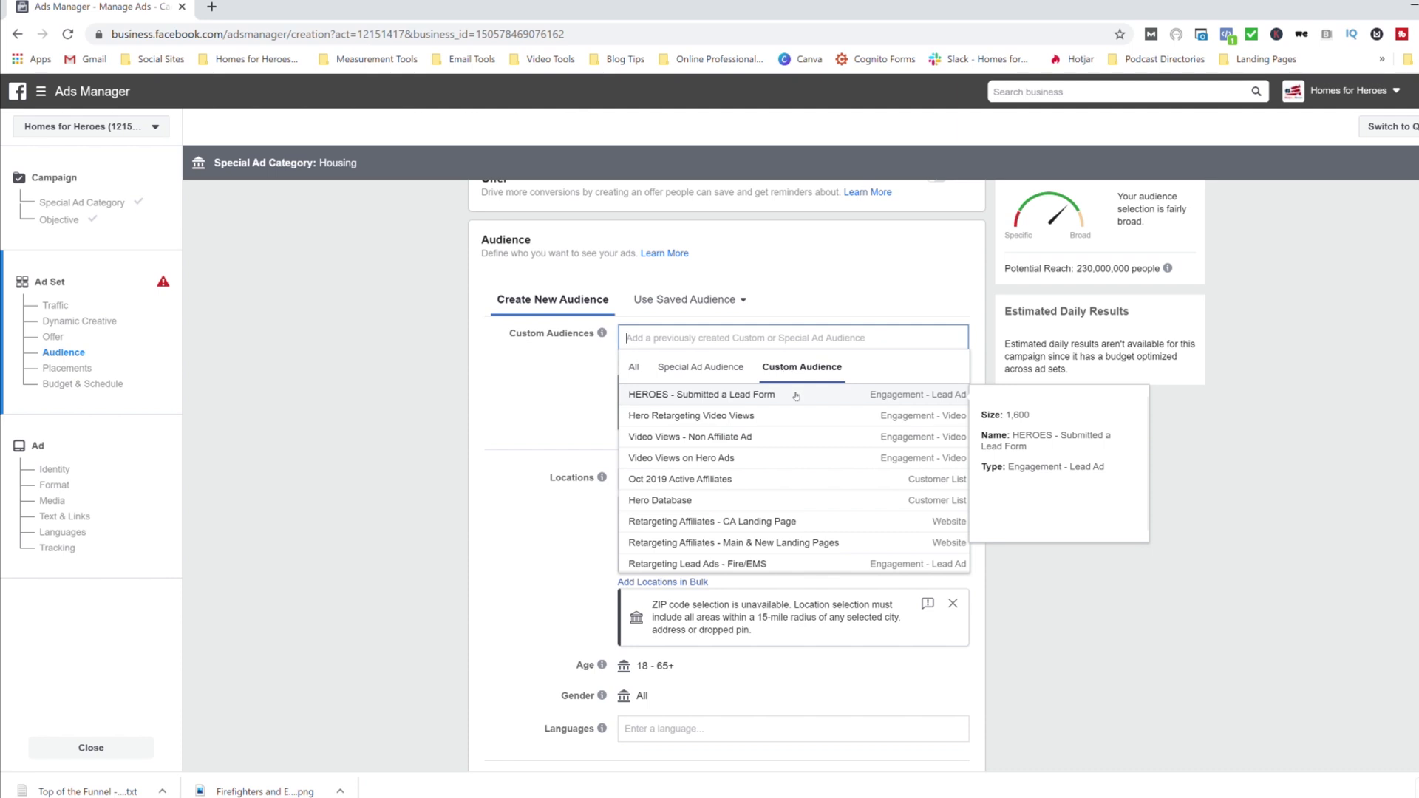
{"action": "left_click", "coordinate": [732, 416]}
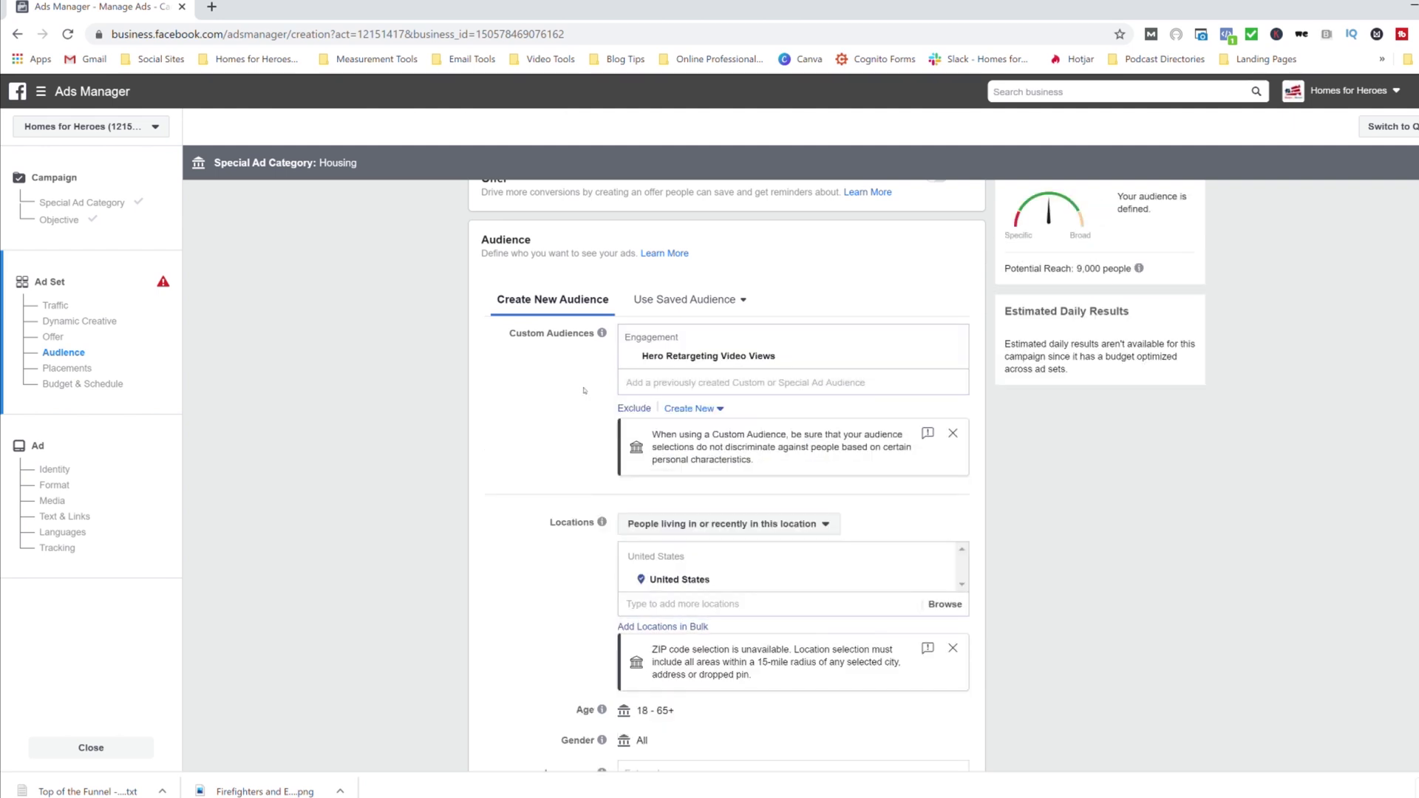
Show the custom audience exclusion option and view the audiences available to exclude, without selecting any.
{"action": "scroll", "coordinate": [584, 390], "scroll_direction": "down", "scroll_amount": 3}
{"action": "scroll", "coordinate": [629, 399], "scroll_direction": "up", "scroll_amount": 3}
{"action": "left_click", "coordinate": [634, 409]}
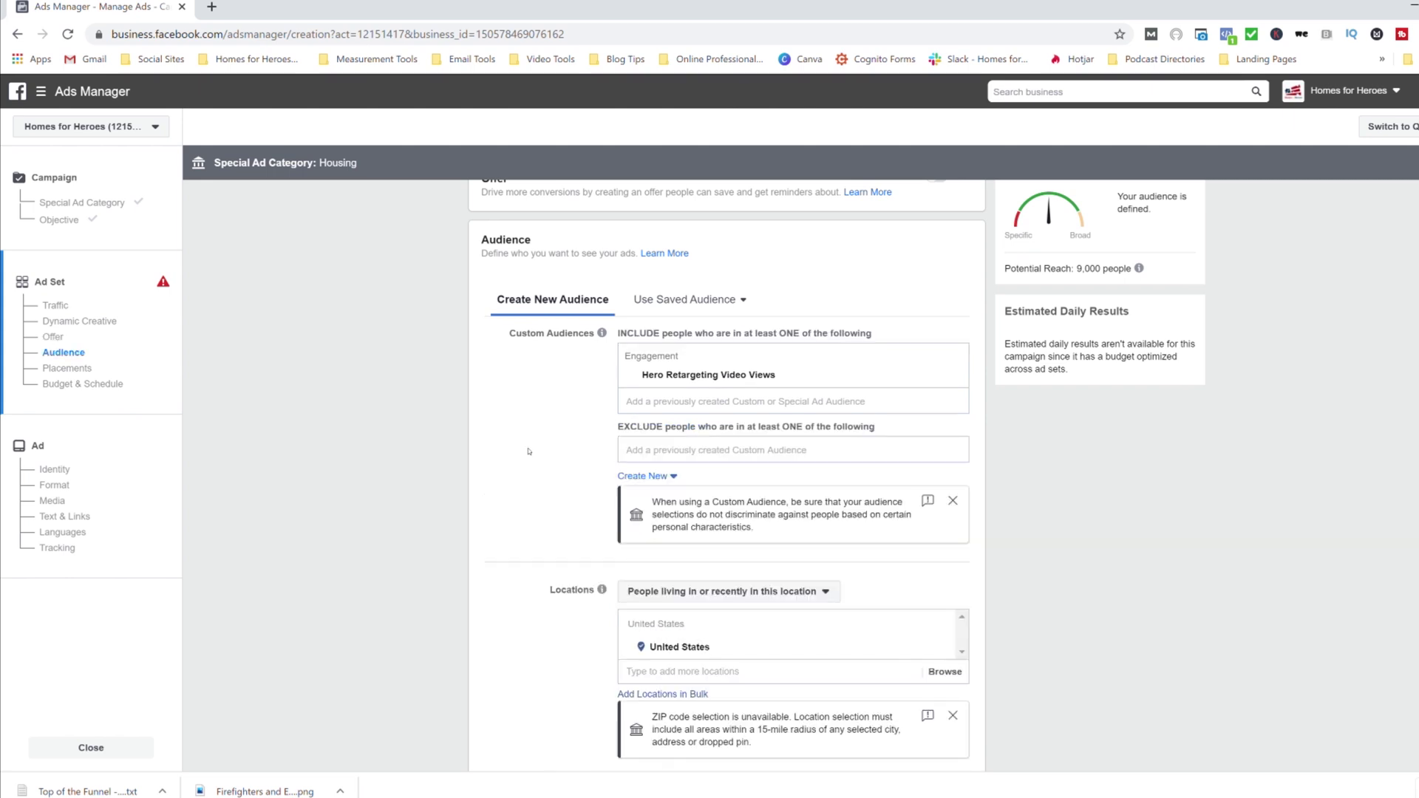
{"action": "left_click", "coordinate": [662, 454]}
{"action": "scroll", "coordinate": [591, 454], "scroll_direction": "down", "scroll_amount": 6}
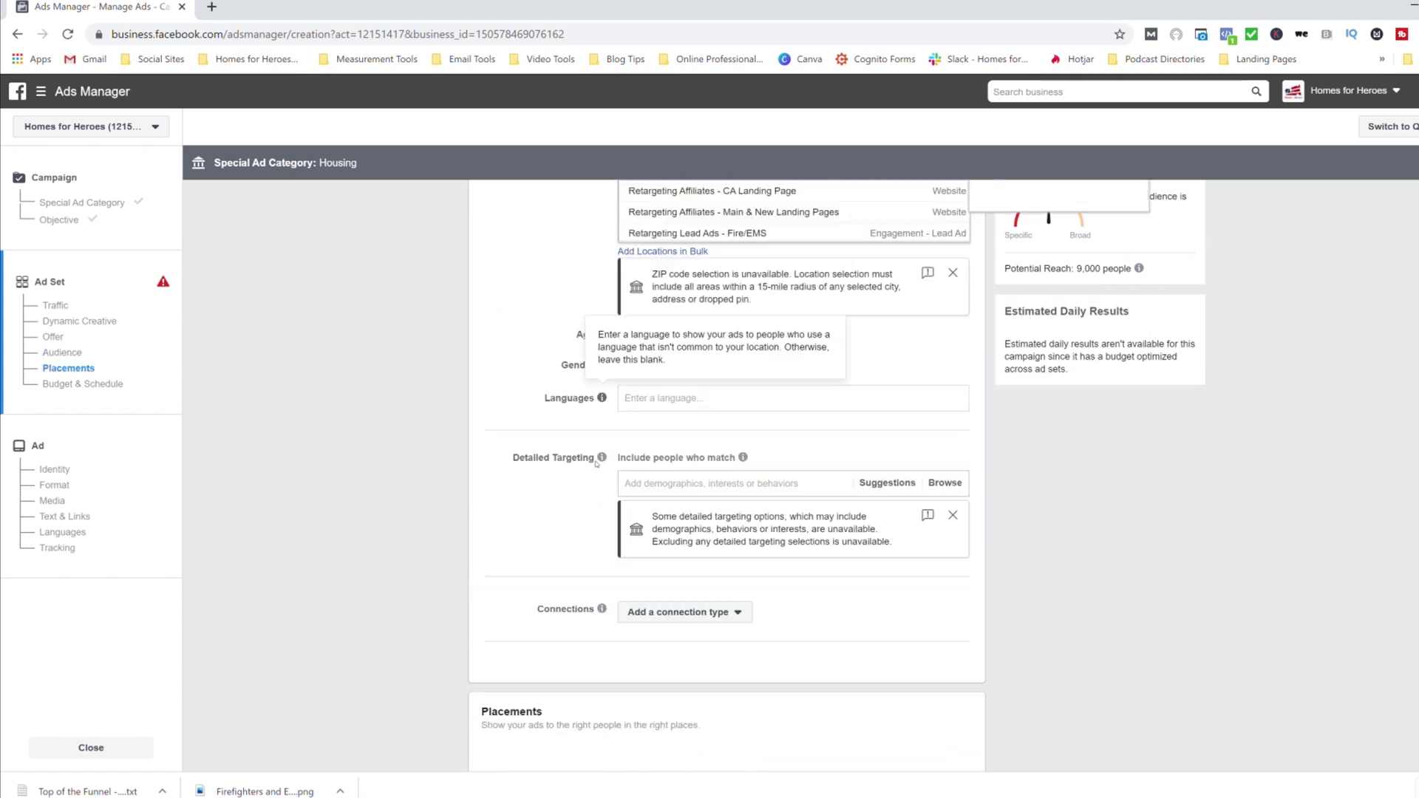
{"action": "scroll", "coordinate": [569, 454], "scroll_direction": "up", "scroll_amount": 3}
{"action": "left_click", "coordinate": [569, 454]}
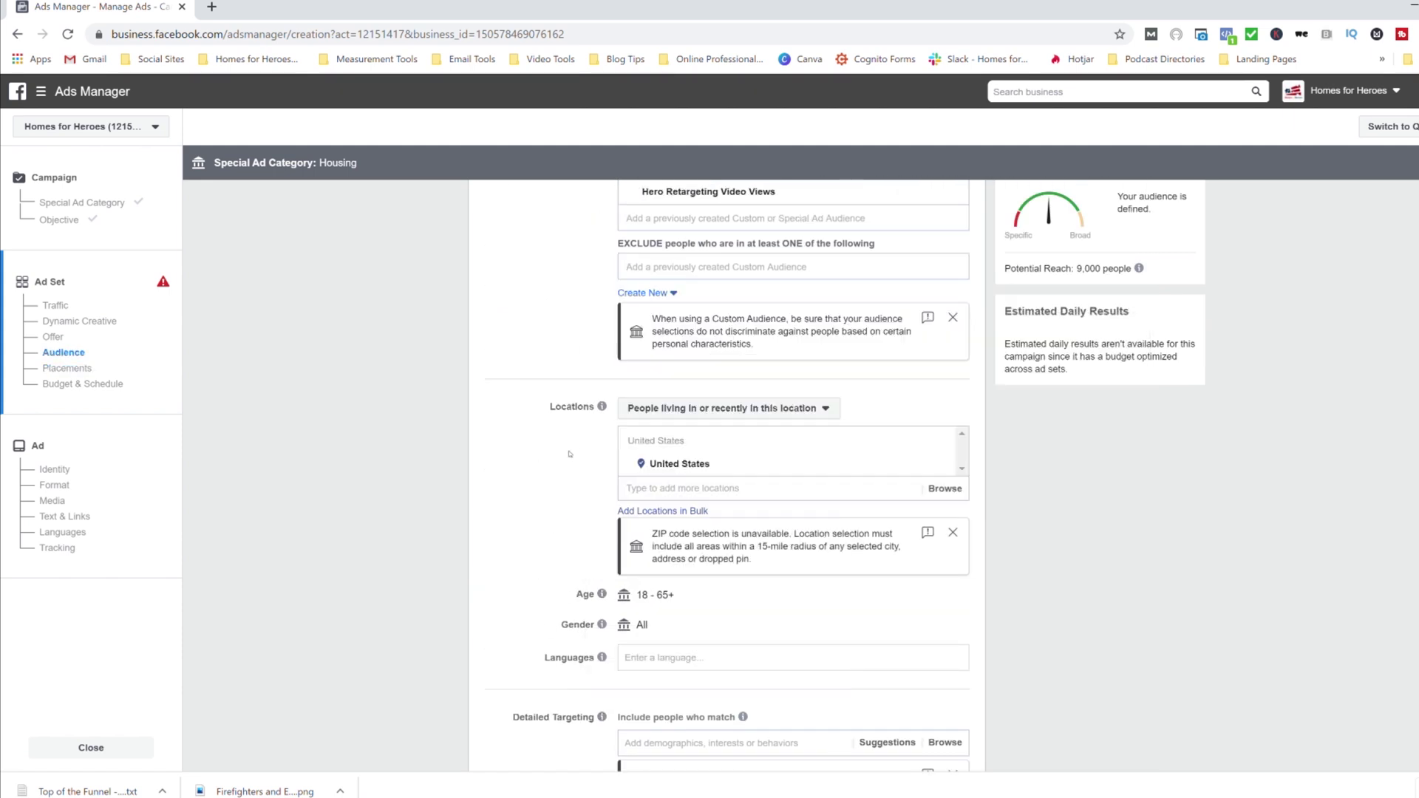
Target people living in this location and set the audience location to Minneapolis, Minnesota, United States.
{"action": "left_click", "coordinate": [734, 414]}
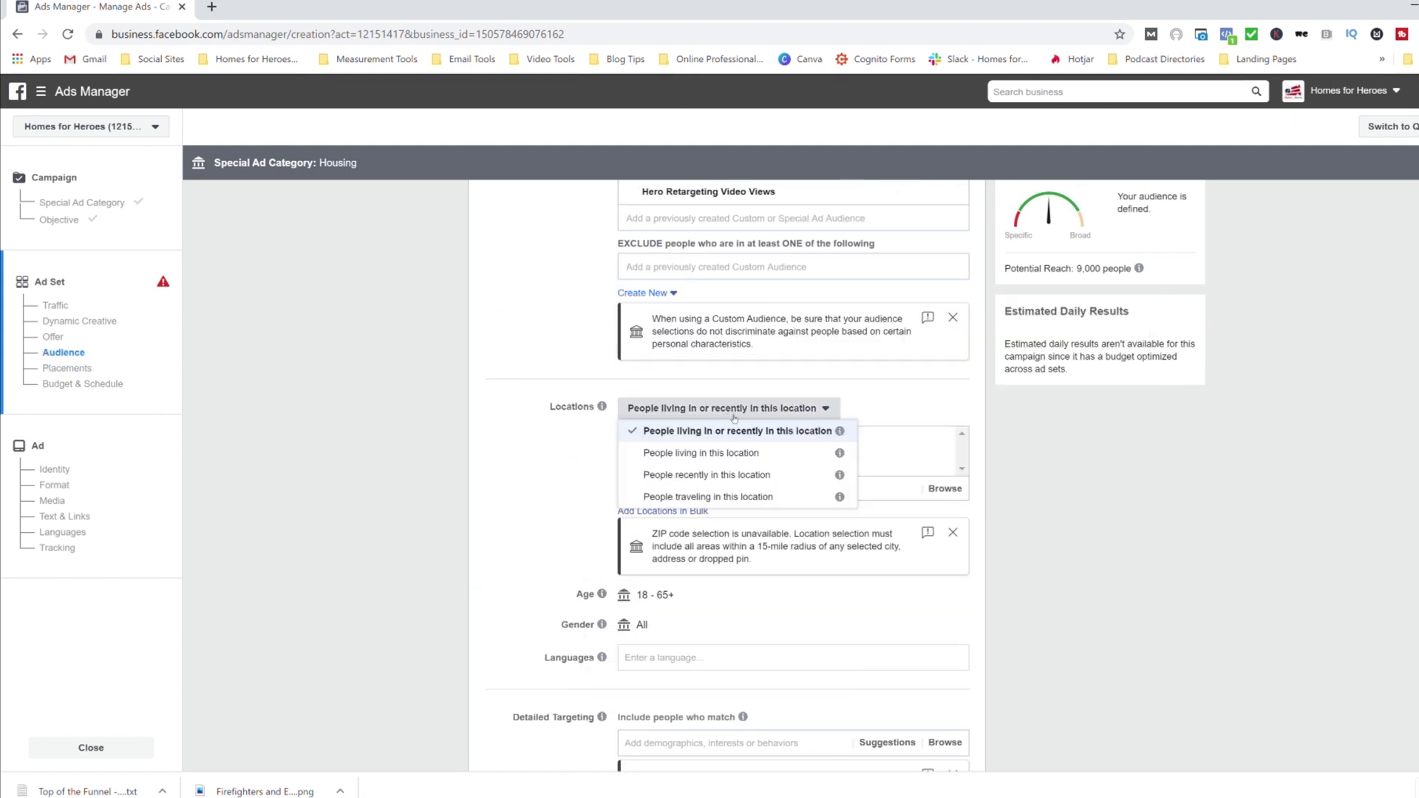
{"action": "left_click", "coordinate": [739, 454]}
{"action": "scroll", "coordinate": [587, 502], "scroll_direction": "down", "scroll_amount": 2}
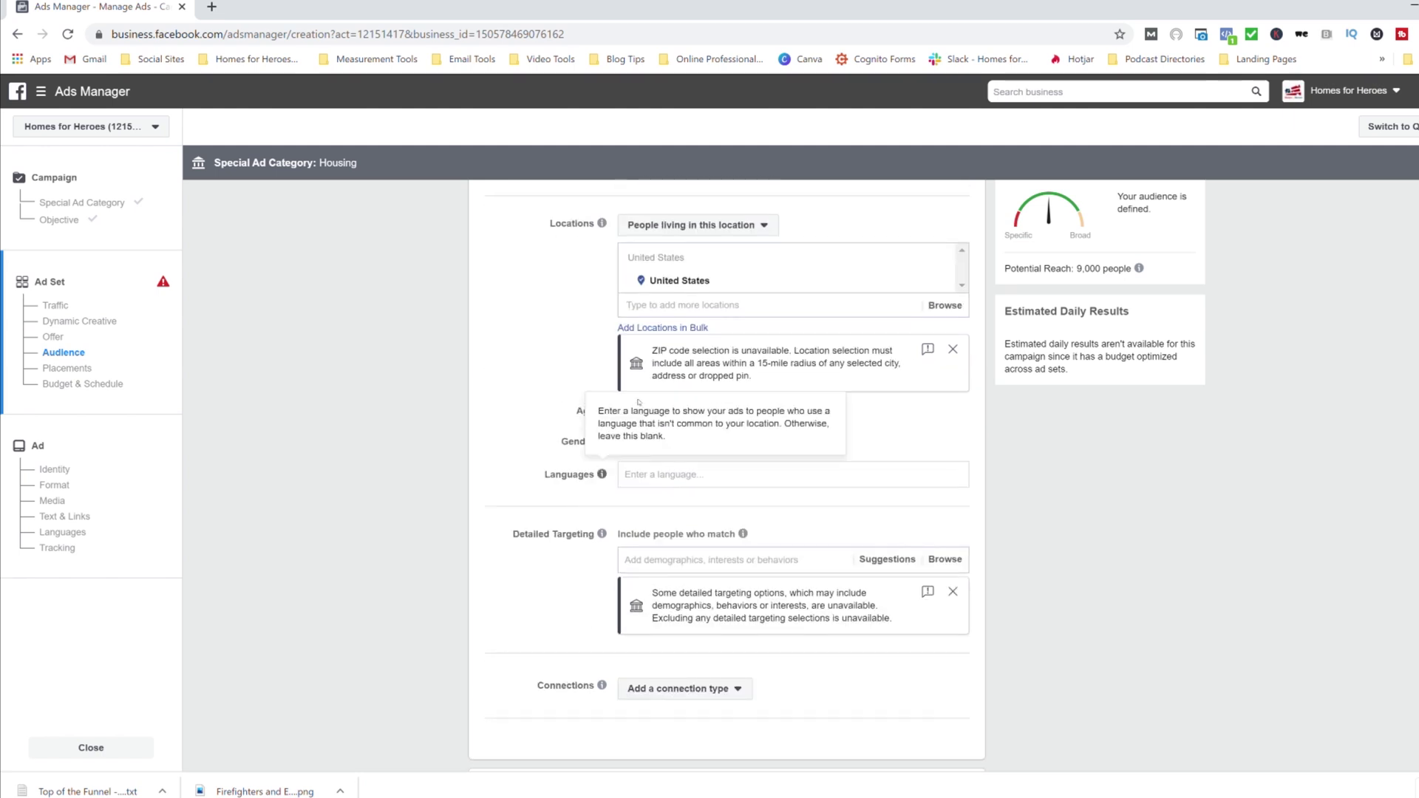
{"action": "left_click", "coordinate": [681, 308]}
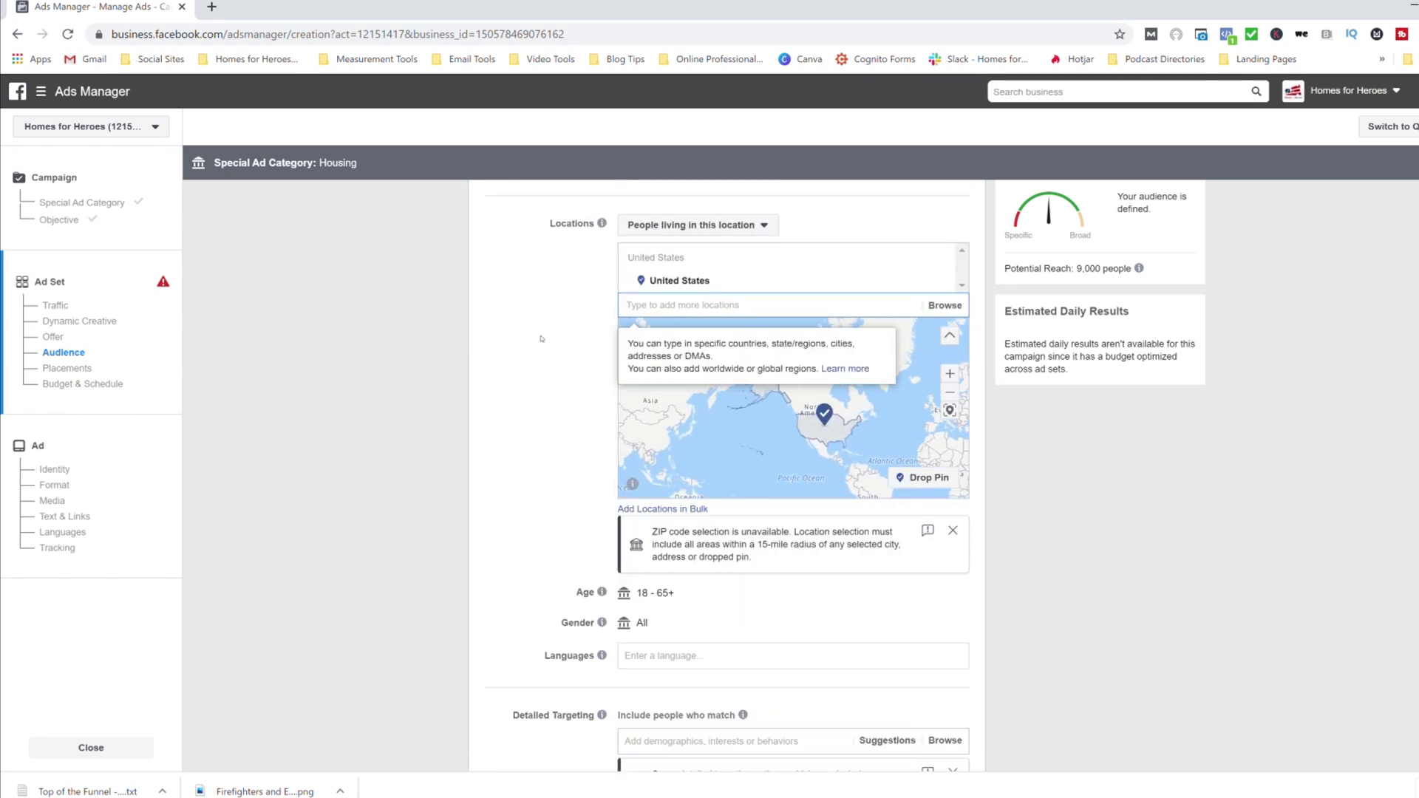
{"action": "type", "text": "Min"}
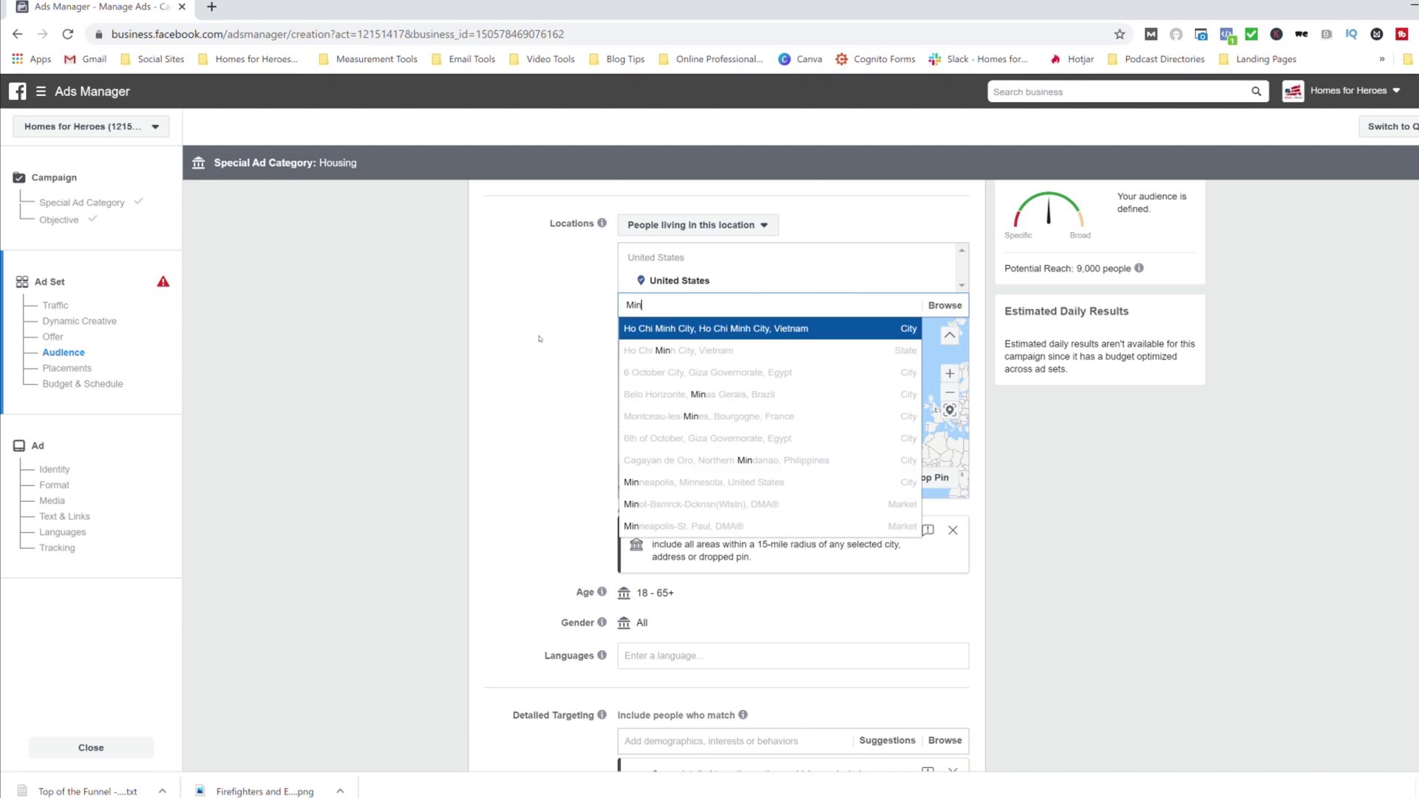
{"action": "type", "text": "neapolis"}
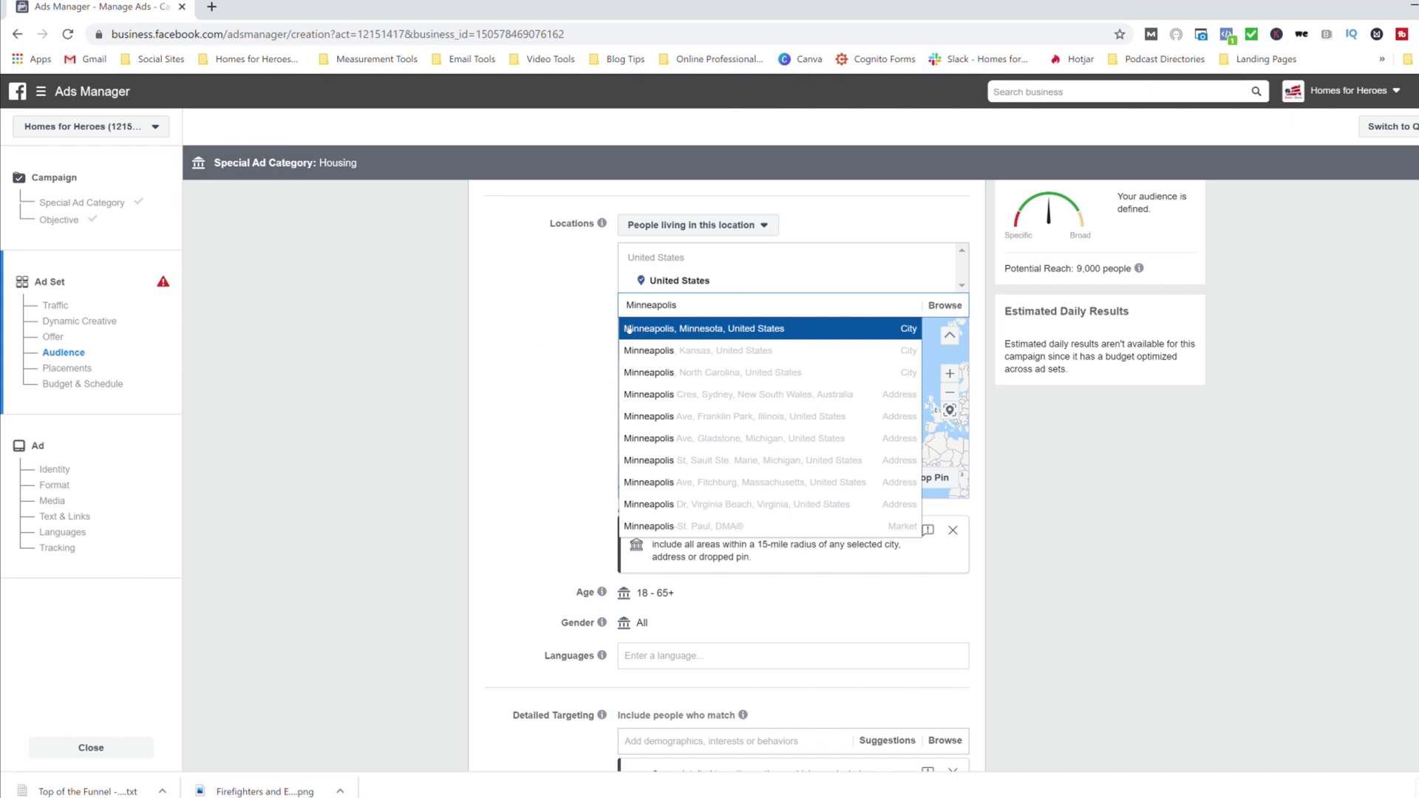
{"action": "left_click", "coordinate": [678, 327]}
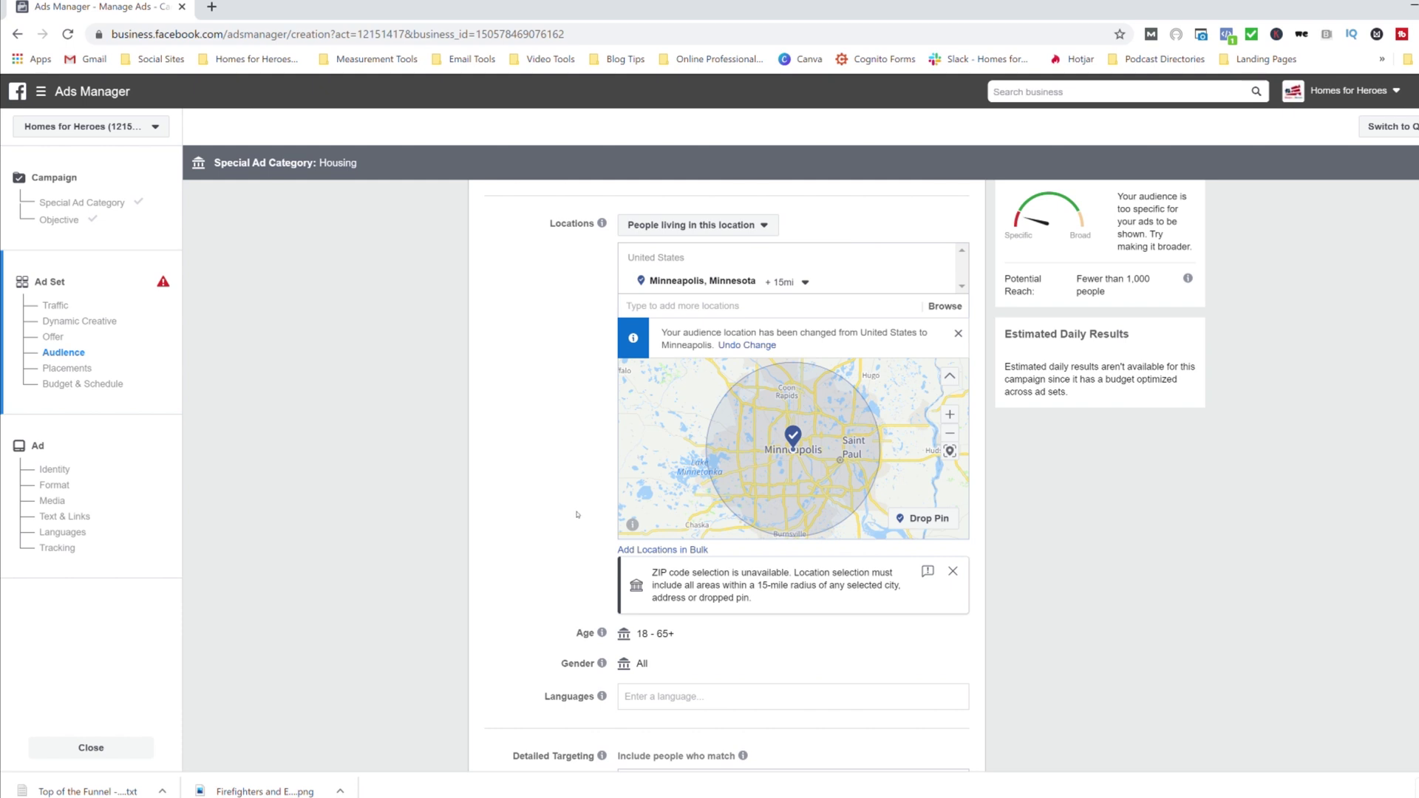
Restrict the audience's language to English (US).
{"action": "scroll", "coordinate": [561, 510], "scroll_direction": "down", "scroll_amount": 3}
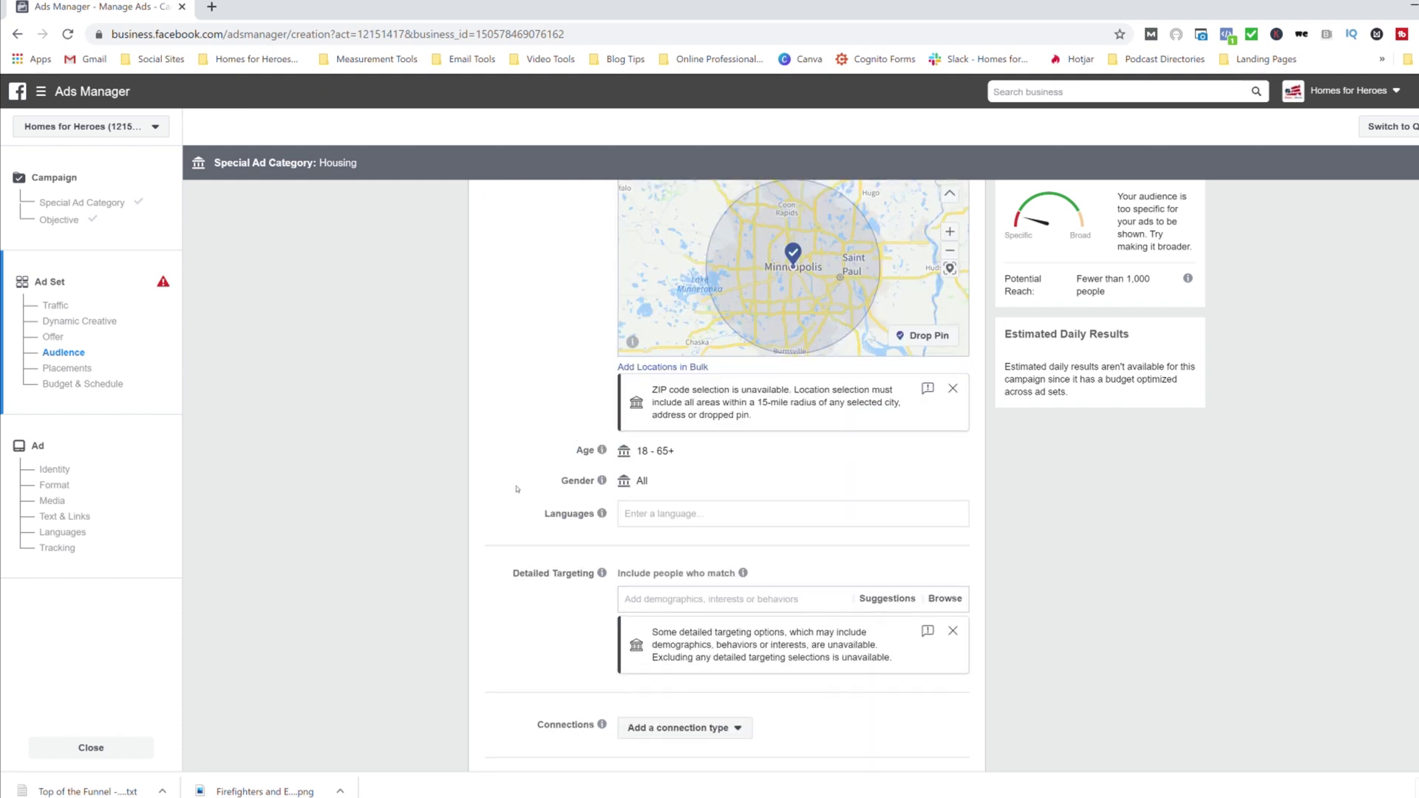
{"action": "left_click", "coordinate": [697, 520]}
{"action": "type", "text": "E"}
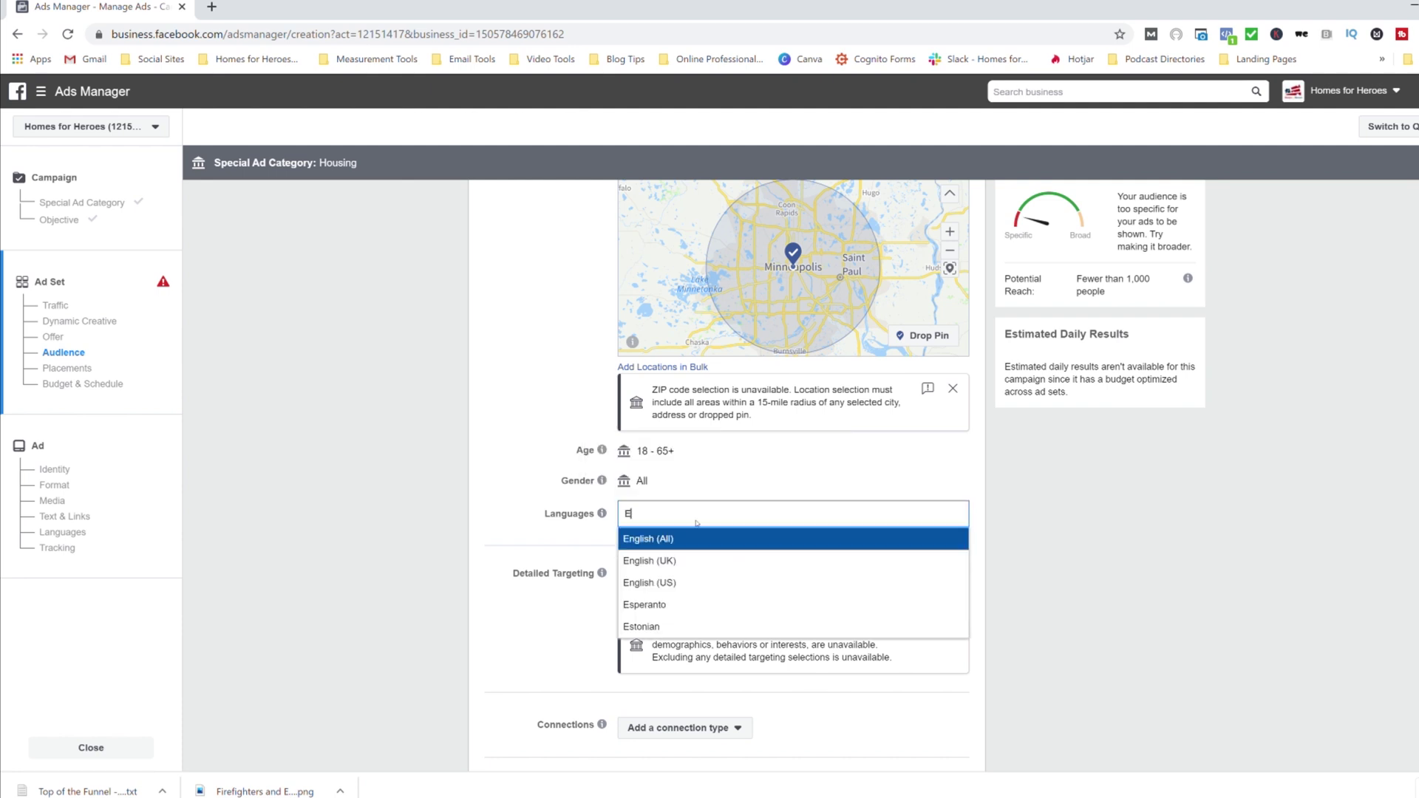
{"action": "type", "text": "nglish"}
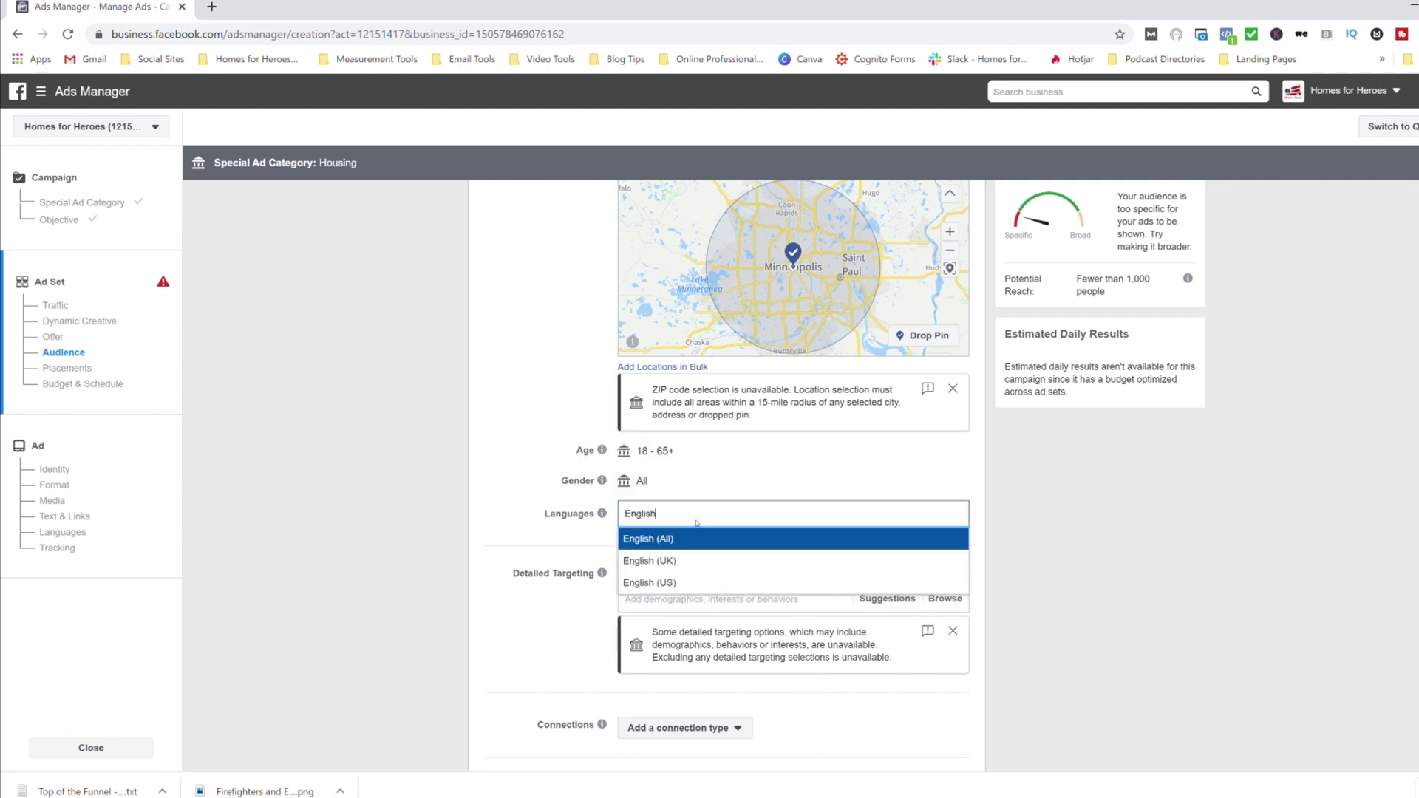
{"action": "key", "text": "Down"}
{"action": "key", "text": "Down"}
{"action": "key", "text": "Return"}
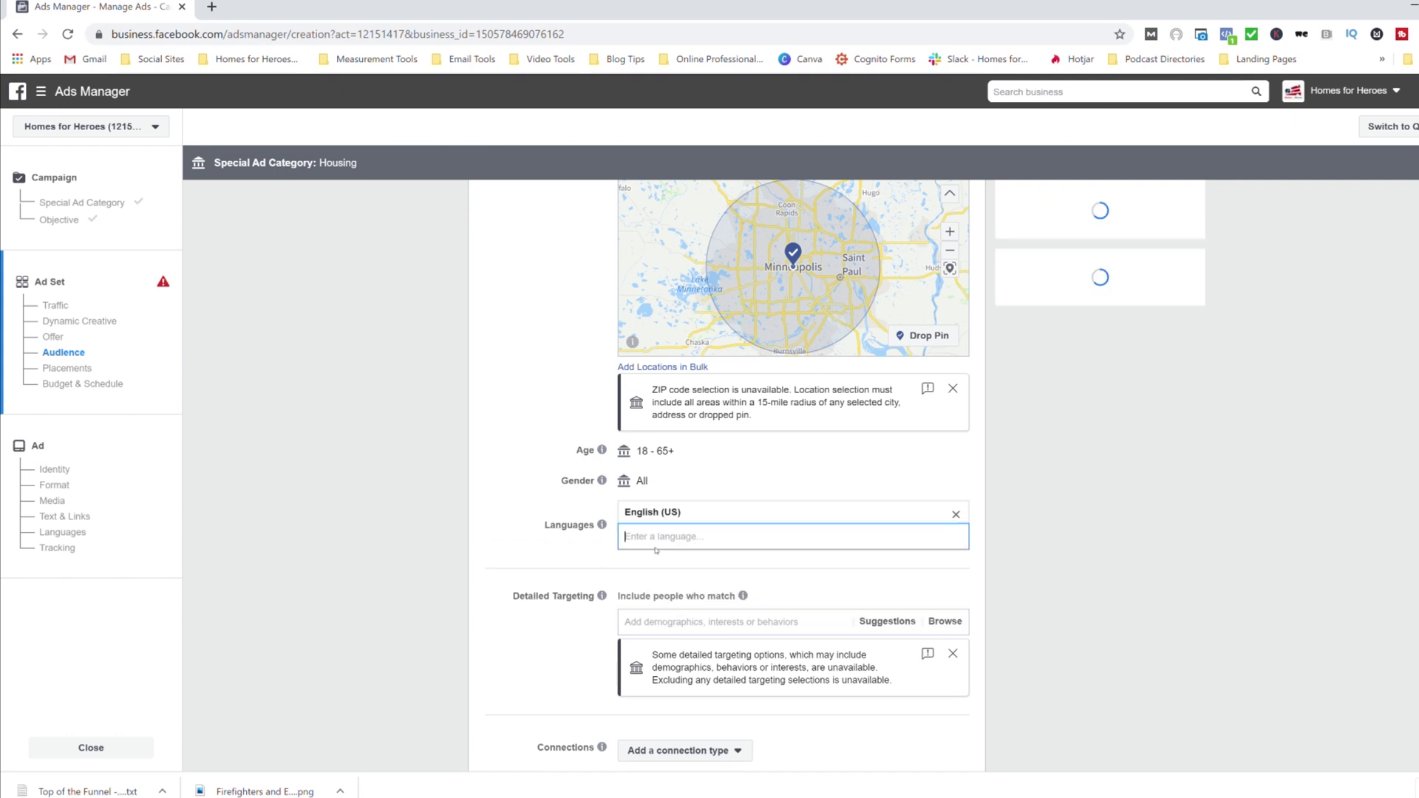
Review the empty detailed targeting section alongside the included custom audience and location, without adding any demographics, interests or behaviors.
{"action": "scroll", "coordinate": [480, 463], "scroll_direction": "down", "scroll_amount": 5}
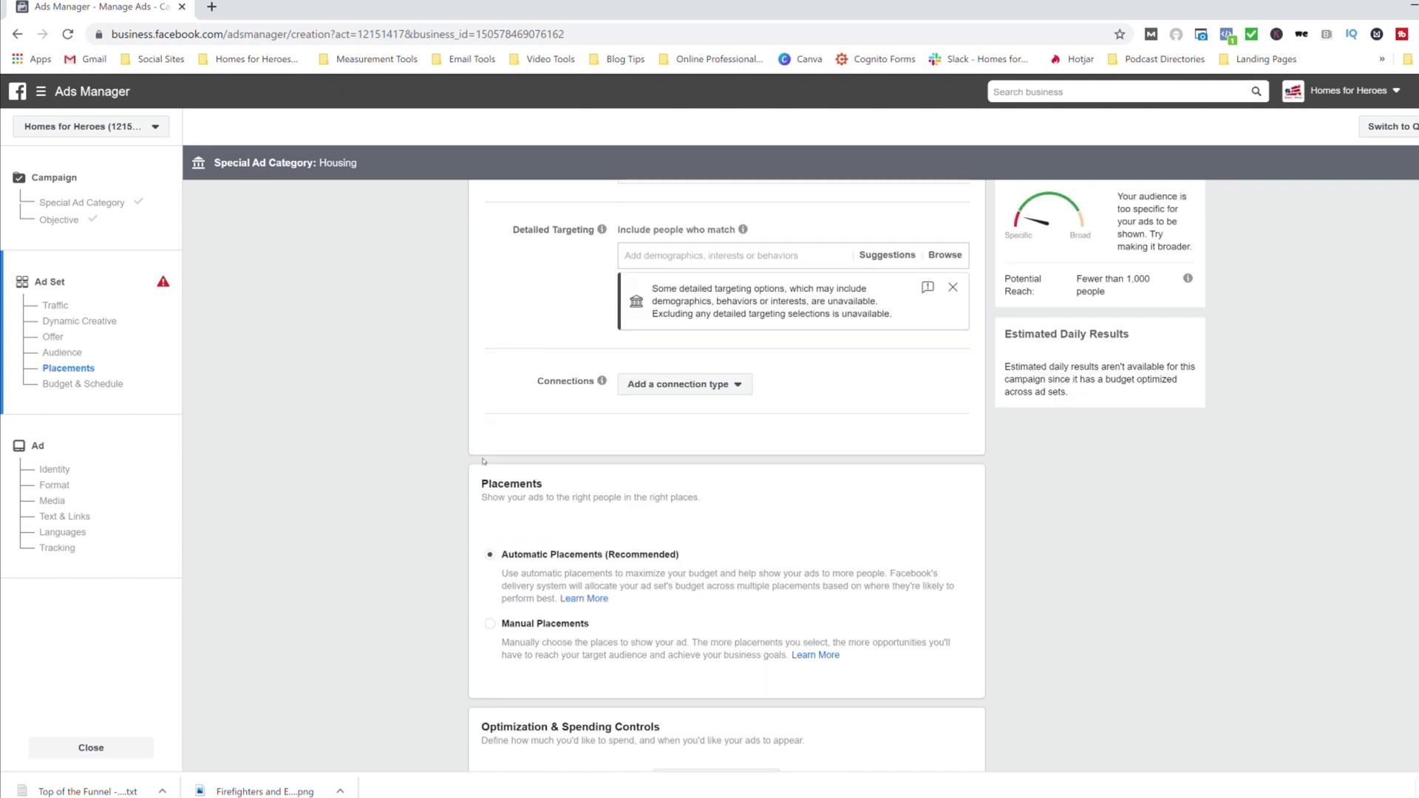
{"action": "left_click", "coordinate": [713, 255]}
{"action": "scroll", "coordinate": [530, 323], "scroll_direction": "up", "scroll_amount": 8}
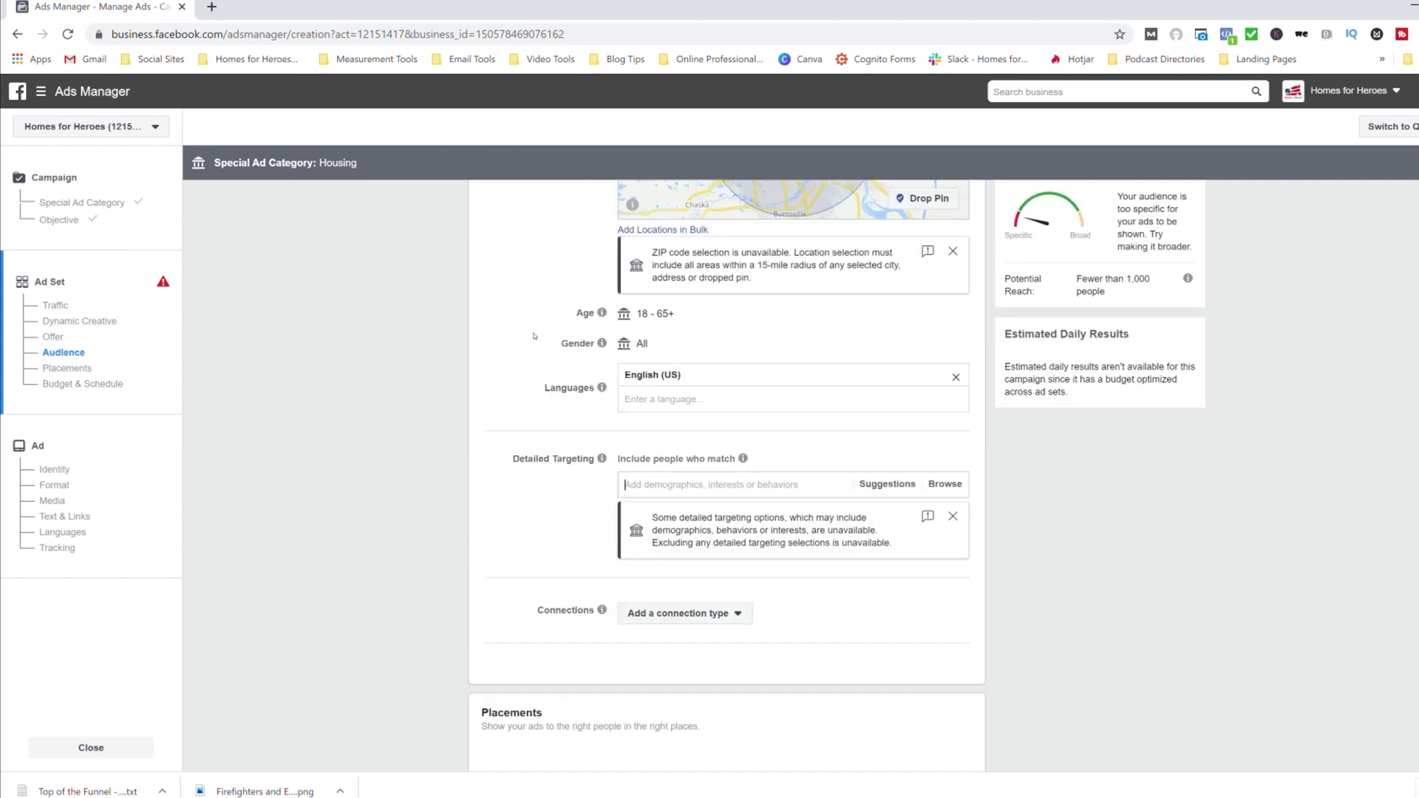
{"action": "scroll", "coordinate": [529, 346], "scroll_direction": "up", "scroll_amount": 2}
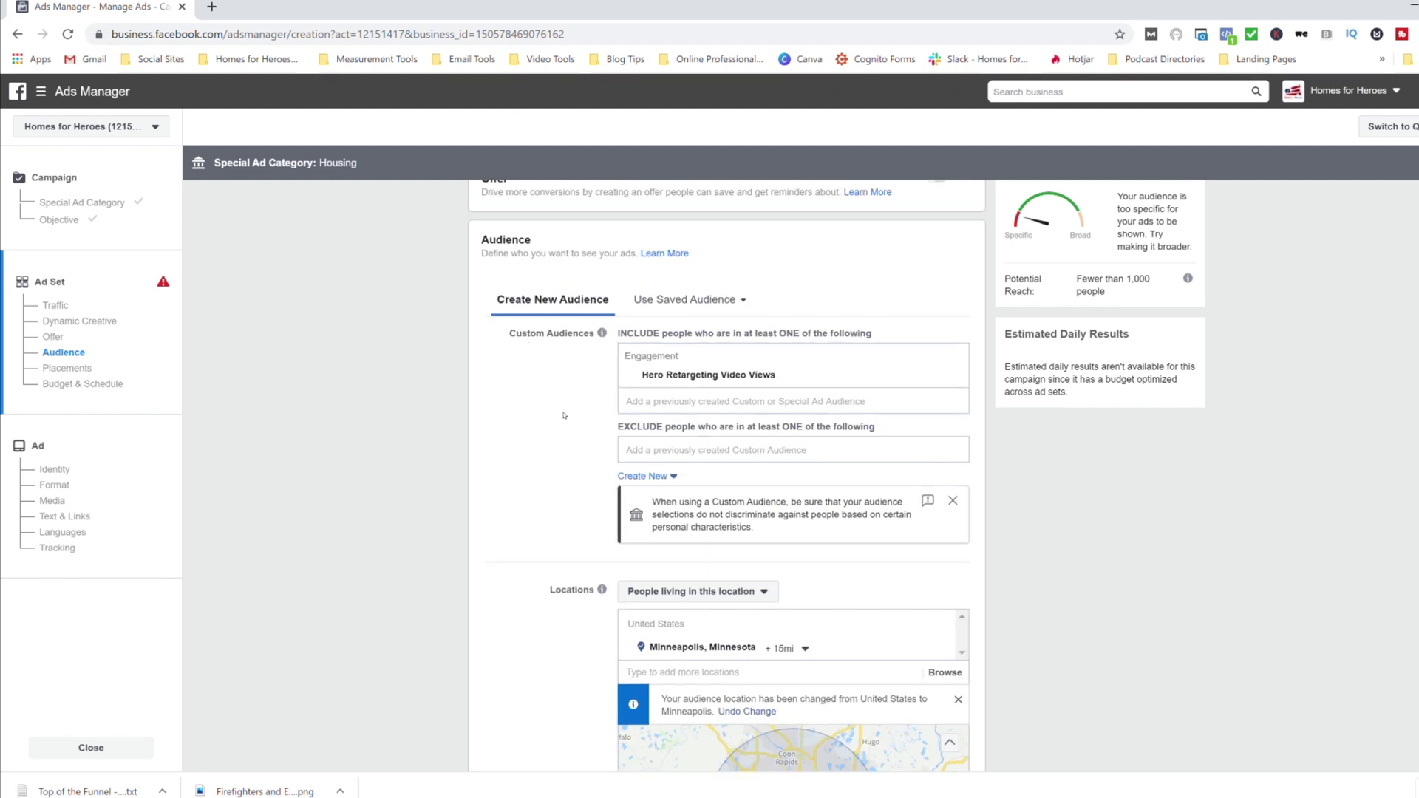
{"action": "scroll", "coordinate": [564, 415], "scroll_direction": "down", "scroll_amount": 9}
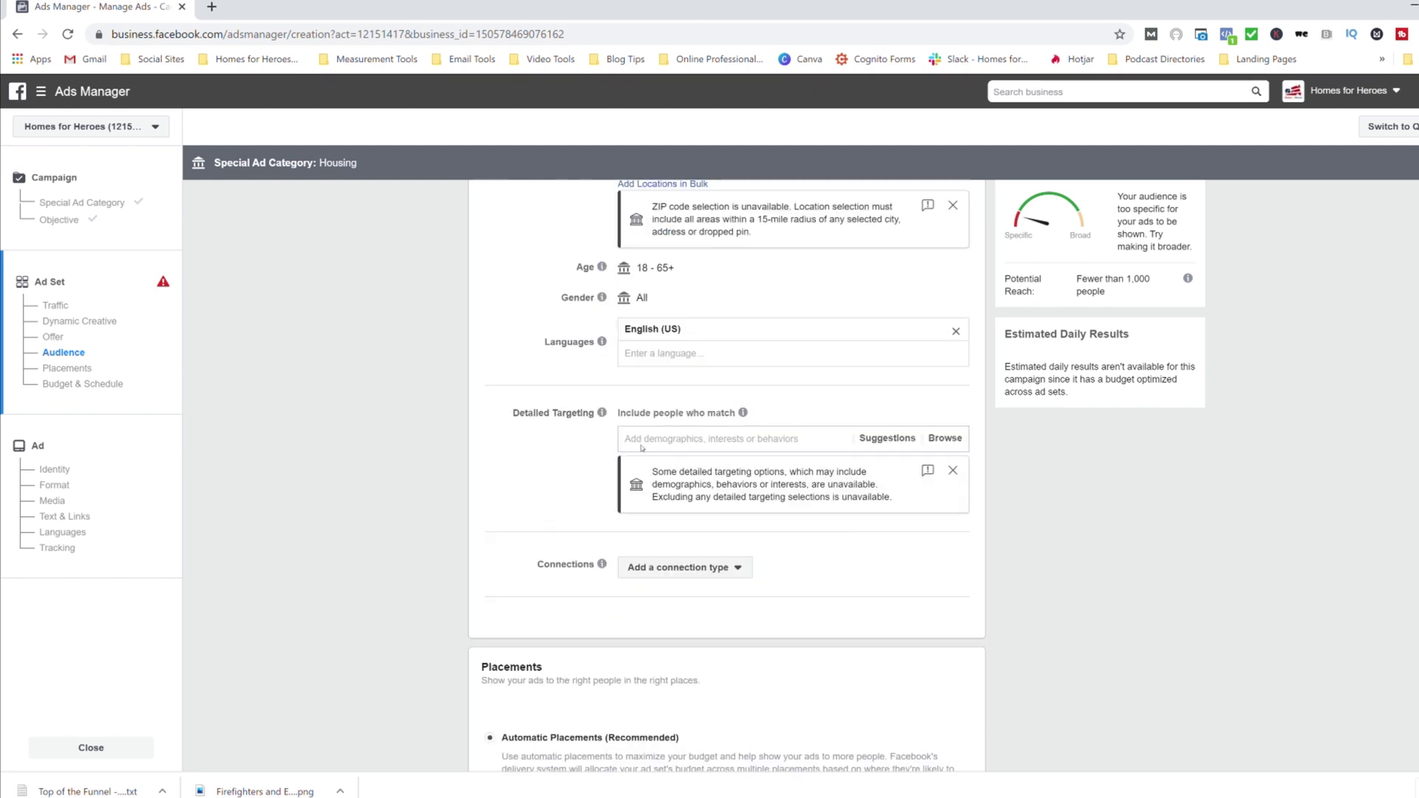
{"action": "left_click", "coordinate": [675, 444]}
{"action": "scroll", "coordinate": [592, 464], "scroll_direction": "up", "scroll_amount": 10}
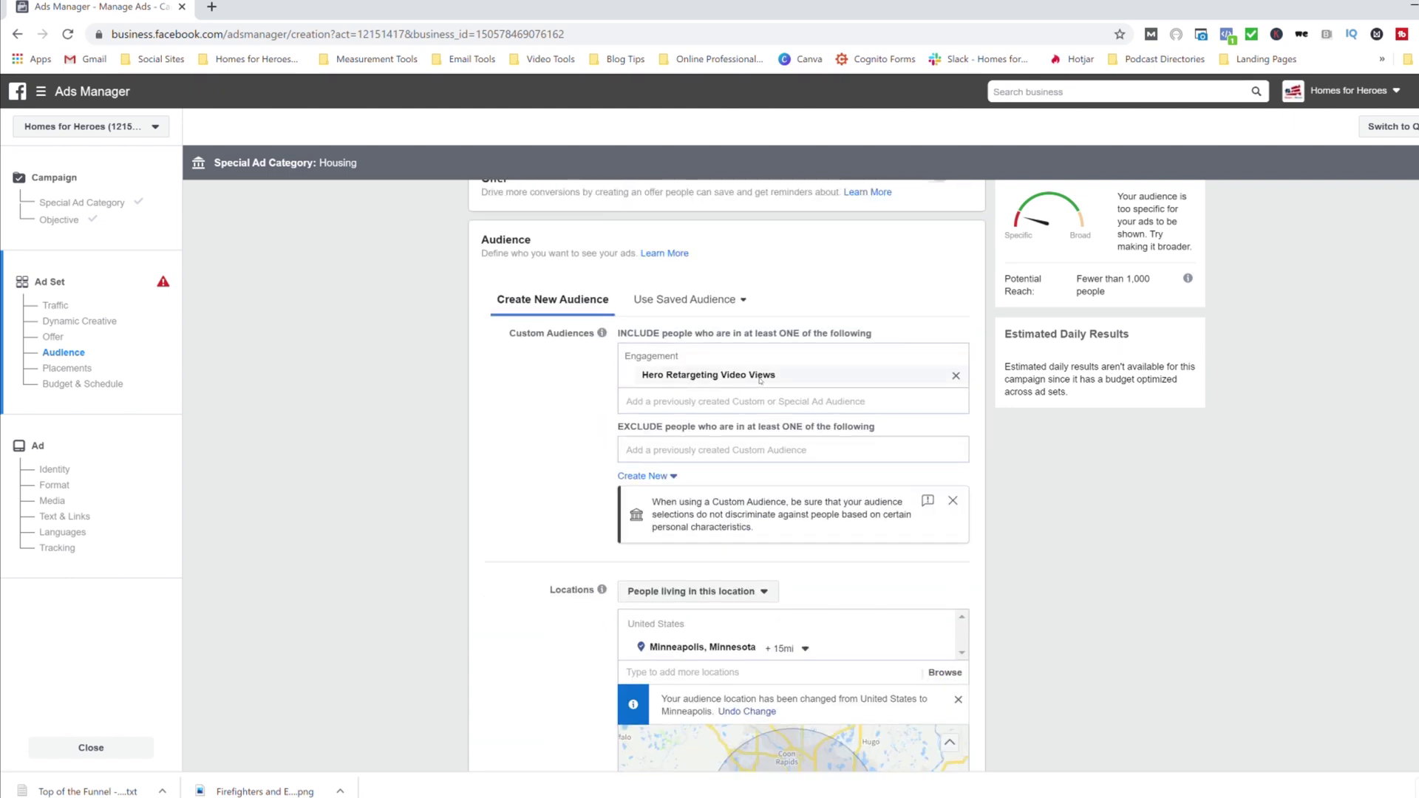
{"action": "scroll", "coordinate": [680, 416], "scroll_direction": "down", "scroll_amount": 10}
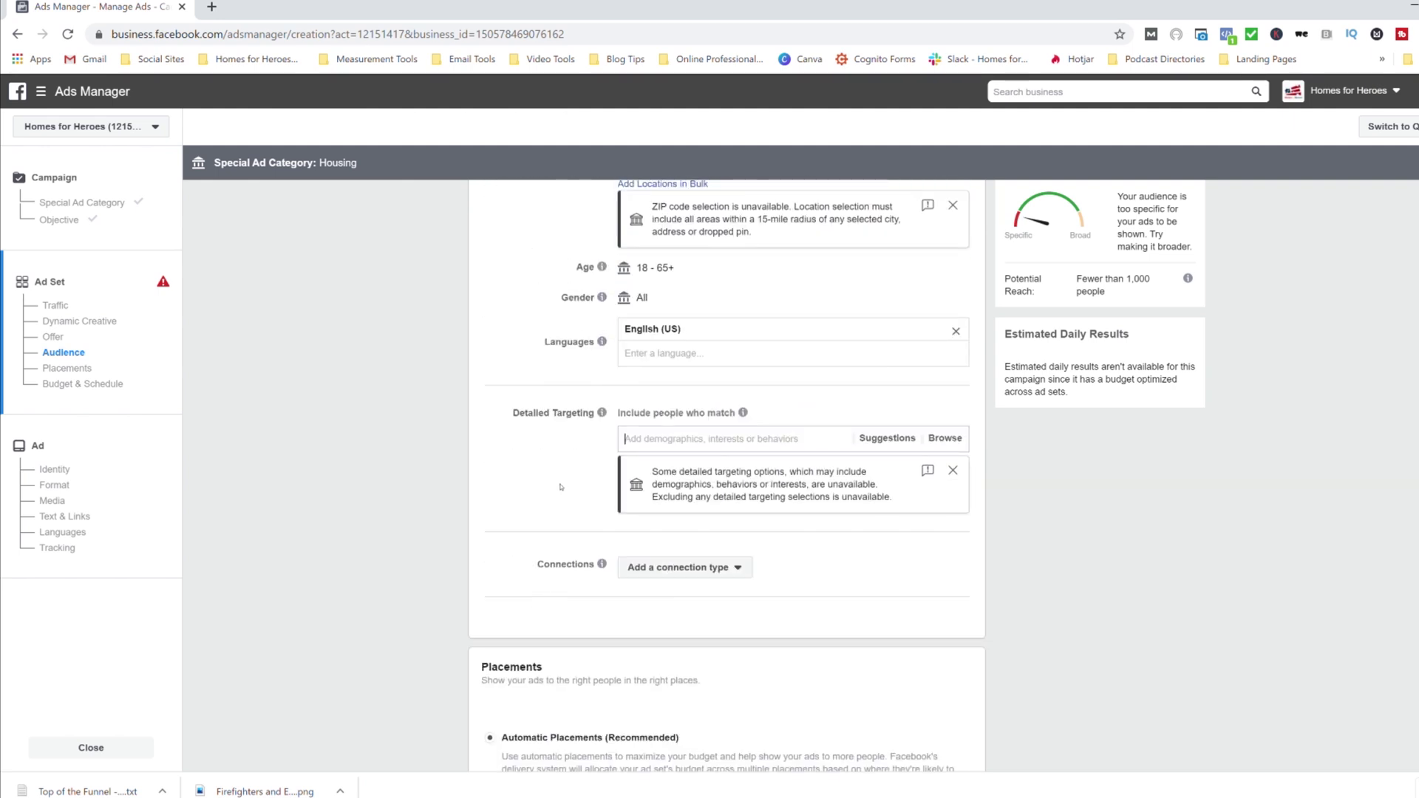
{"action": "left_click", "coordinate": [637, 436]}
Set the connection type to Advanced Combinations and include people who are connected to the Homes for Heroes Page.
{"action": "left_click", "coordinate": [687, 567]}
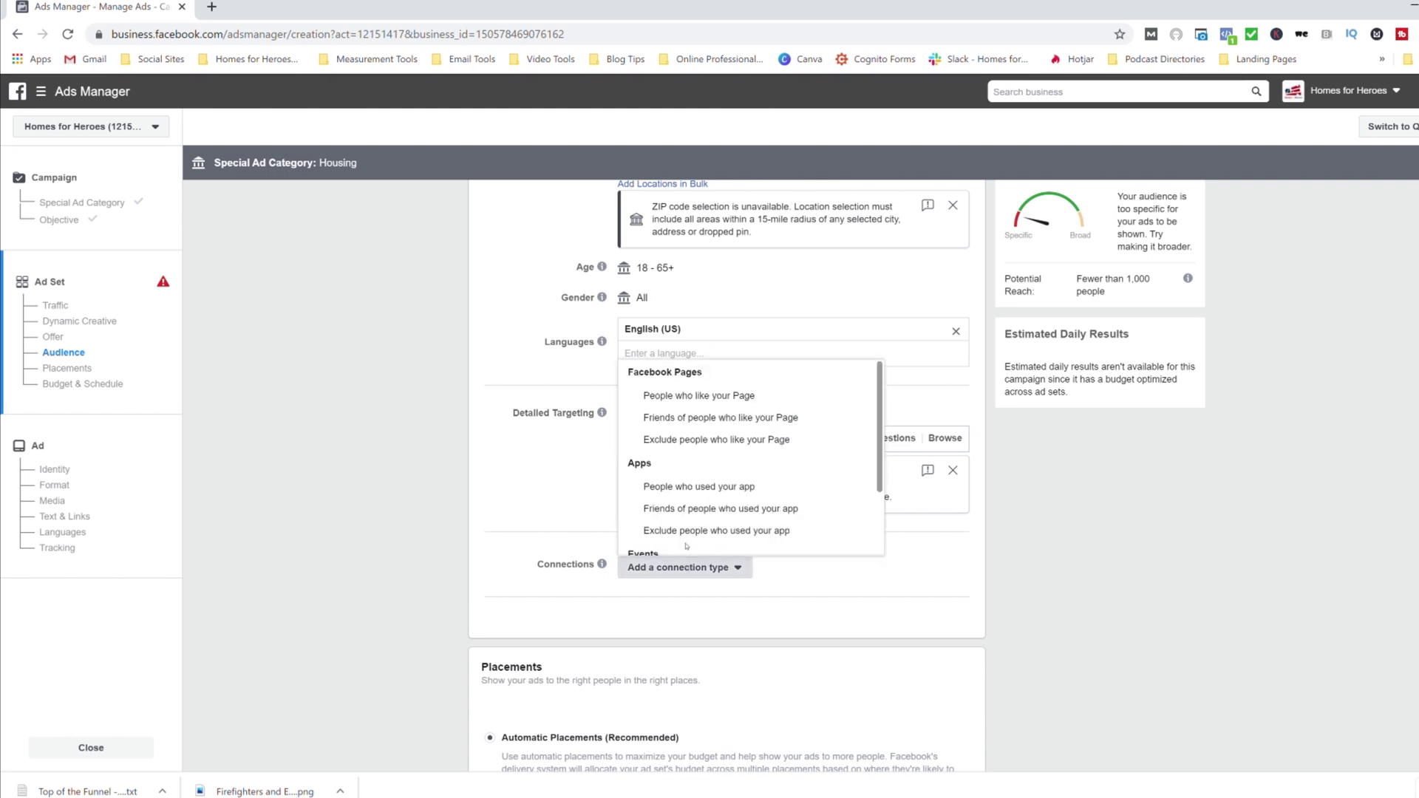
{"action": "scroll", "coordinate": [702, 522], "scroll_direction": "down", "scroll_amount": 3}
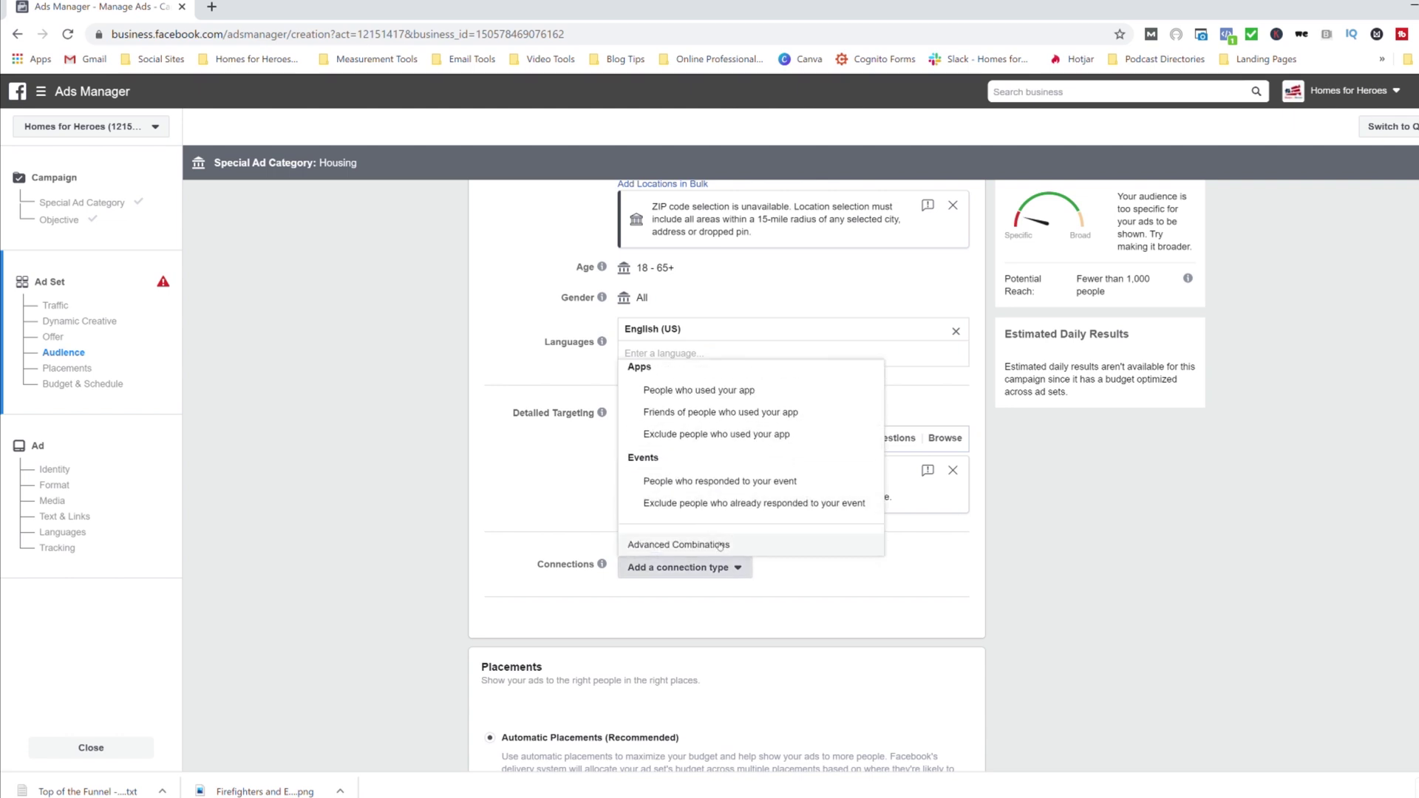
{"action": "left_click", "coordinate": [720, 545]}
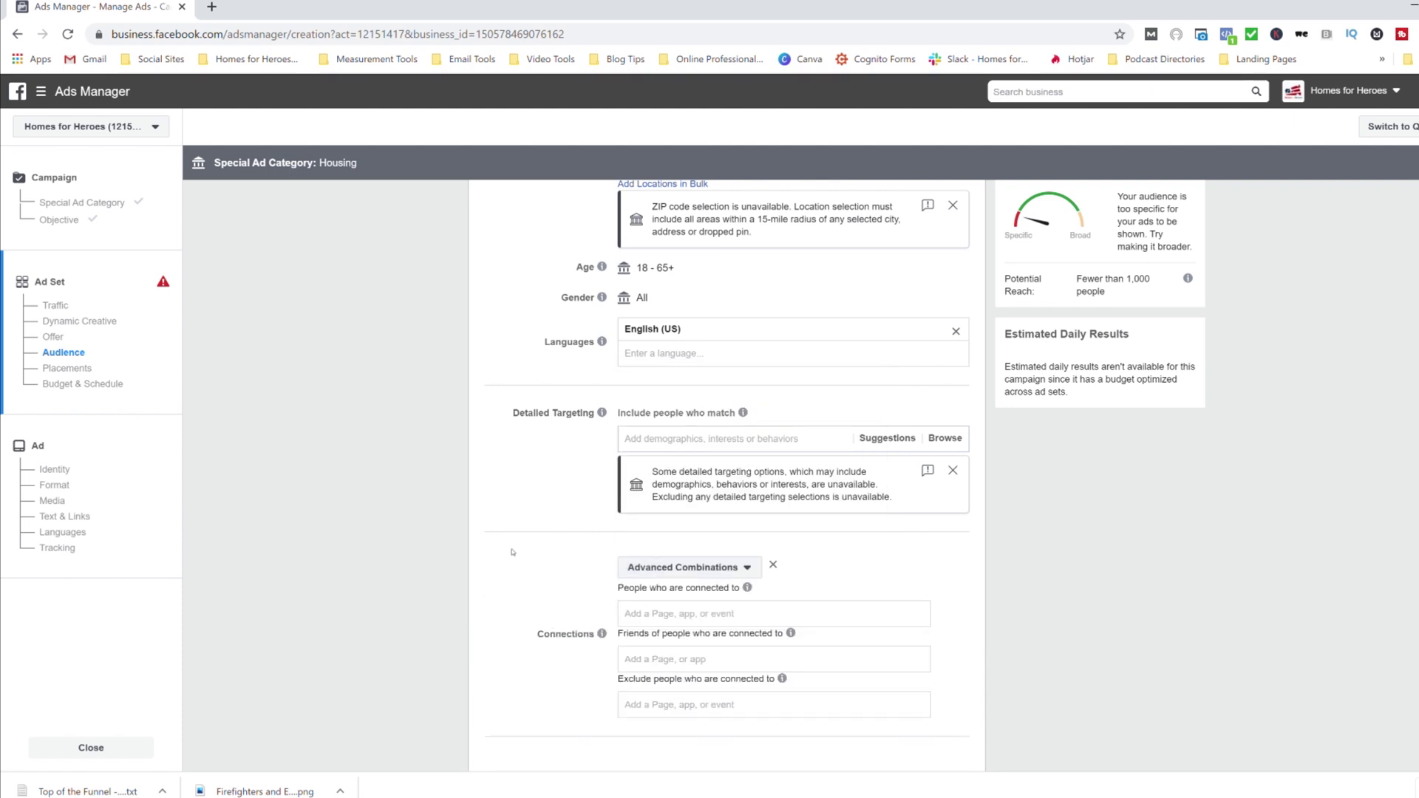
{"action": "scroll", "coordinate": [517, 555], "scroll_direction": "down", "scroll_amount": 3}
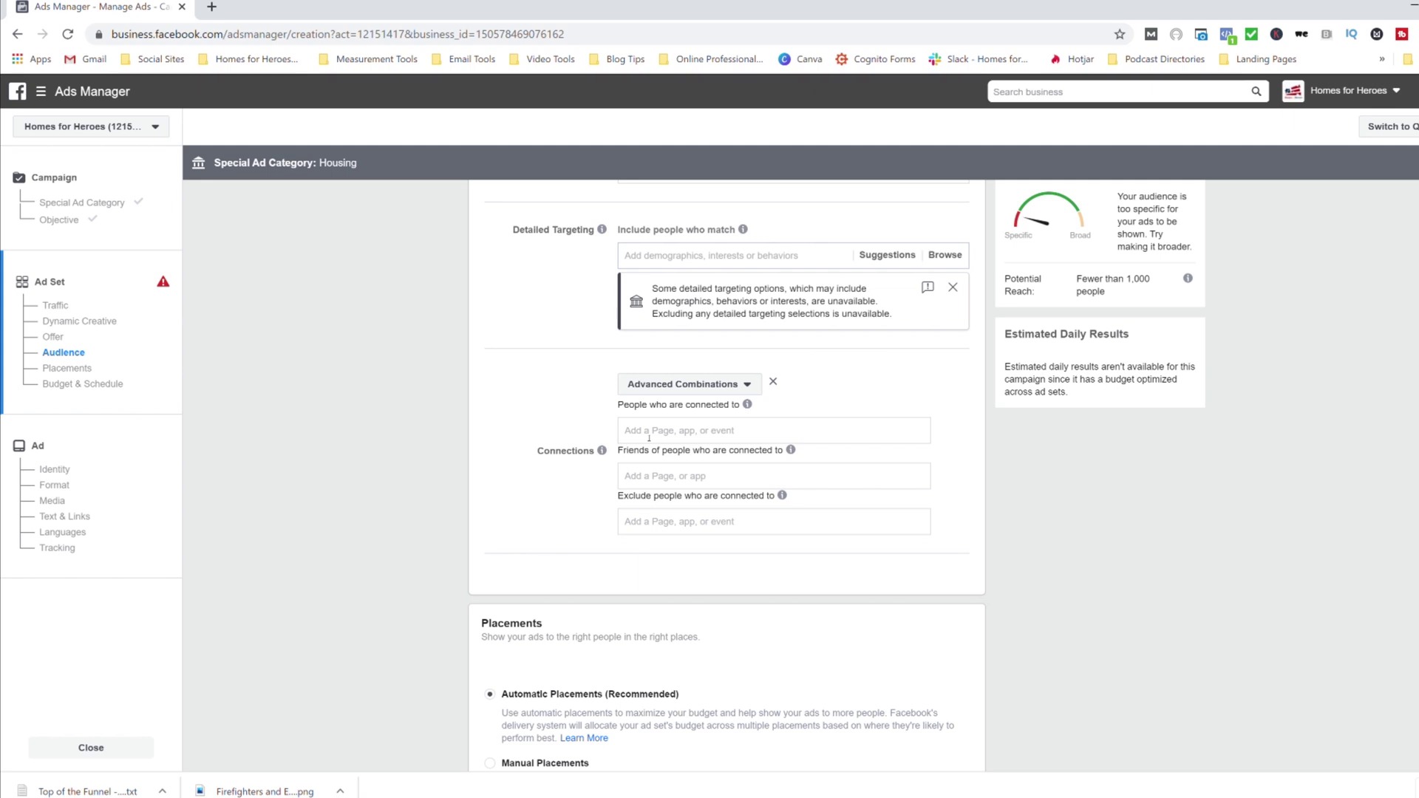
{"action": "left_click", "coordinate": [649, 438]}
{"action": "type", "text": "Hom"}
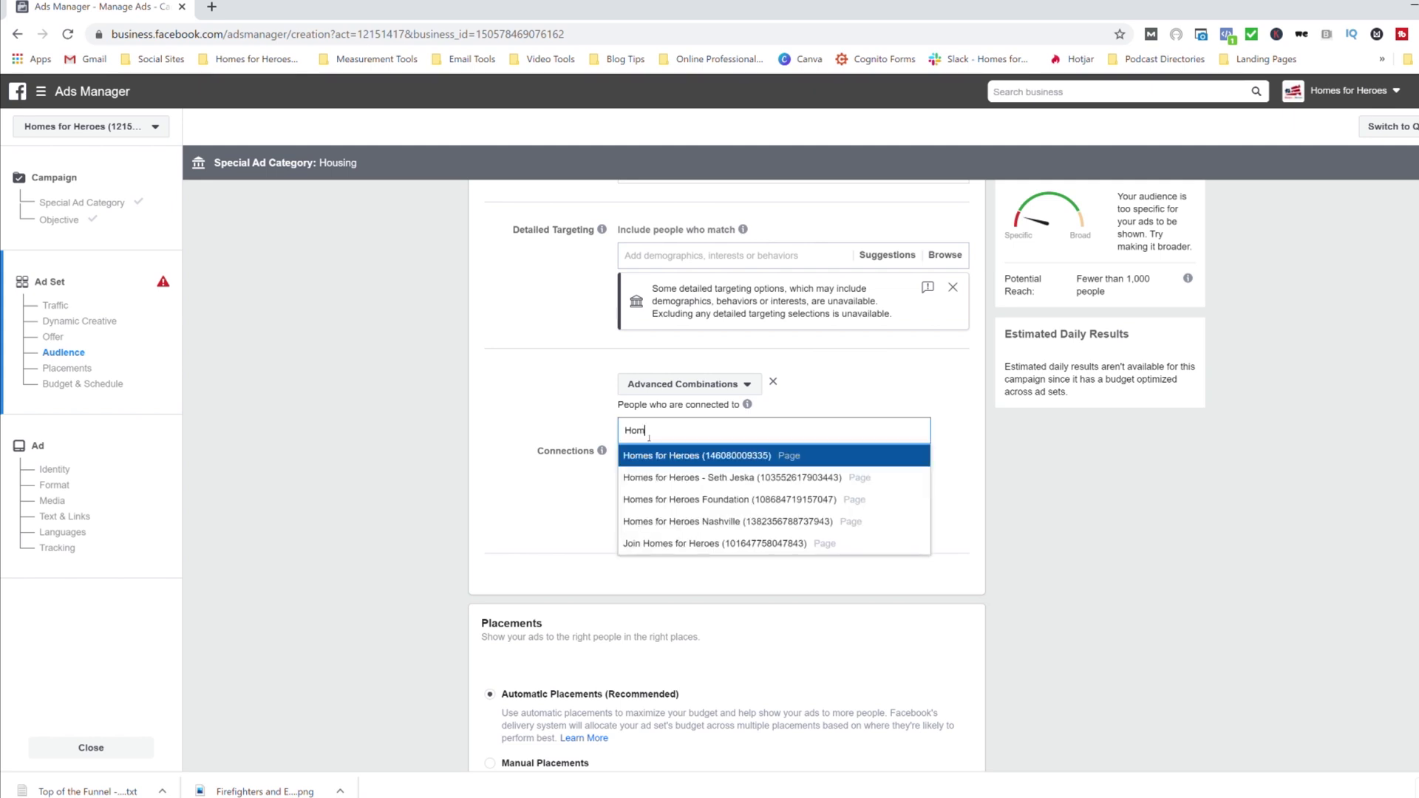
{"action": "left_click", "coordinate": [689, 459]}
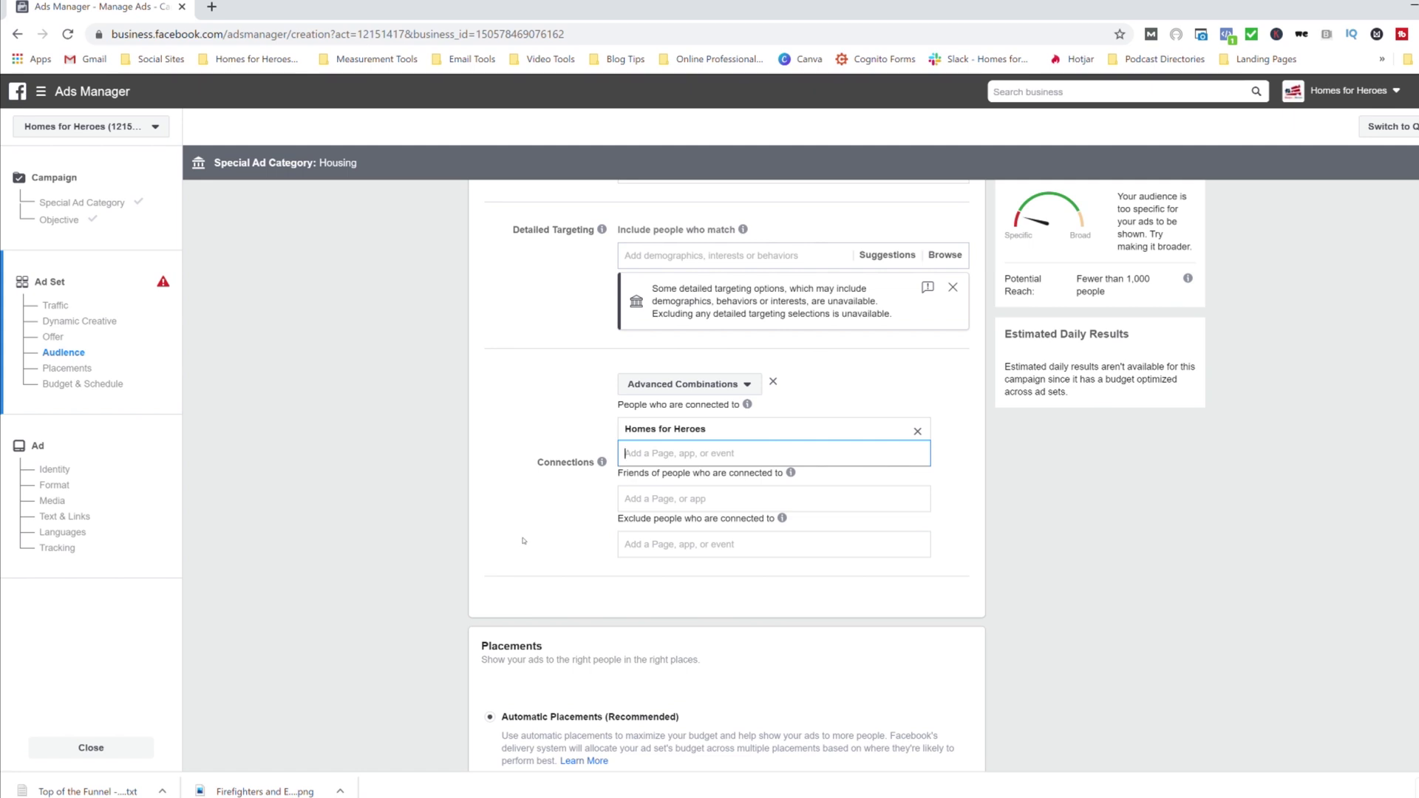
Add the Homes for Heroes Page under friends of people who are connected to it.
{"action": "scroll", "coordinate": [523, 541], "scroll_direction": "up", "scroll_amount": 12}
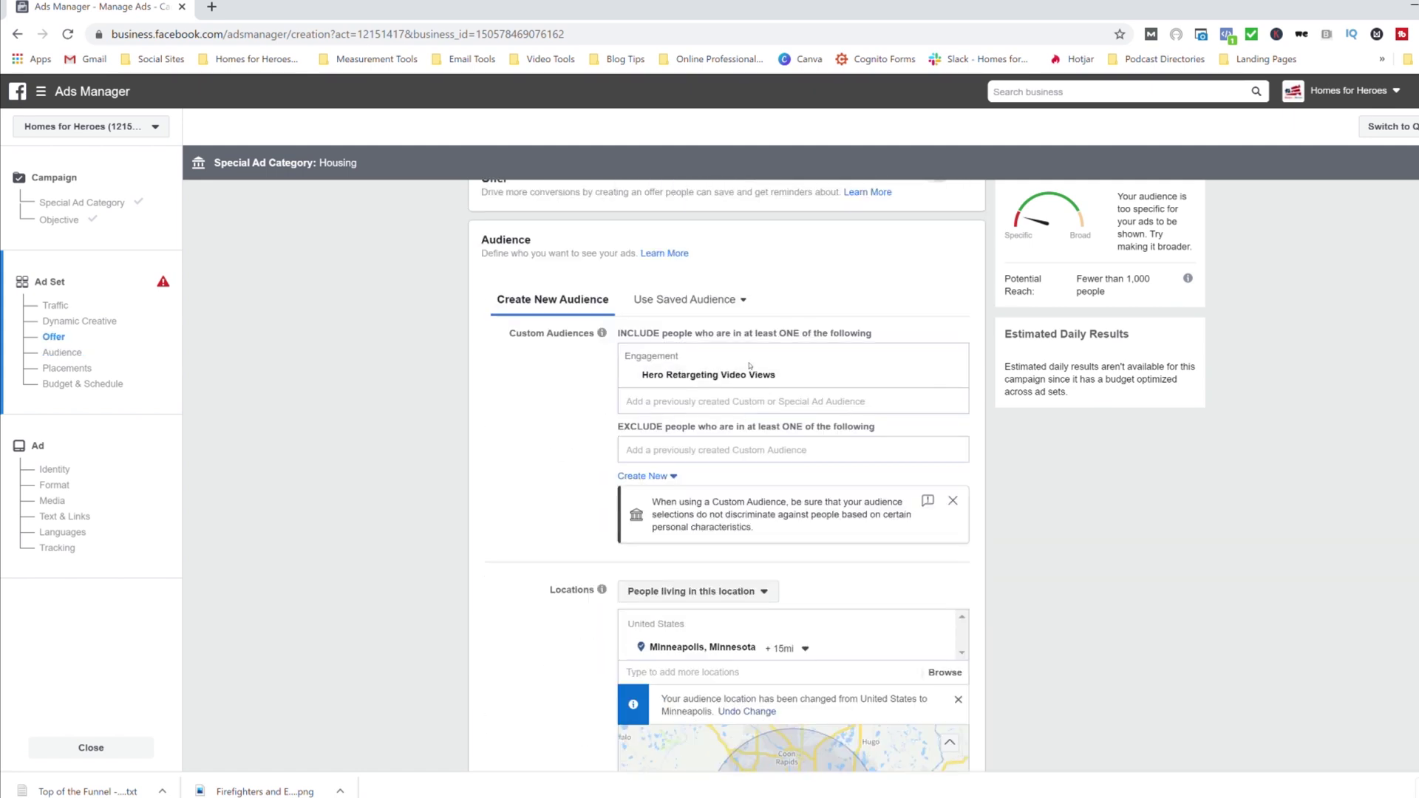
{"action": "scroll", "coordinate": [576, 553], "scroll_direction": "down", "scroll_amount": 7}
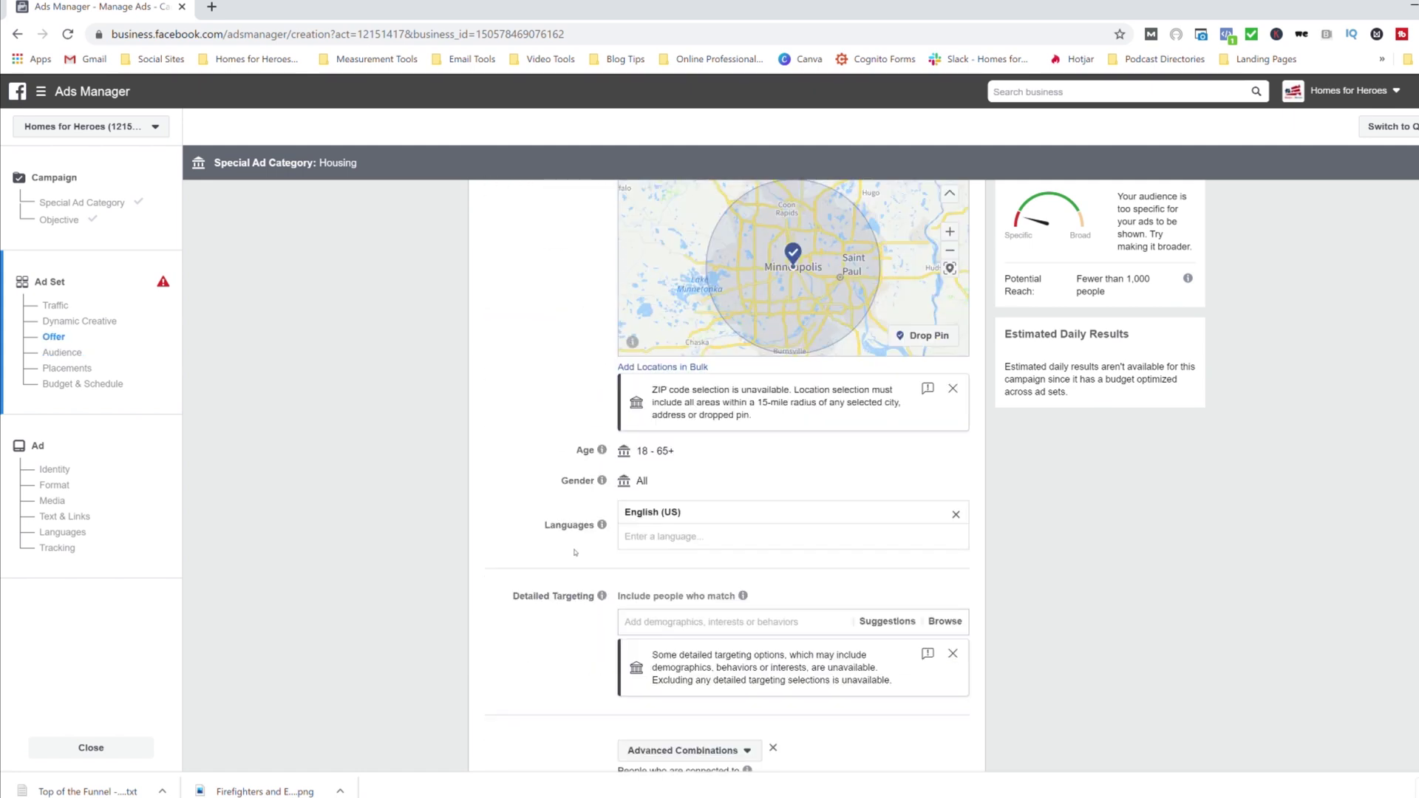
{"action": "scroll", "coordinate": [575, 552], "scroll_direction": "down", "scroll_amount": 5}
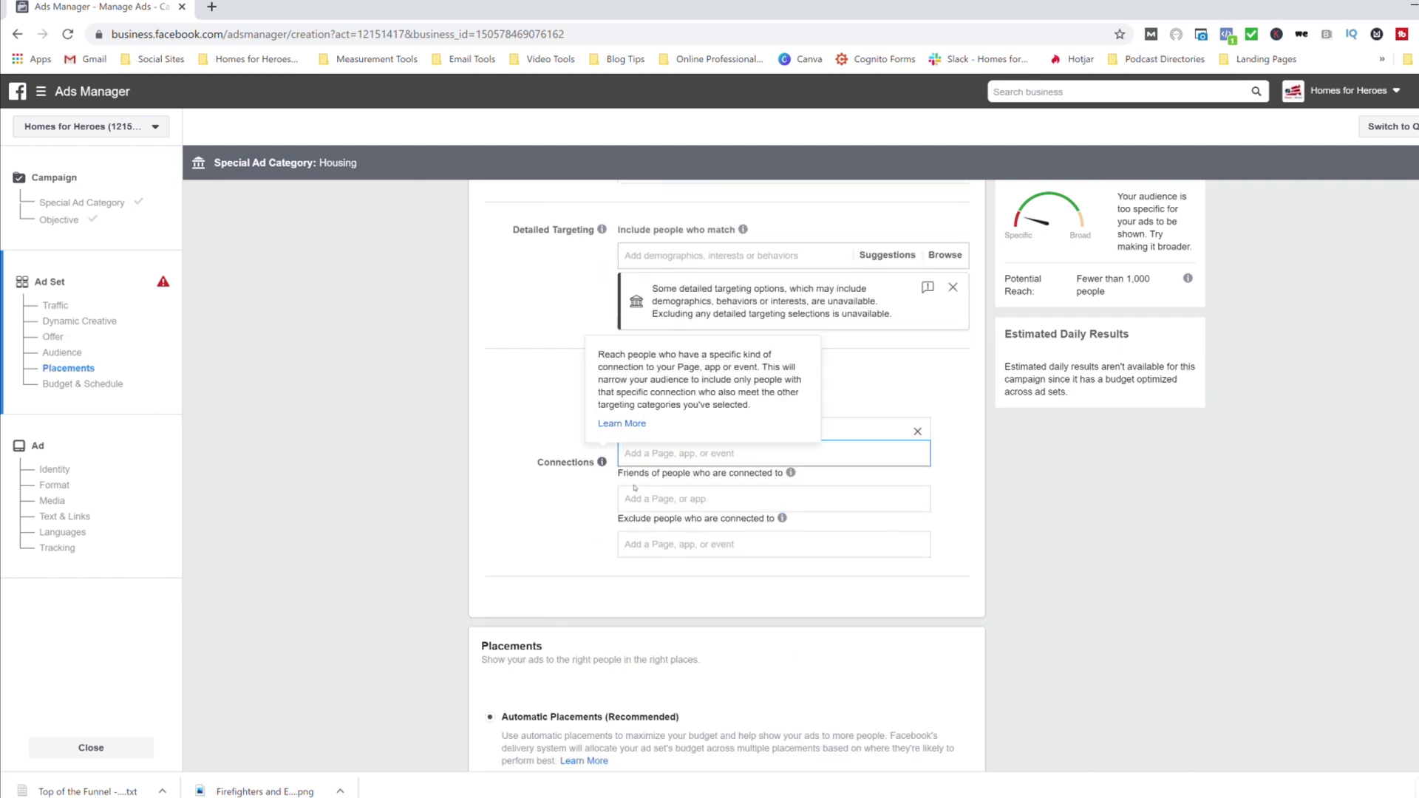
{"action": "left_click", "coordinate": [656, 501]}
{"action": "type", "text": "H"}
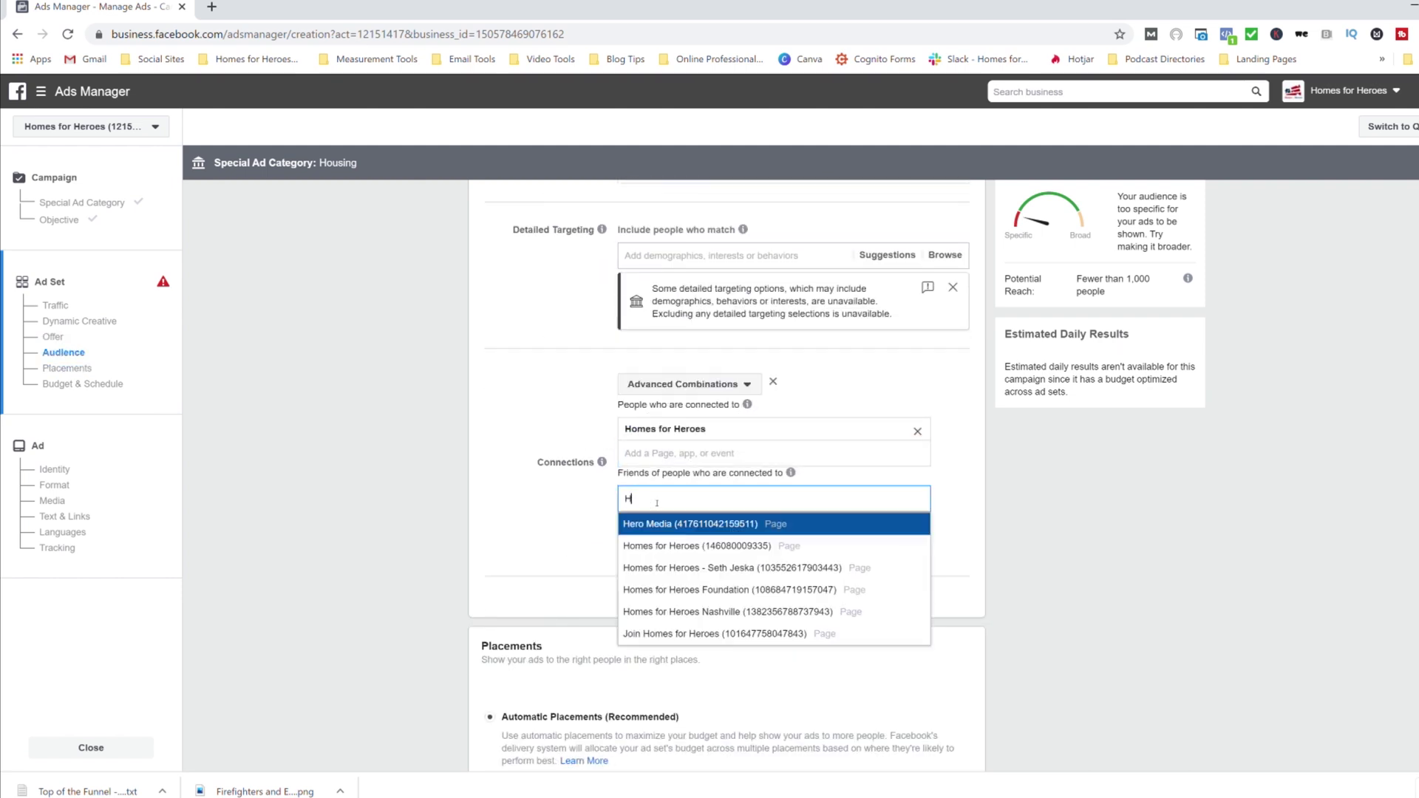
{"action": "type", "text": "ome"}
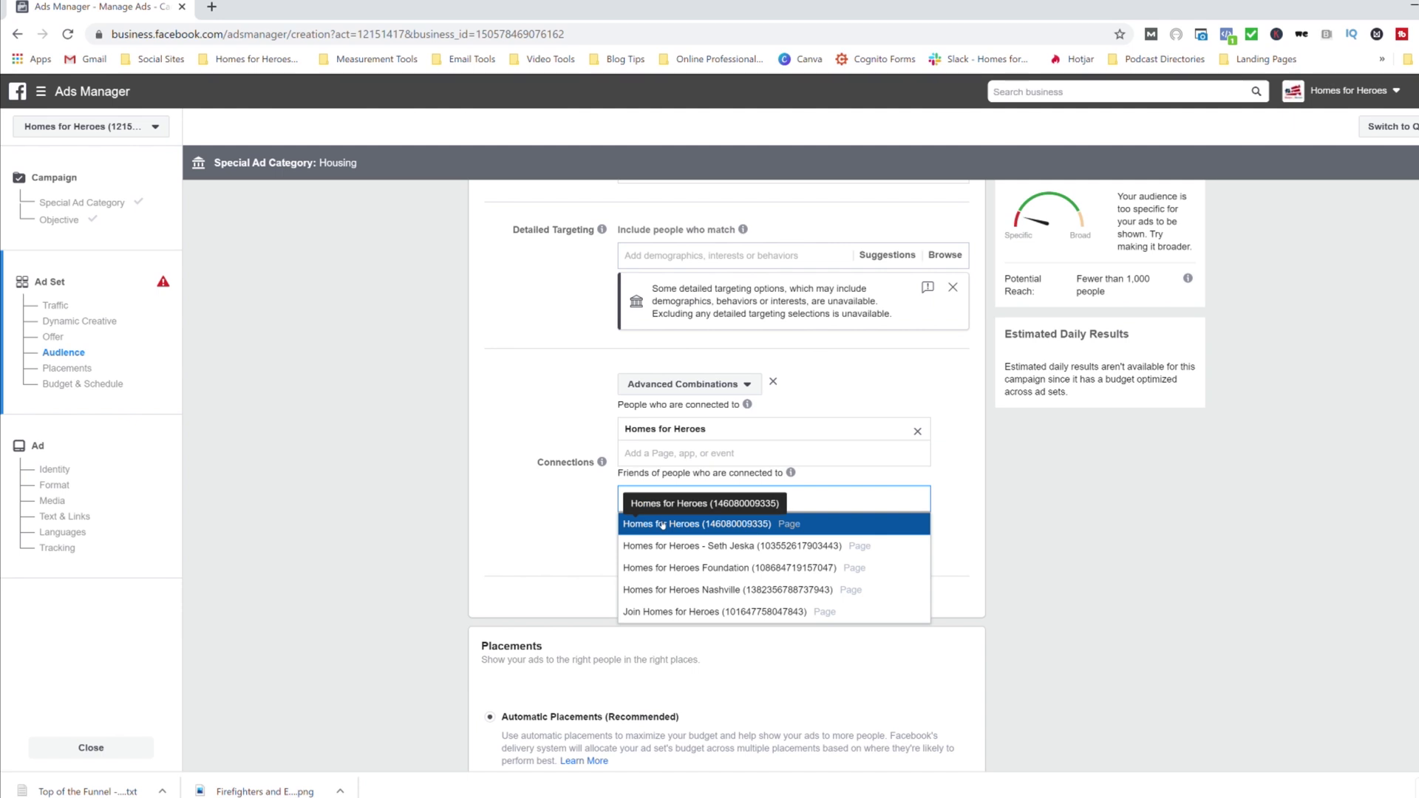
{"action": "left_click", "coordinate": [662, 524]}
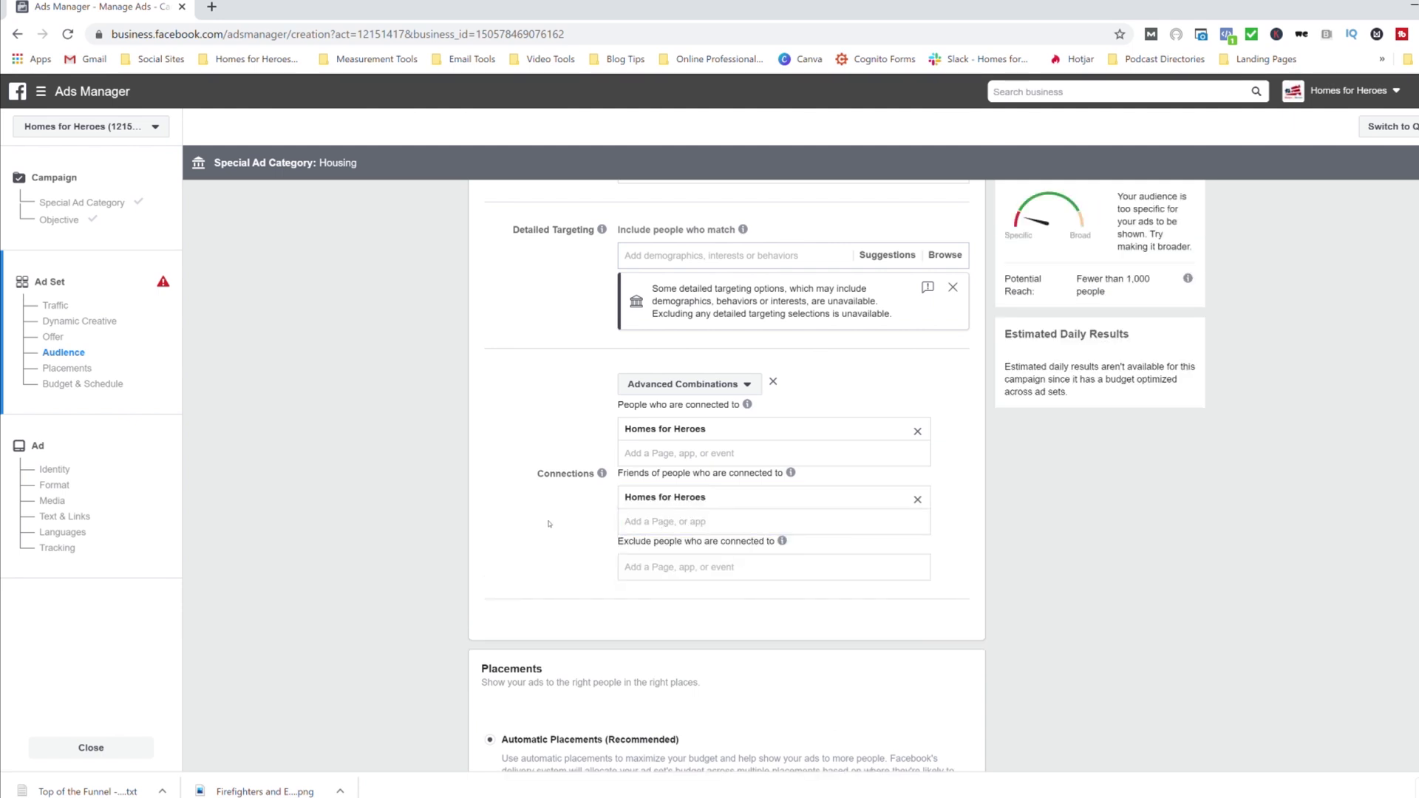
Review the placement settings and the available ad delivery optimizations, keeping Automatic Placements and Landing Page Views.
{"action": "scroll", "coordinate": [557, 516], "scroll_direction": "up", "scroll_amount": 1}
{"action": "scroll", "coordinate": [551, 522], "scroll_direction": "down", "scroll_amount": 5}
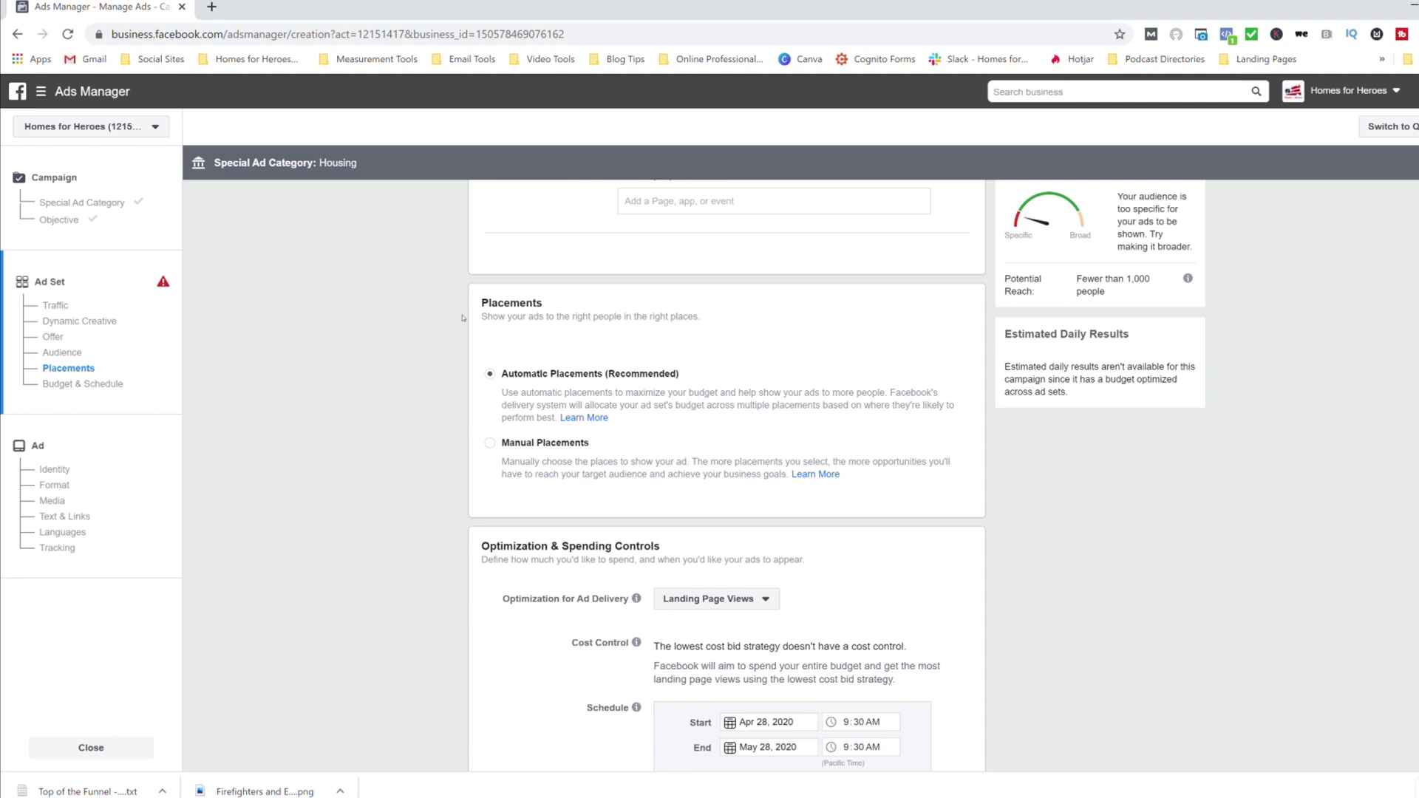
{"action": "scroll", "coordinate": [458, 418], "scroll_direction": "down", "scroll_amount": 3}
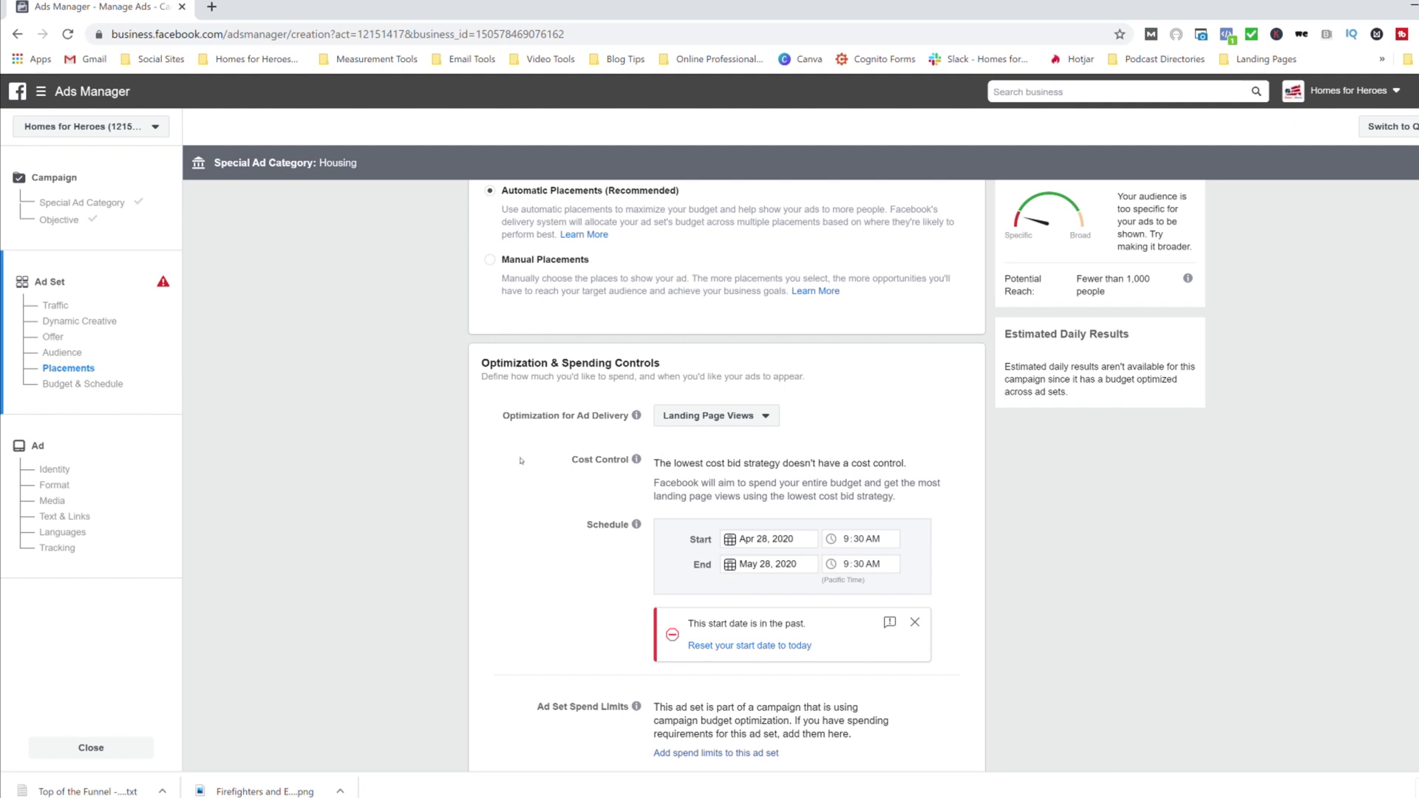
{"action": "left_click", "coordinate": [749, 425]}
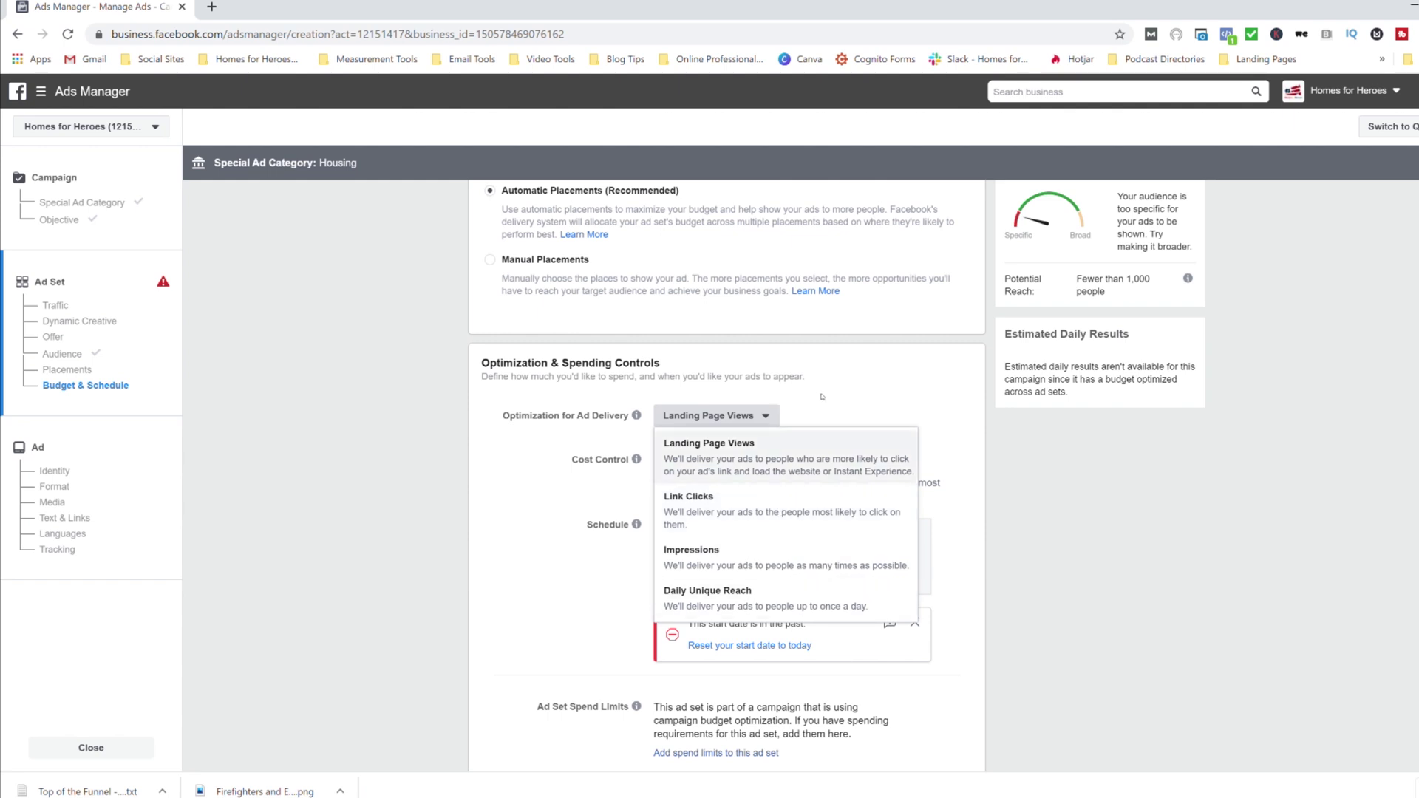
{"action": "left_click", "coordinate": [786, 402]}
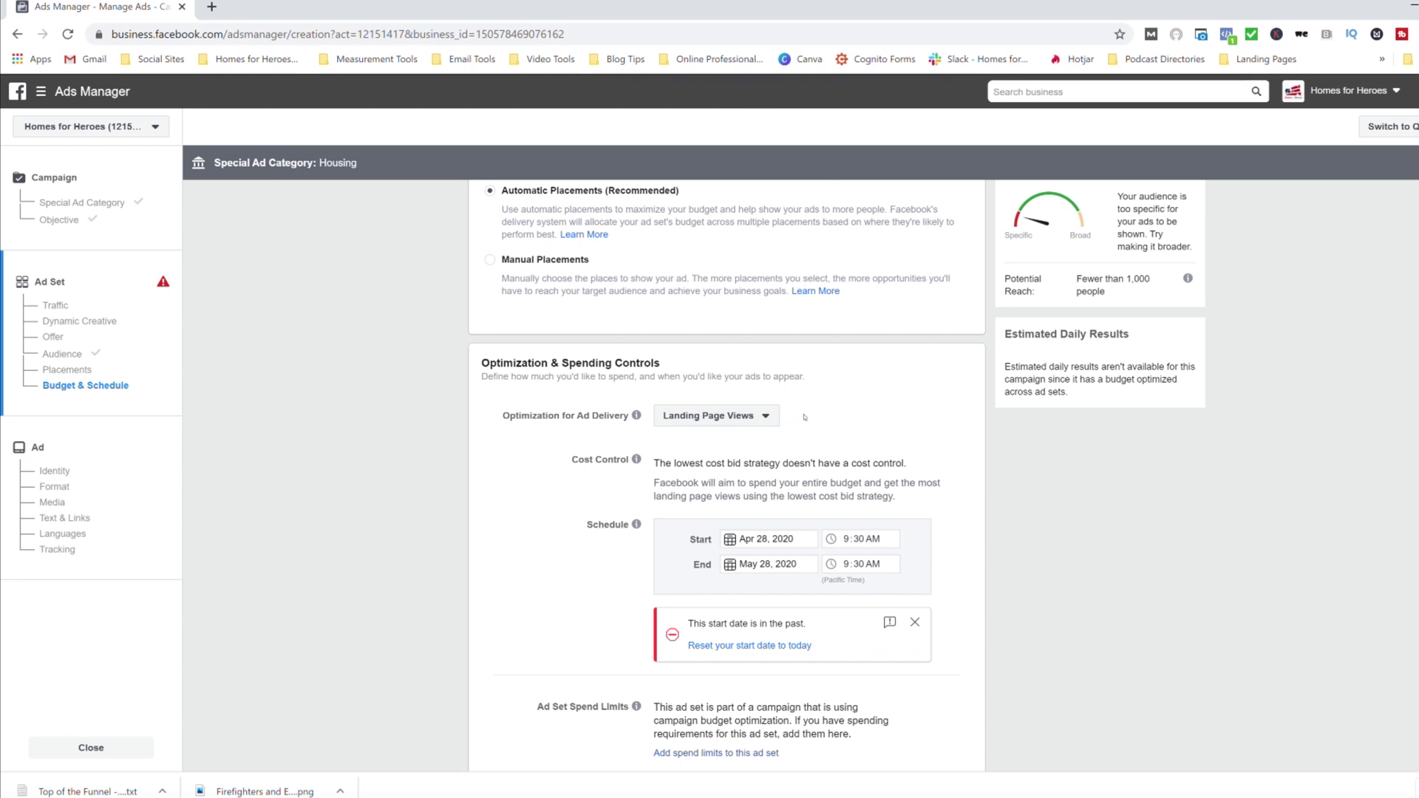
Set the ad set's schedule to start on May 16, 2020 at 12:00 AM.
{"action": "scroll", "coordinate": [804, 416], "scroll_direction": "down", "scroll_amount": 2}
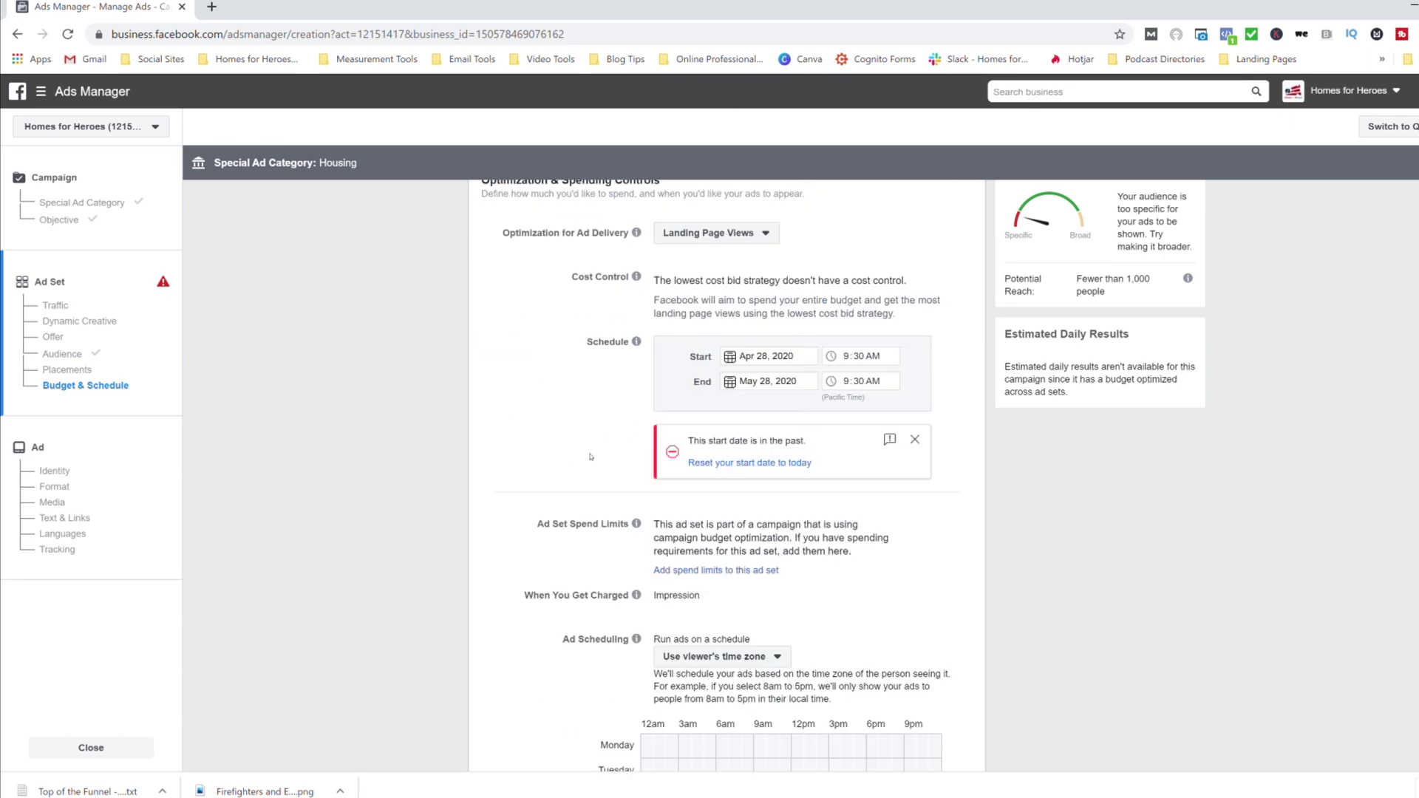
{"action": "left_click", "coordinate": [729, 358]}
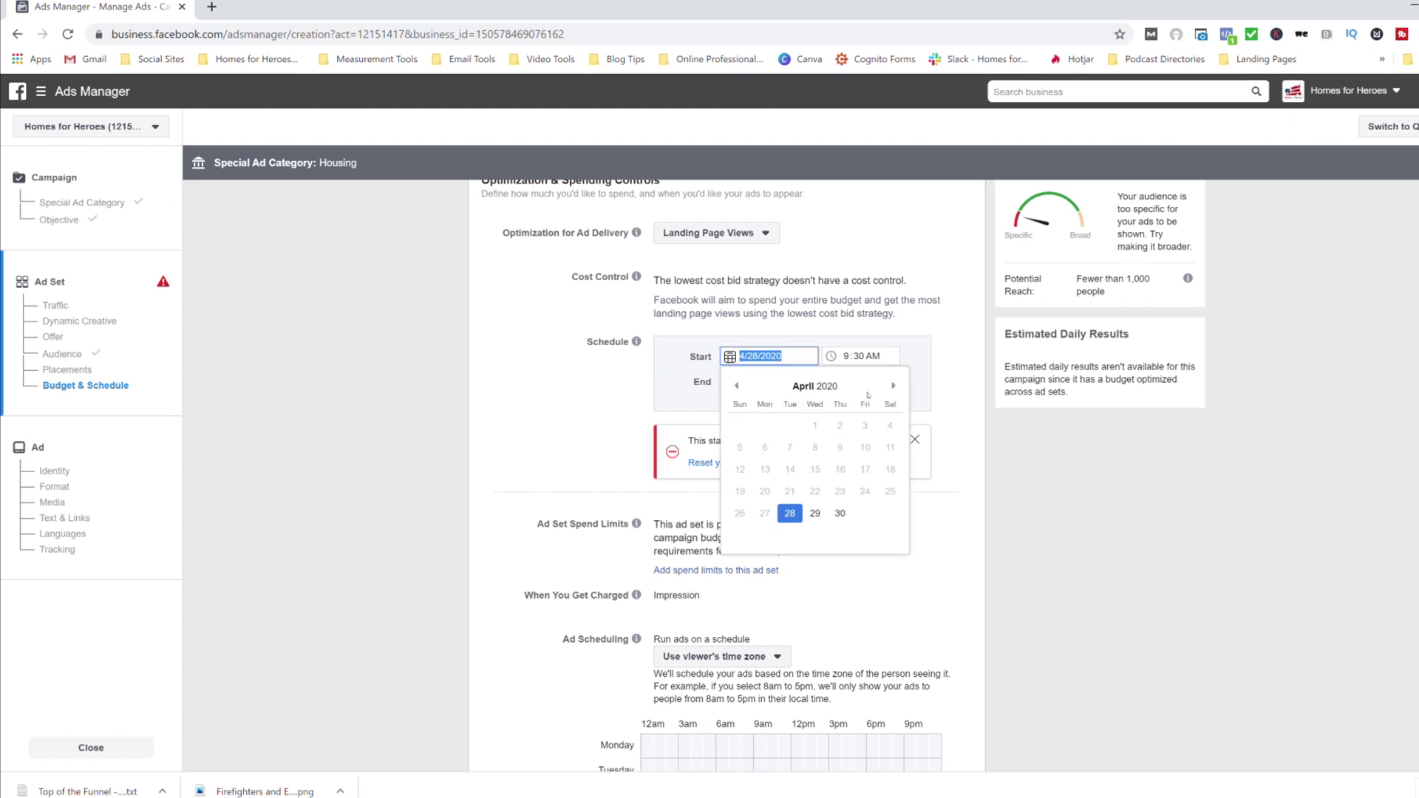
{"action": "left_click", "coordinate": [893, 385]}
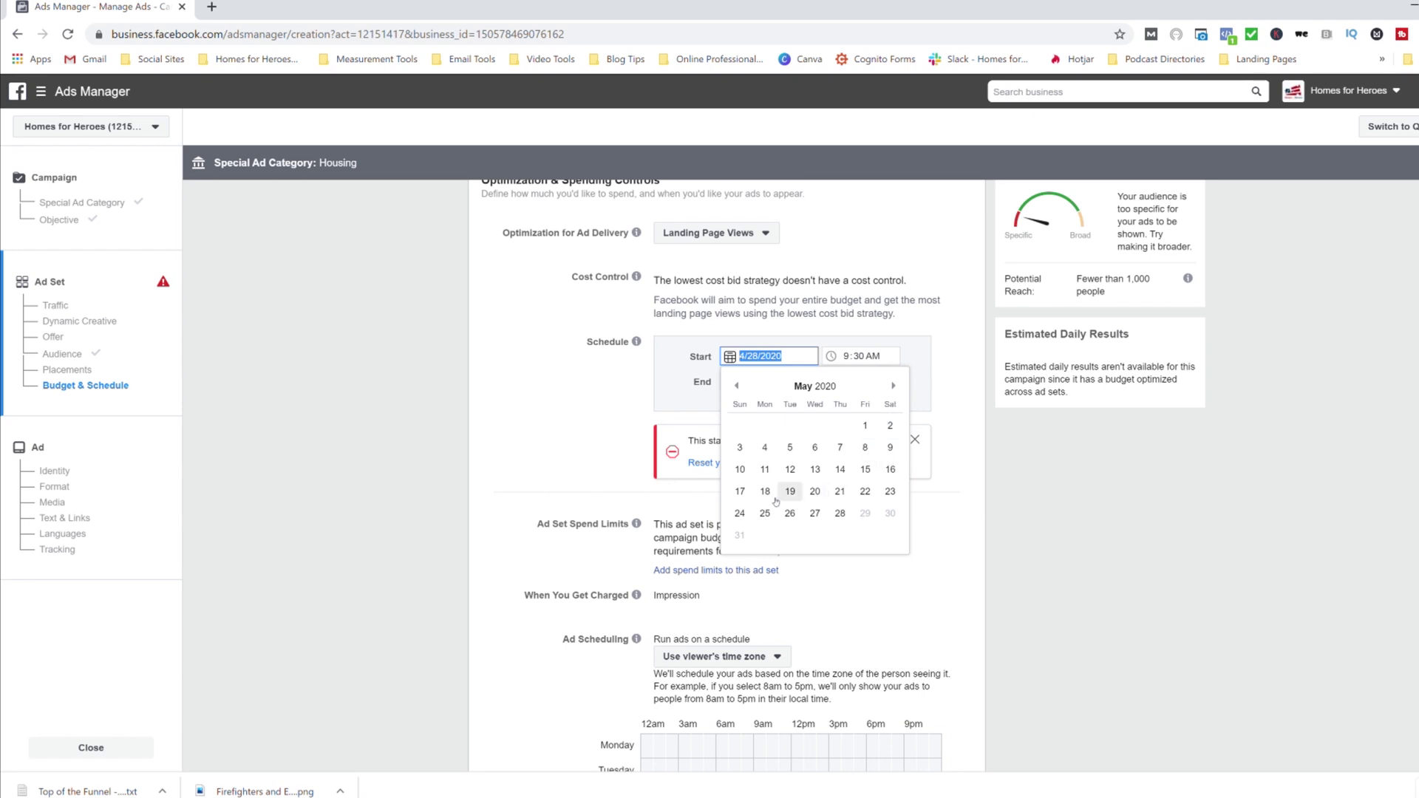
{"action": "left_click", "coordinate": [889, 470]}
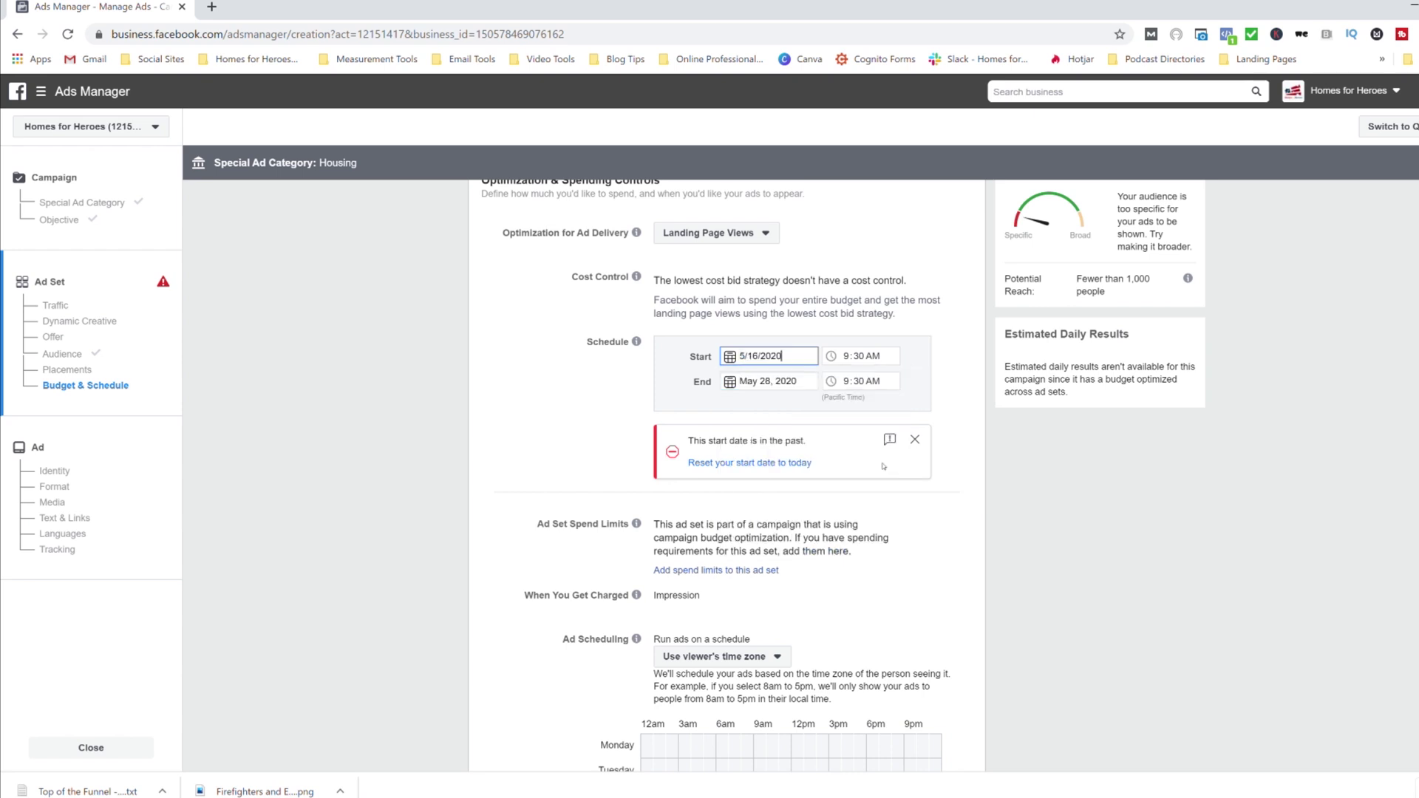
{"action": "key", "text": "Tab"}
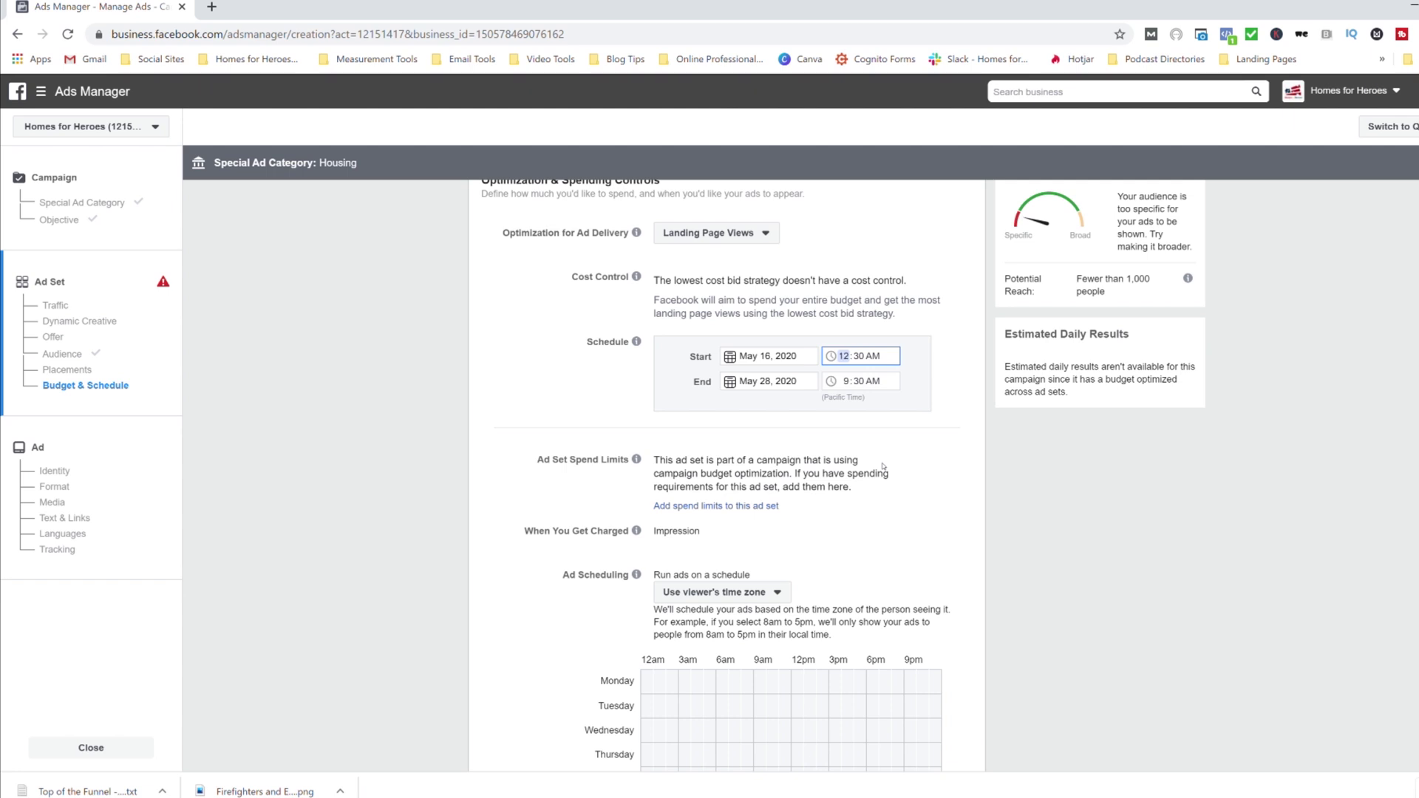
{"action": "key", "text": "Tab"}
{"action": "key", "text": "Tab"}
{"action": "key", "text": "Tab"}
Set the ad set's end date to May 31, 2020 and the end time's minutes to 59.
{"action": "left_click", "coordinate": [743, 390]}
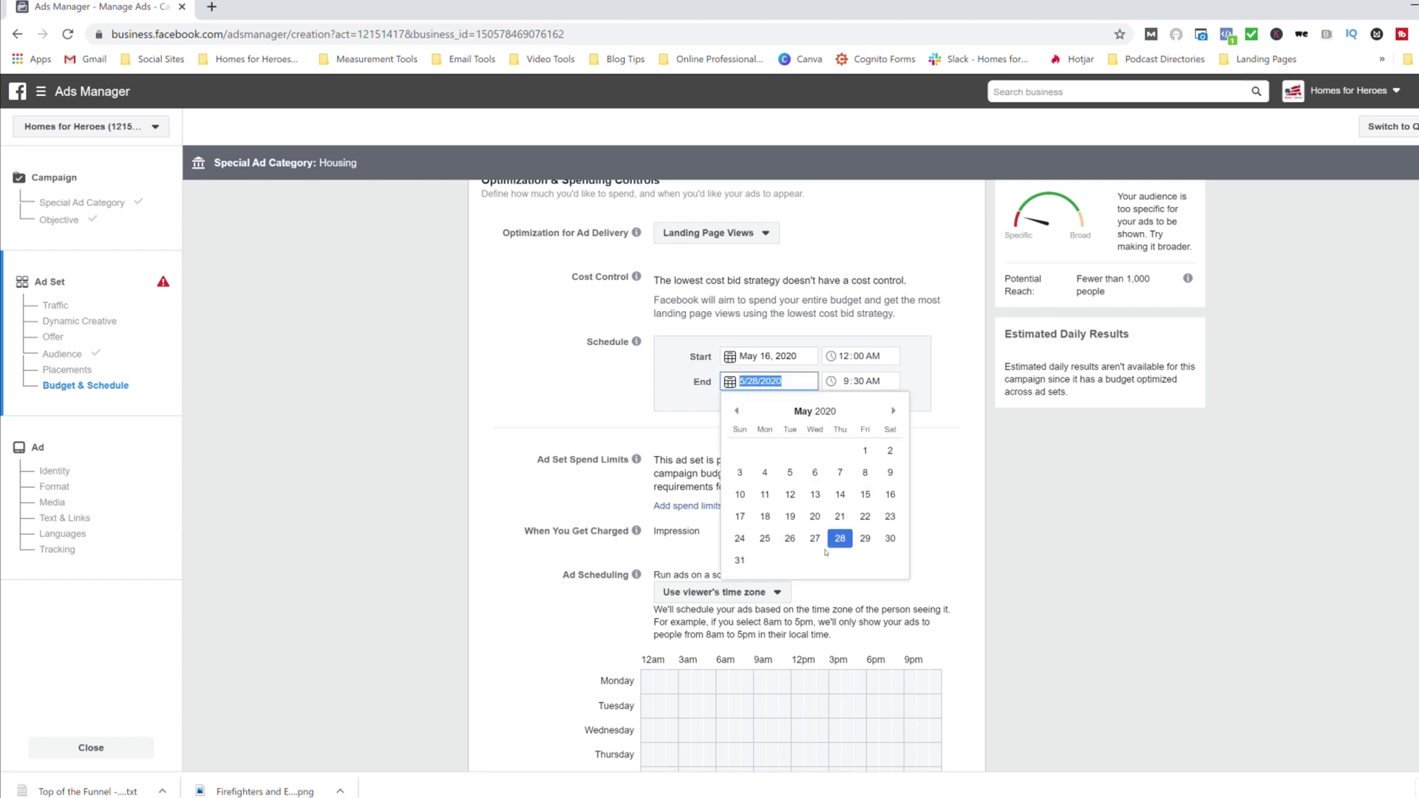
{"action": "left_click", "coordinate": [742, 560]}
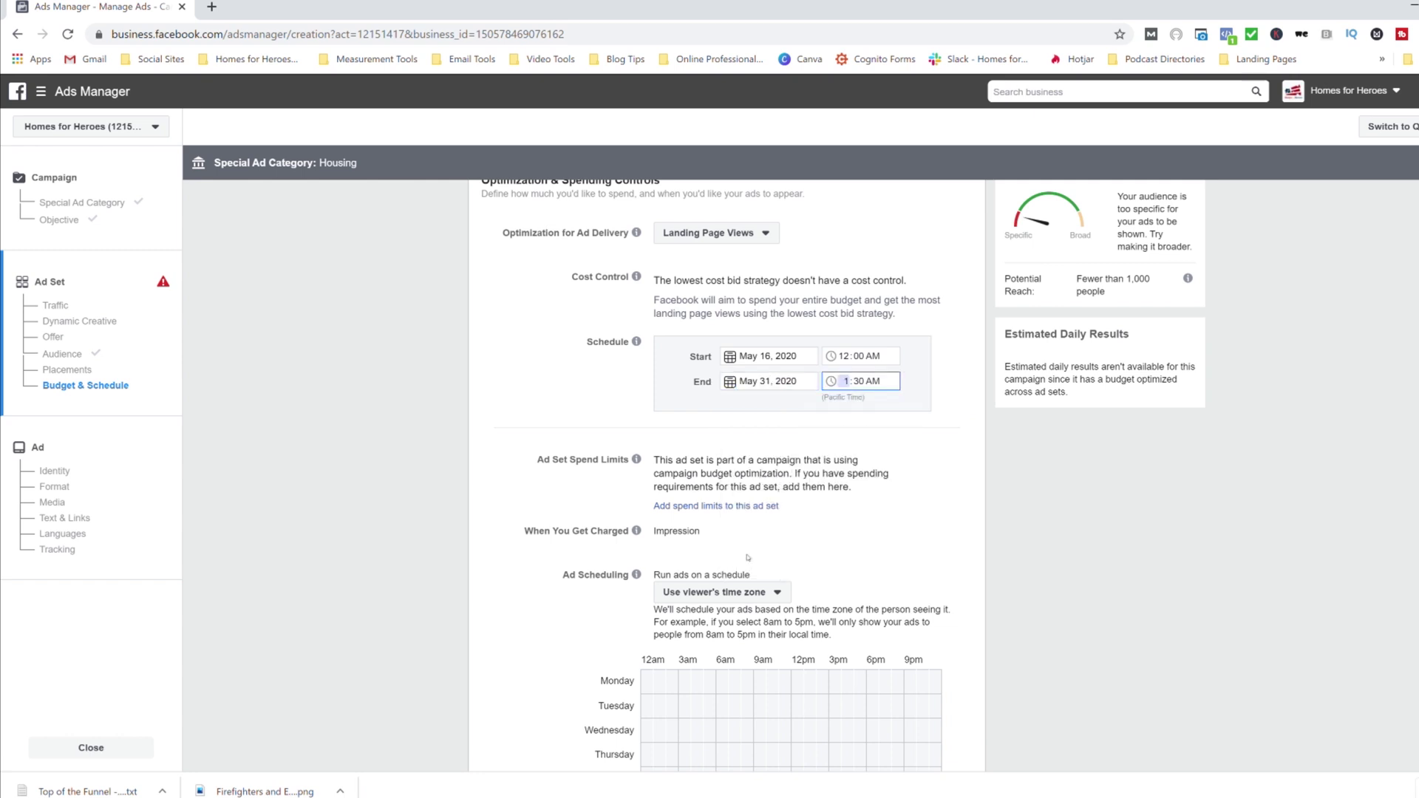
{"action": "key", "text": "Tab"}
{"action": "type", "text": "59"}
{"action": "left_click", "coordinate": [964, 555]}
Schedule the ads to run from 6am to midnight every day of the week.
{"action": "scroll", "coordinate": [987, 555], "scroll_direction": "down", "scroll_amount": 5}
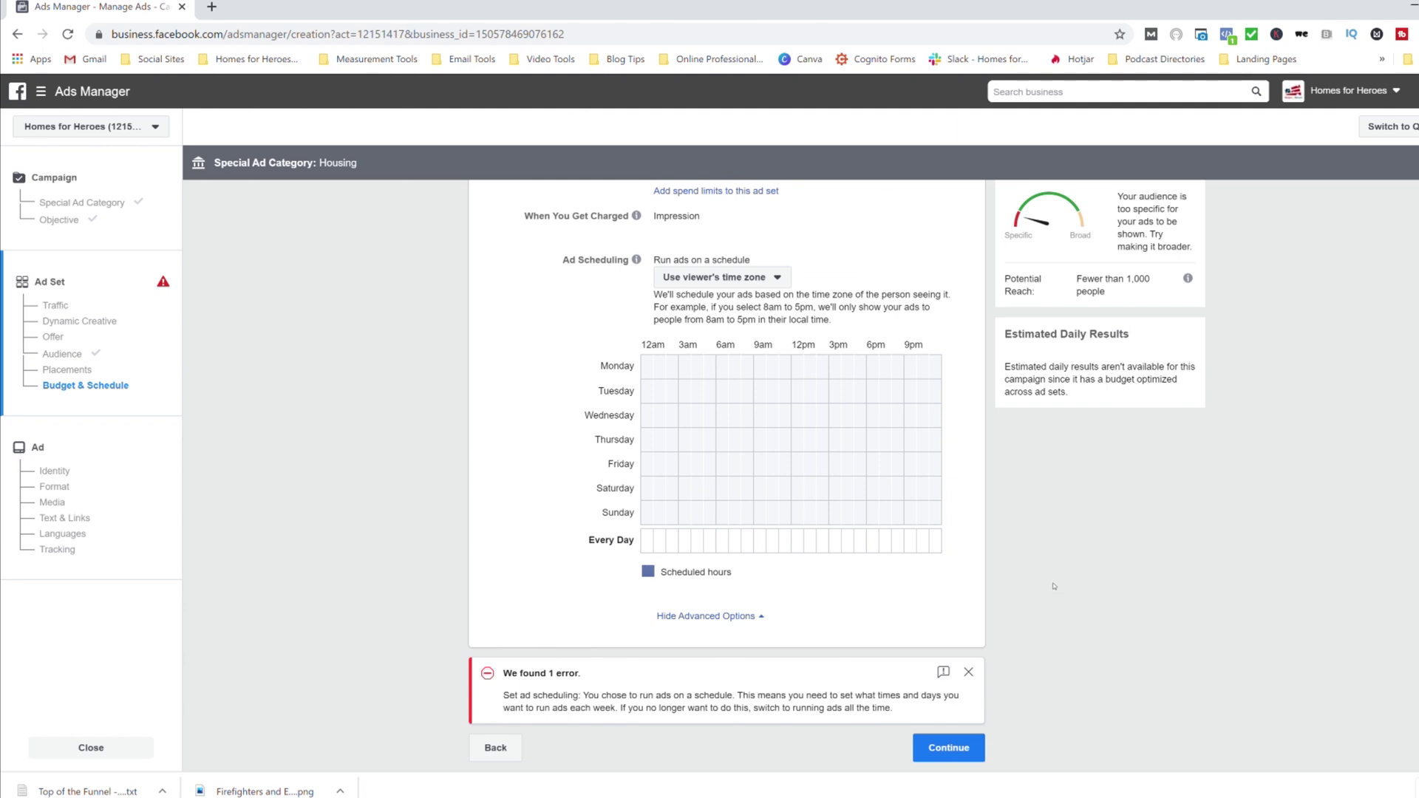
{"action": "left_click_drag", "start_coordinate": [728, 368], "coordinate": [934, 527]}
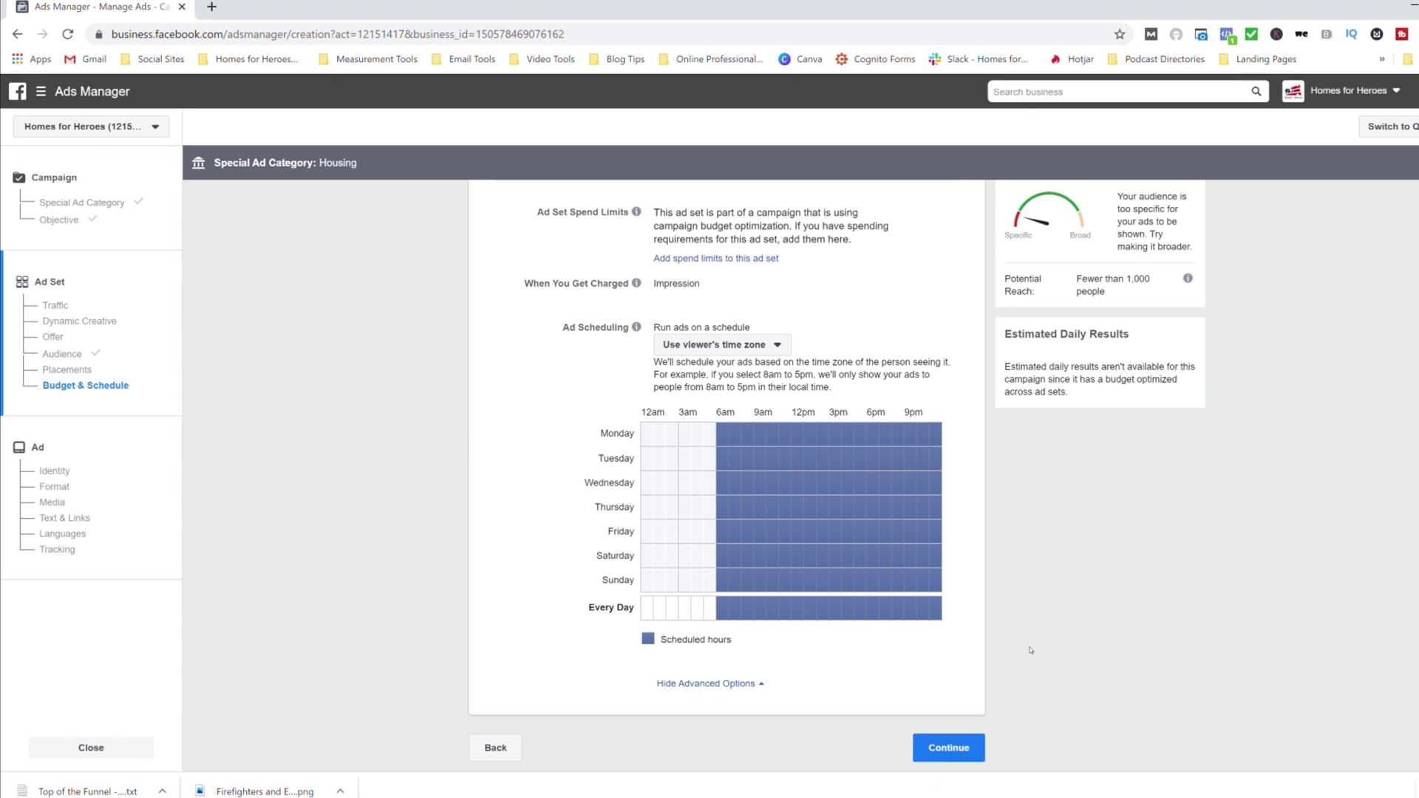
Continue to the ad level and name the ad "Hero Ad - Middle of the Funnel - May 16th -31st - Video".
{"action": "left_click", "coordinate": [963, 761]}
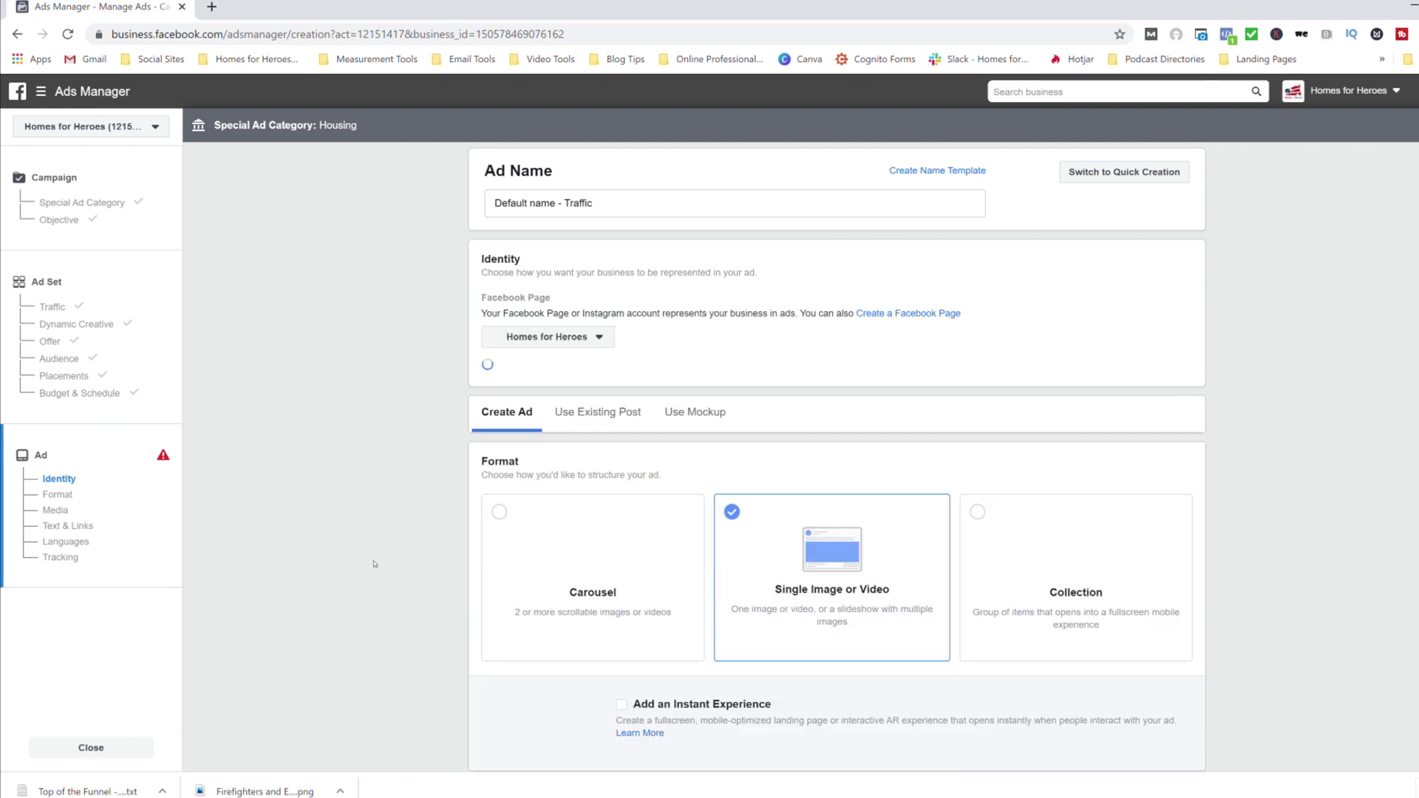
{"action": "left_click_drag", "start_coordinate": [594, 204], "coordinate": [469, 209]}
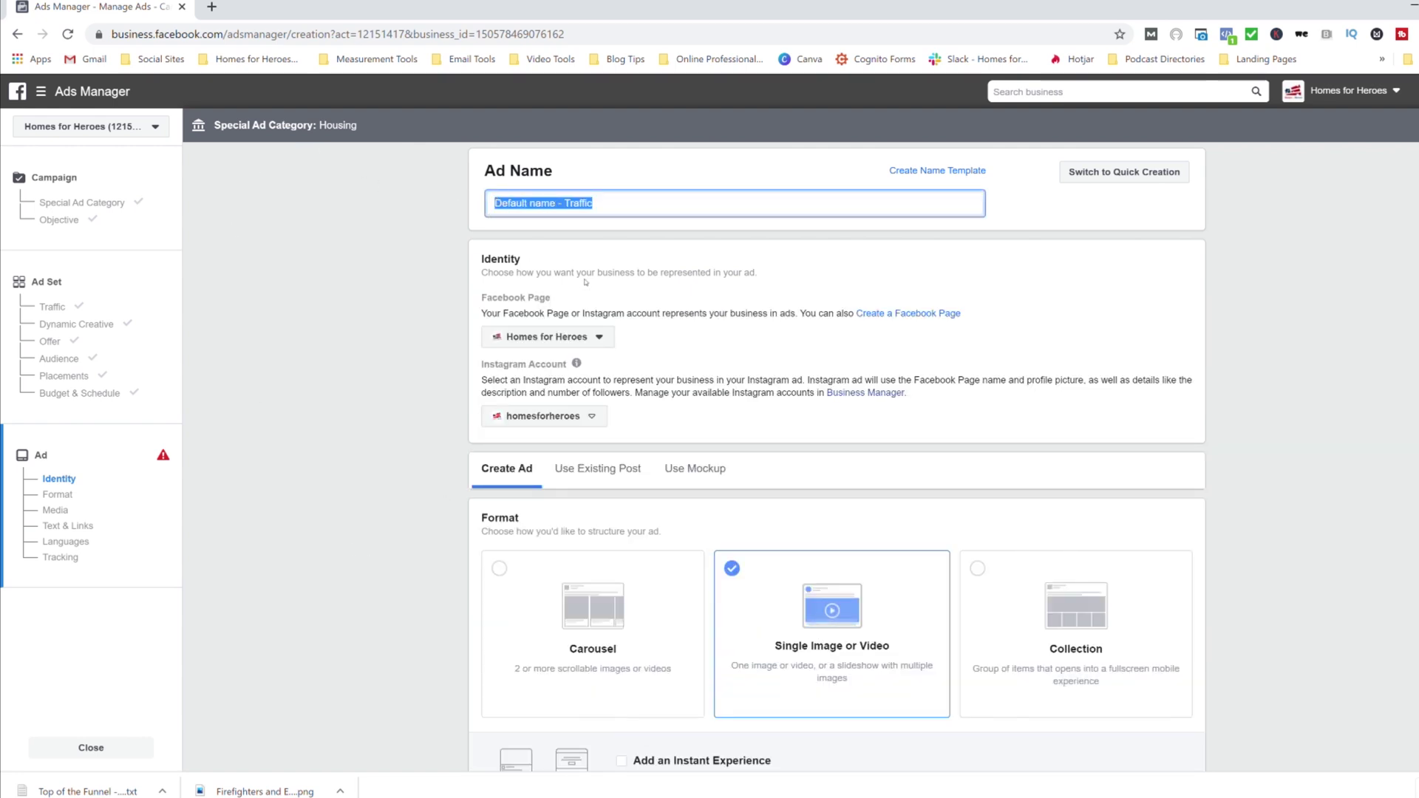
{"action": "type", "text": "Hero Ad - Middle of the Funnel - May 16th -31st"}
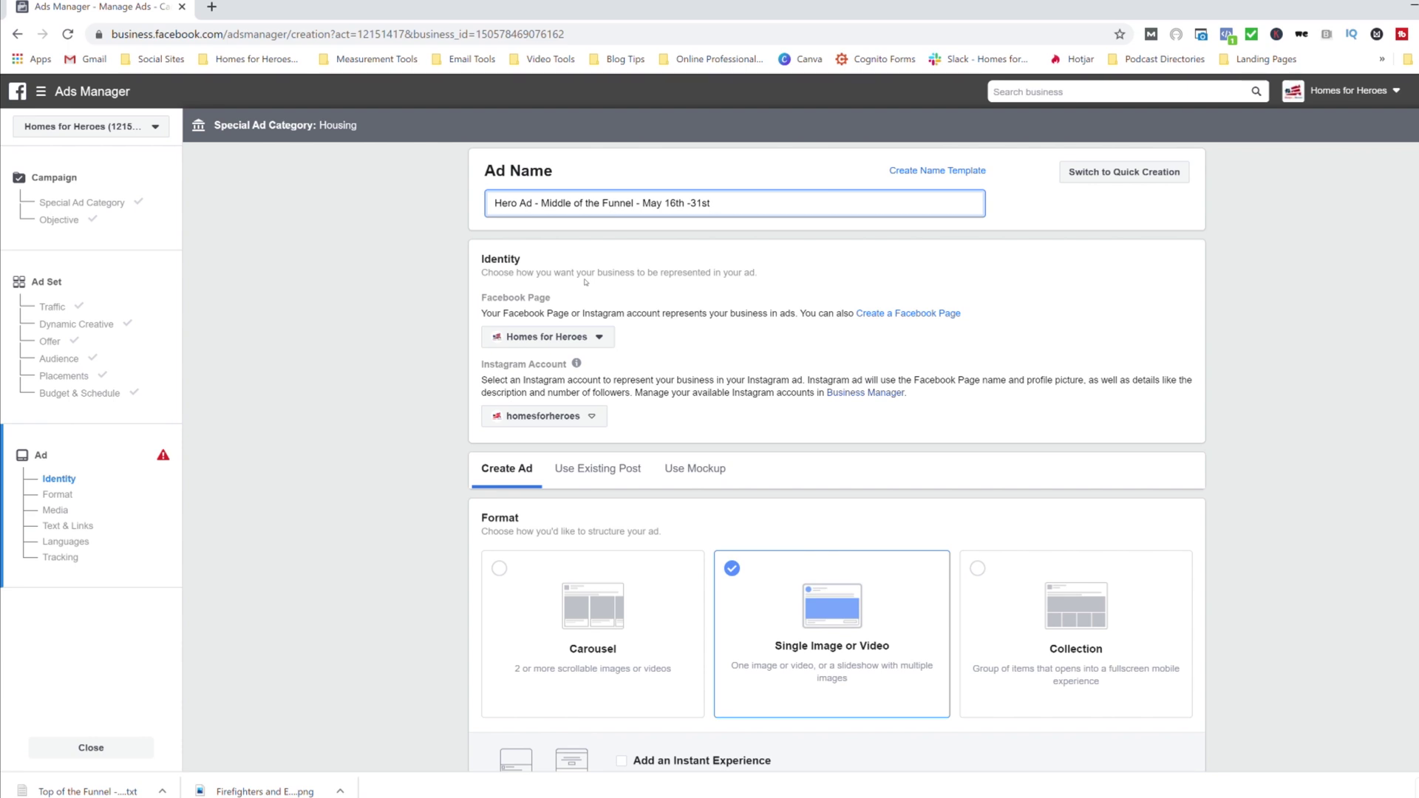
{"action": "type", "text": "- Video"}
{"action": "left_click", "coordinate": [273, 265]}
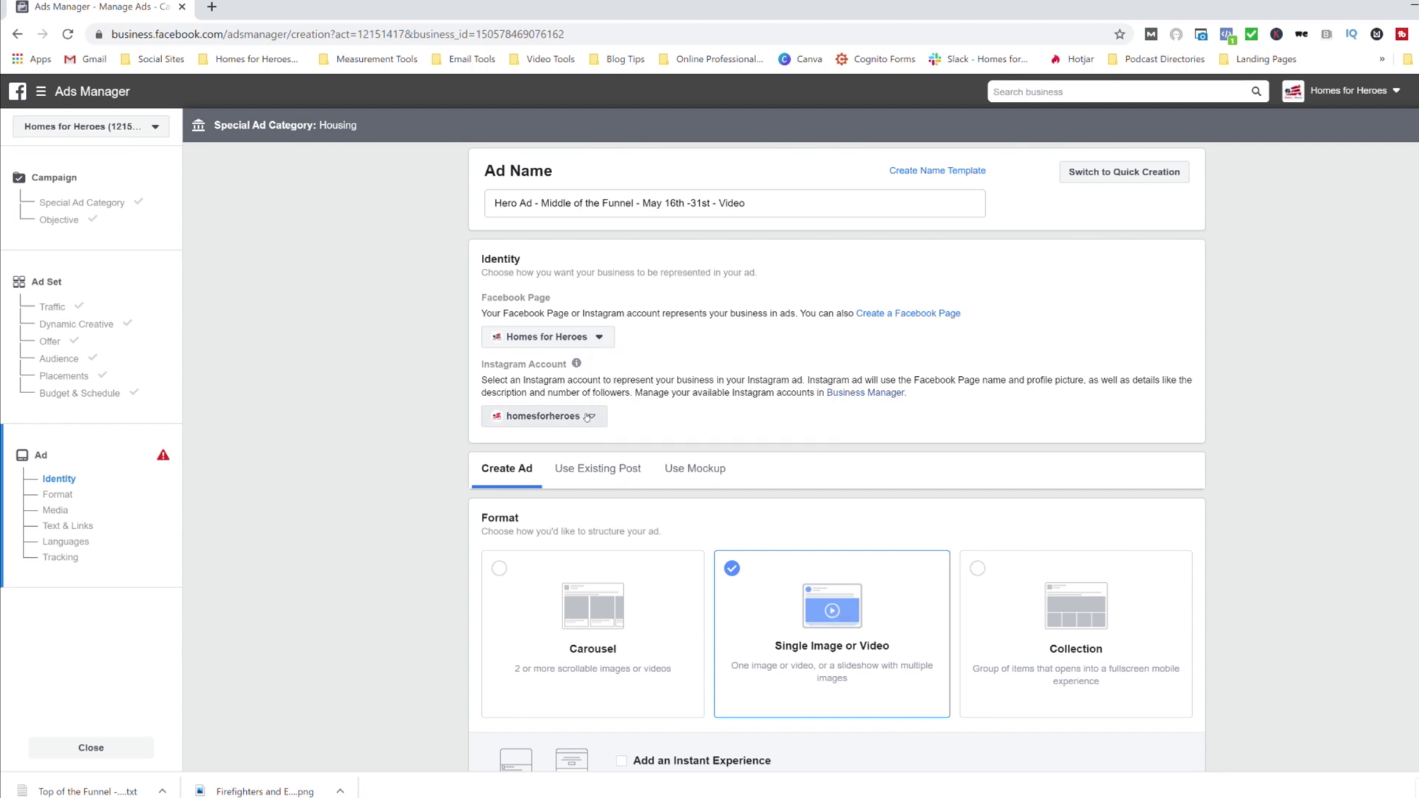
Add the account video "Hero Ad - All Heroes with Checks.mp4" as the media of the single image or video ad.
{"action": "scroll", "coordinate": [445, 436], "scroll_direction": "down", "scroll_amount": 3}
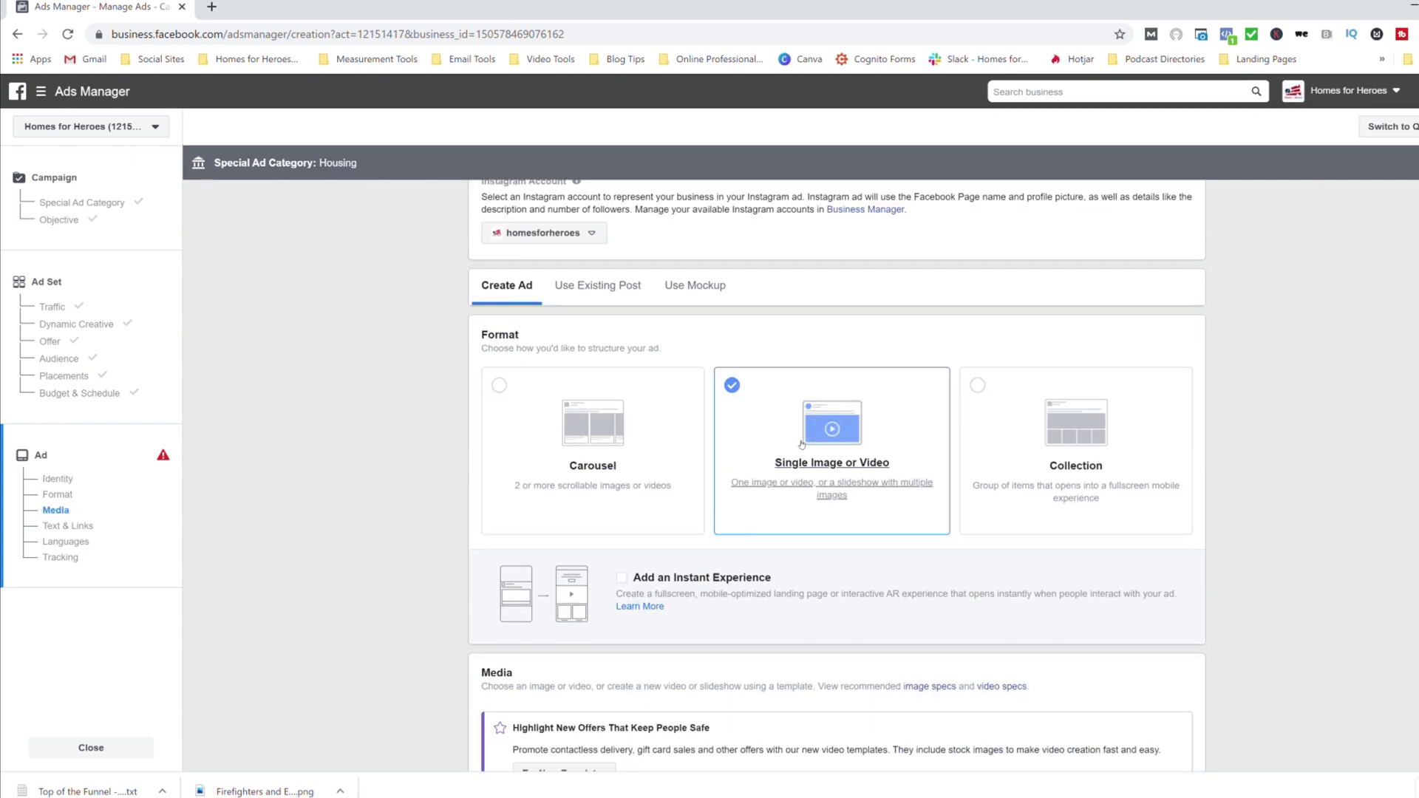
{"action": "scroll", "coordinate": [802, 444], "scroll_direction": "down", "scroll_amount": 3}
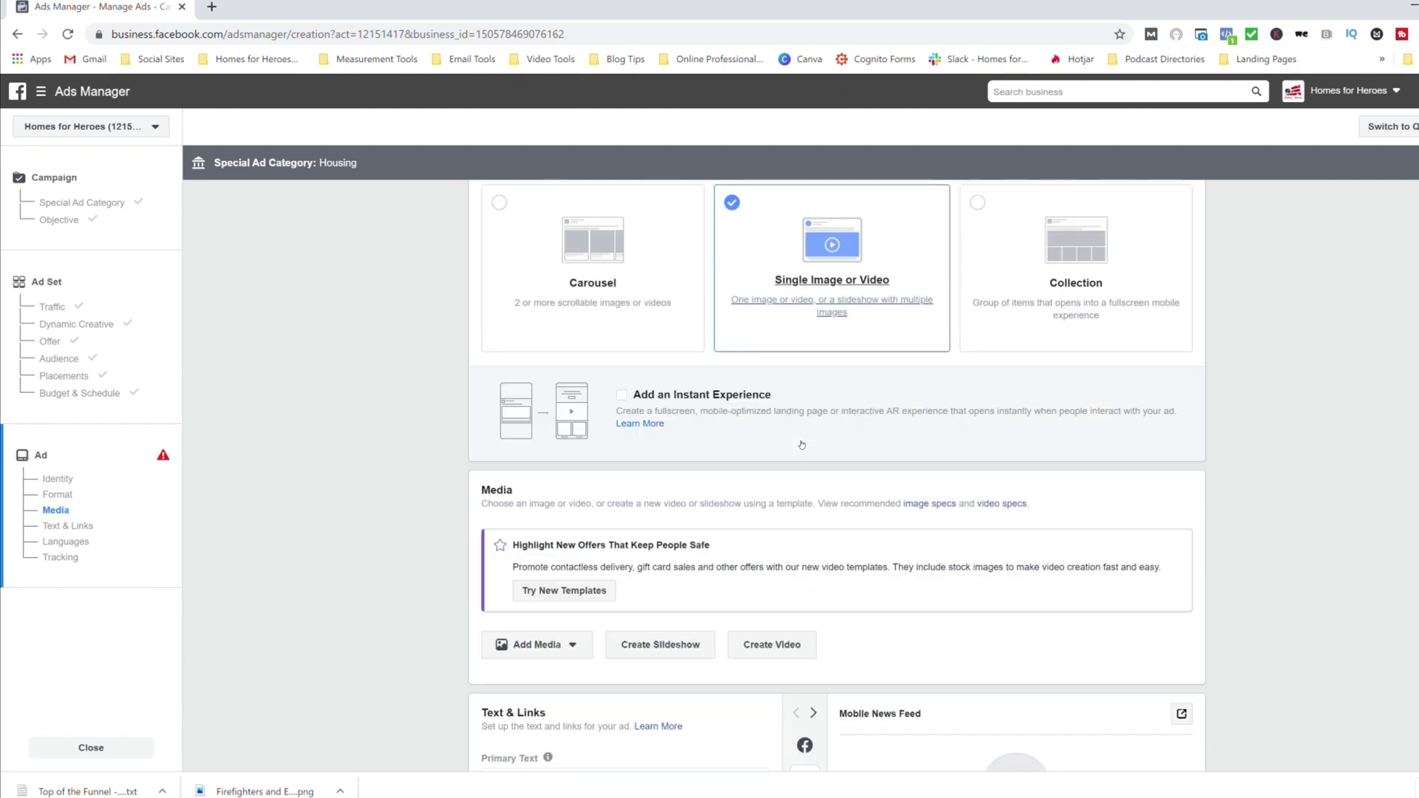
{"action": "scroll", "coordinate": [800, 443], "scroll_direction": "down", "scroll_amount": 3}
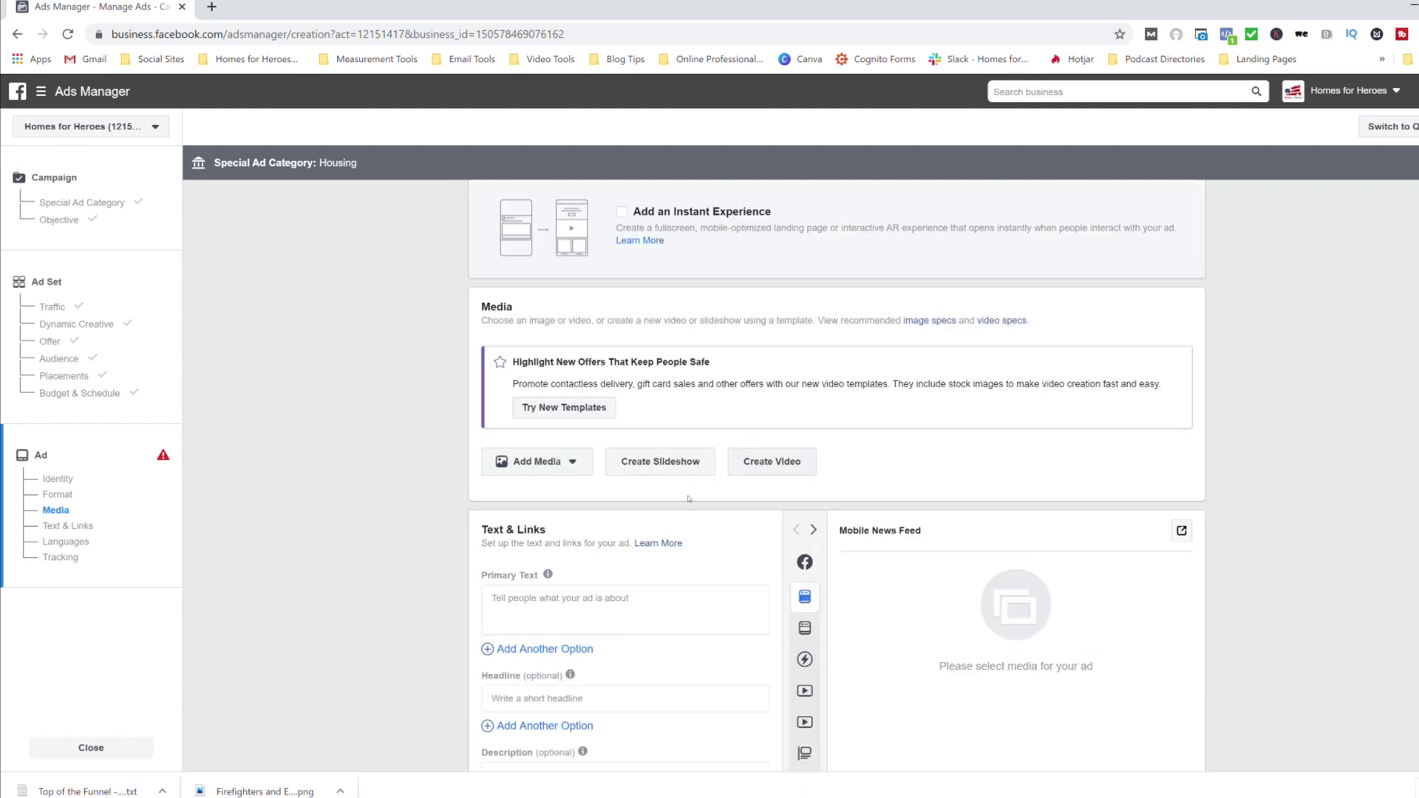
{"action": "left_click", "coordinate": [574, 468]}
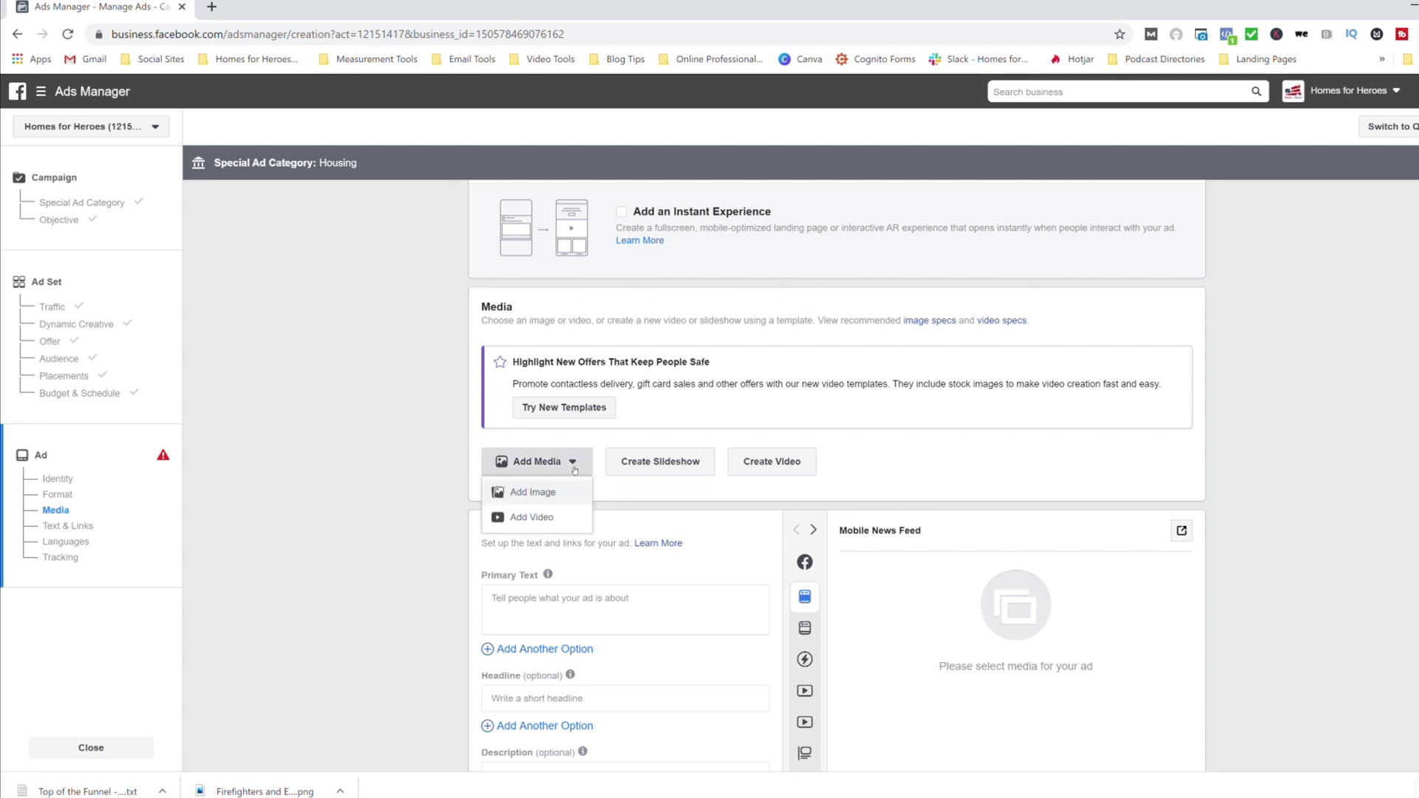
{"action": "left_click", "coordinate": [562, 519]}
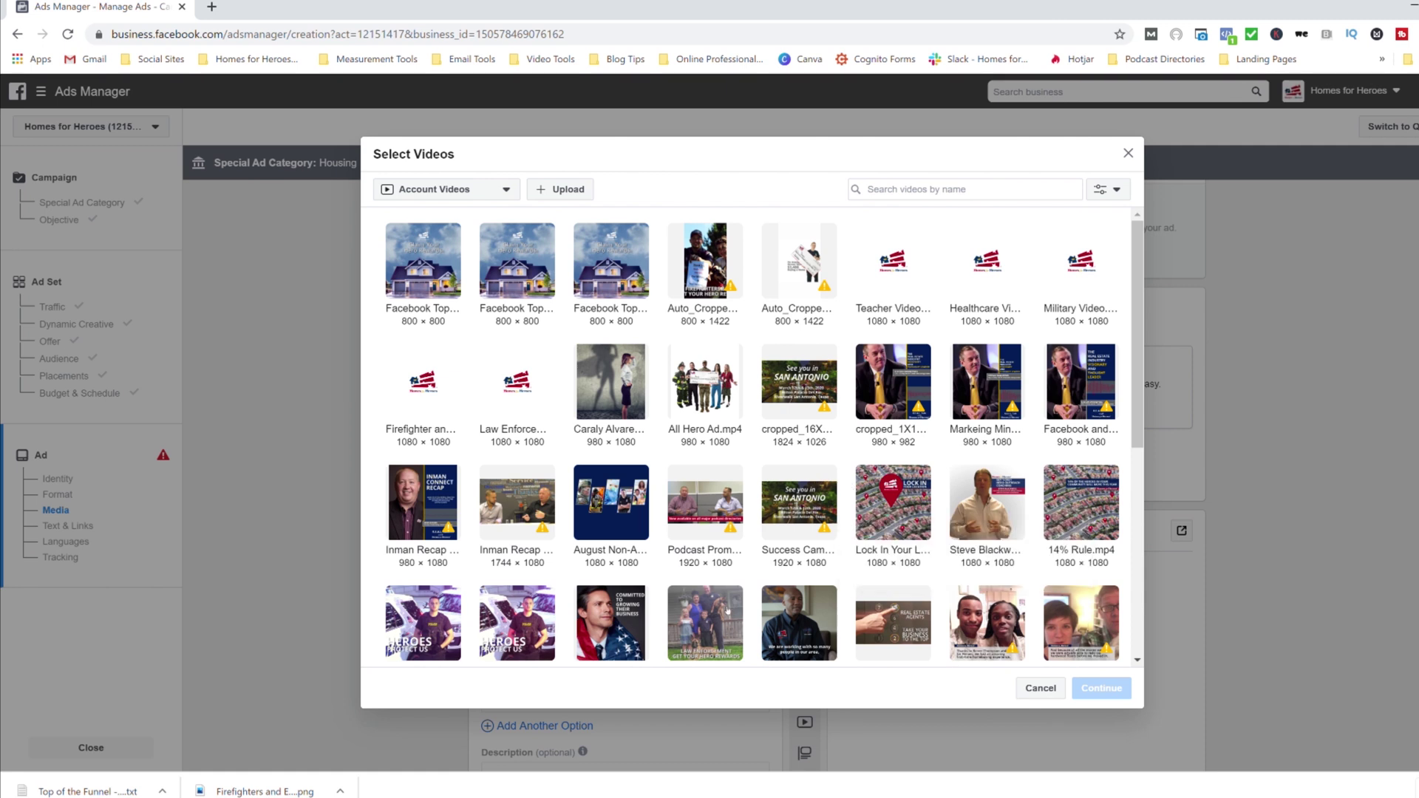
{"action": "left_click", "coordinate": [737, 621]}
{"action": "left_click", "coordinate": [1087, 686]}
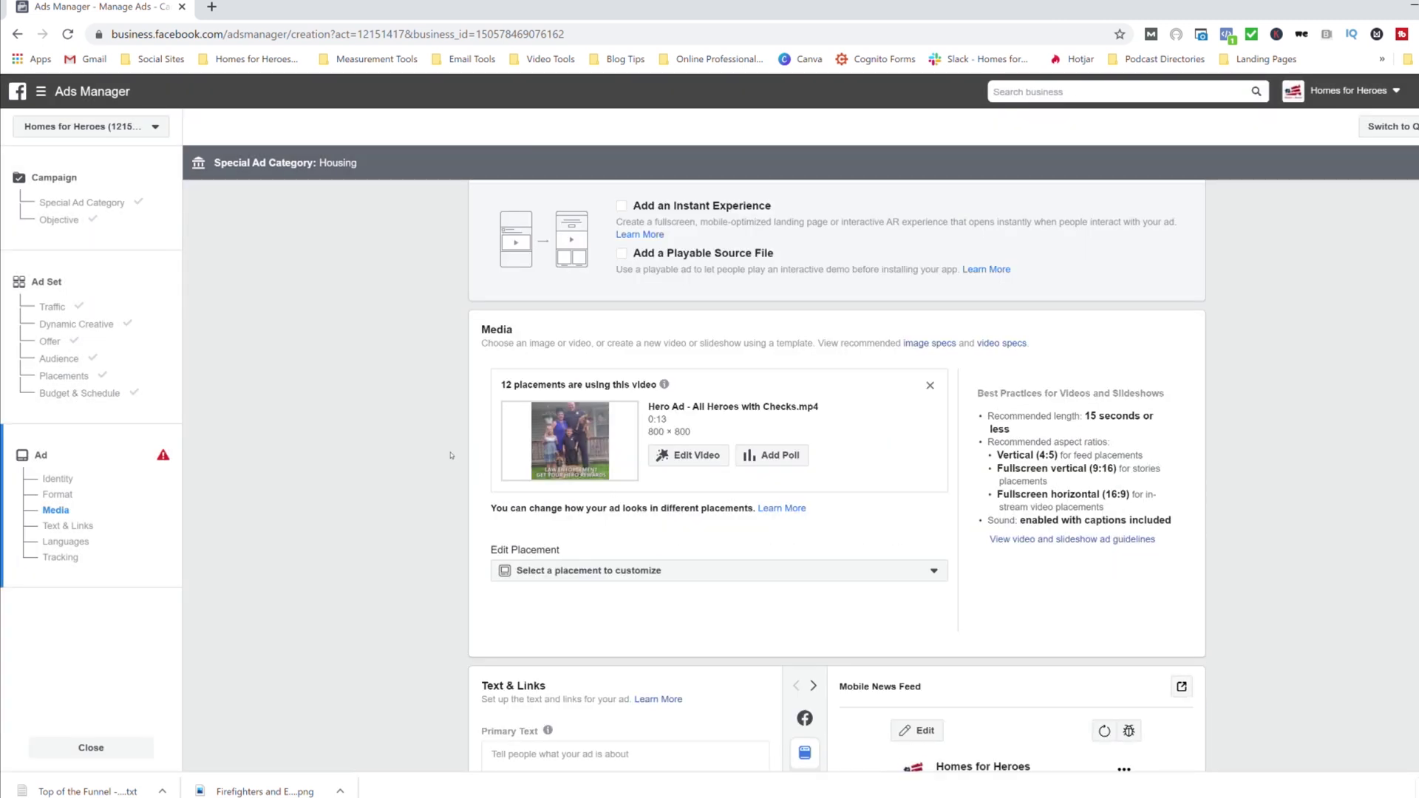
Set the video's custom thumbnail to the suggested frame of the man and child in navy camouflage uniforms, and save it.
{"action": "scroll", "coordinate": [451, 455], "scroll_direction": "down", "scroll_amount": 3}
{"action": "scroll", "coordinate": [451, 455], "scroll_direction": "down", "scroll_amount": 3}
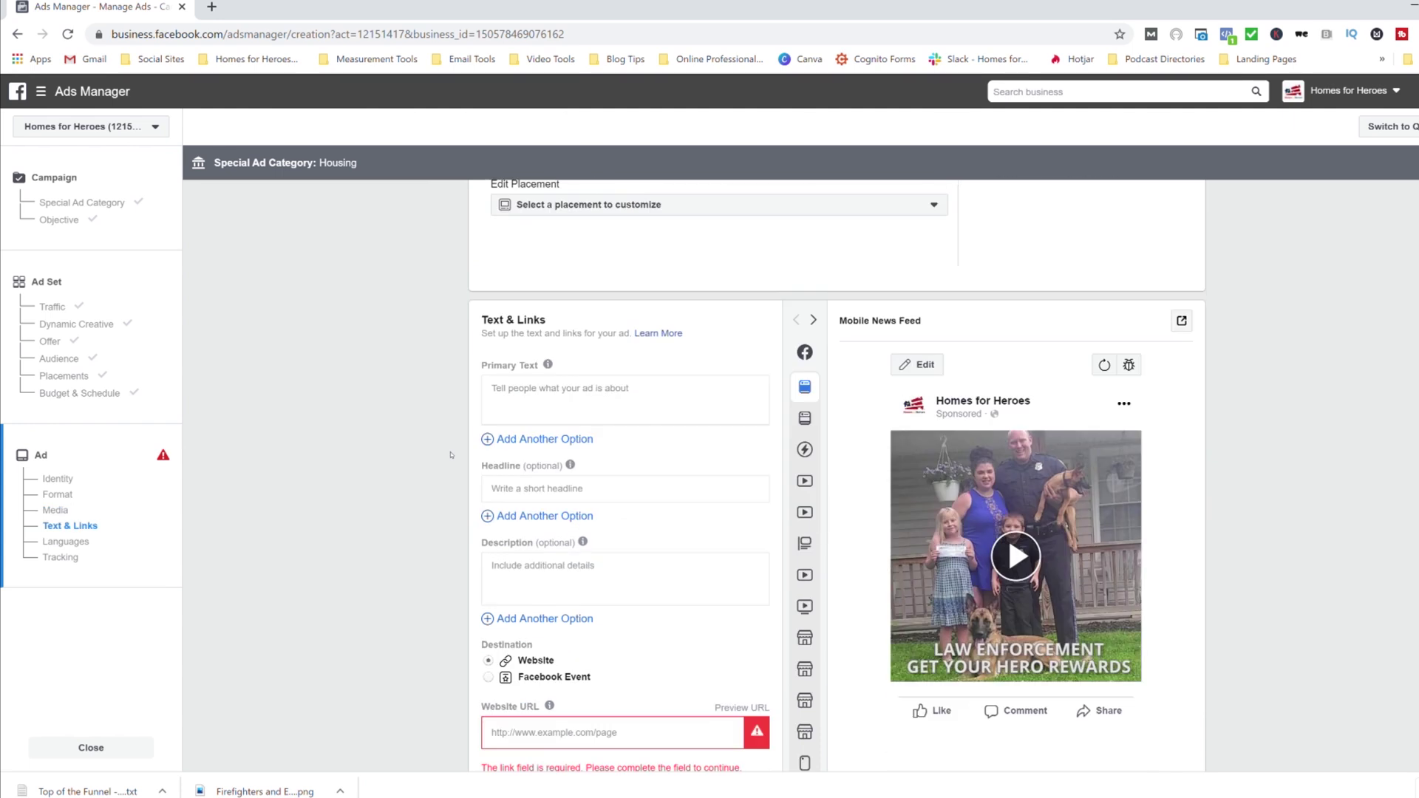
{"action": "scroll", "coordinate": [451, 455], "scroll_direction": "up", "scroll_amount": 3}
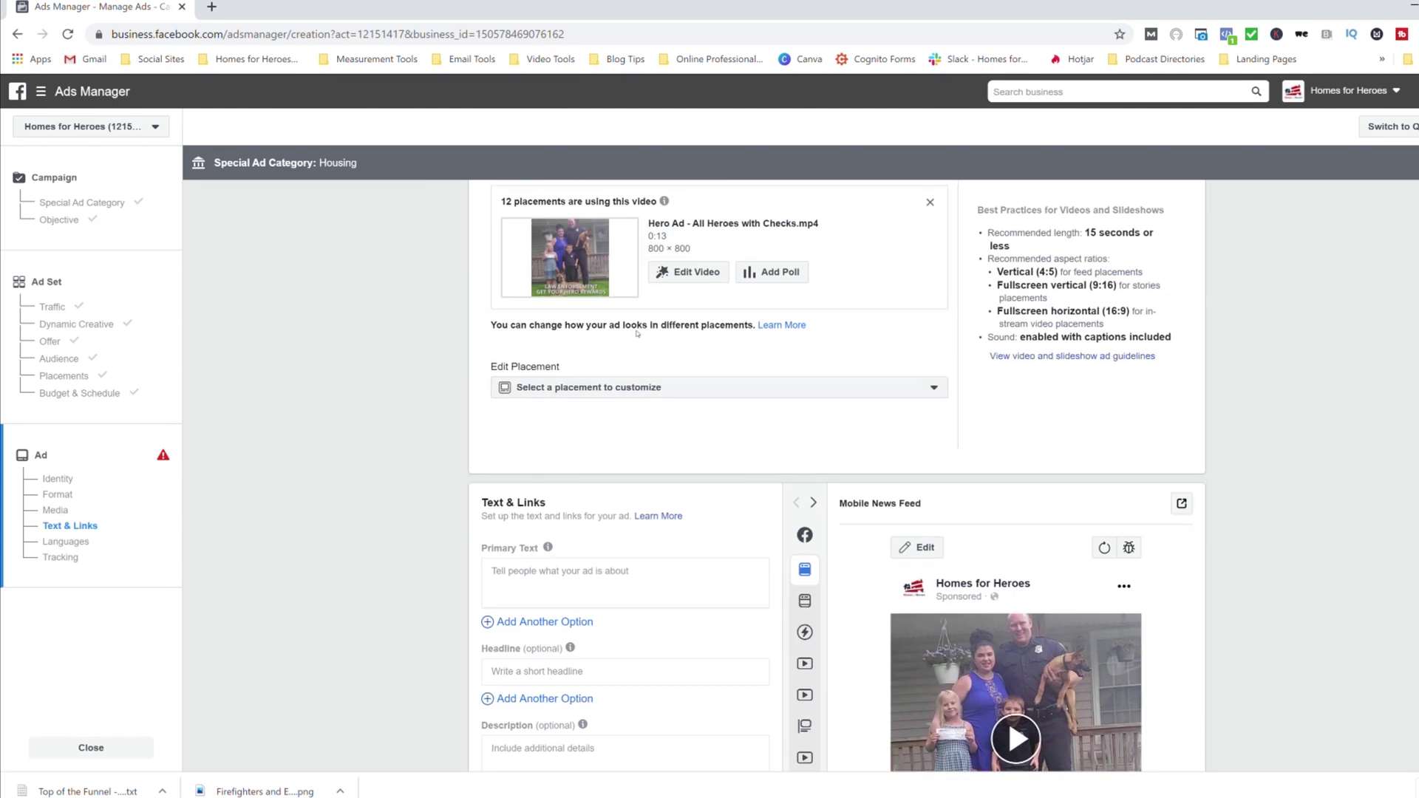
{"action": "scroll", "coordinate": [670, 478], "scroll_direction": "up", "scroll_amount": 3}
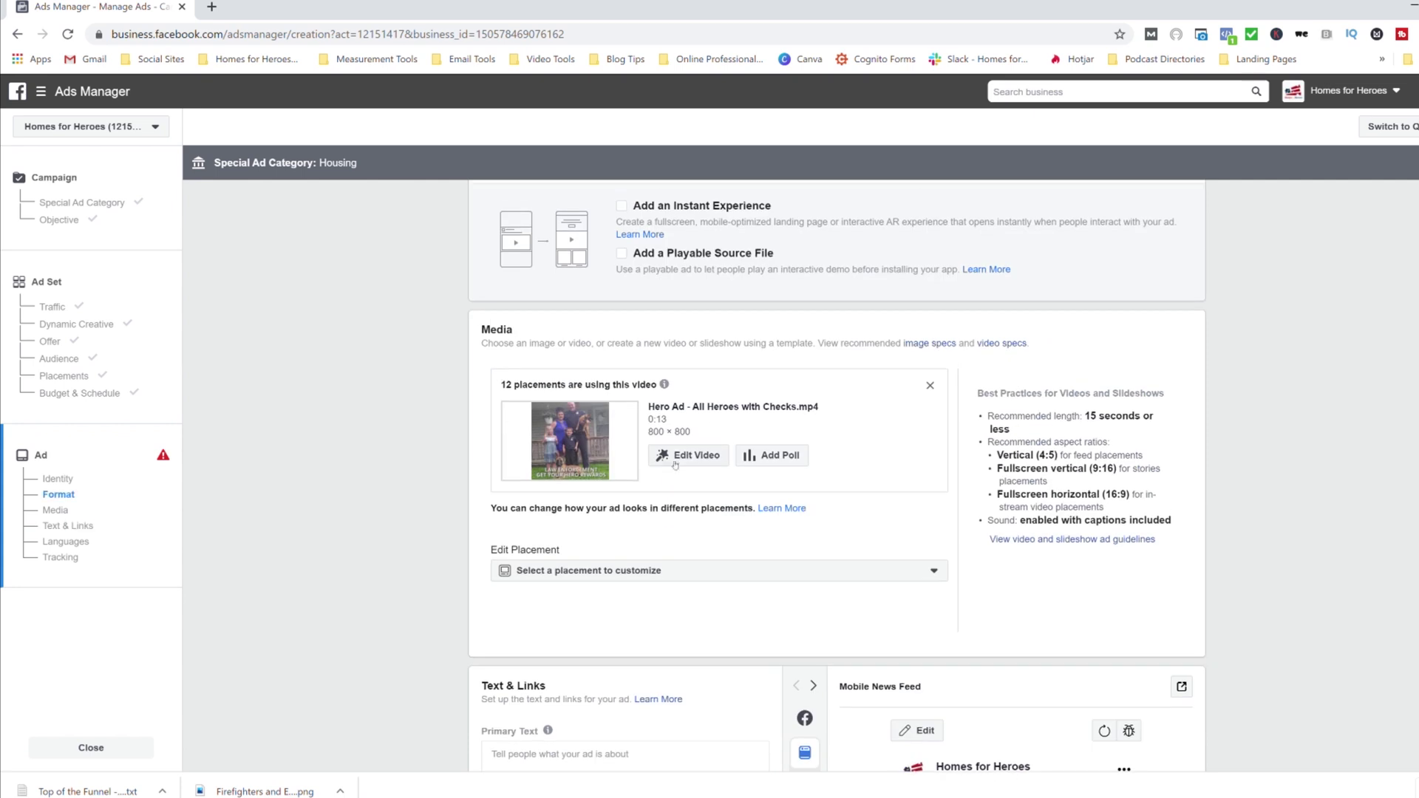
{"action": "left_click", "coordinate": [687, 453]}
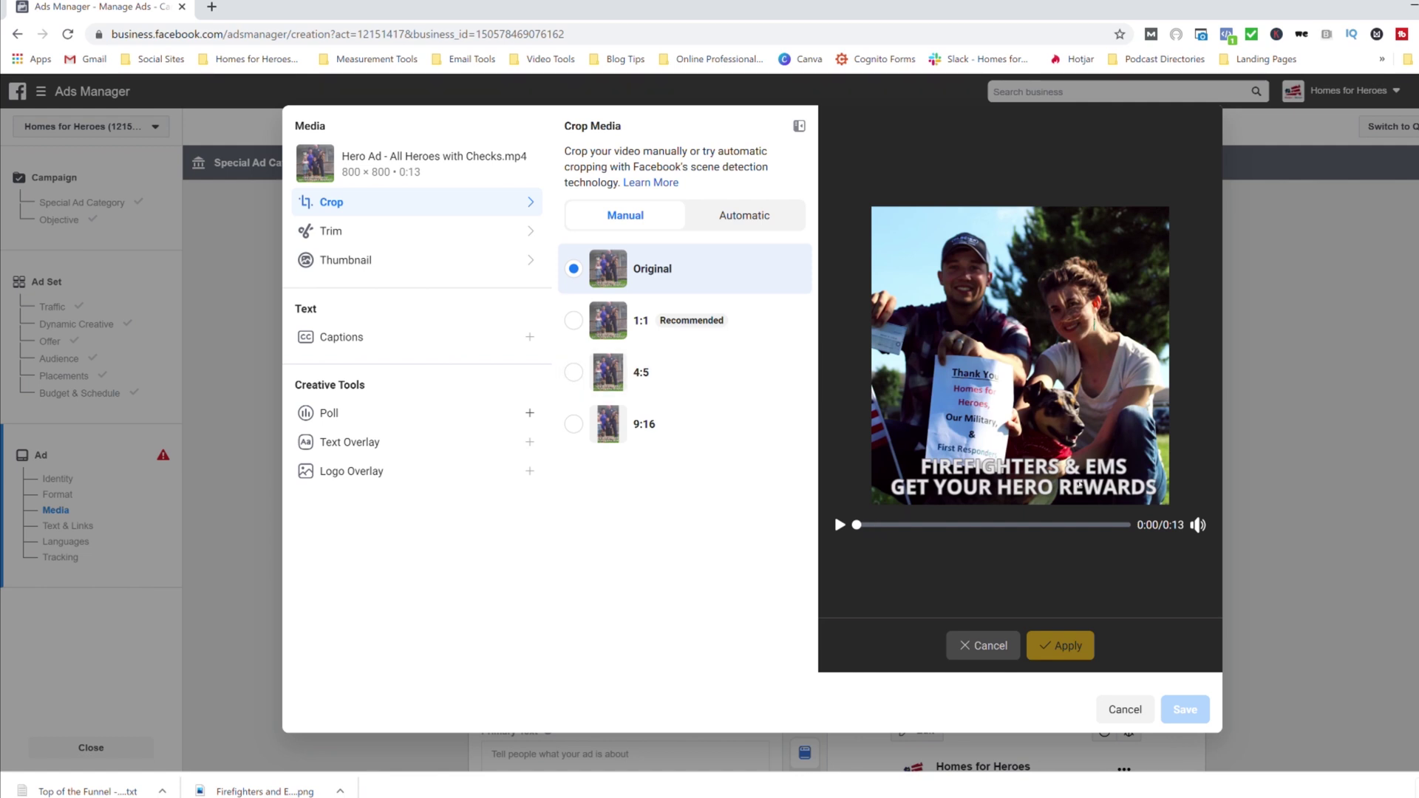
{"action": "left_click", "coordinate": [459, 259]}
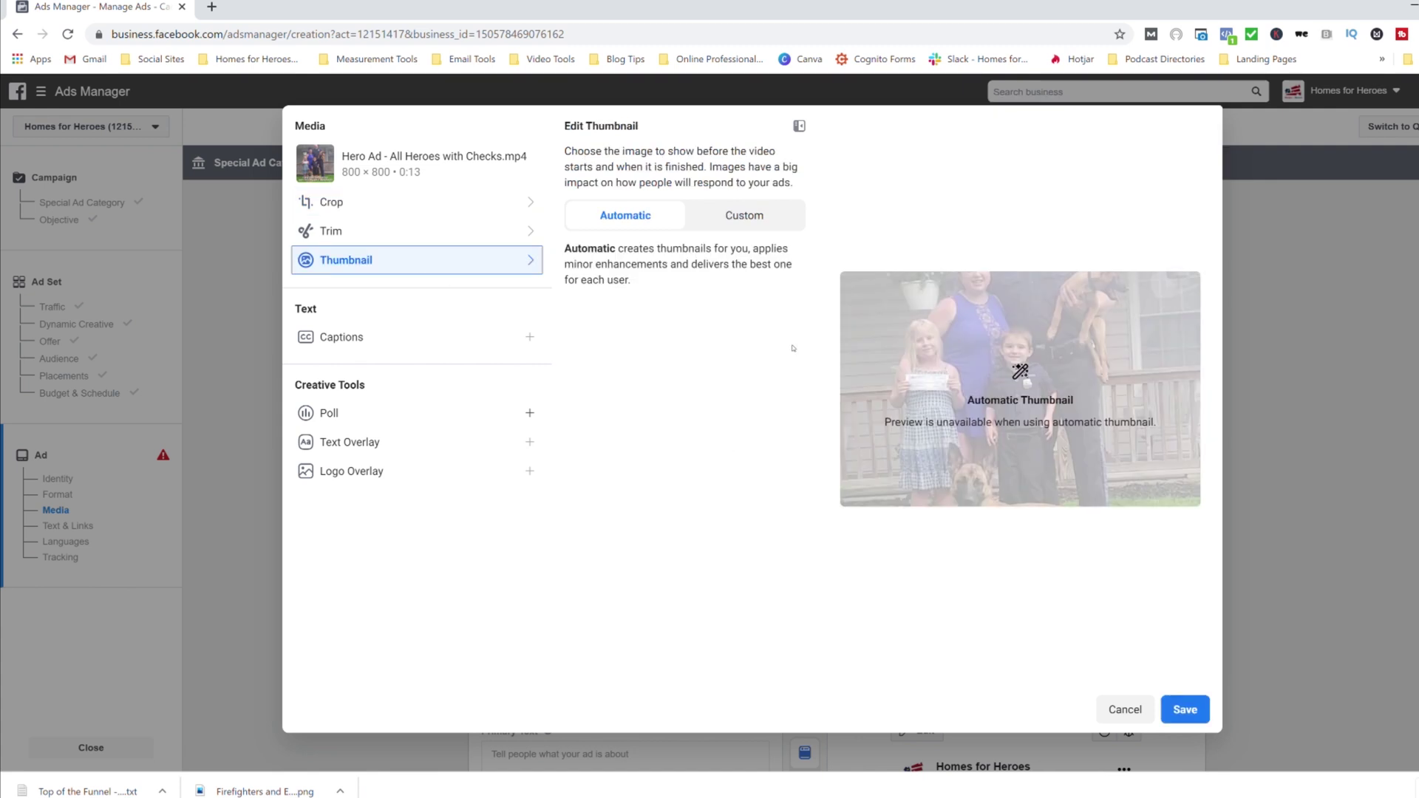
{"action": "left_click", "coordinate": [761, 221]}
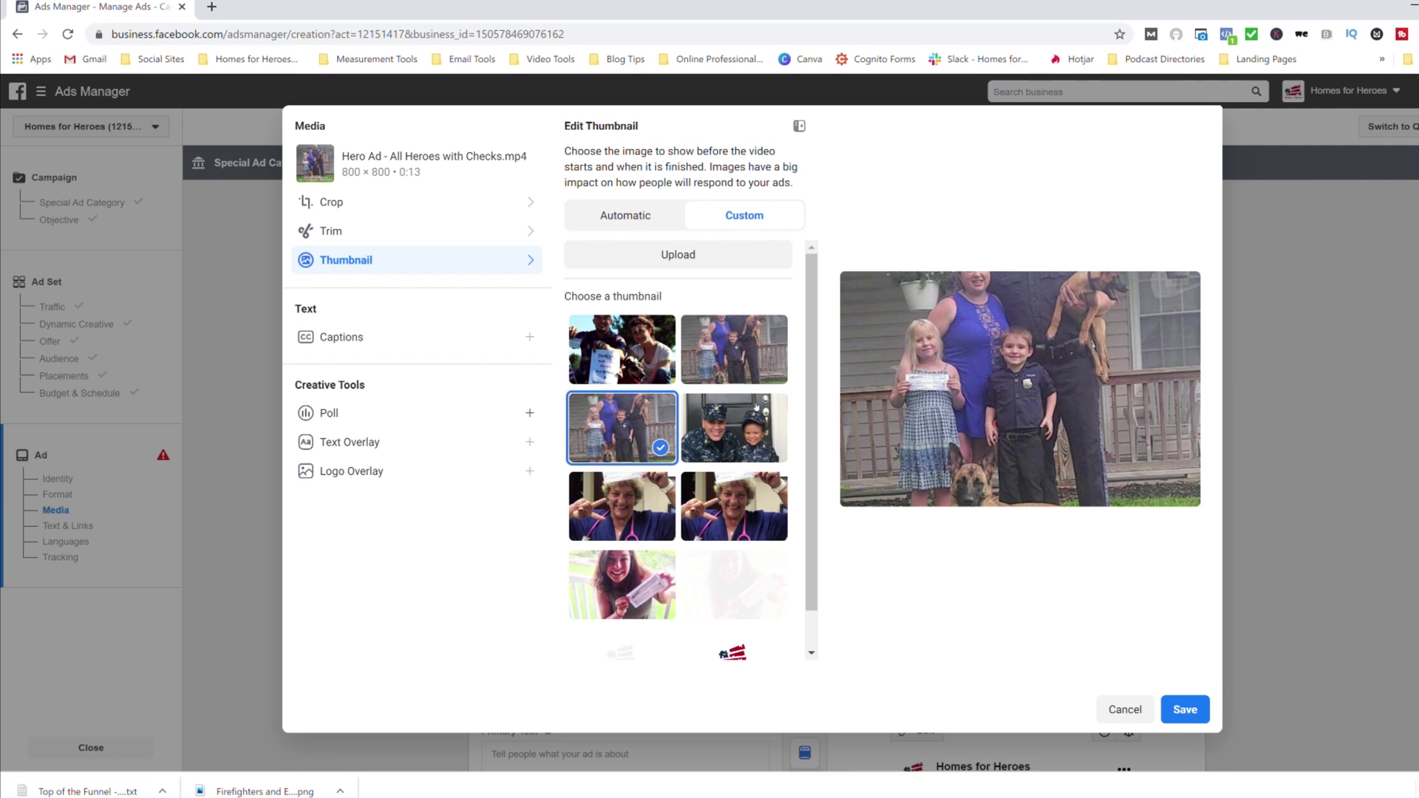
{"action": "left_click", "coordinate": [758, 406]}
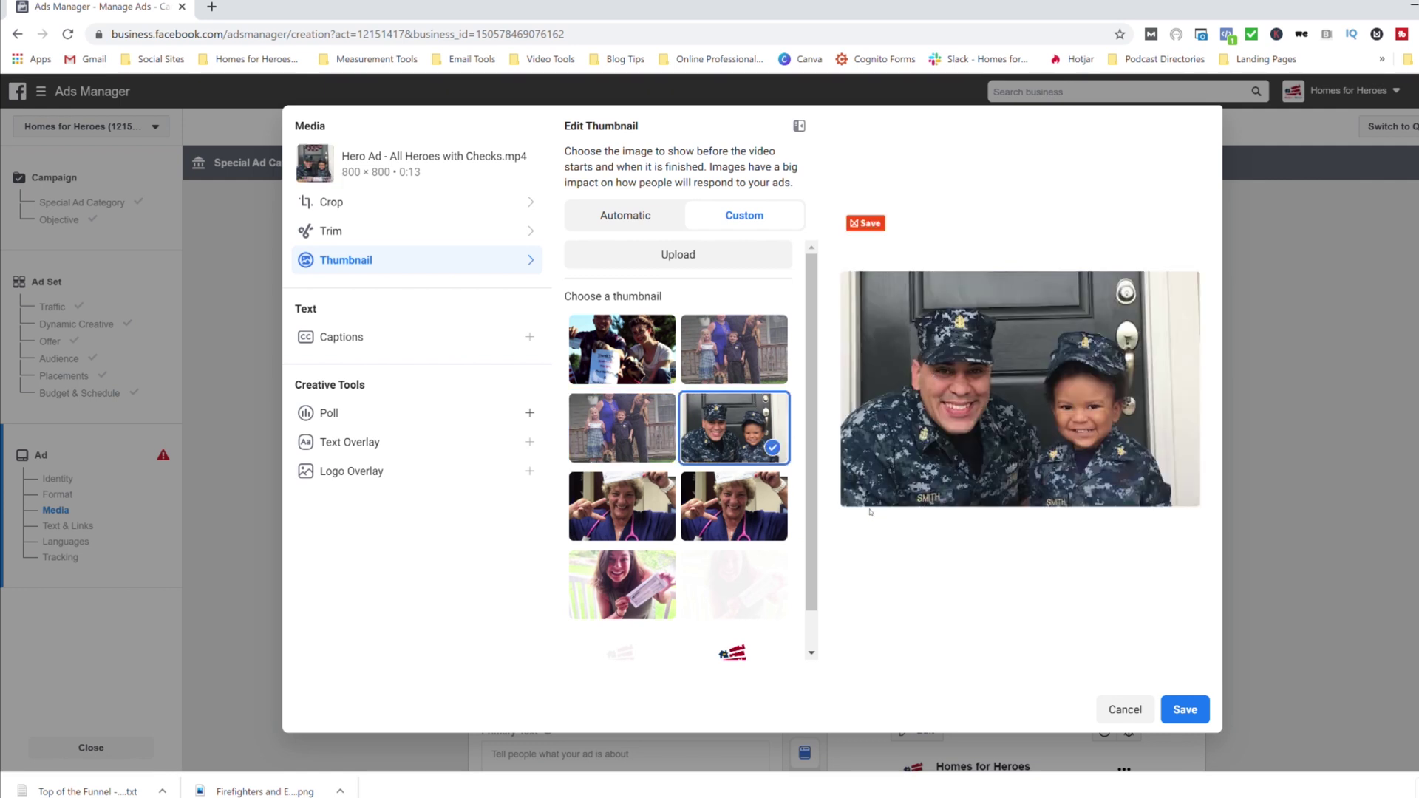
{"action": "left_click", "coordinate": [1186, 711]}
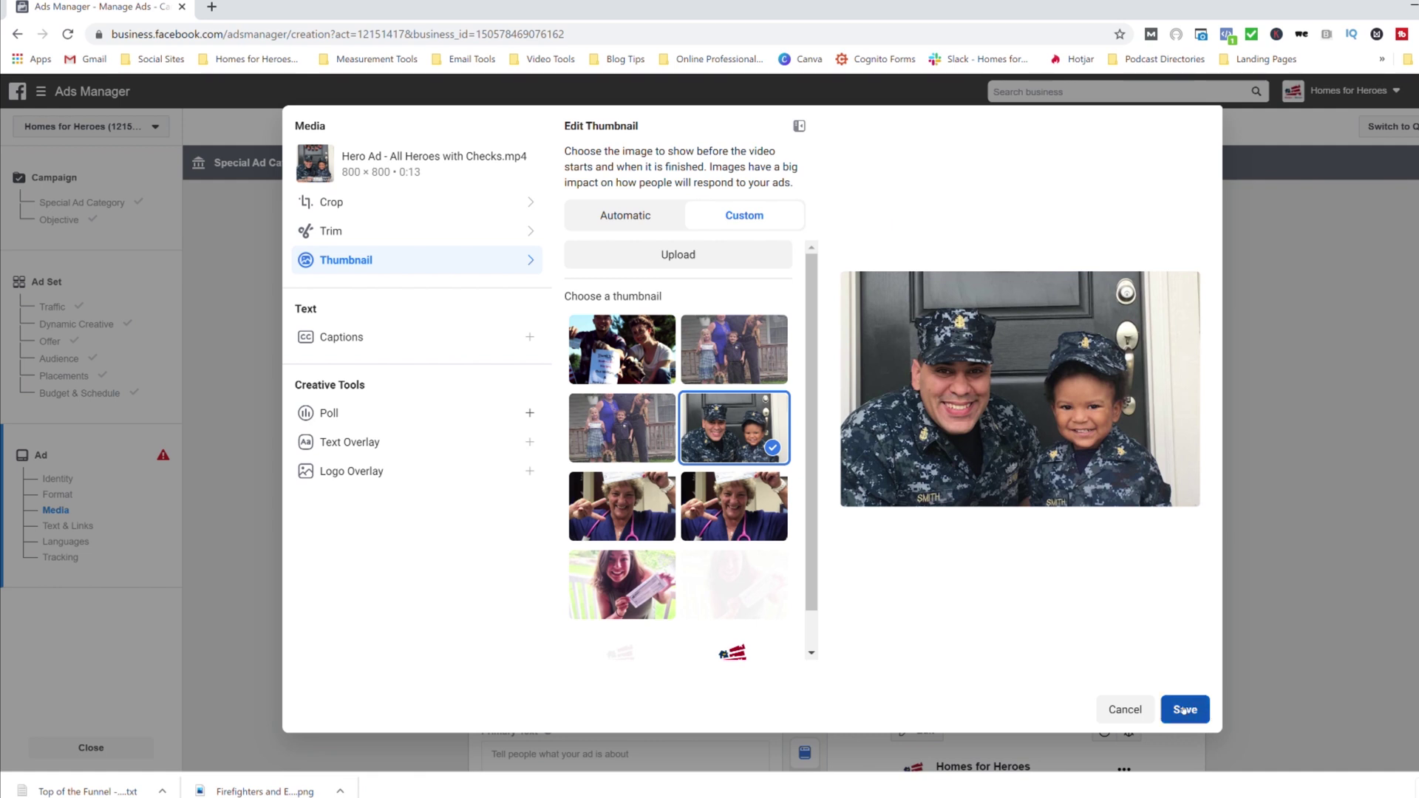
{"action": "left_click", "coordinate": [1184, 710]}
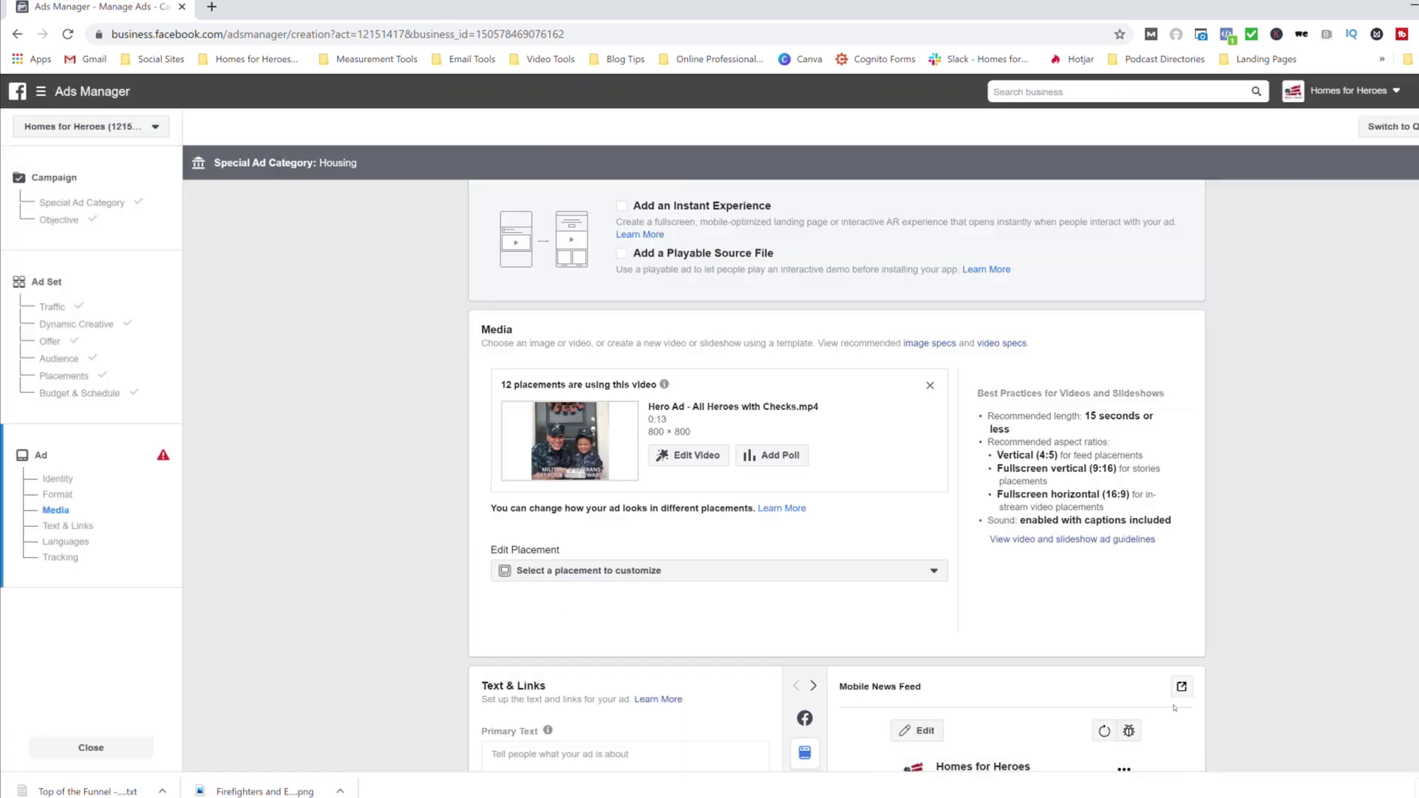
Check the thumbnail in the Mobile News Feed preview and in the video's thumbnail settings, and save the same custom choice again.
{"action": "scroll", "coordinate": [847, 597], "scroll_direction": "down", "scroll_amount": 4}
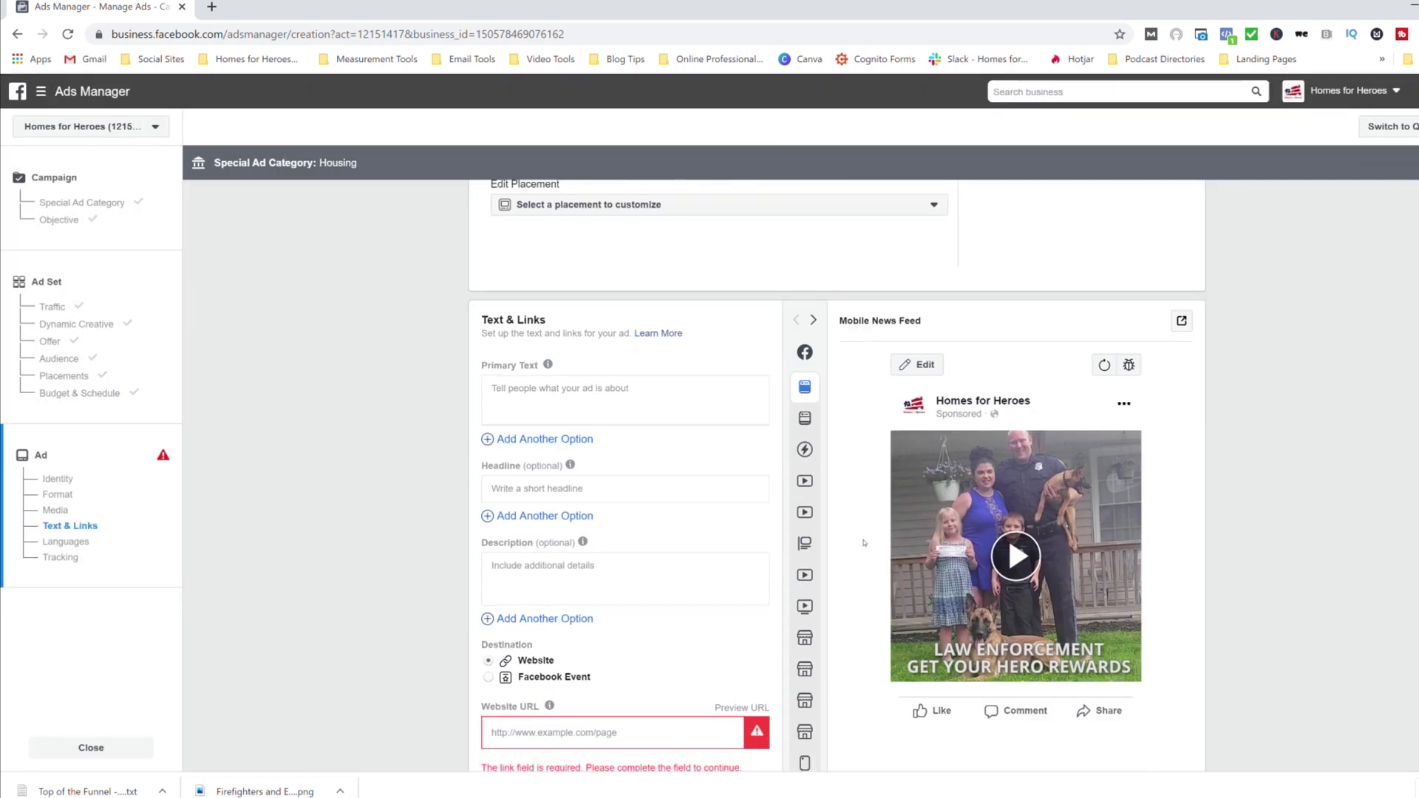
{"action": "scroll", "coordinate": [864, 543], "scroll_direction": "up", "scroll_amount": 3}
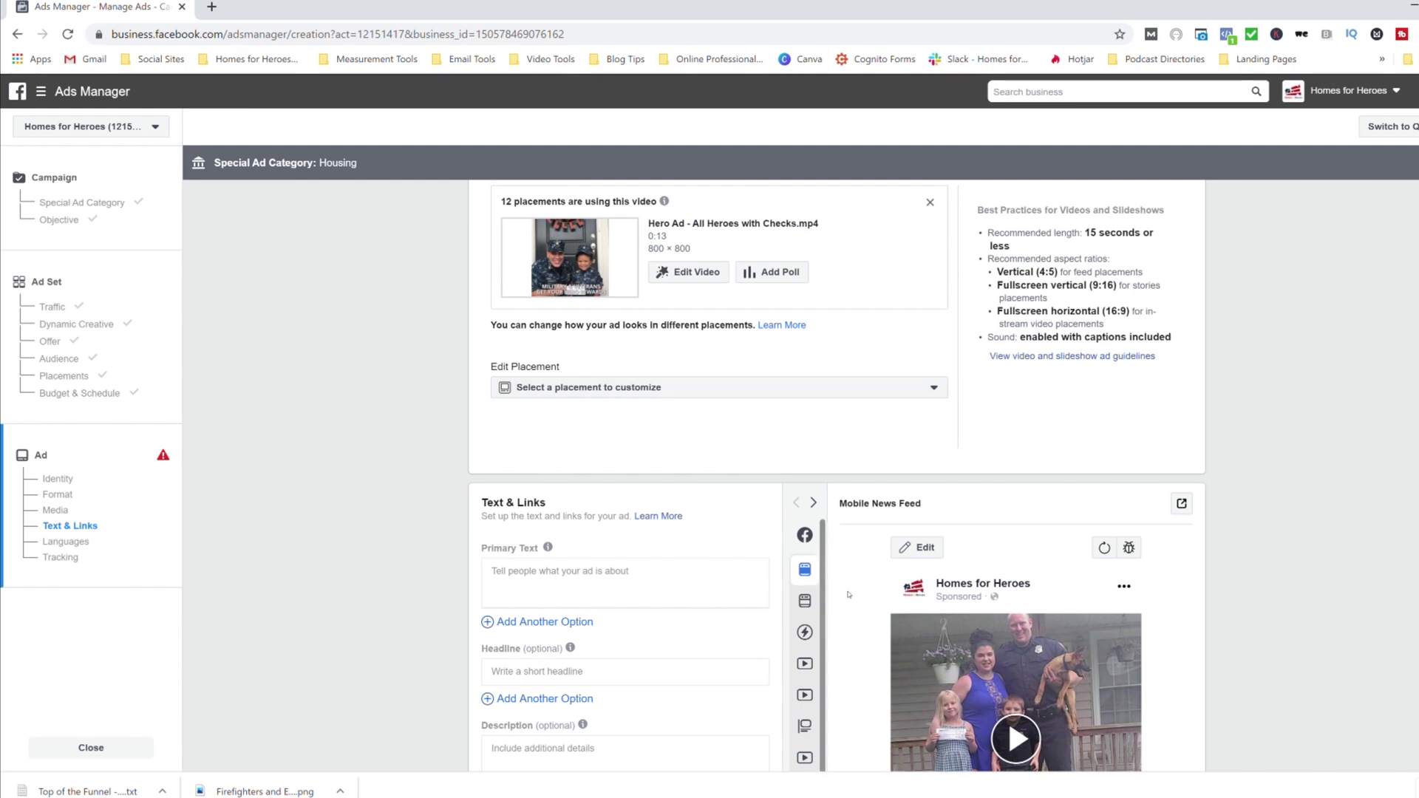
{"action": "scroll", "coordinate": [849, 595], "scroll_direction": "down", "scroll_amount": 3}
{"action": "scroll", "coordinate": [695, 376], "scroll_direction": "up", "scroll_amount": 3}
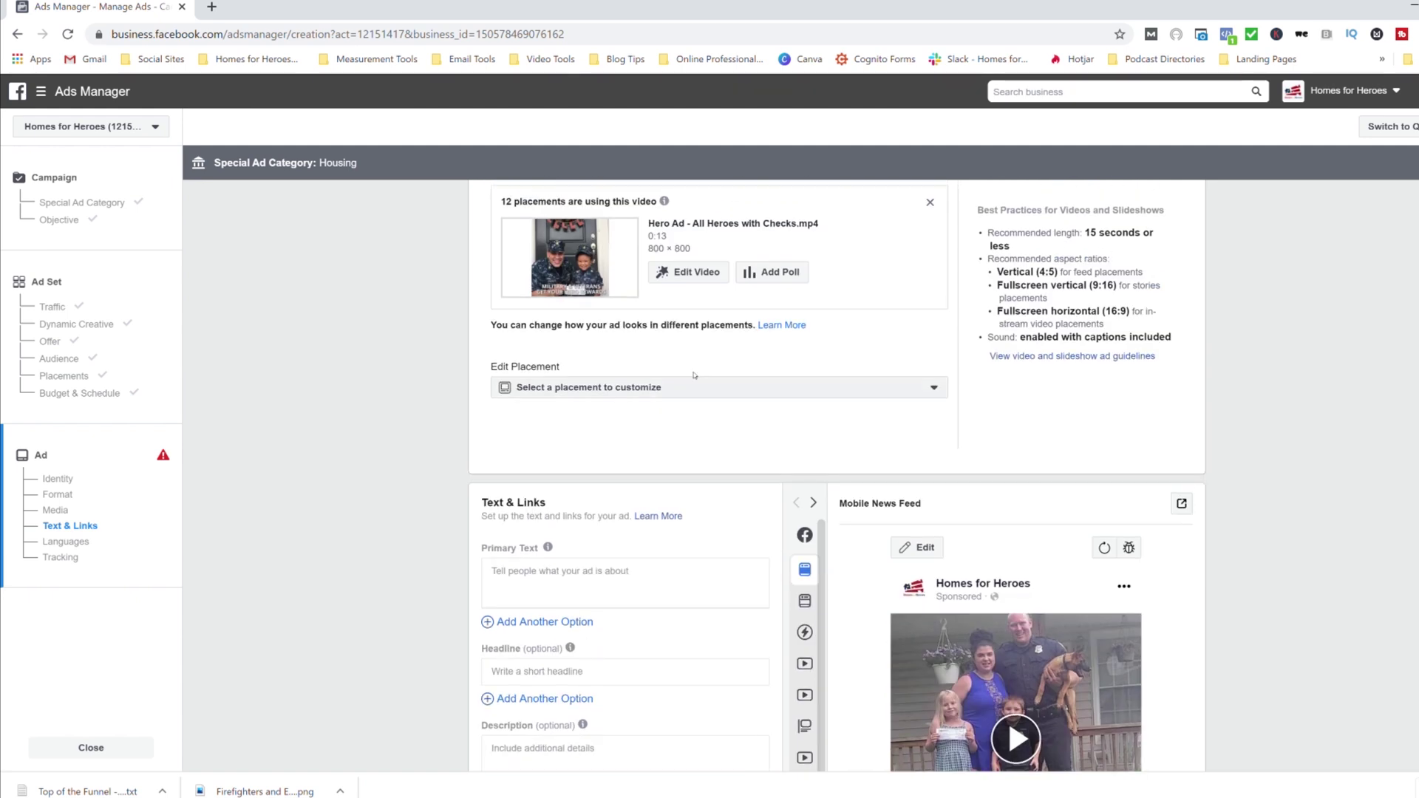
{"action": "left_click", "coordinate": [701, 280]}
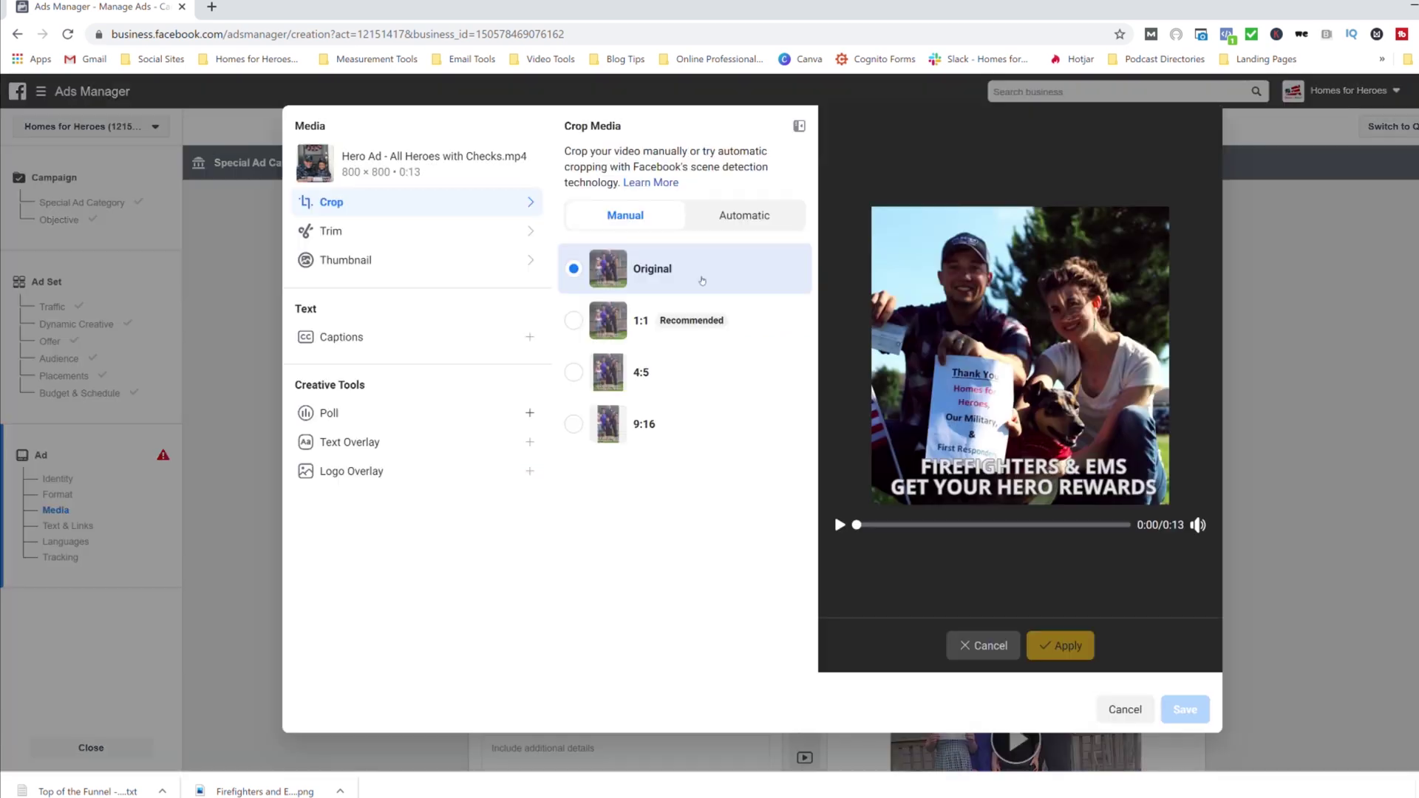
{"action": "left_click", "coordinate": [431, 272]}
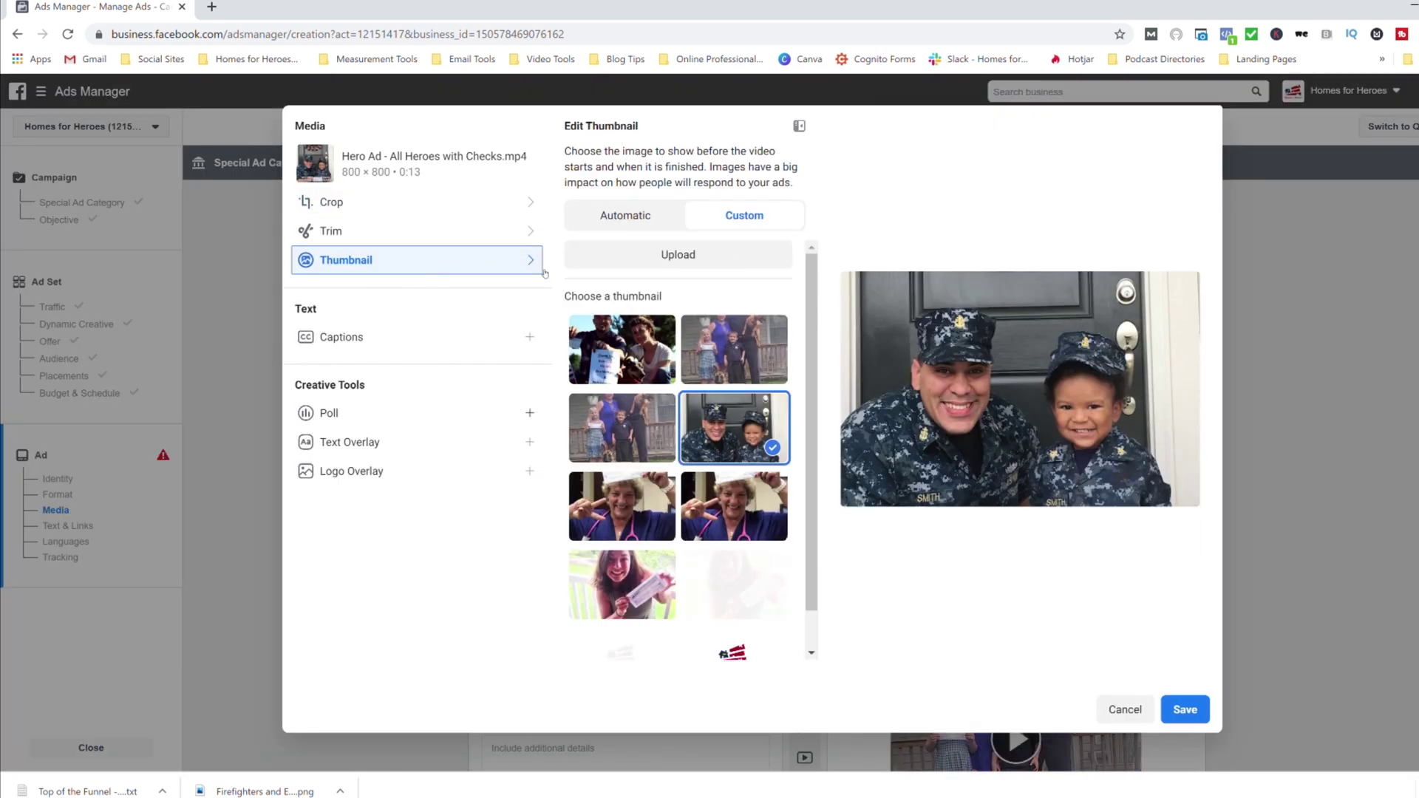
{"action": "left_click", "coordinate": [1186, 711]}
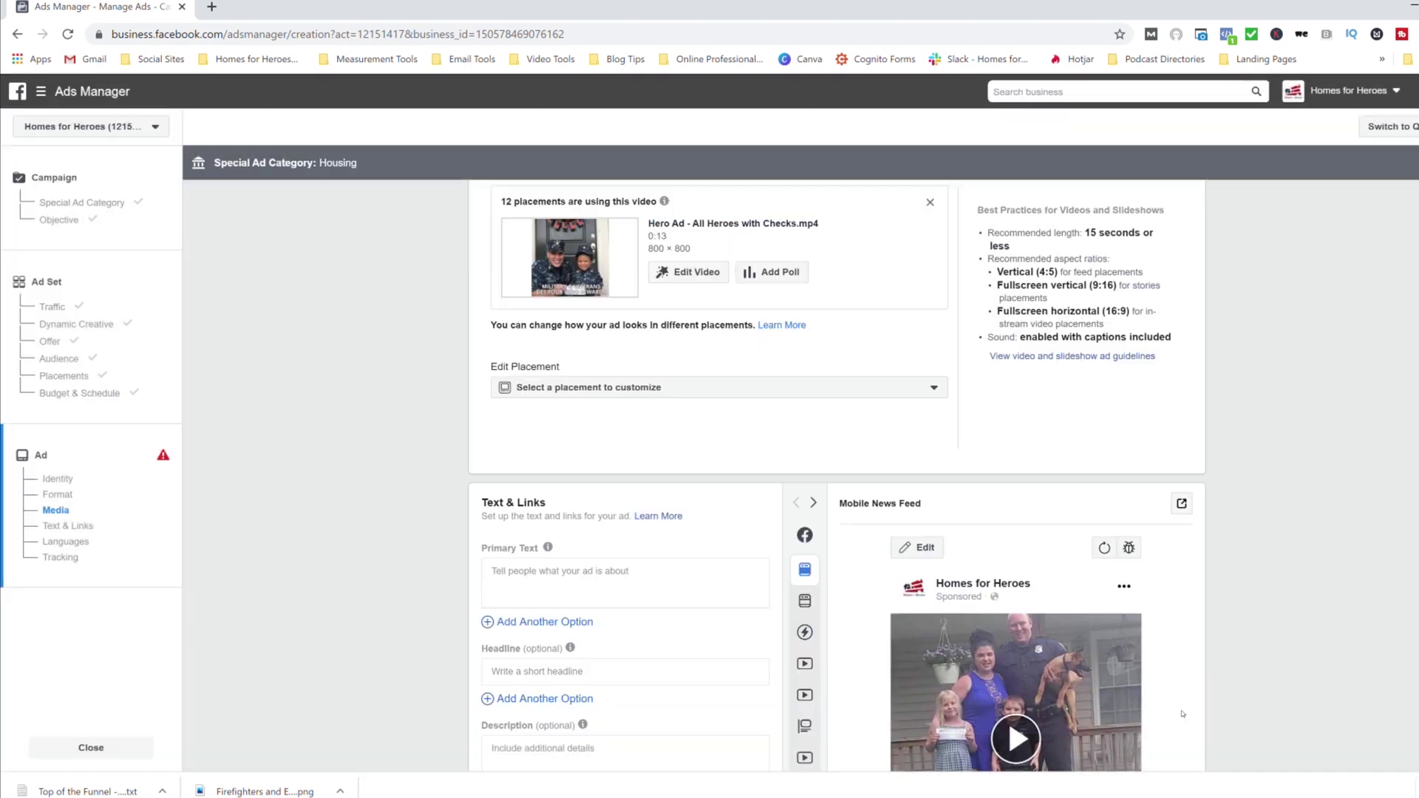
Enter the primary text "Get your Hero Rewards check when you buy your new home with Homes for Heroes!".
{"action": "scroll", "coordinate": [662, 600], "scroll_direction": "down", "scroll_amount": 2}
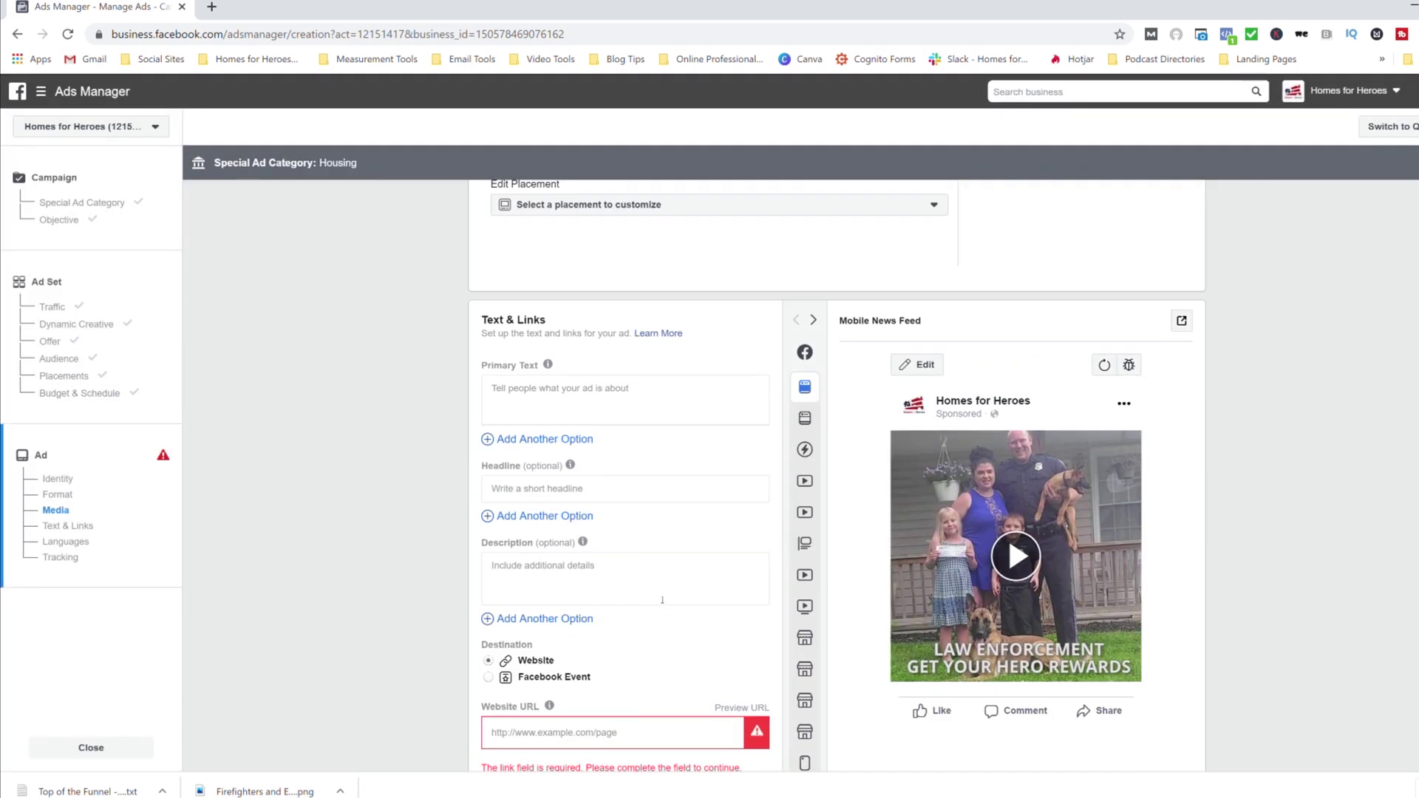
{"action": "left_click", "coordinate": [559, 397]}
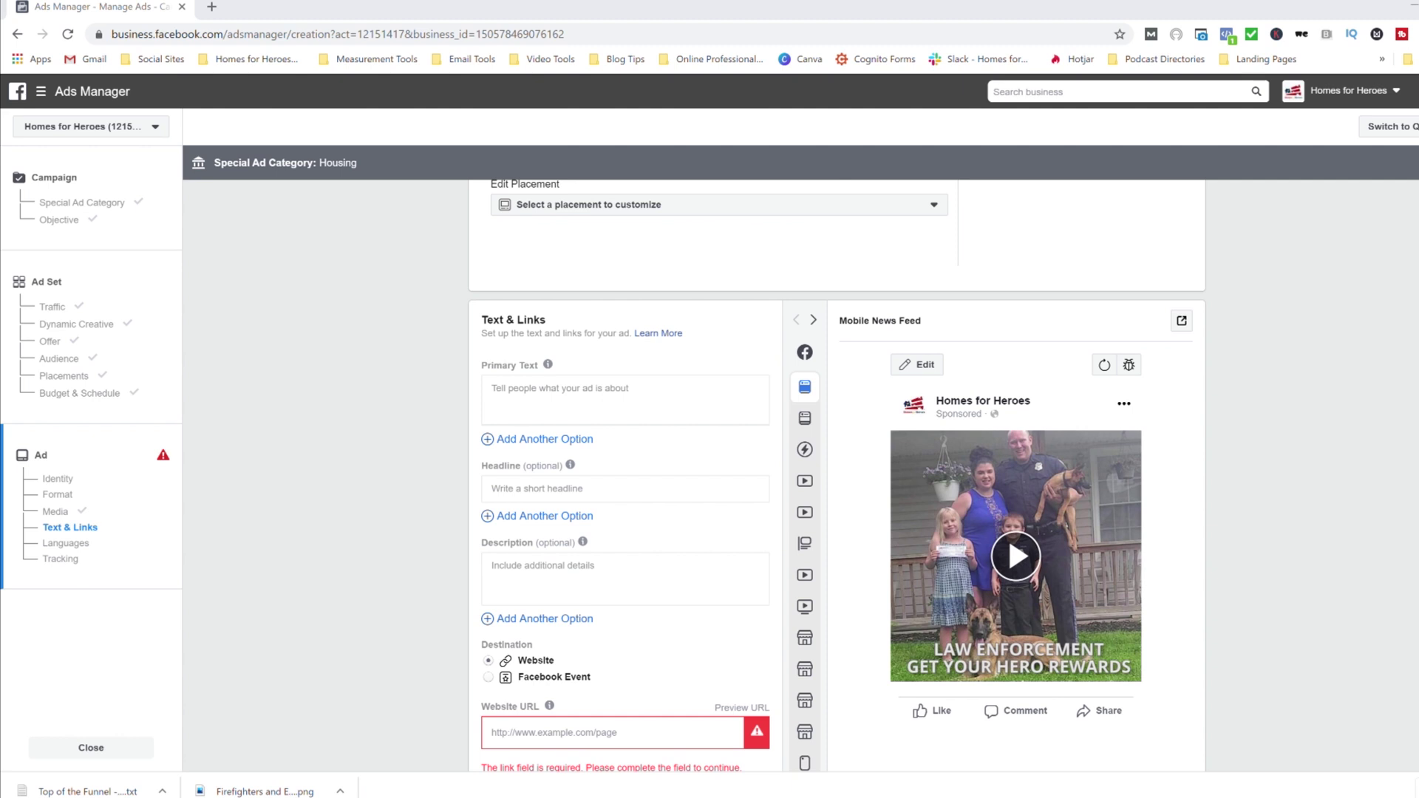
{"action": "left_click", "coordinate": [512, 408]}
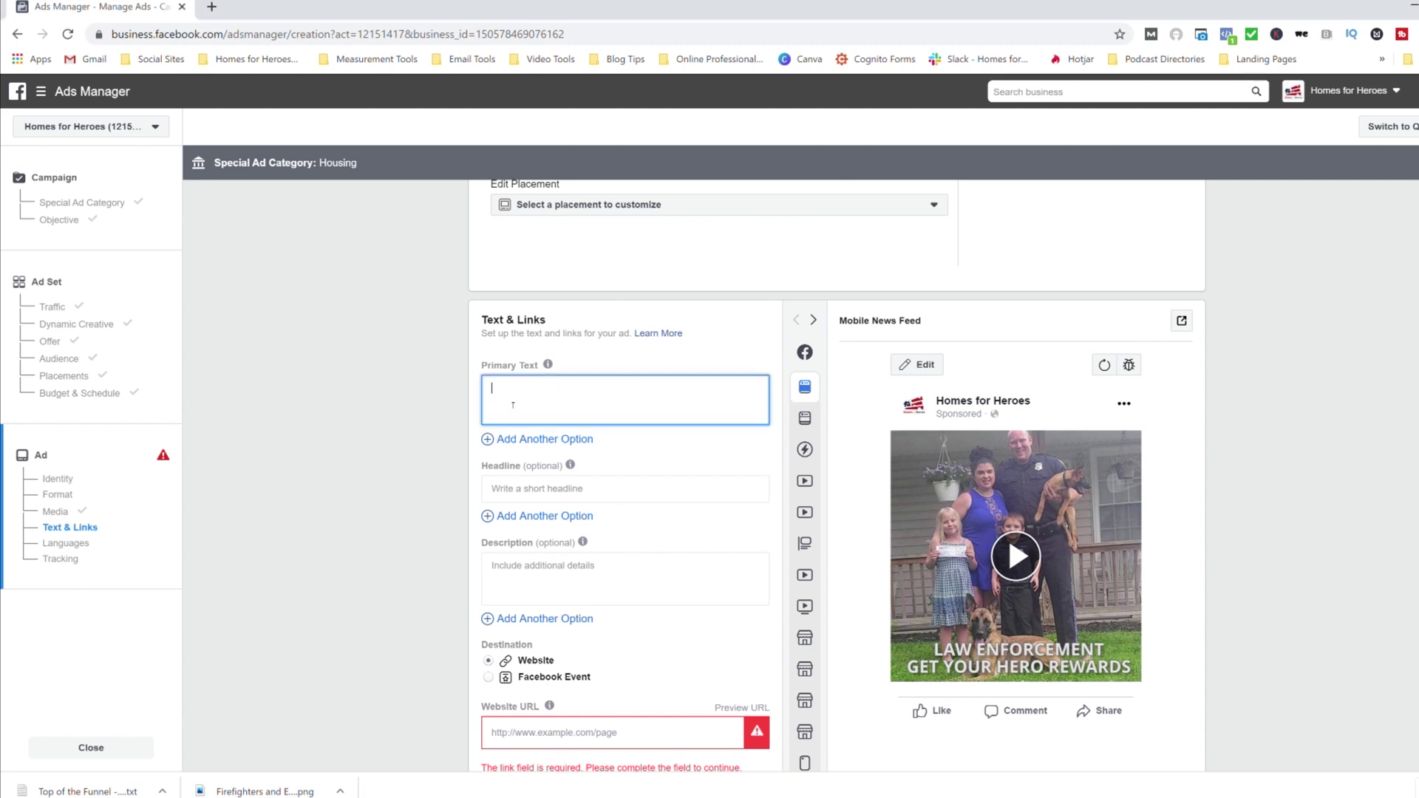
{"action": "type", "text": "Get your Hero Rewards check when you buy your new home with Homes for Heroes!"}
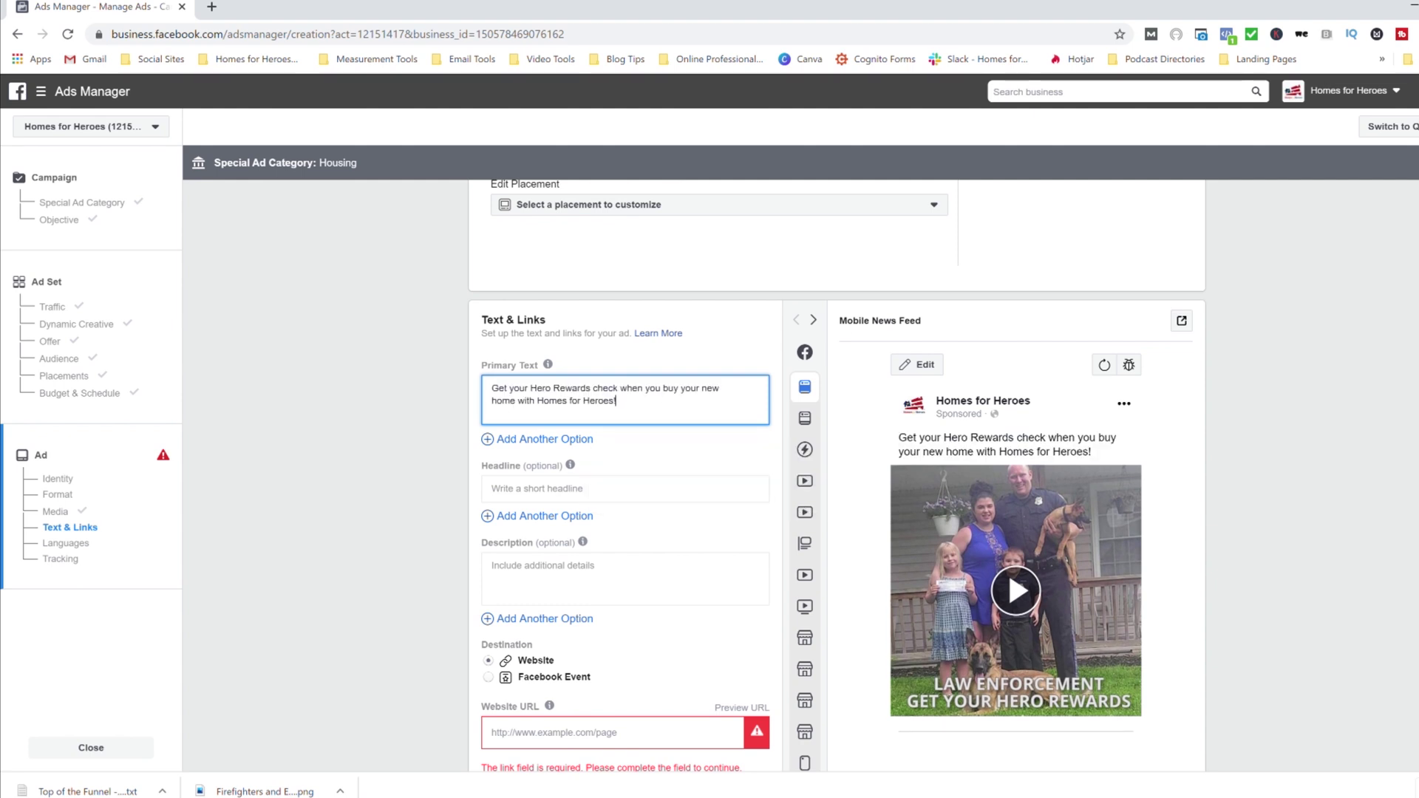
Enter the ad headline "Save On Your New Home with Homes for Heroes".
{"action": "left_click", "coordinate": [541, 495]}
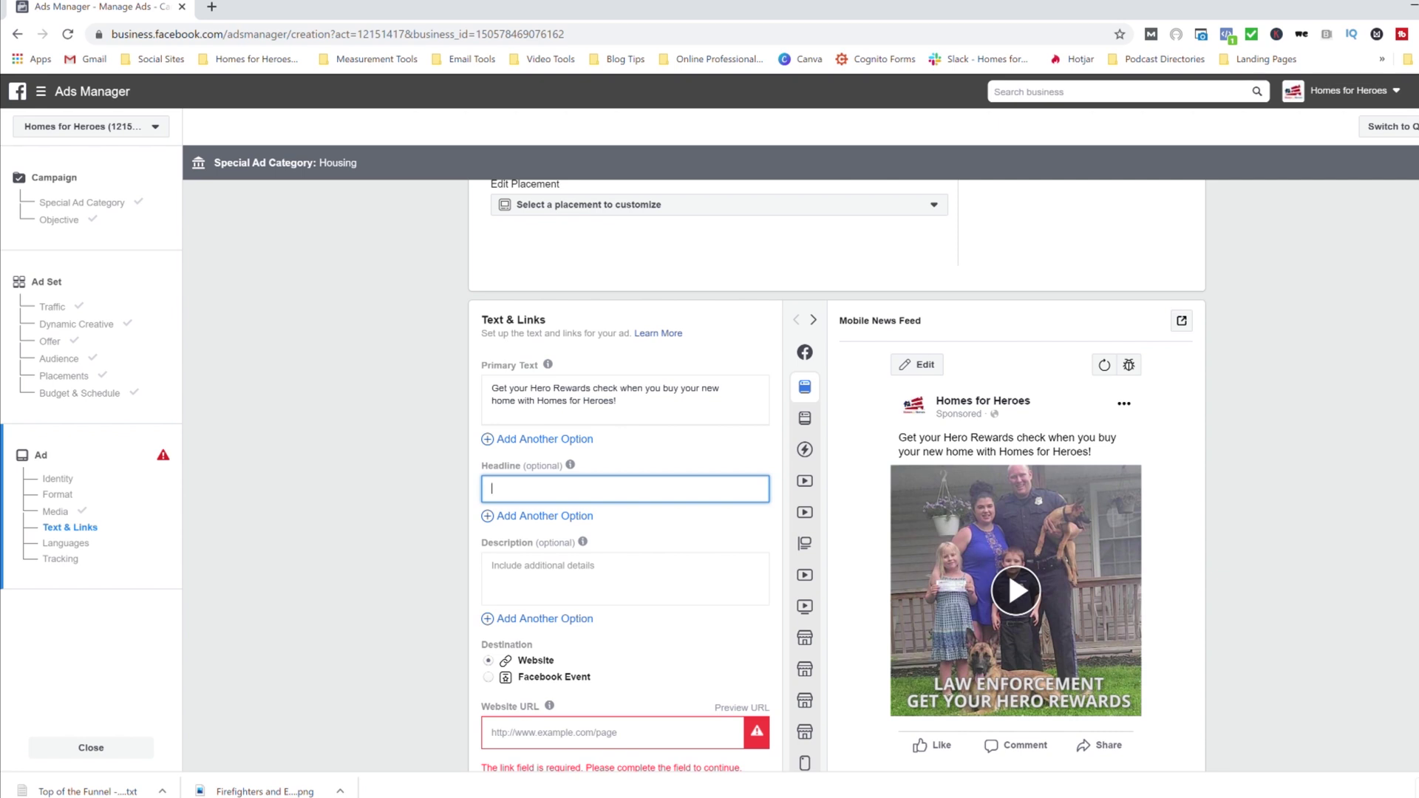
{"action": "key", "text": "alt+Tab"}
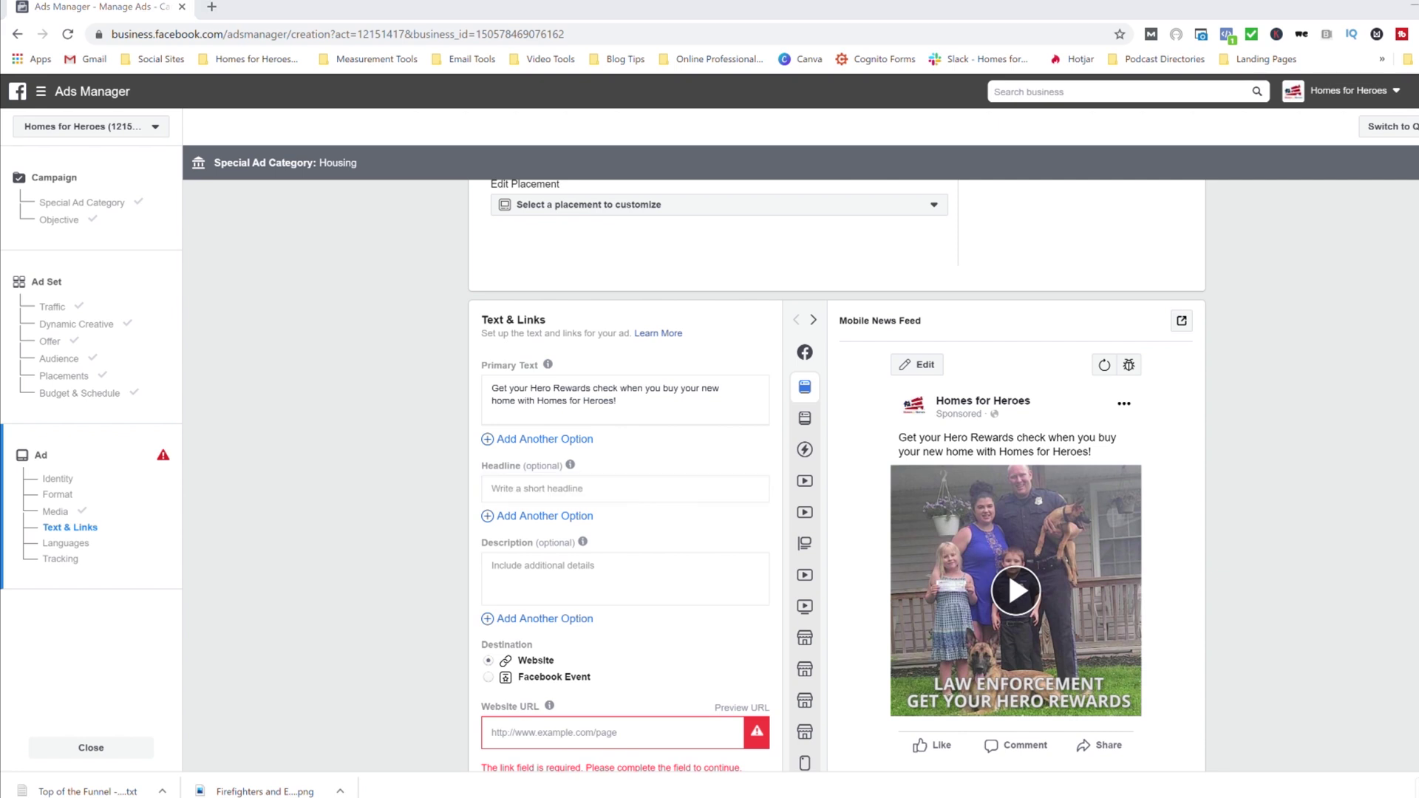
{"action": "left_click", "coordinate": [518, 488]}
{"action": "type", "text": "Save On Ypur New Home with Homes for Heroes"}
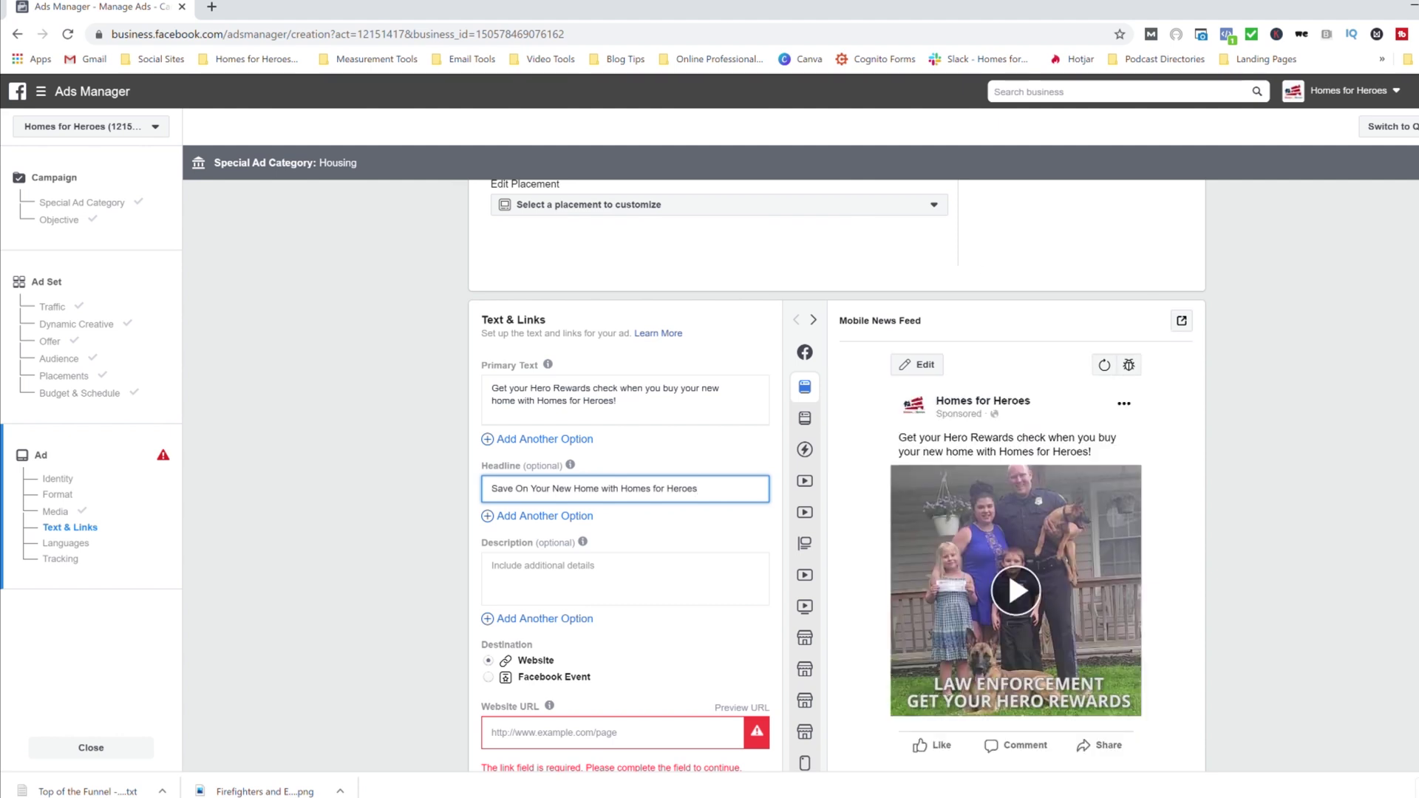
Enter the ad description "Speak with our local real estate and mortgage specialists to see how much money you can save on your new home!".
{"action": "key", "text": "alt+Tab"}
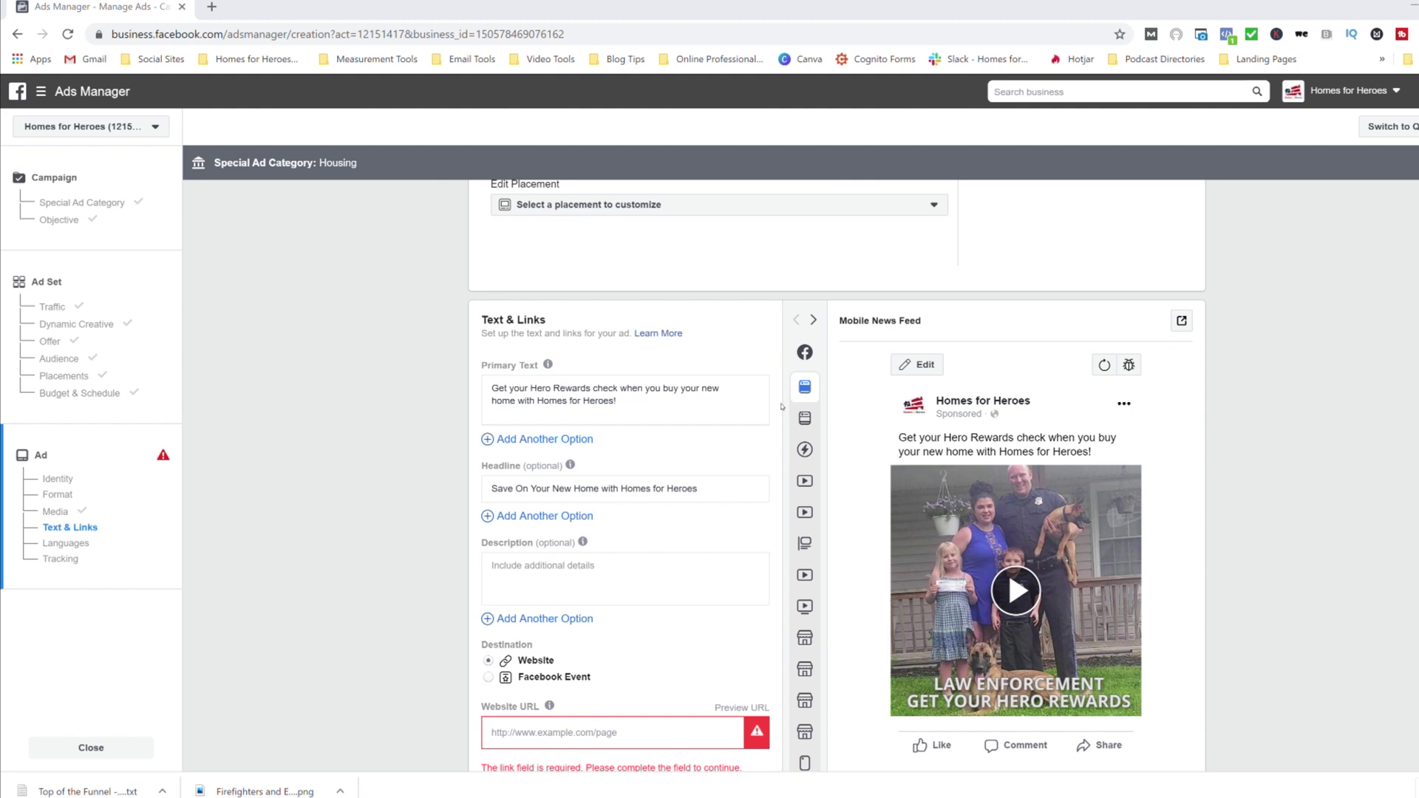
{"action": "scroll", "coordinate": [392, 510], "scroll_direction": "down", "scroll_amount": 2}
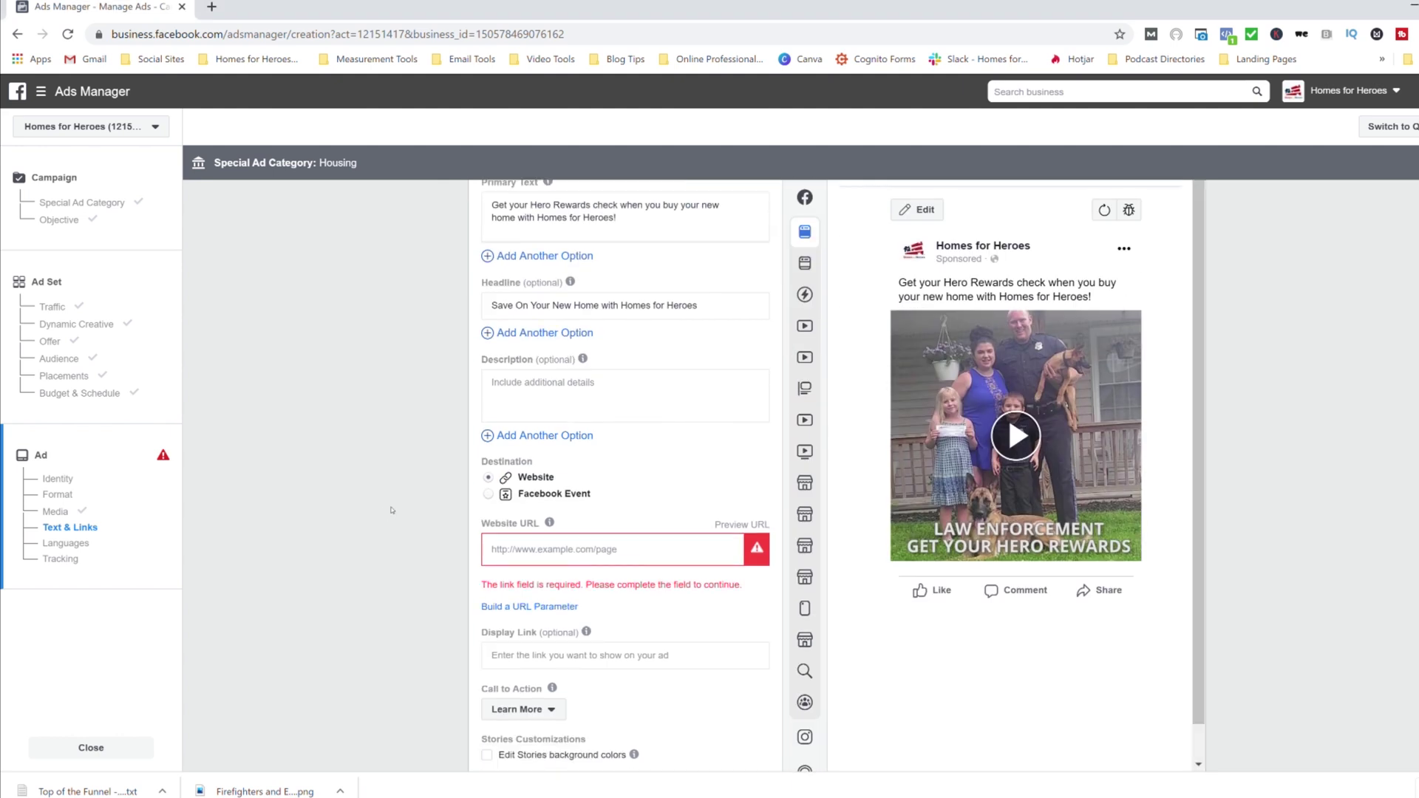
{"action": "left_click", "coordinate": [524, 402]}
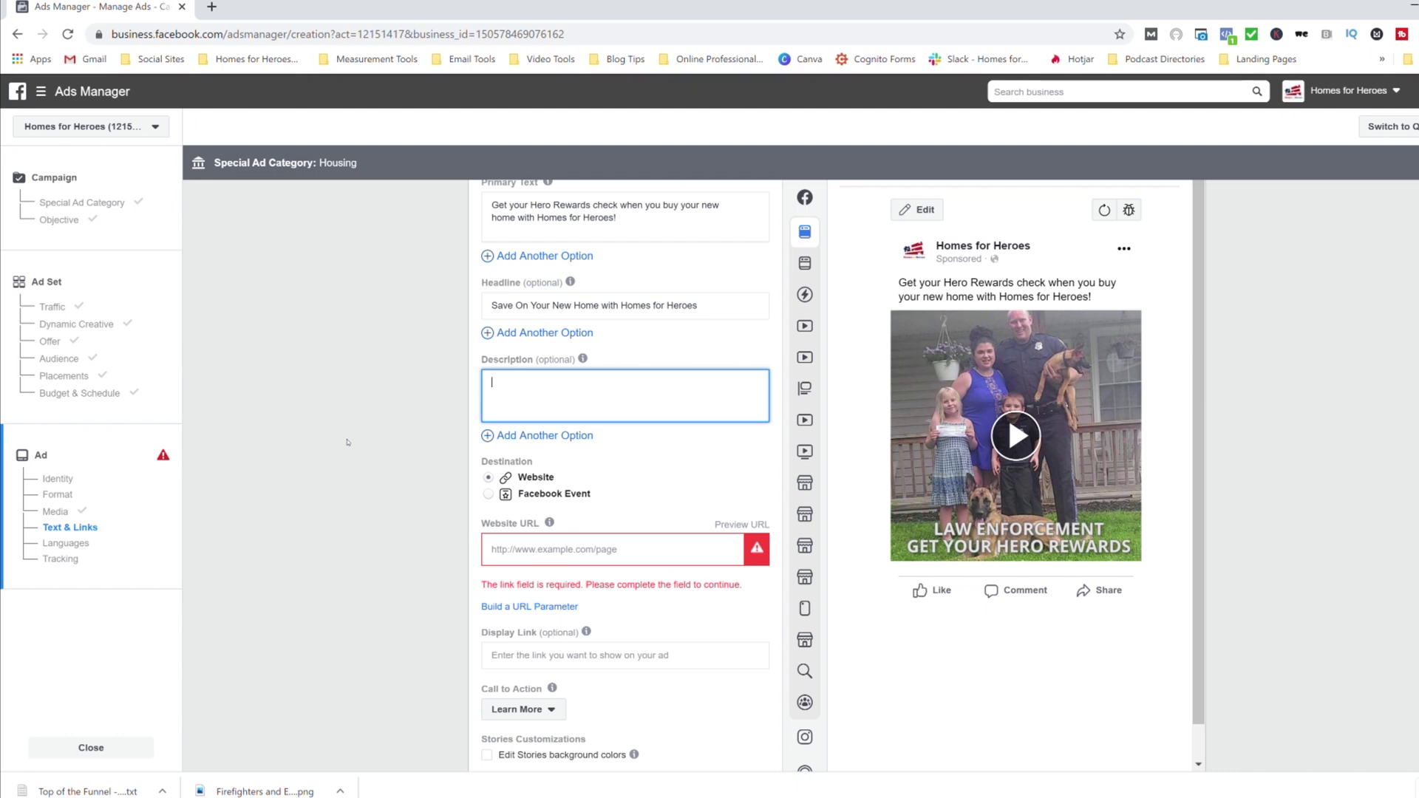
{"action": "type", "text": "Speak with our local real estate and mortgage specialists to see how much money you can save on your new home!"}
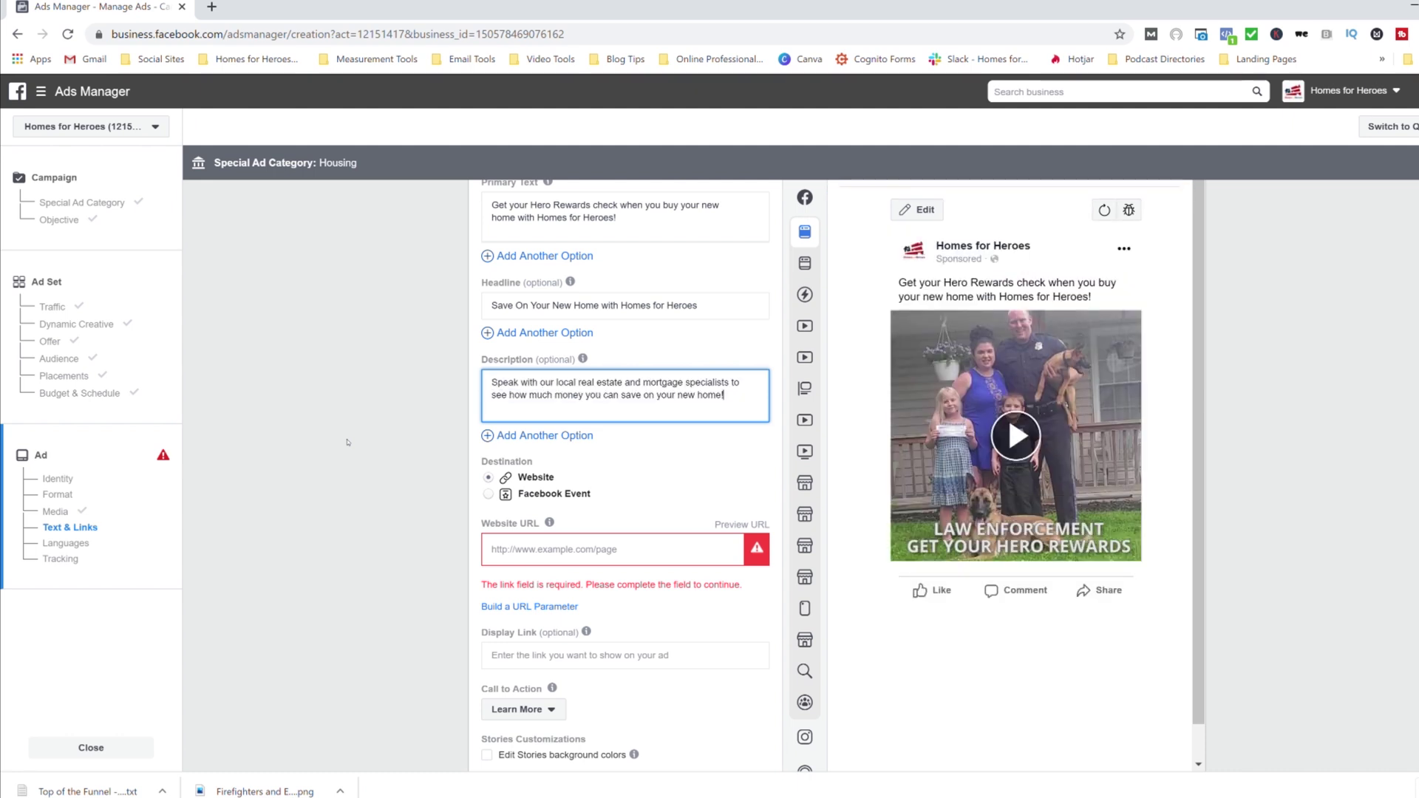
{"action": "scroll", "coordinate": [286, 445], "scroll_direction": "up", "scroll_amount": 2}
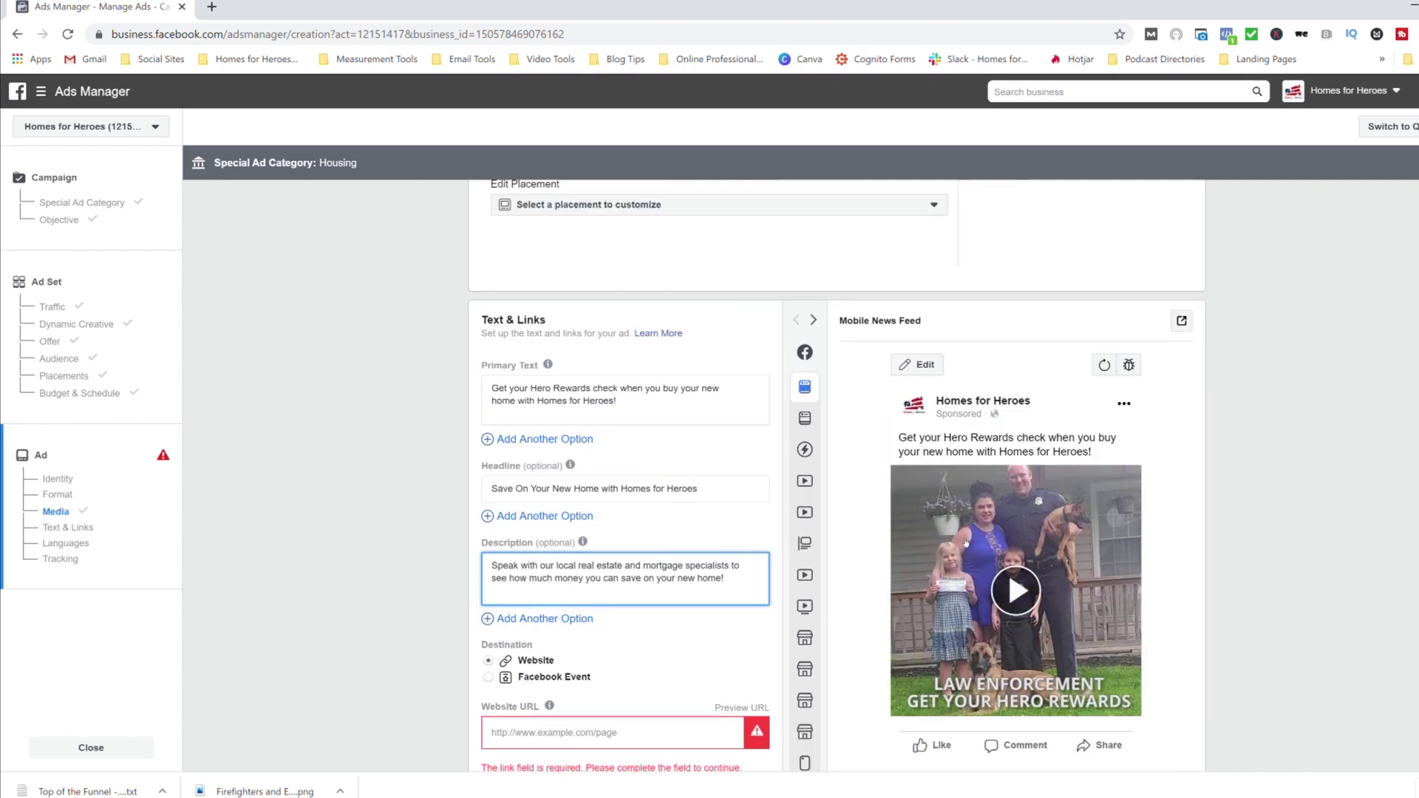
{"action": "left_click", "coordinate": [383, 446]}
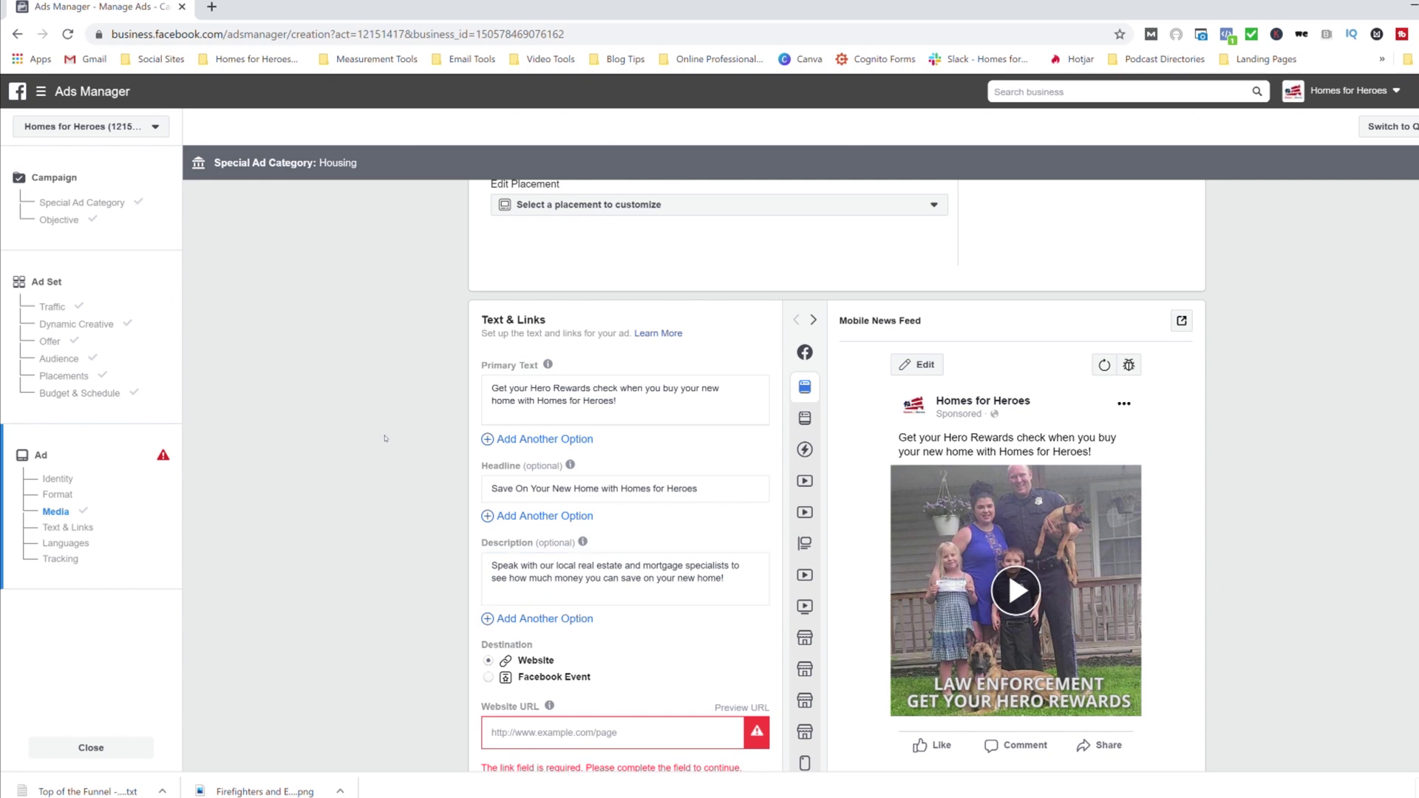
Open the hero sign-up page of homesforheroes.com in a new browser tab and copy its web address.
{"action": "scroll", "coordinate": [384, 438], "scroll_direction": "down", "scroll_amount": 3}
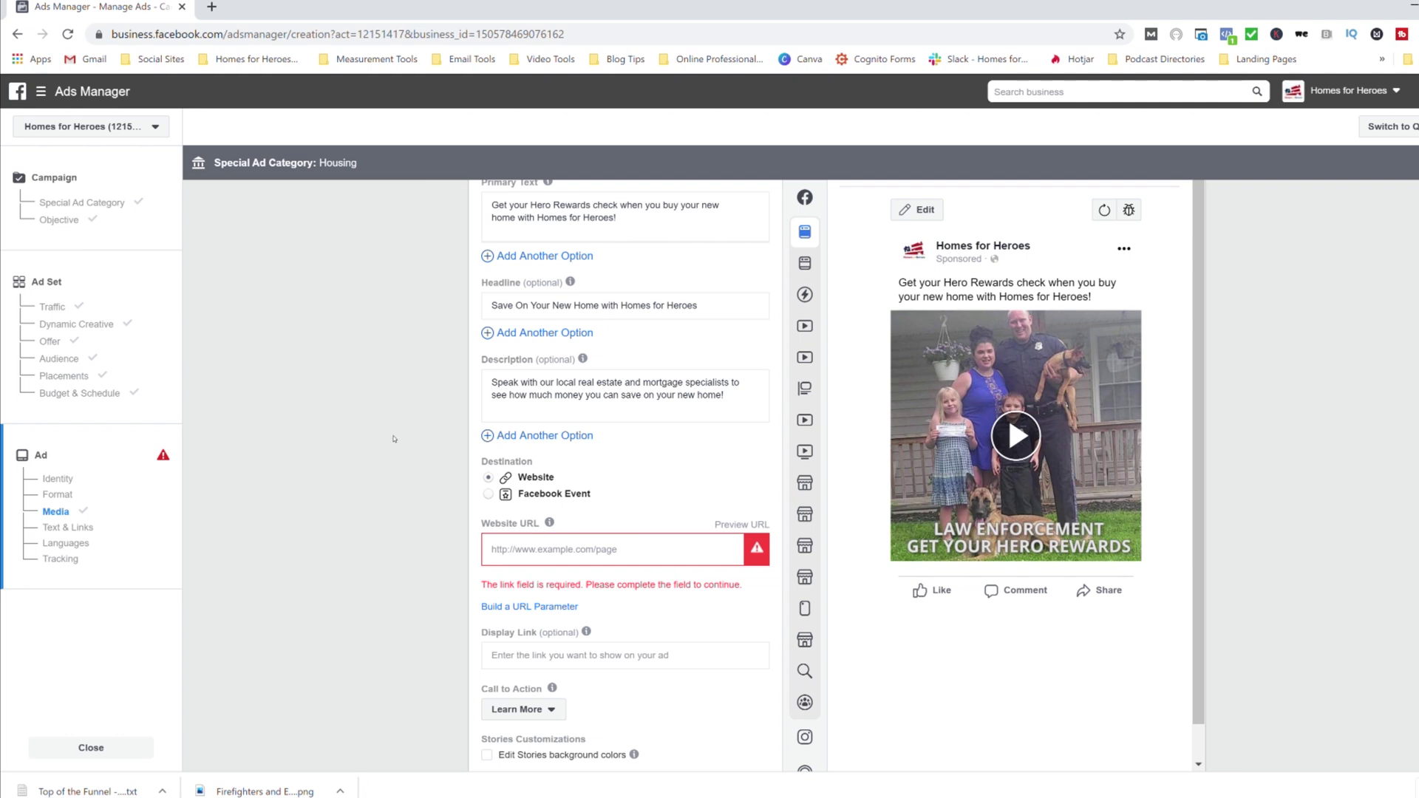
{"action": "left_click", "coordinate": [533, 551]}
{"action": "left_click", "coordinate": [512, 552]}
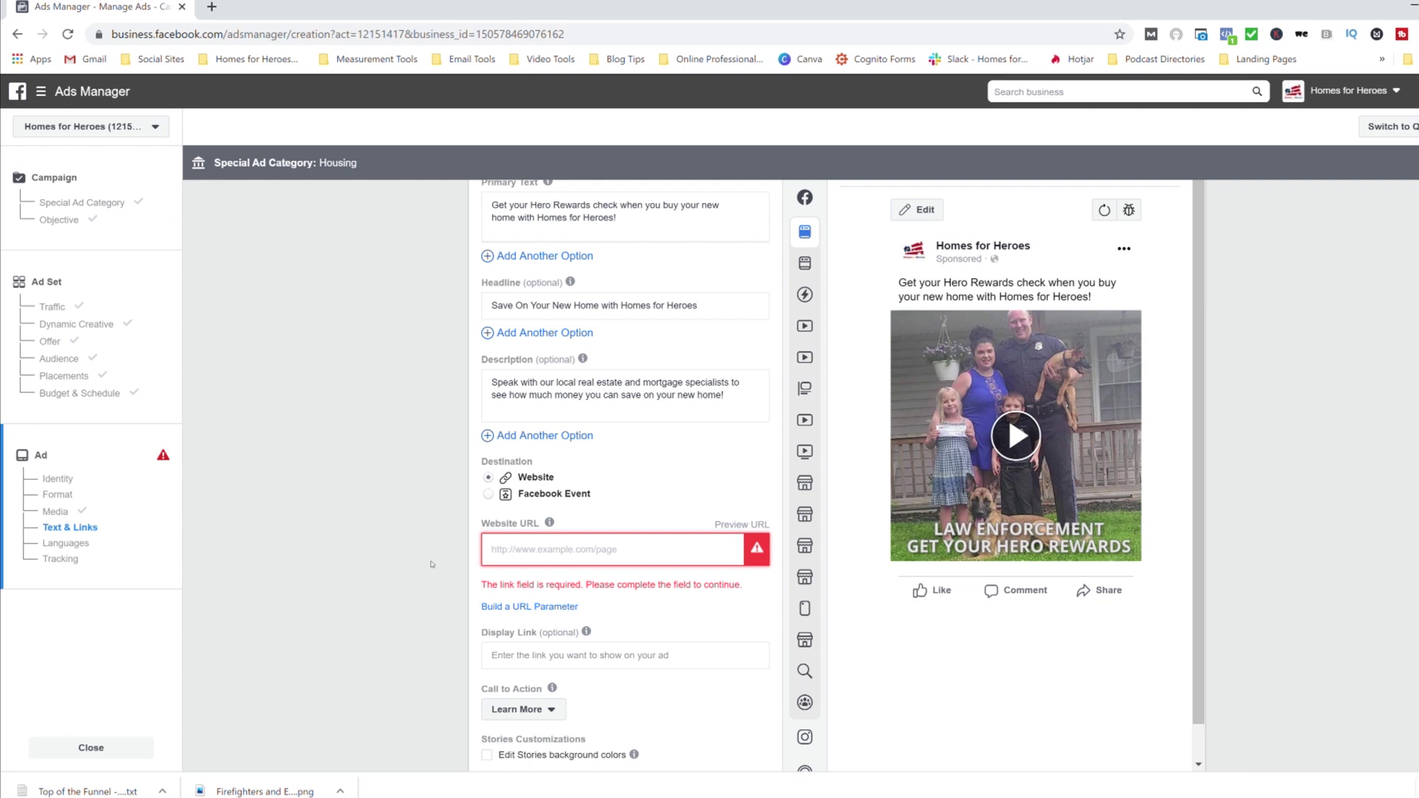
{"action": "left_click", "coordinate": [342, 428]}
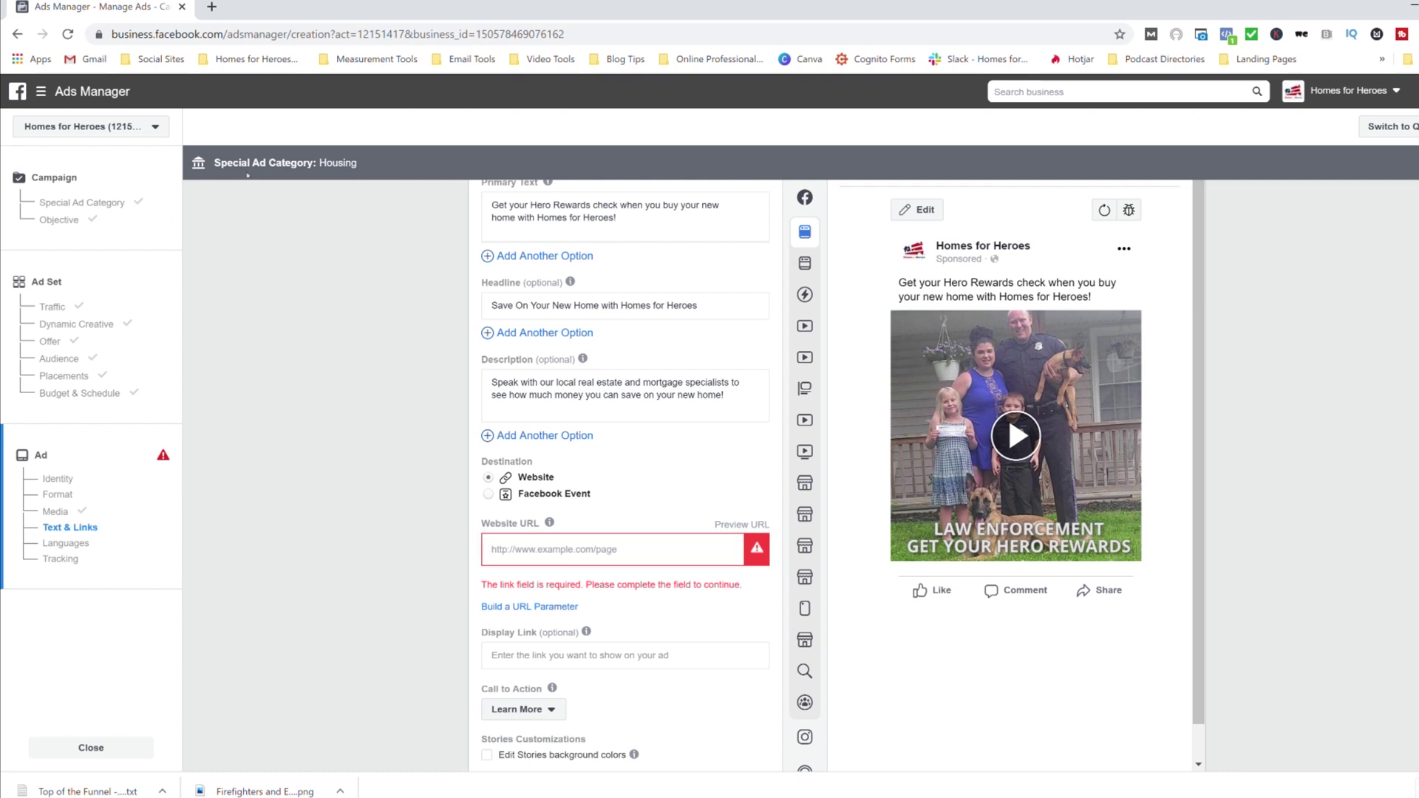
{"action": "left_click", "coordinate": [212, 7]}
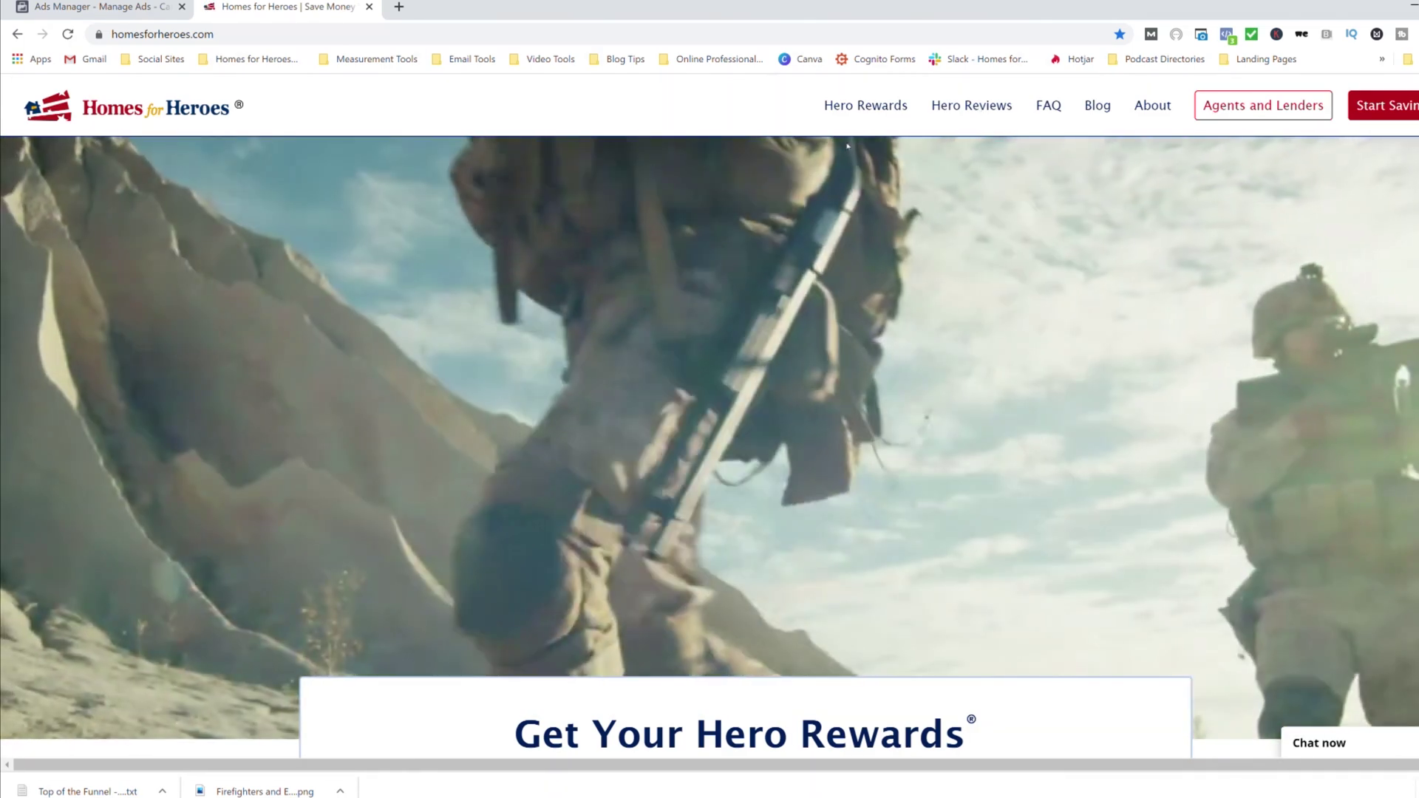
{"action": "mouse_move", "coordinate": [893, 106]}
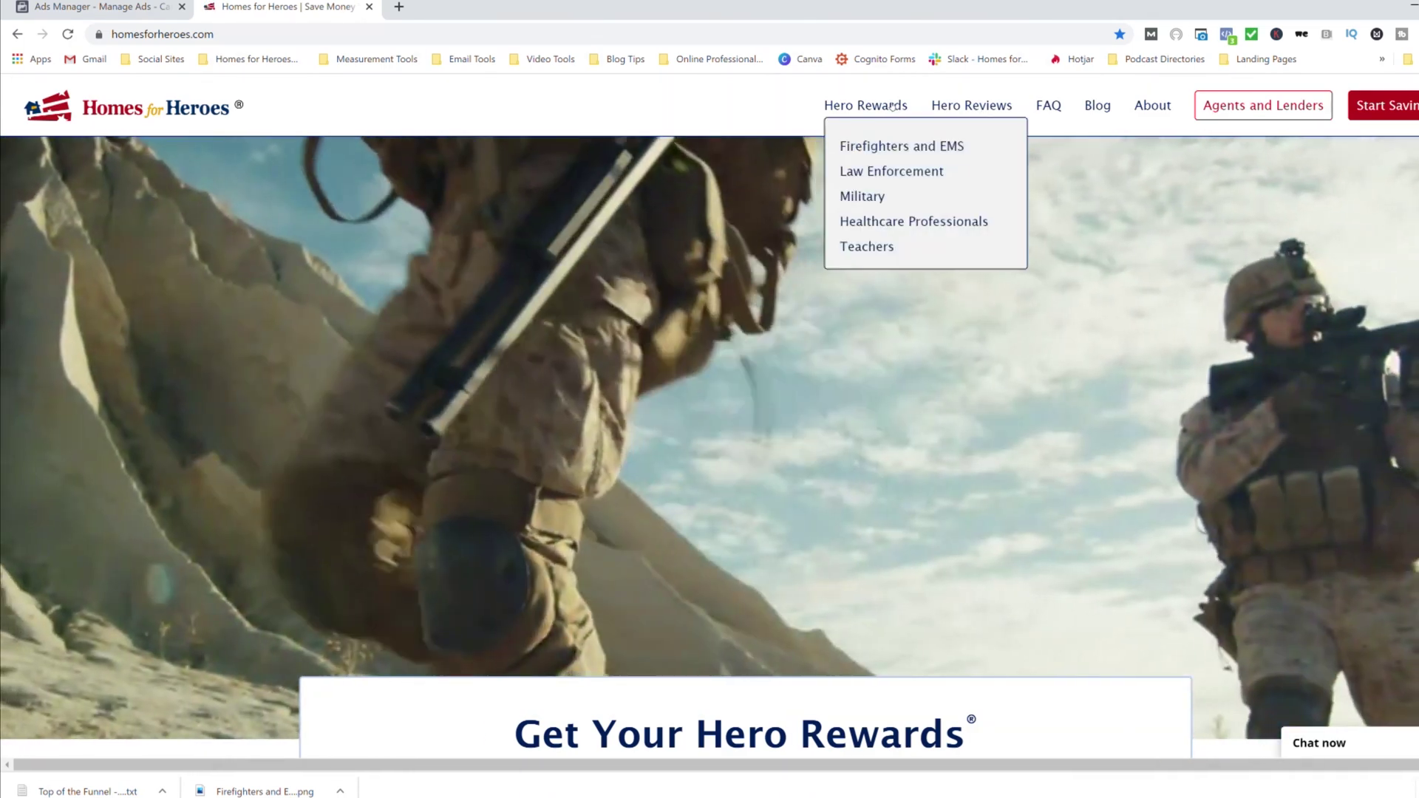
{"action": "scroll", "coordinate": [639, 436], "scroll_direction": "down", "scroll_amount": 20}
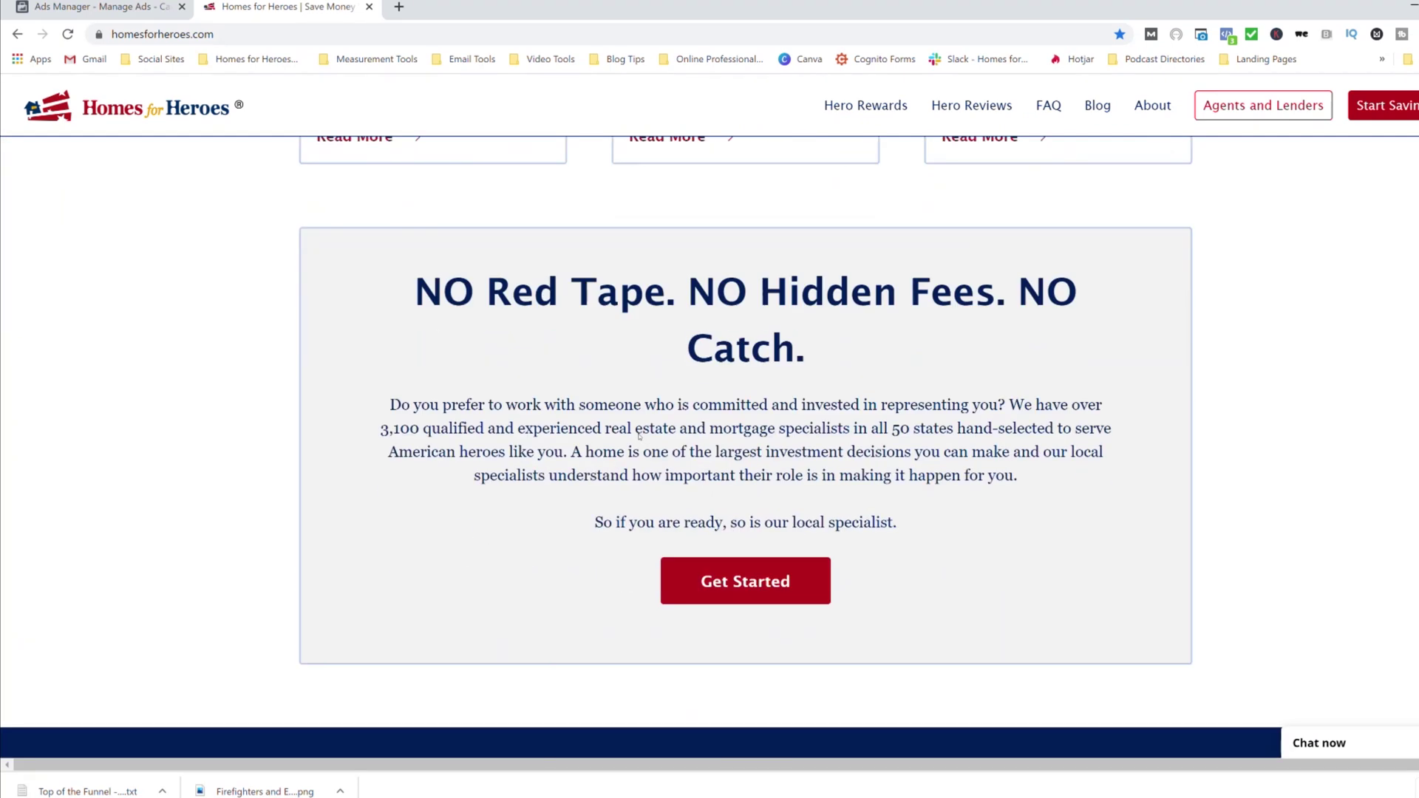
{"action": "left_click", "coordinate": [692, 587]}
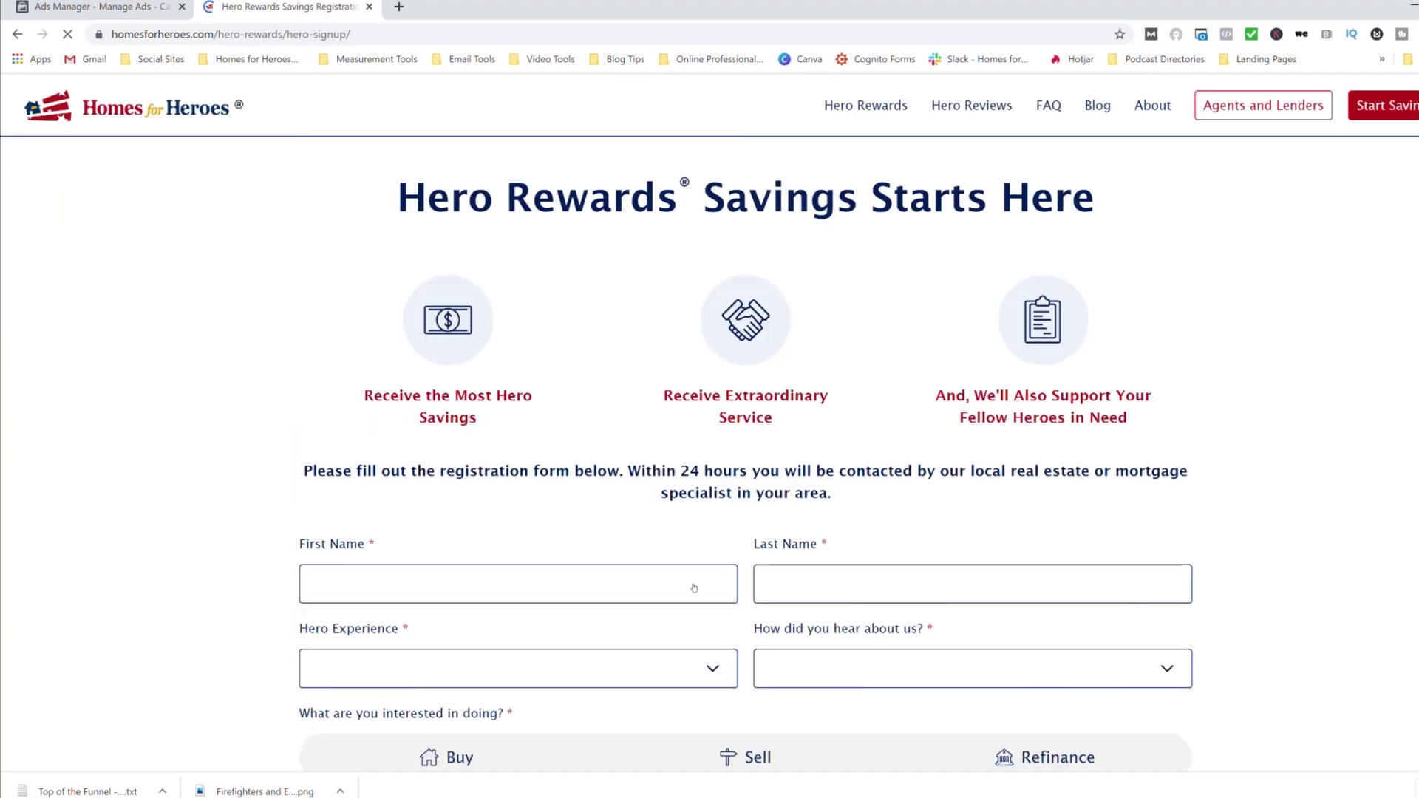
{"action": "scroll", "coordinate": [694, 584], "scroll_direction": "down", "scroll_amount": 5}
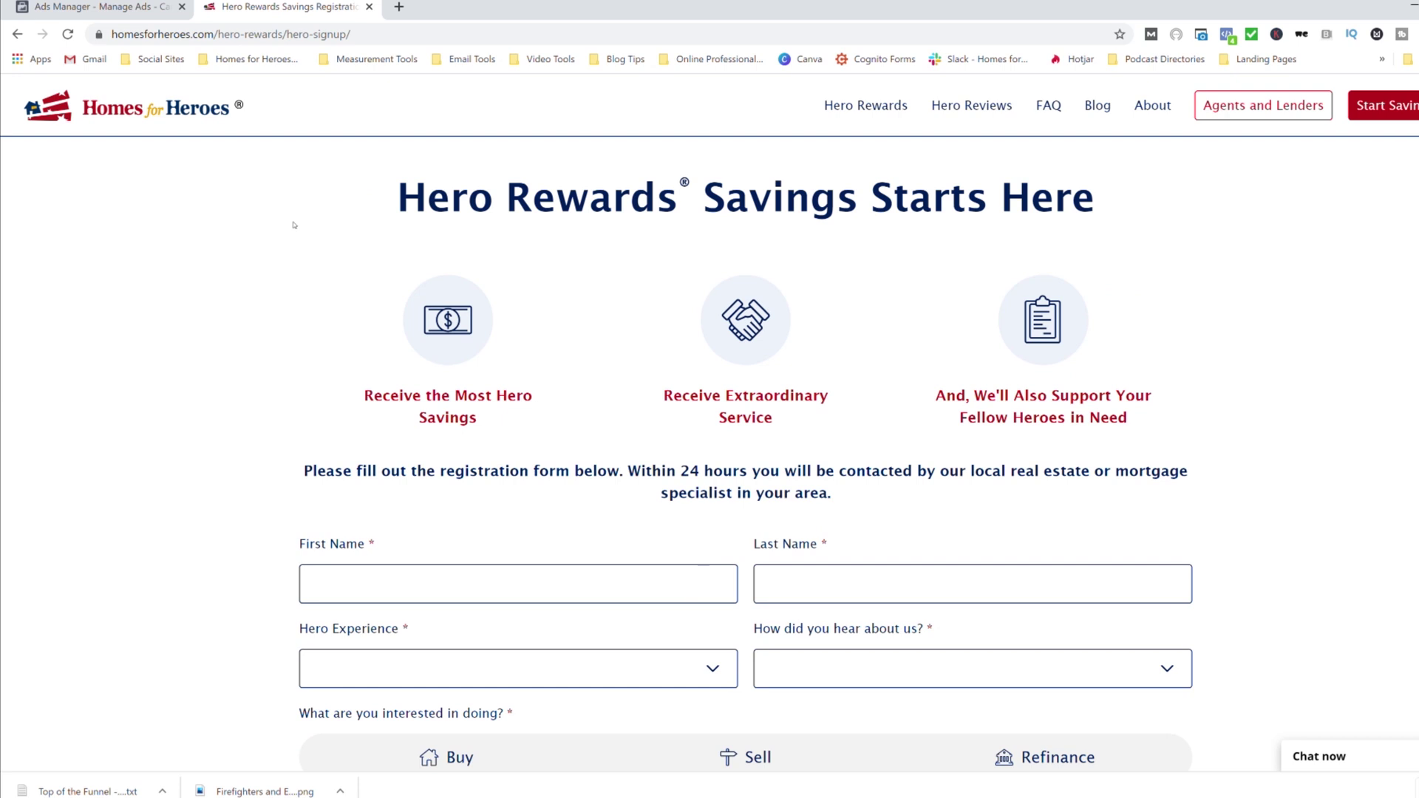
{"action": "left_click", "coordinate": [275, 37]}
{"action": "key", "text": "ctrl+c"}
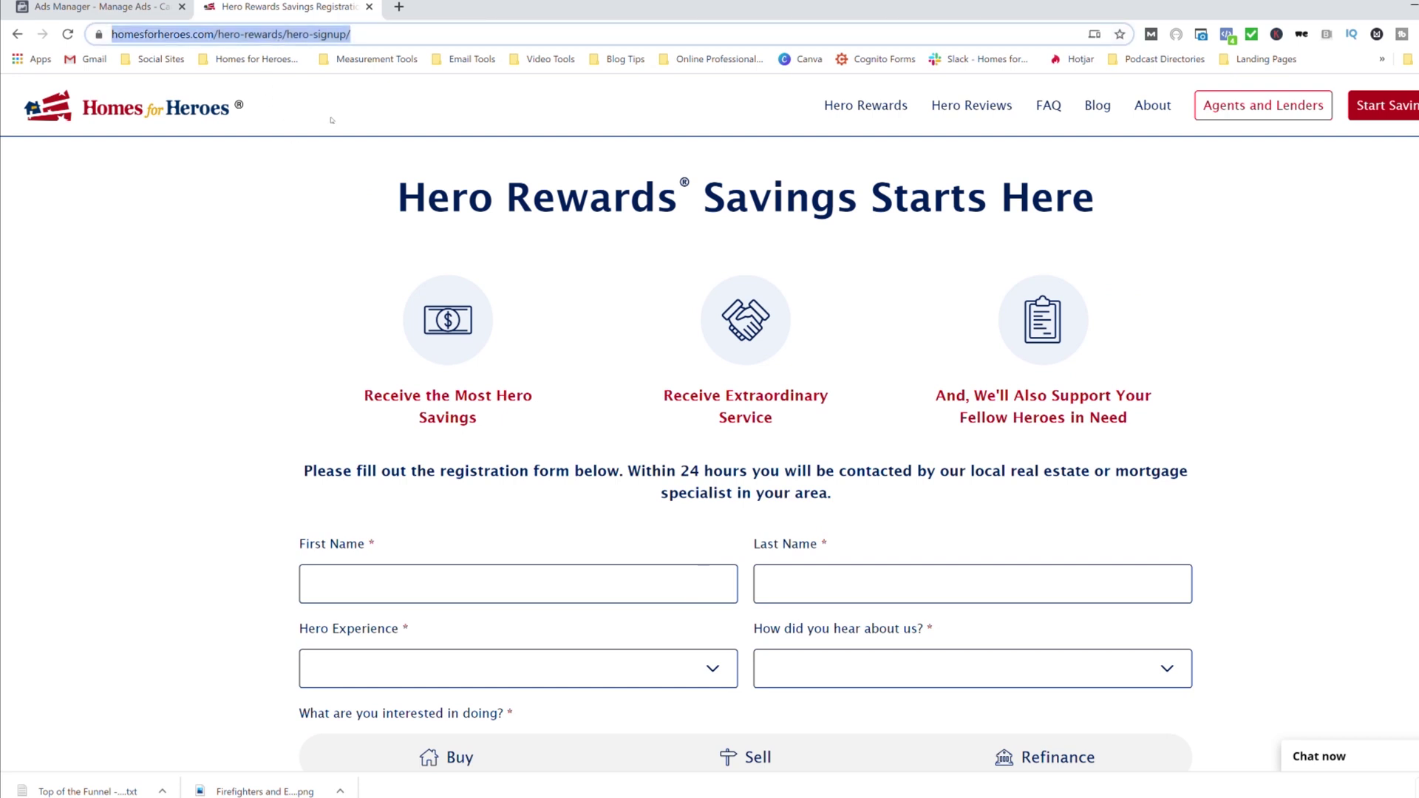
{"action": "left_click", "coordinate": [127, 4]}
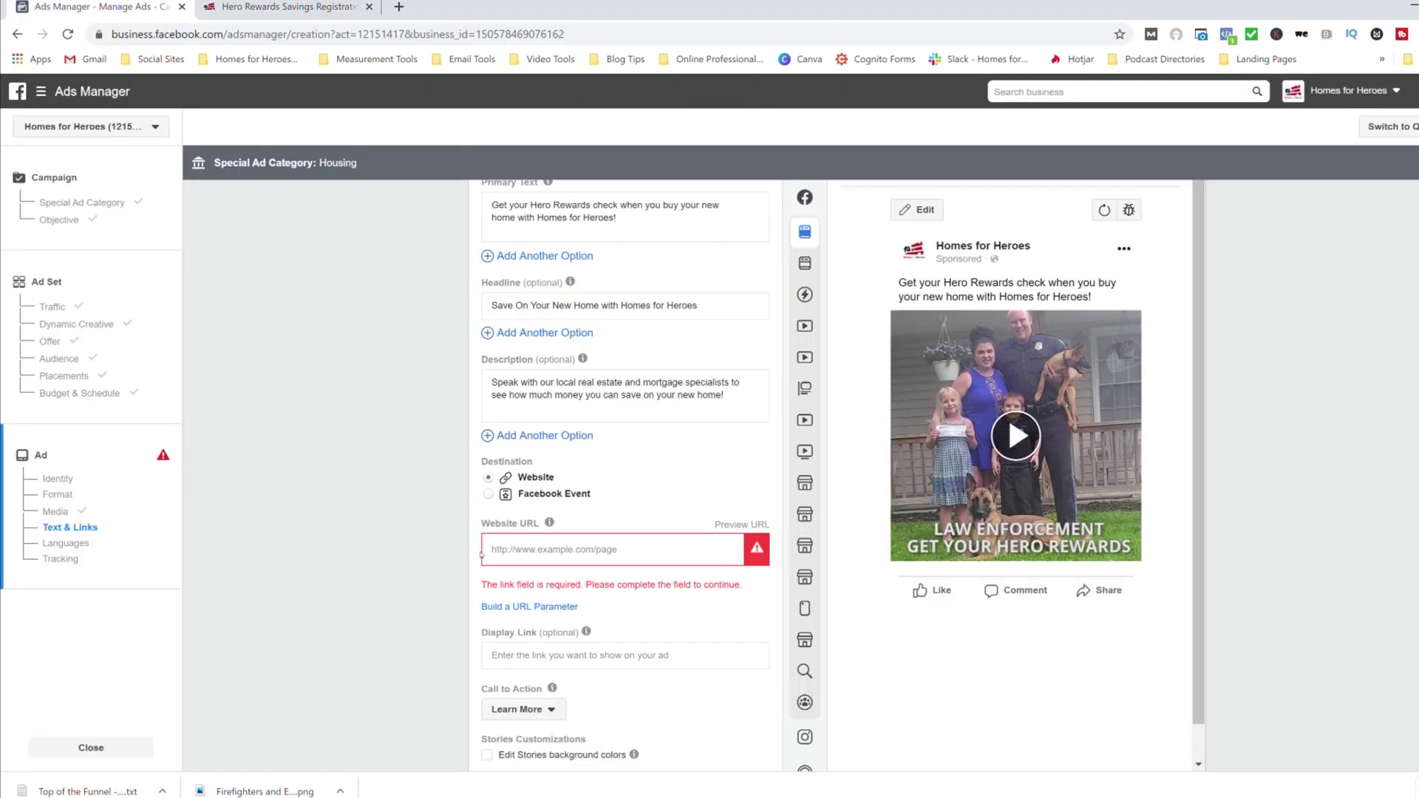
{"action": "left_click", "coordinate": [536, 553]}
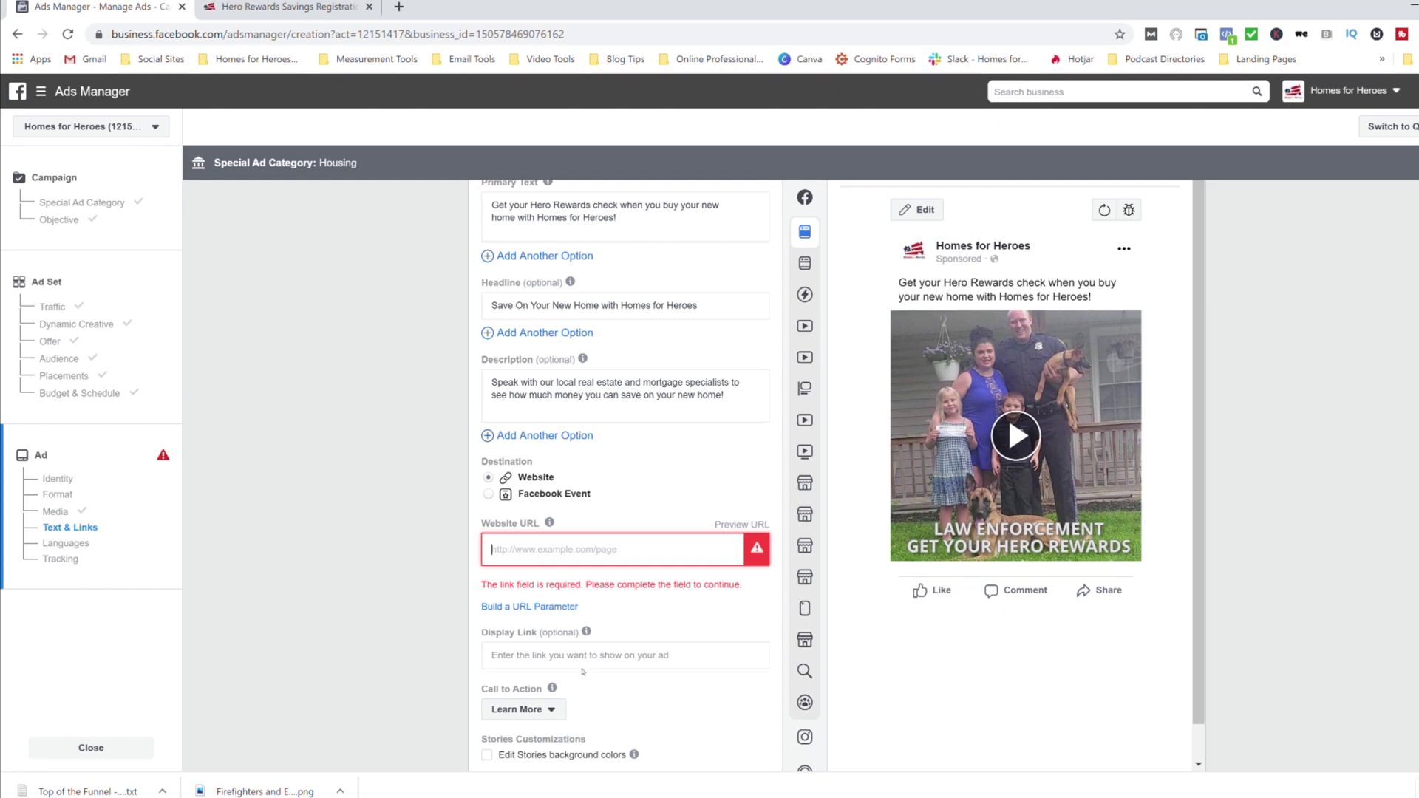
{"action": "key", "text": "ctrl+v"}
{"action": "left_click", "coordinate": [371, 468]}
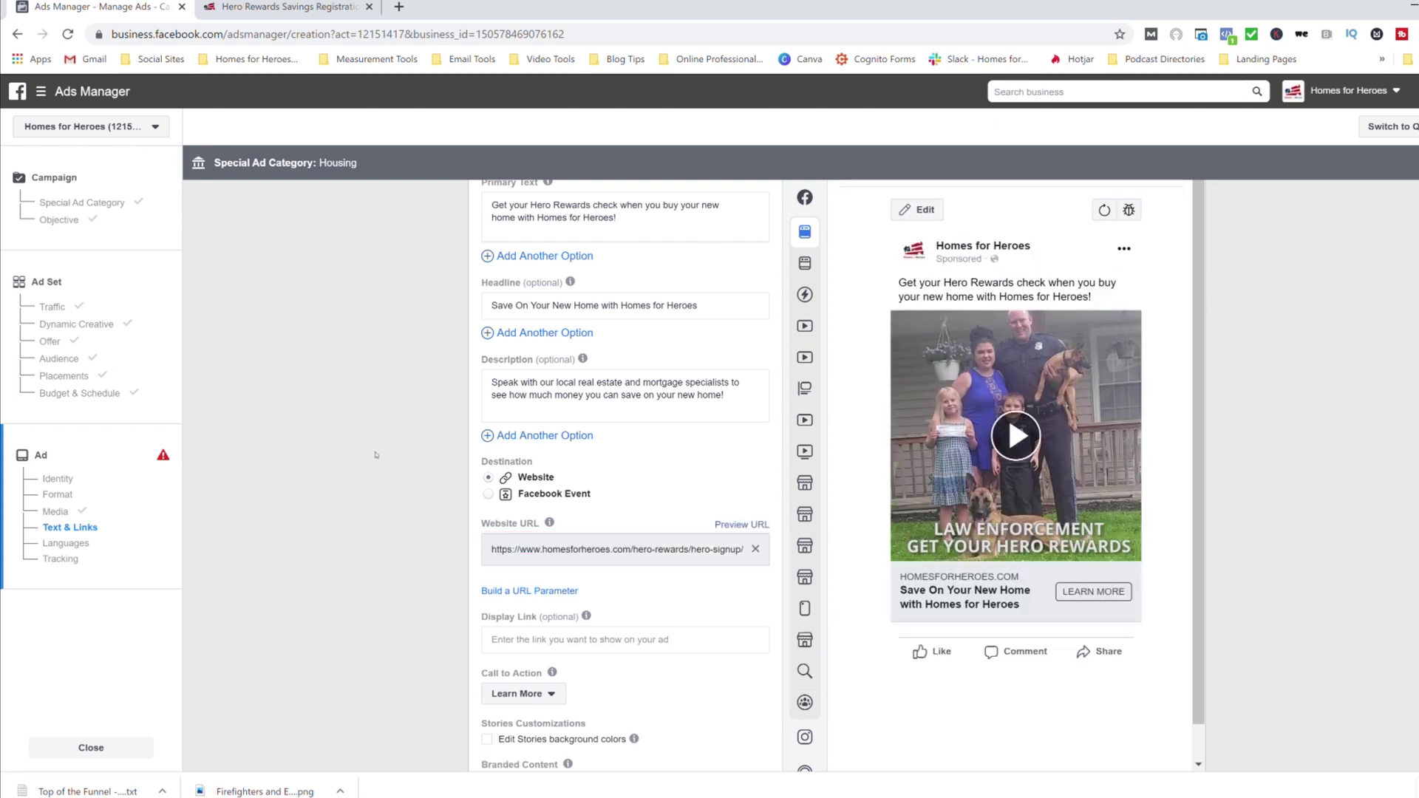
{"action": "left_click", "coordinate": [667, 555]}
{"action": "left_click_drag", "start_coordinate": [664, 551], "coordinate": [682, 550]}
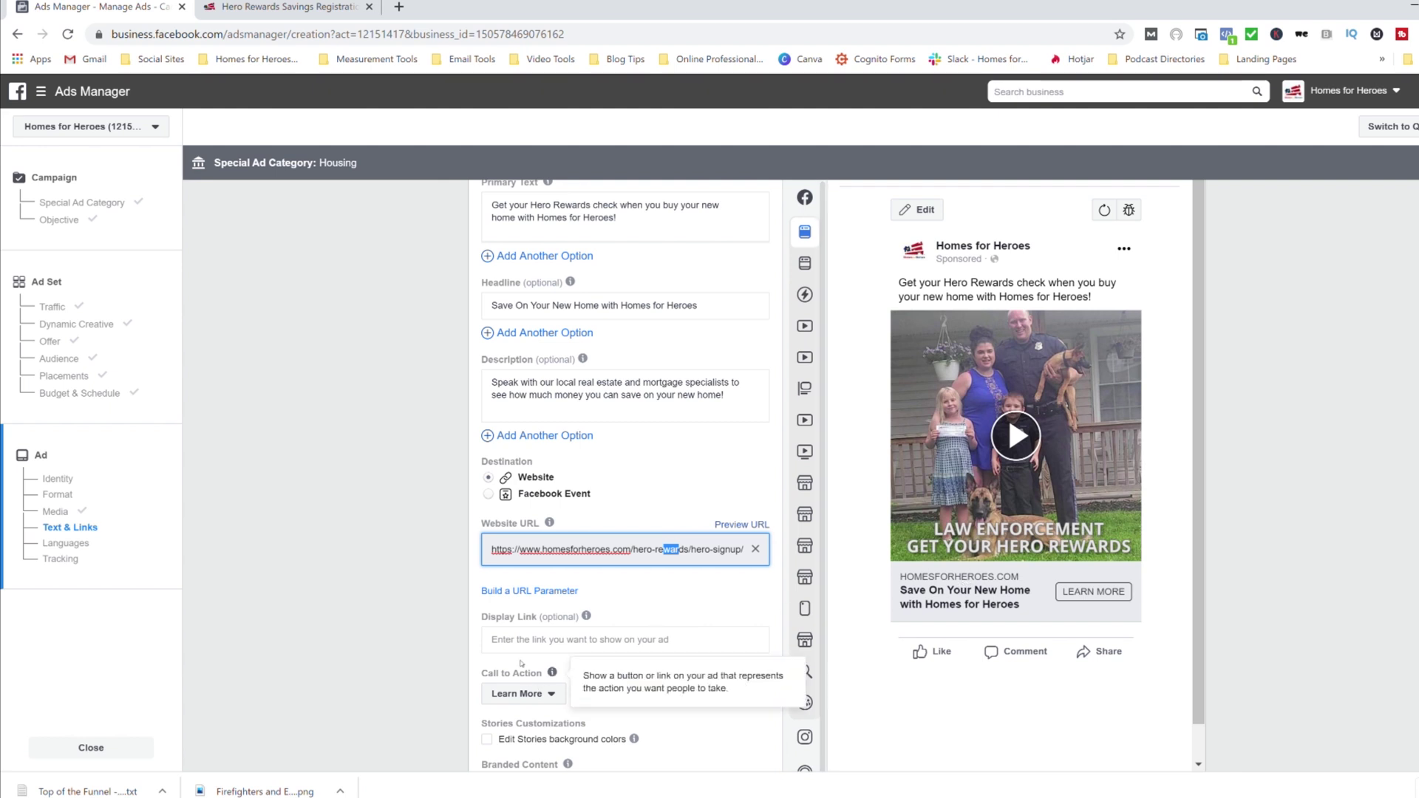
Set the ad's display link to HomesForHeroes.com.
{"action": "left_click", "coordinate": [636, 640]}
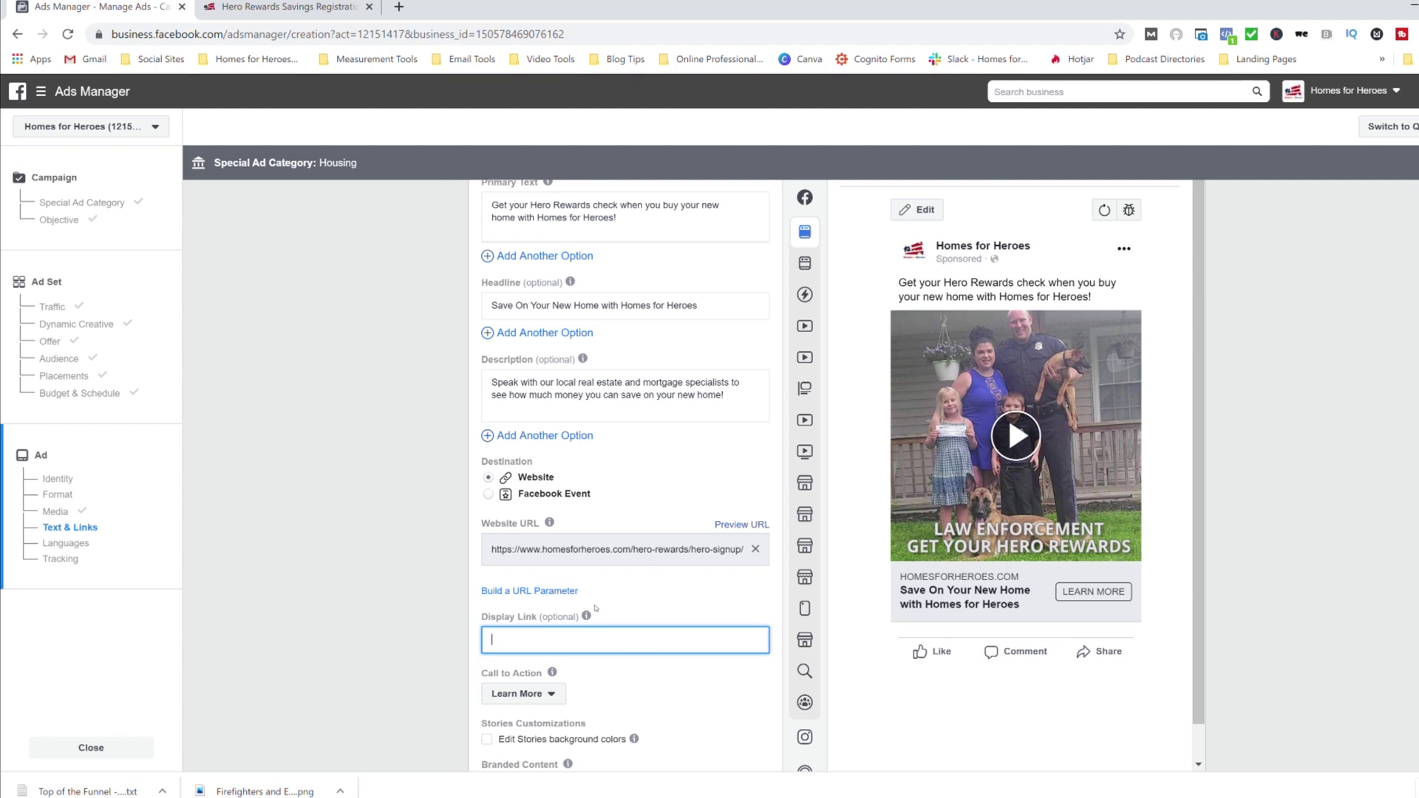
{"action": "type", "text": "HomesForHeroes.coim"}
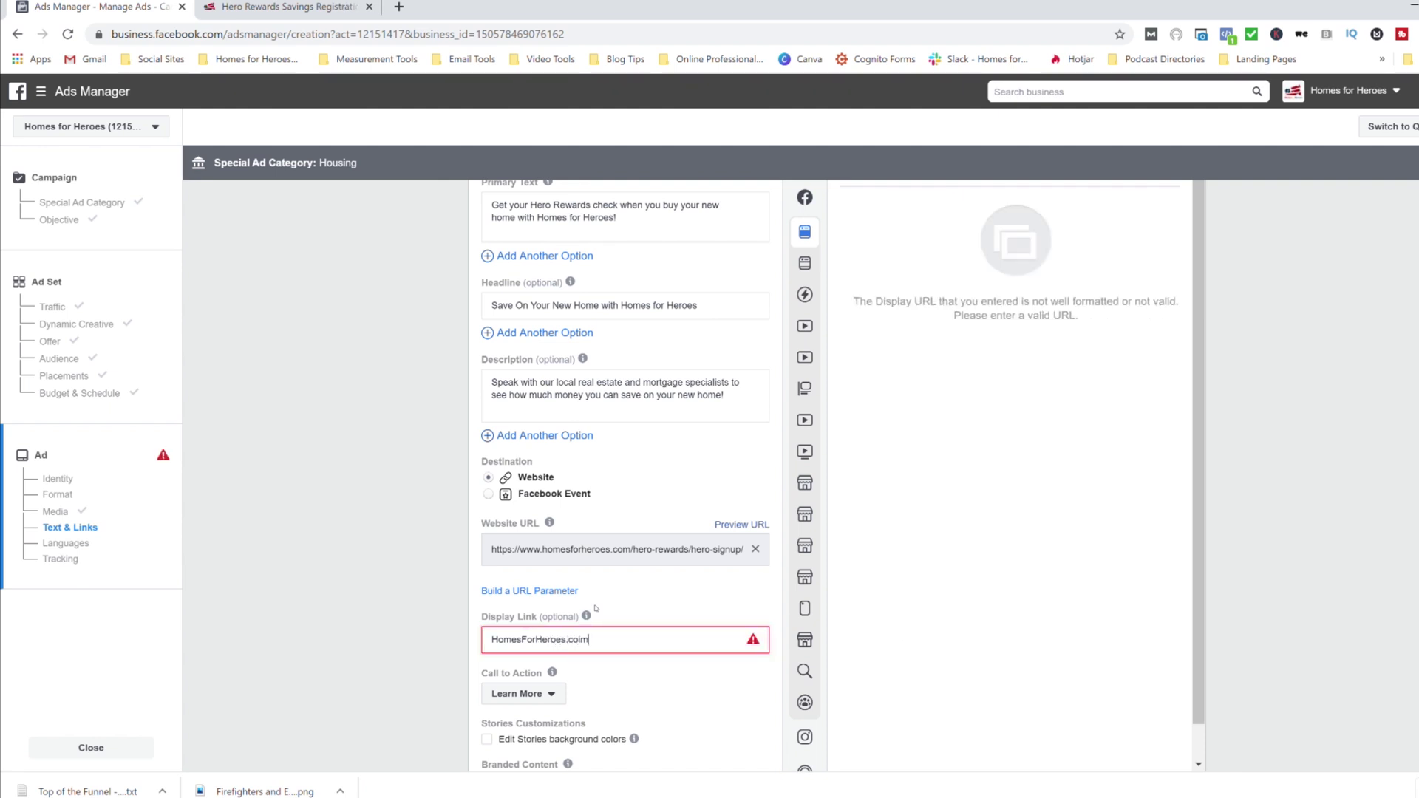
{"action": "key", "text": "BackSpace"}
{"action": "key", "text": "BackSpace"}
{"action": "type", "text": "m"}
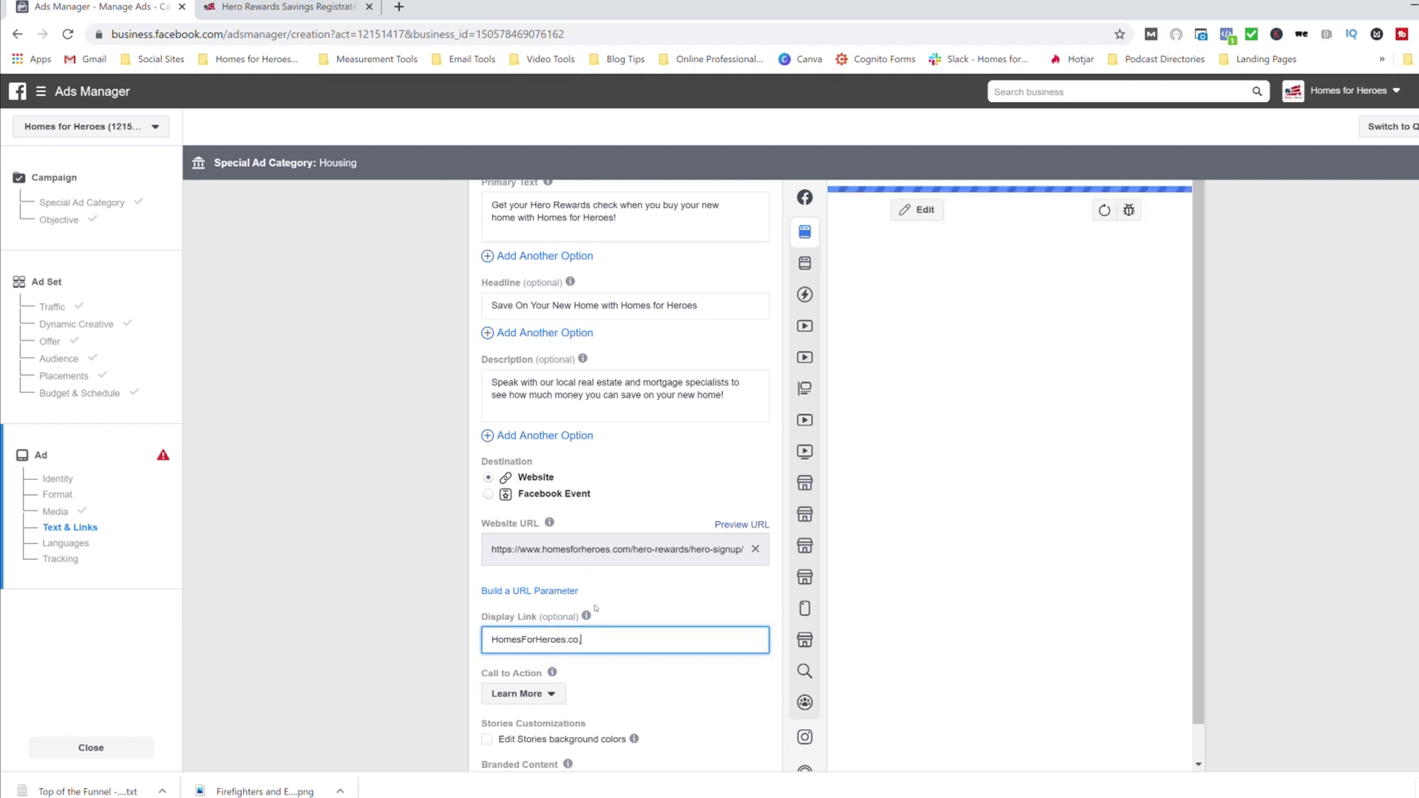
Try appending /SignUp to the display link and remove that ending again.
{"action": "type", "text": "/SignUp"}
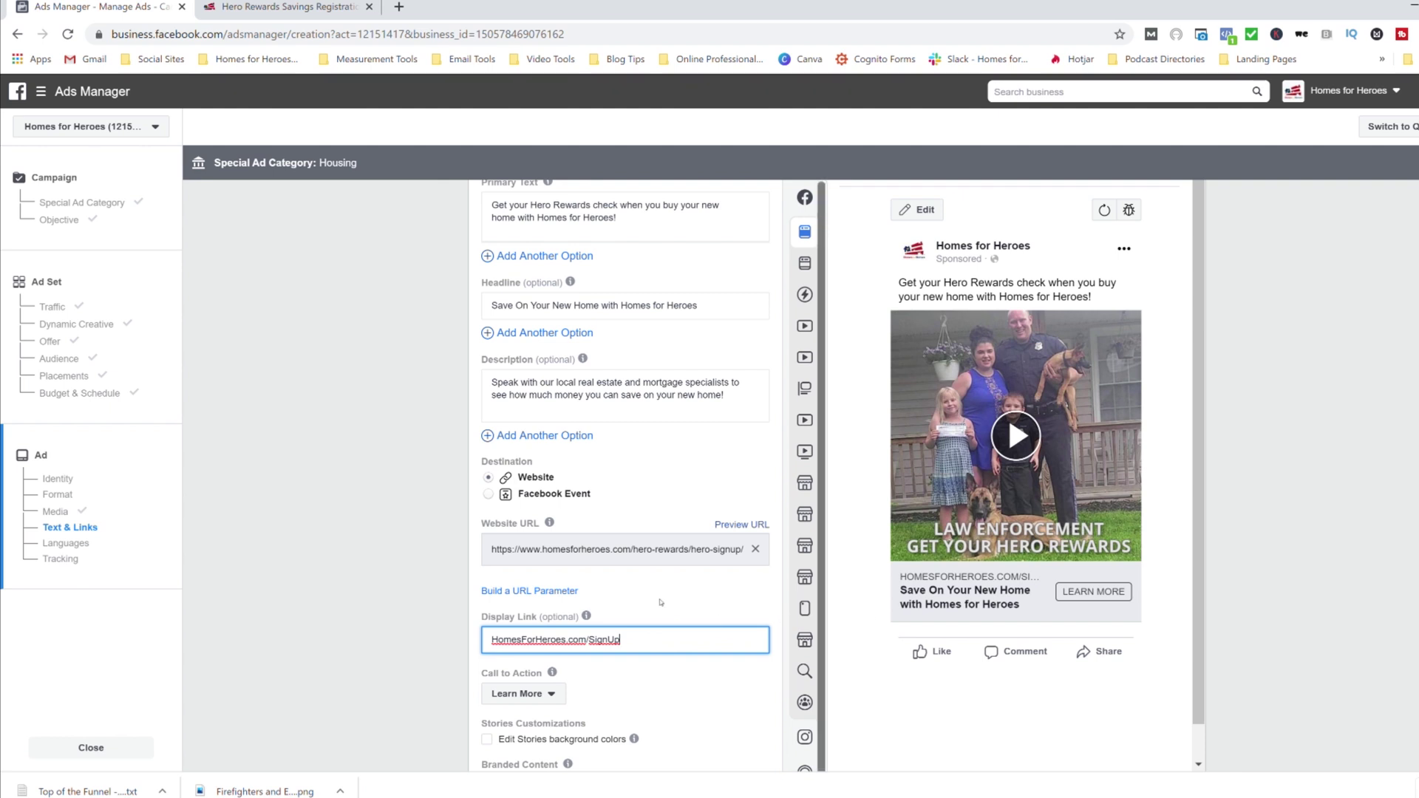
{"action": "left_click", "coordinate": [639, 641]}
{"action": "key", "text": "BackSpace"}
{"action": "key", "text": "BackSpace"}
{"action": "key", "text": "BackSpace"}
{"action": "key", "text": "BackSpace"}
{"action": "key", "text": "BackSpace"}
{"action": "key", "text": "BackSpace"}
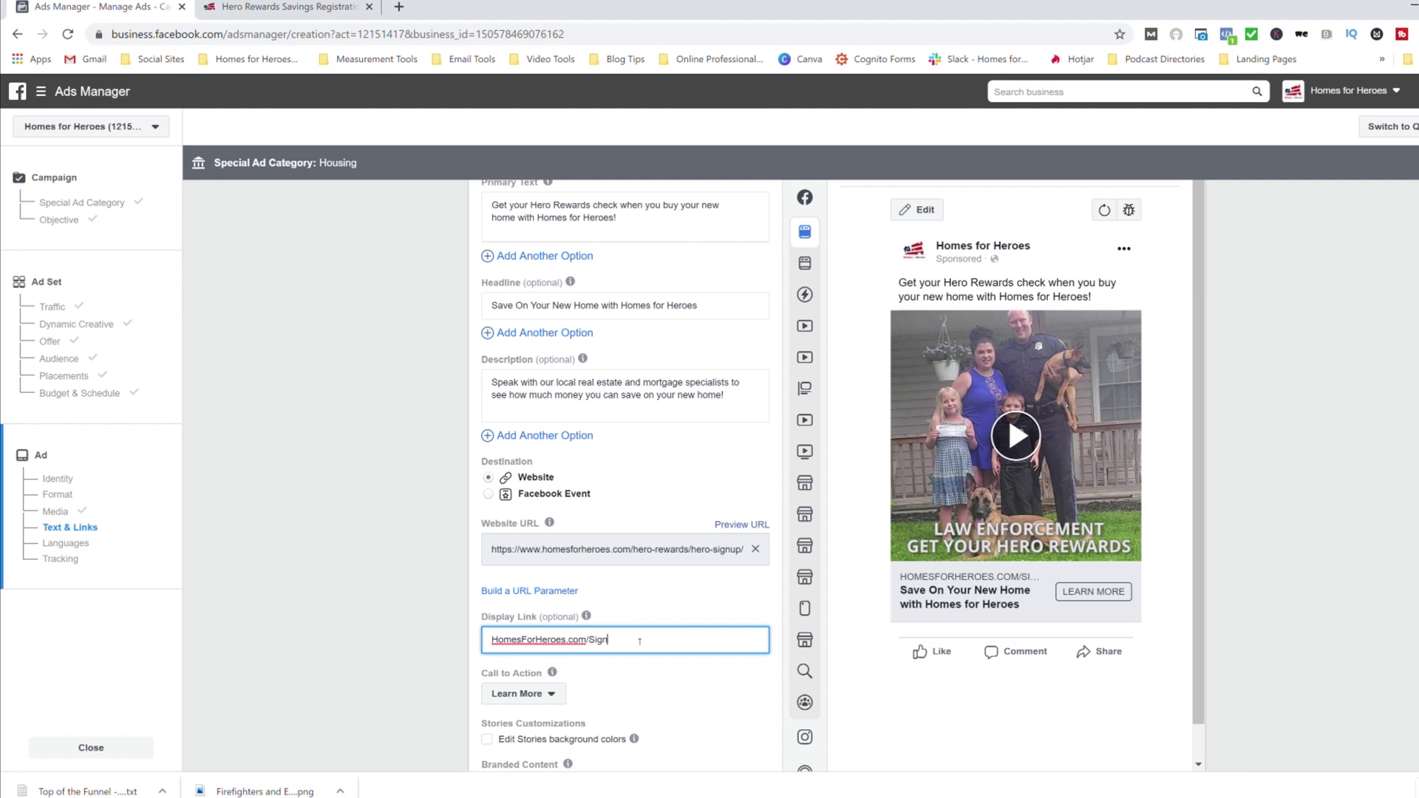
{"action": "key", "text": "BackSpace"}
{"action": "left_click", "coordinate": [353, 589]}
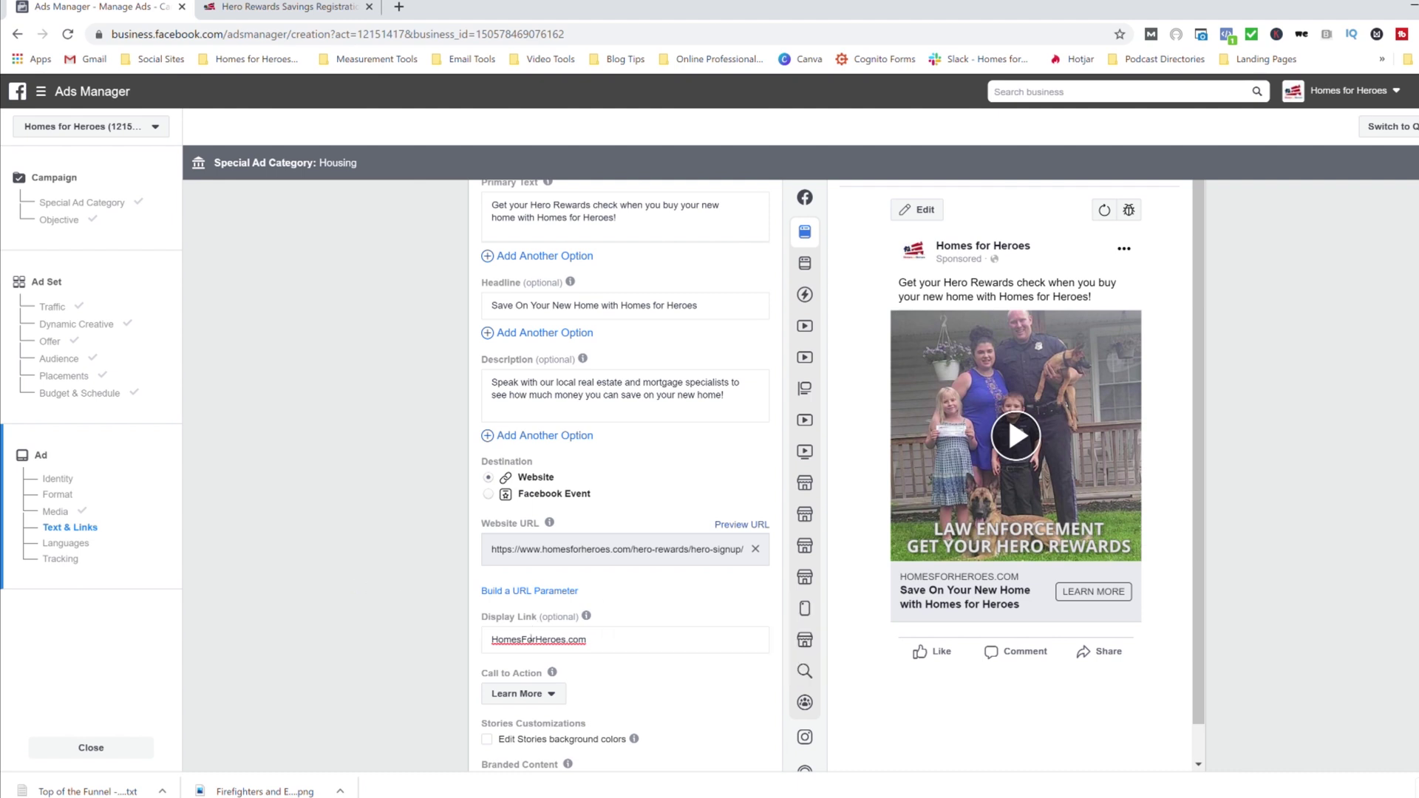
{"action": "triple_click", "coordinate": [587, 551]}
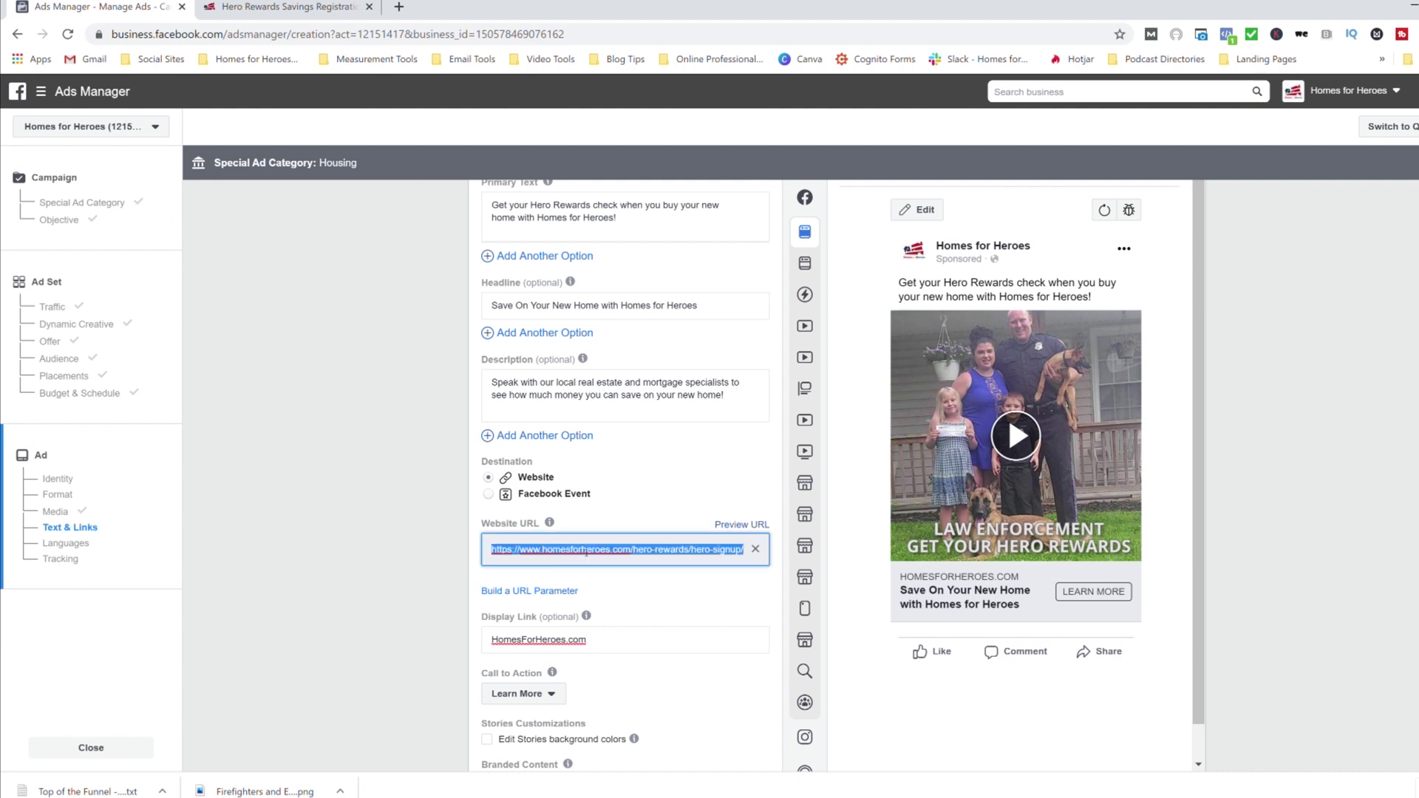
{"action": "left_click", "coordinate": [597, 558]}
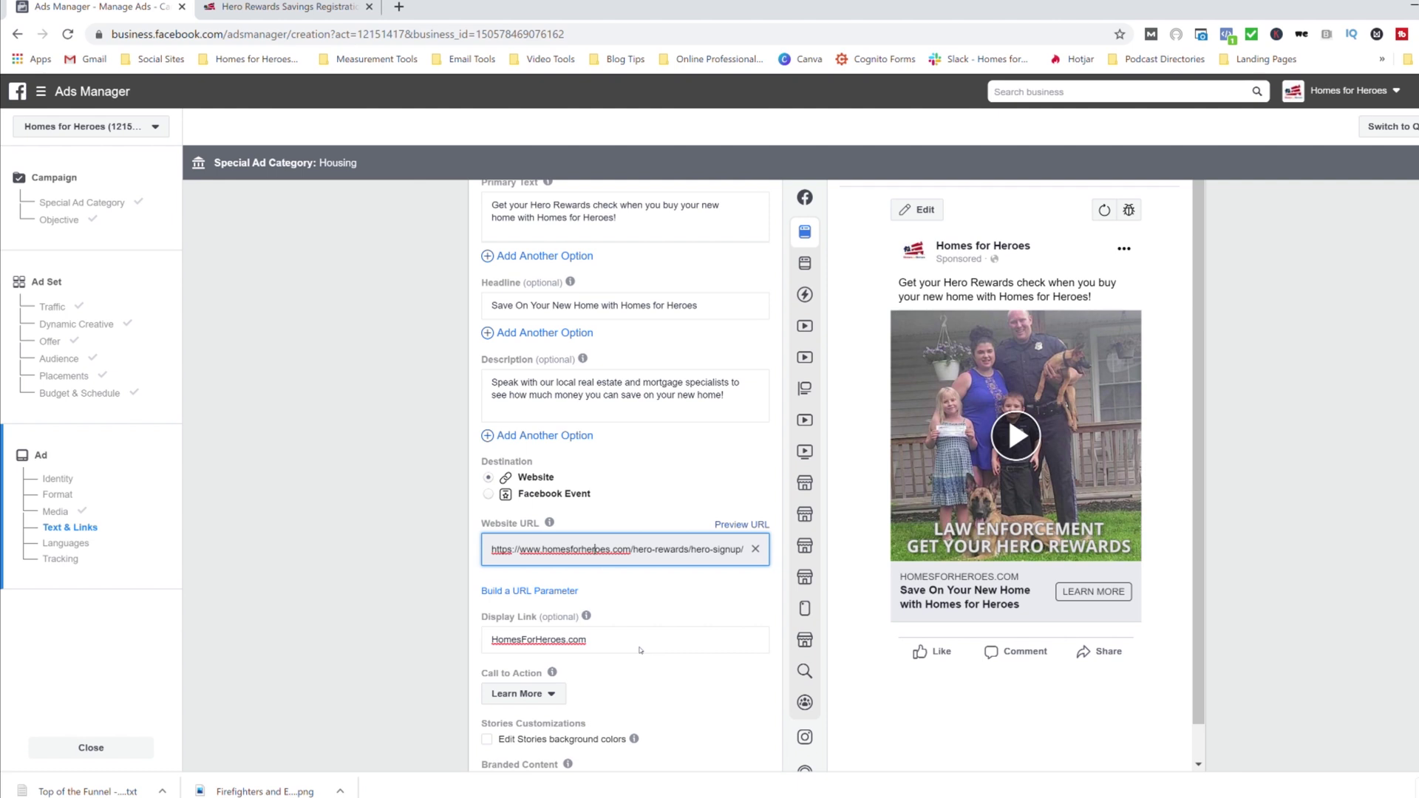
{"action": "left_click", "coordinate": [396, 567]}
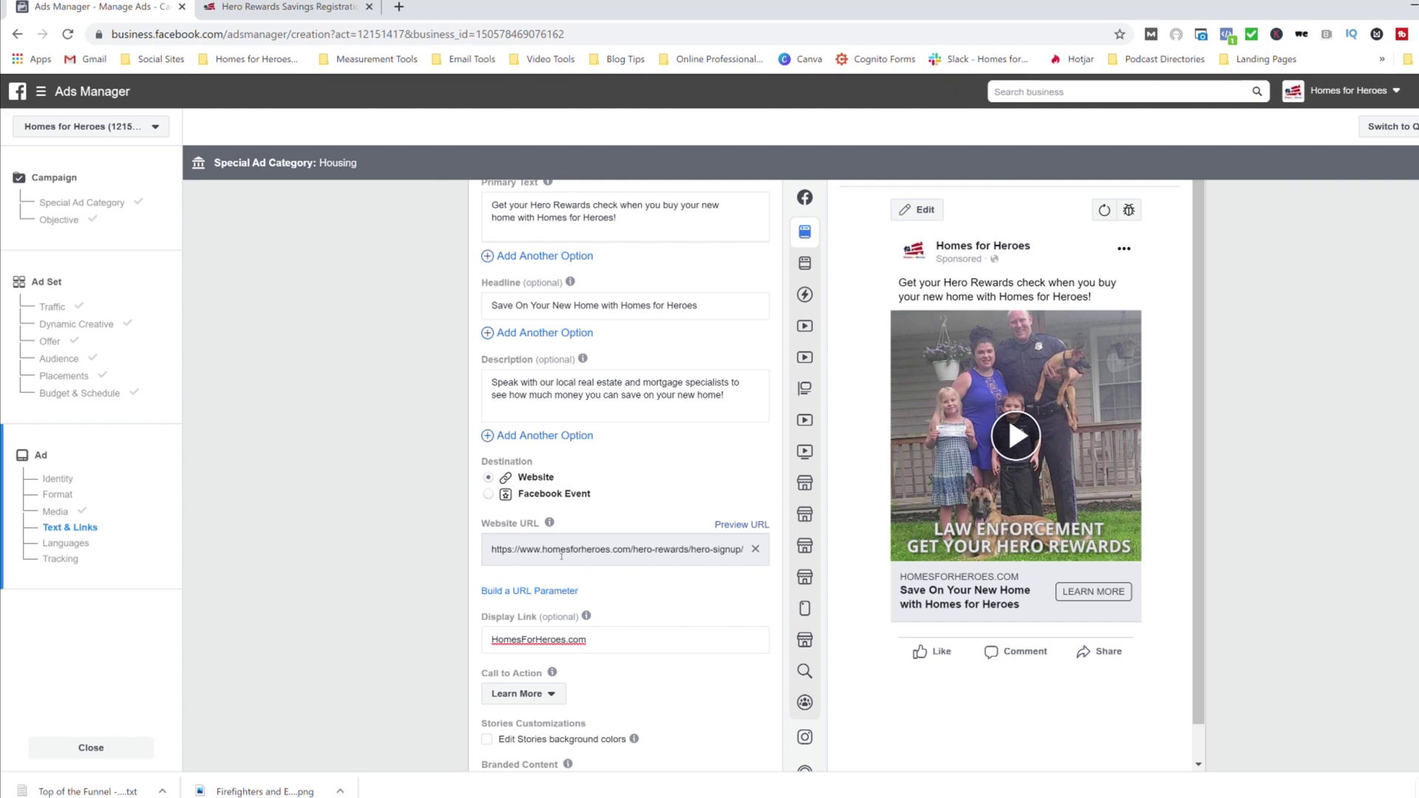
{"action": "left_click", "coordinate": [596, 643]}
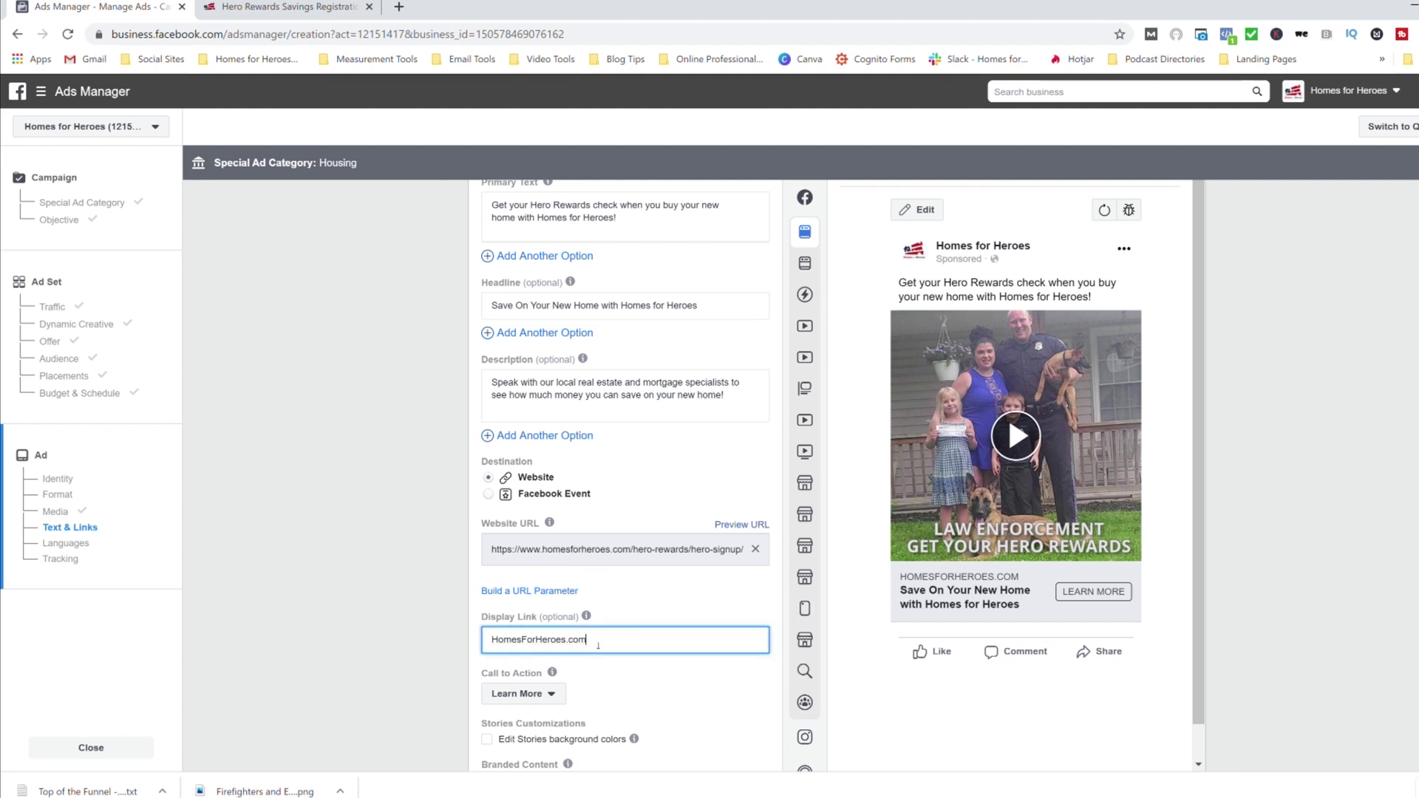
{"action": "triple_click", "coordinate": [606, 553]}
{"action": "left_click", "coordinate": [464, 611]}
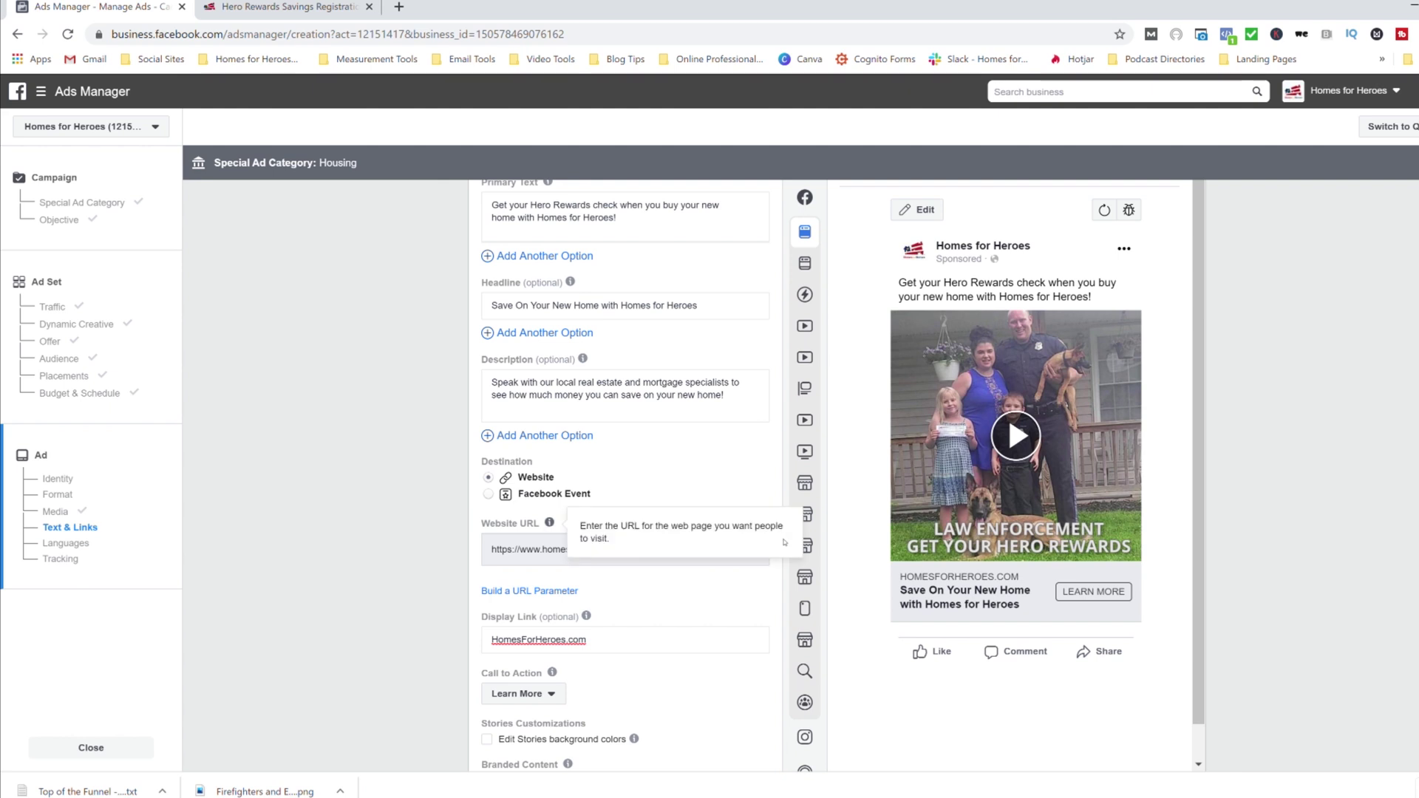
Review the available call-to-action options and set the ad's call to action to Sign Up.
{"action": "scroll", "coordinate": [452, 611], "scroll_direction": "down", "scroll_amount": 3}
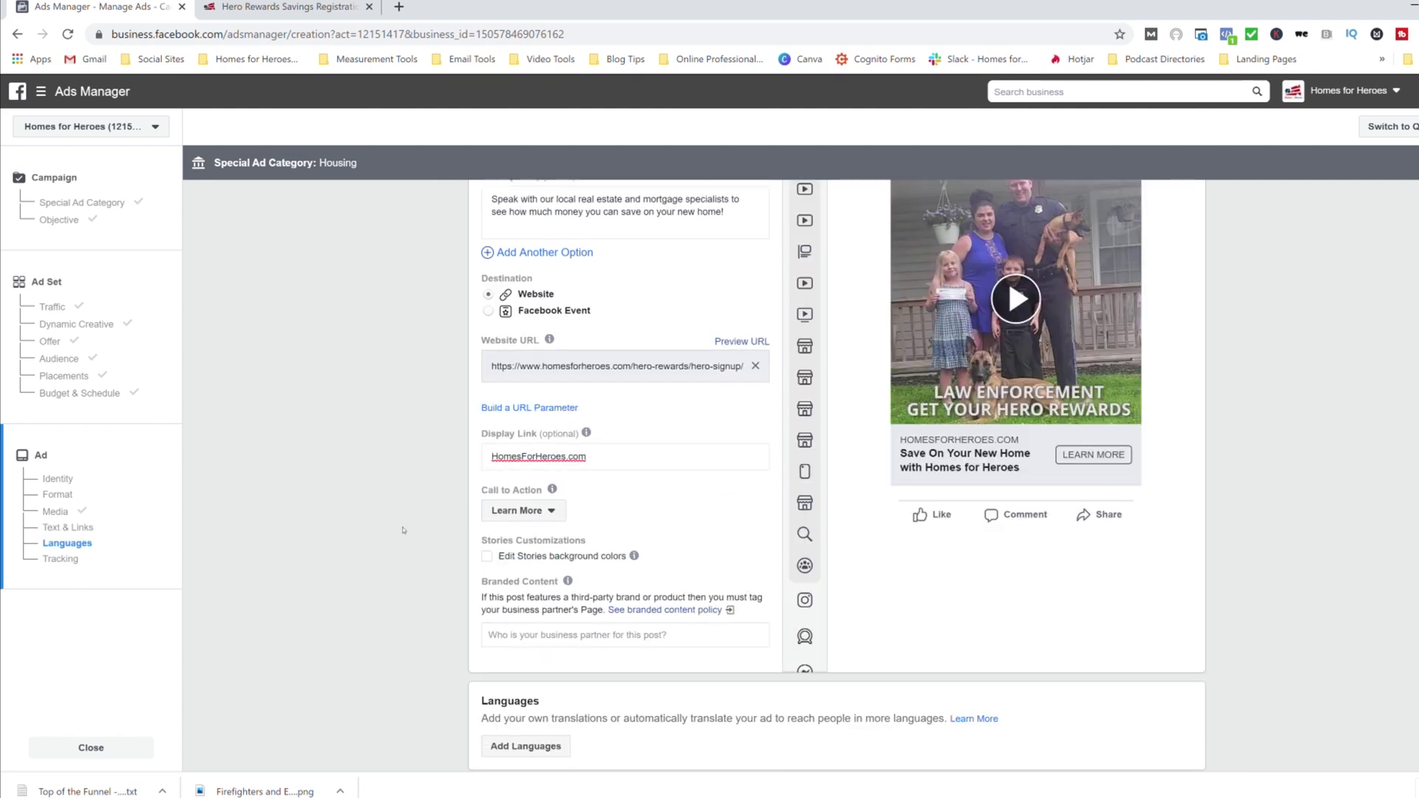
{"action": "left_click", "coordinate": [537, 515]}
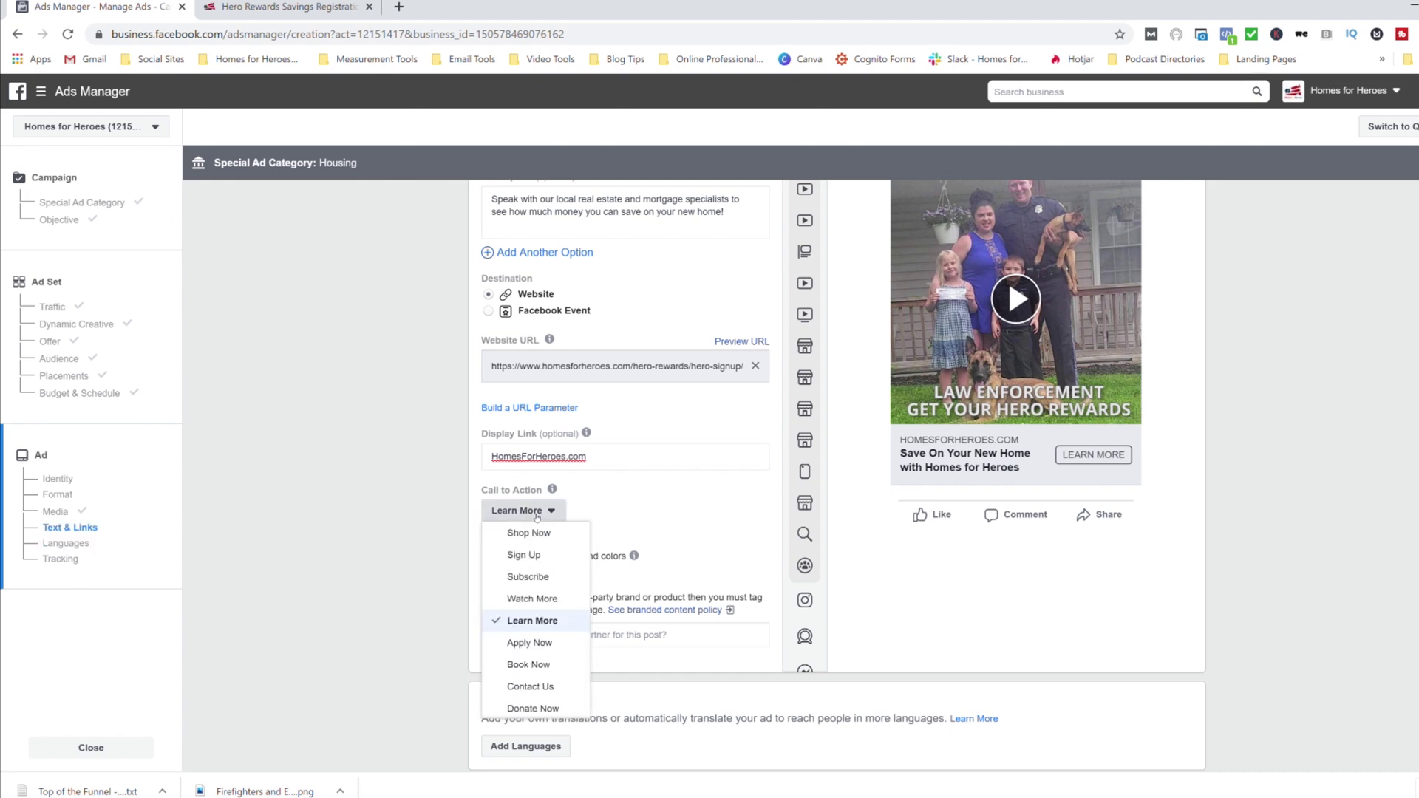
{"action": "scroll", "coordinate": [561, 643], "scroll_direction": "down", "scroll_amount": 2}
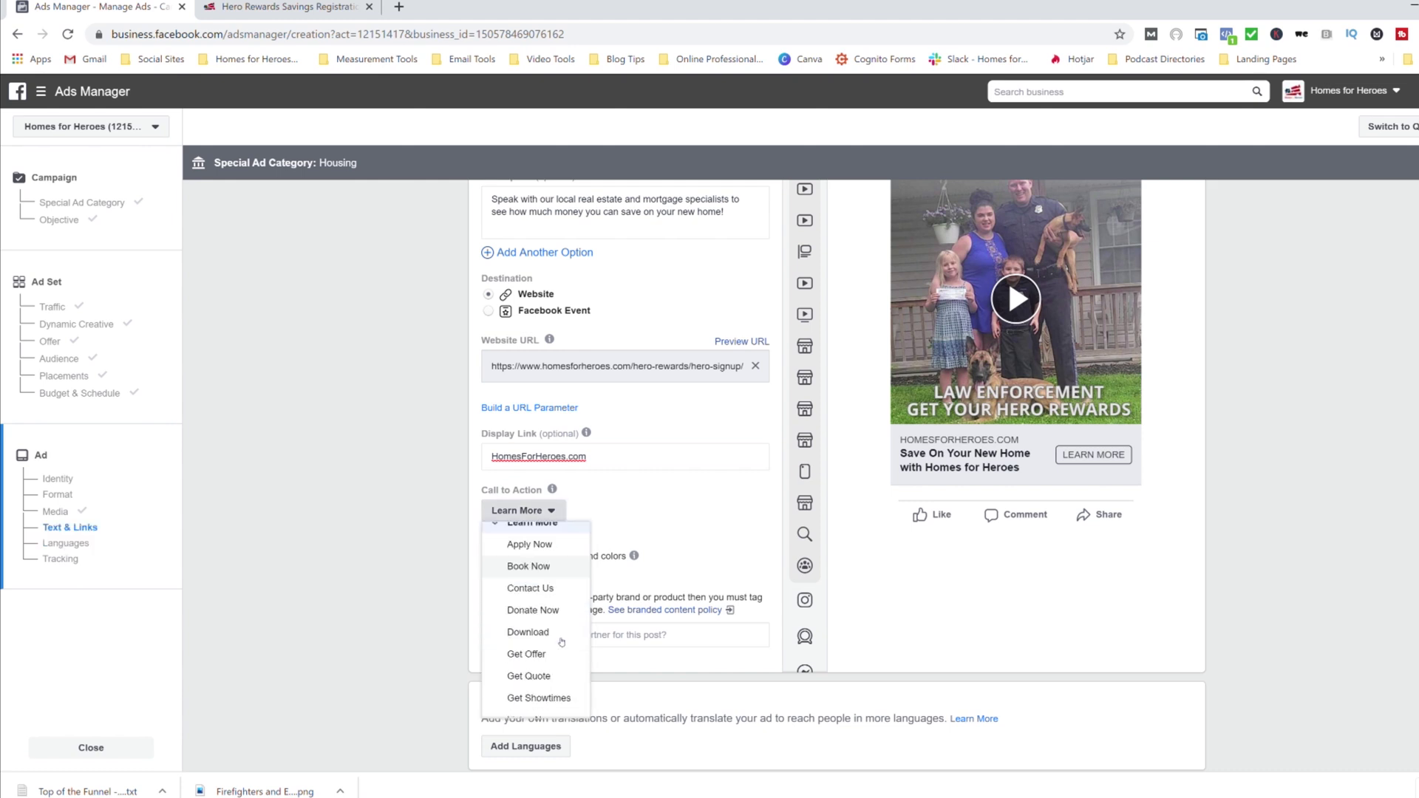
{"action": "scroll", "coordinate": [562, 642], "scroll_direction": "up", "scroll_amount": 2}
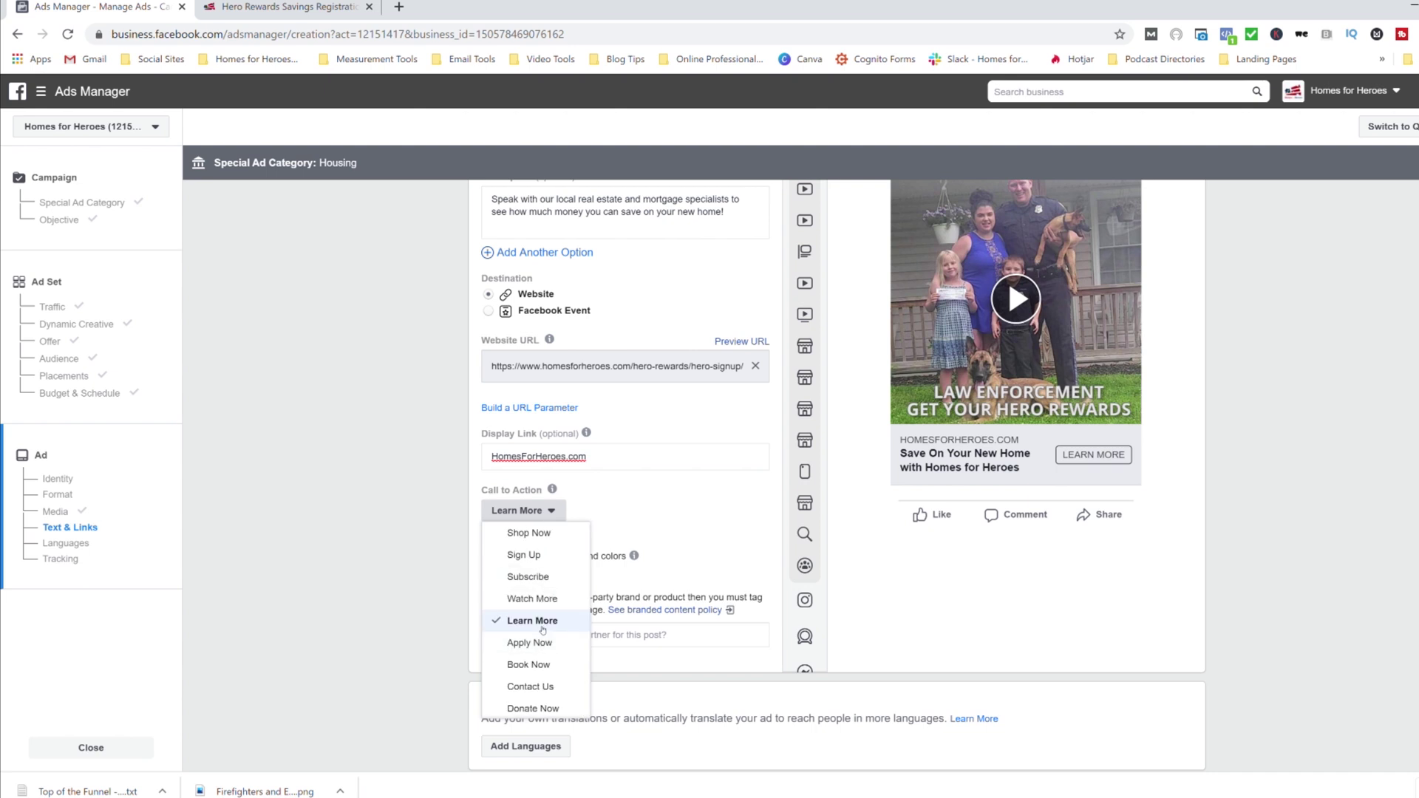
{"action": "left_click", "coordinate": [531, 555]}
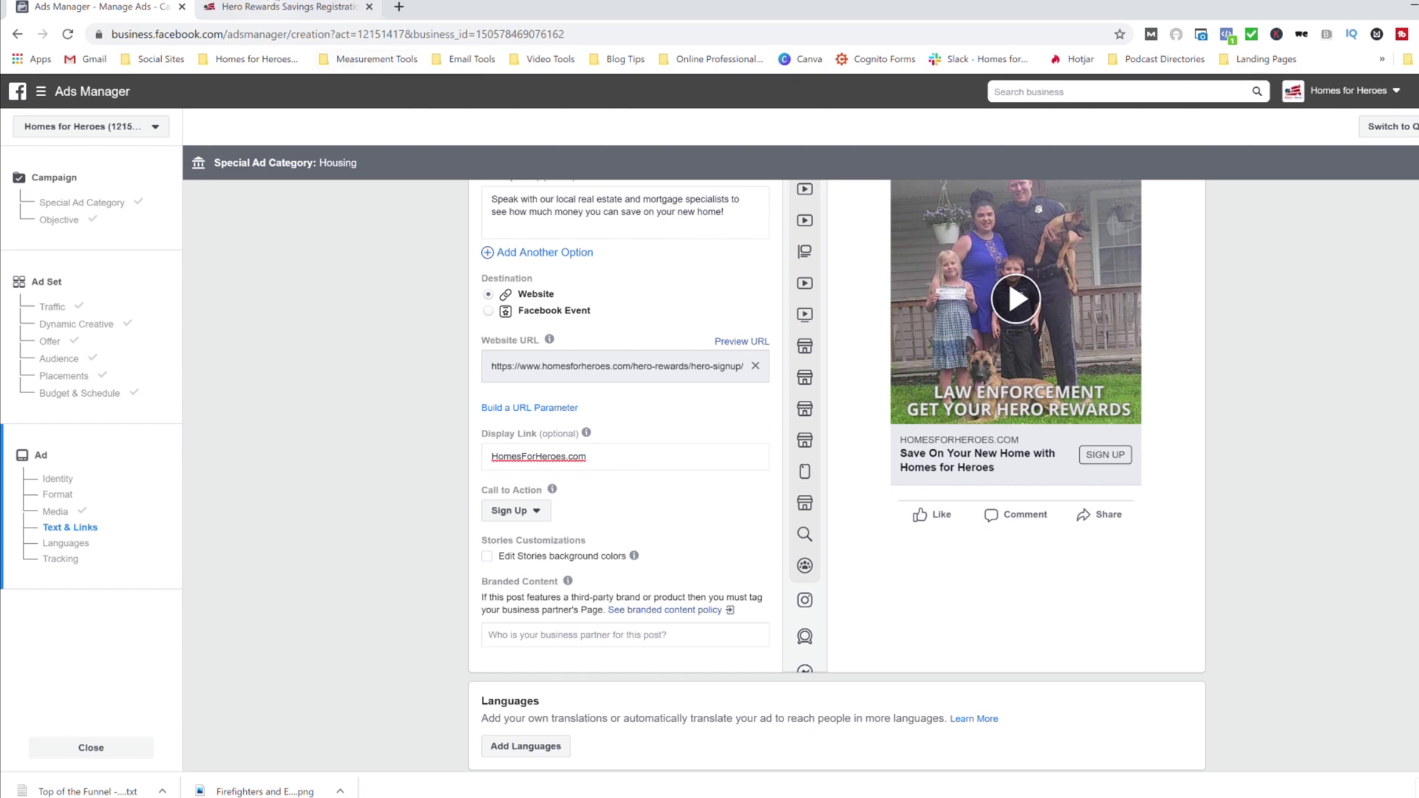
Change the ad's call to action to Learn More.
{"action": "left_click", "coordinate": [288, 7]}
{"action": "left_click", "coordinate": [97, 6]}
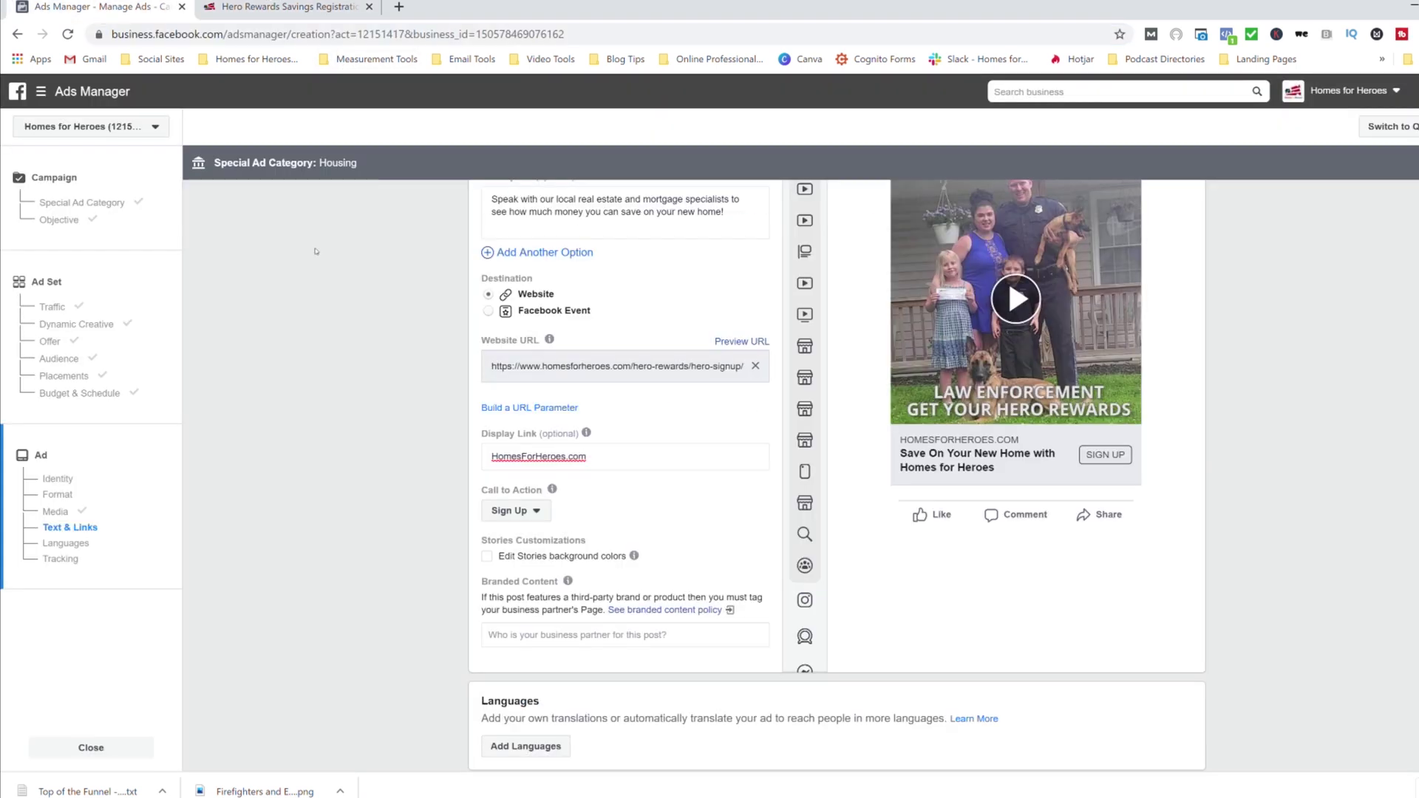
{"action": "left_click", "coordinate": [536, 515]}
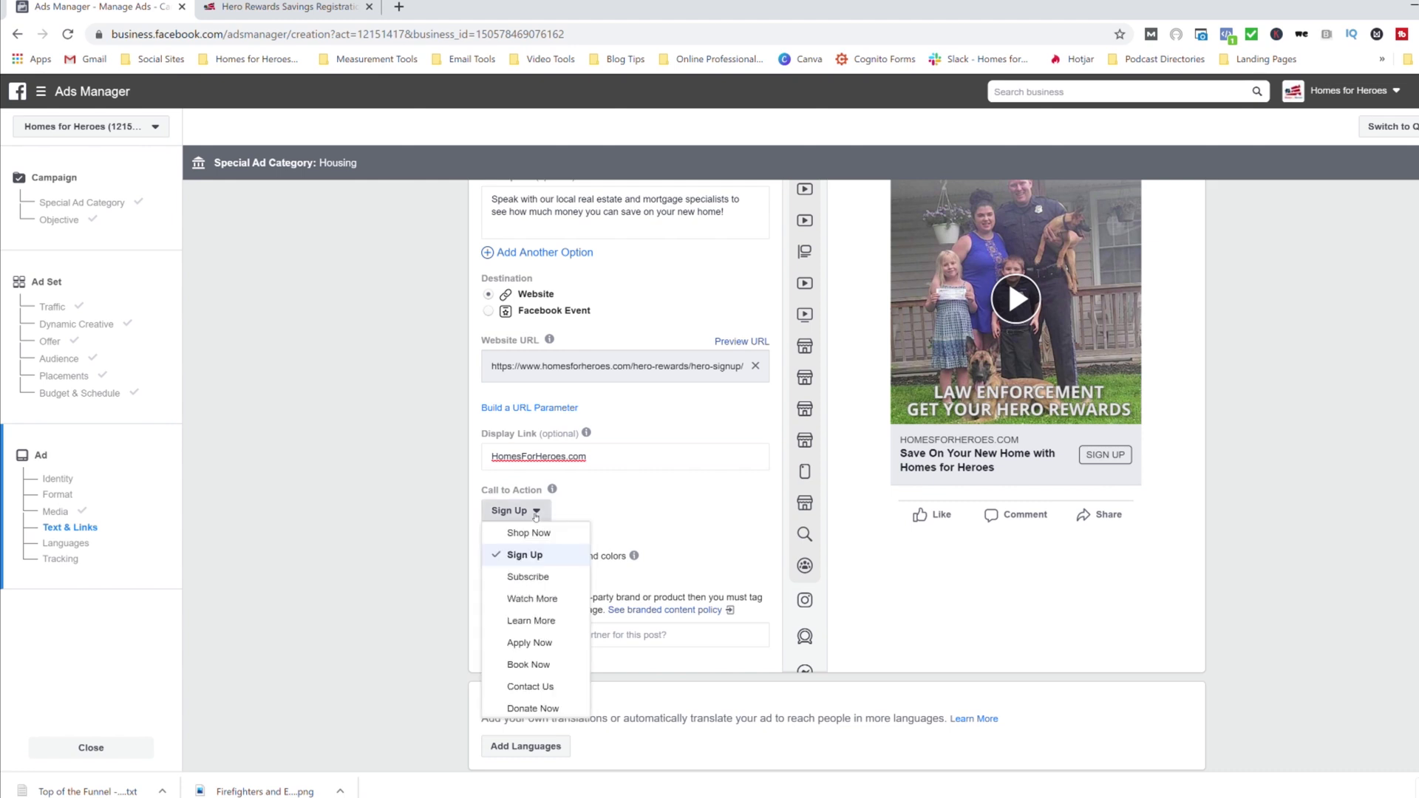
{"action": "left_click", "coordinate": [543, 621]}
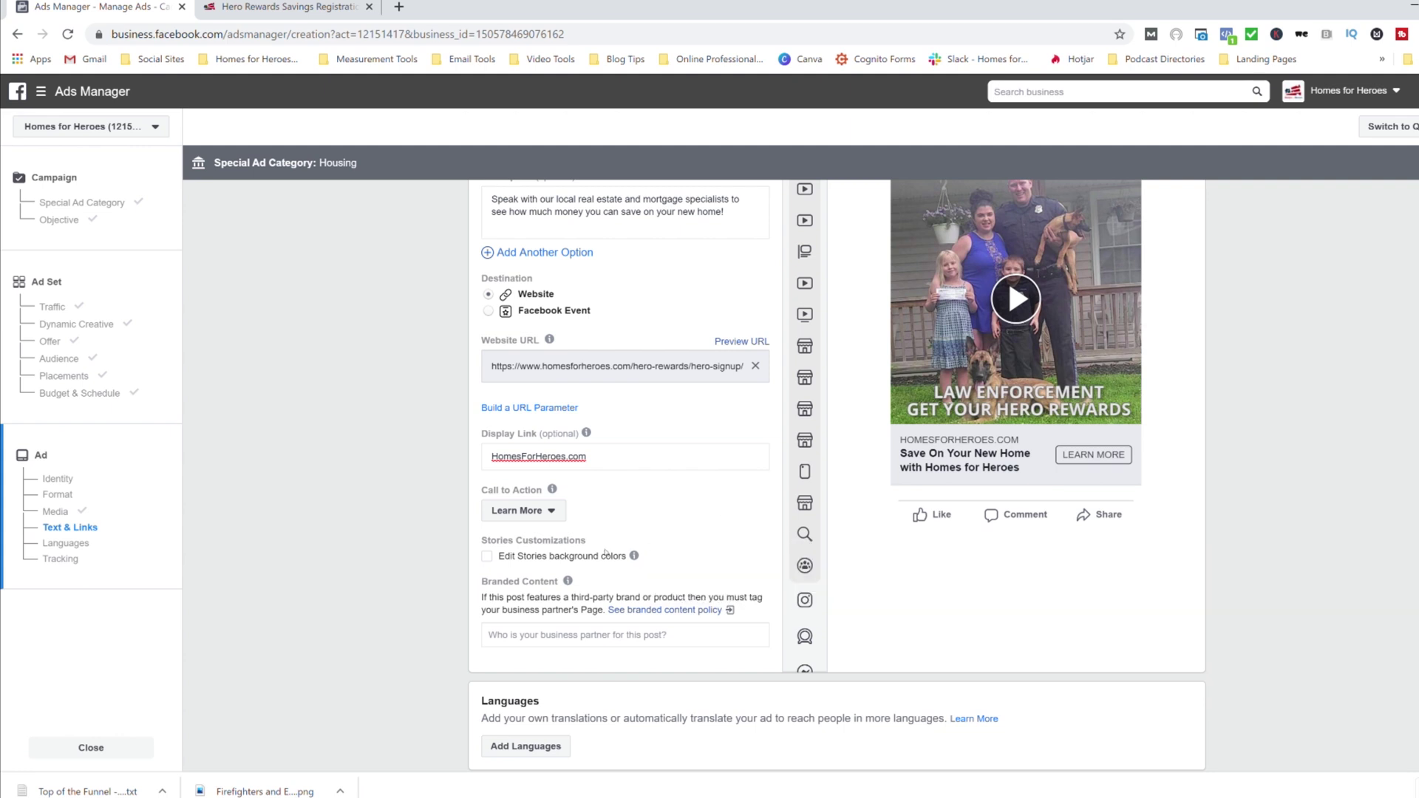
{"action": "left_click", "coordinate": [547, 517]}
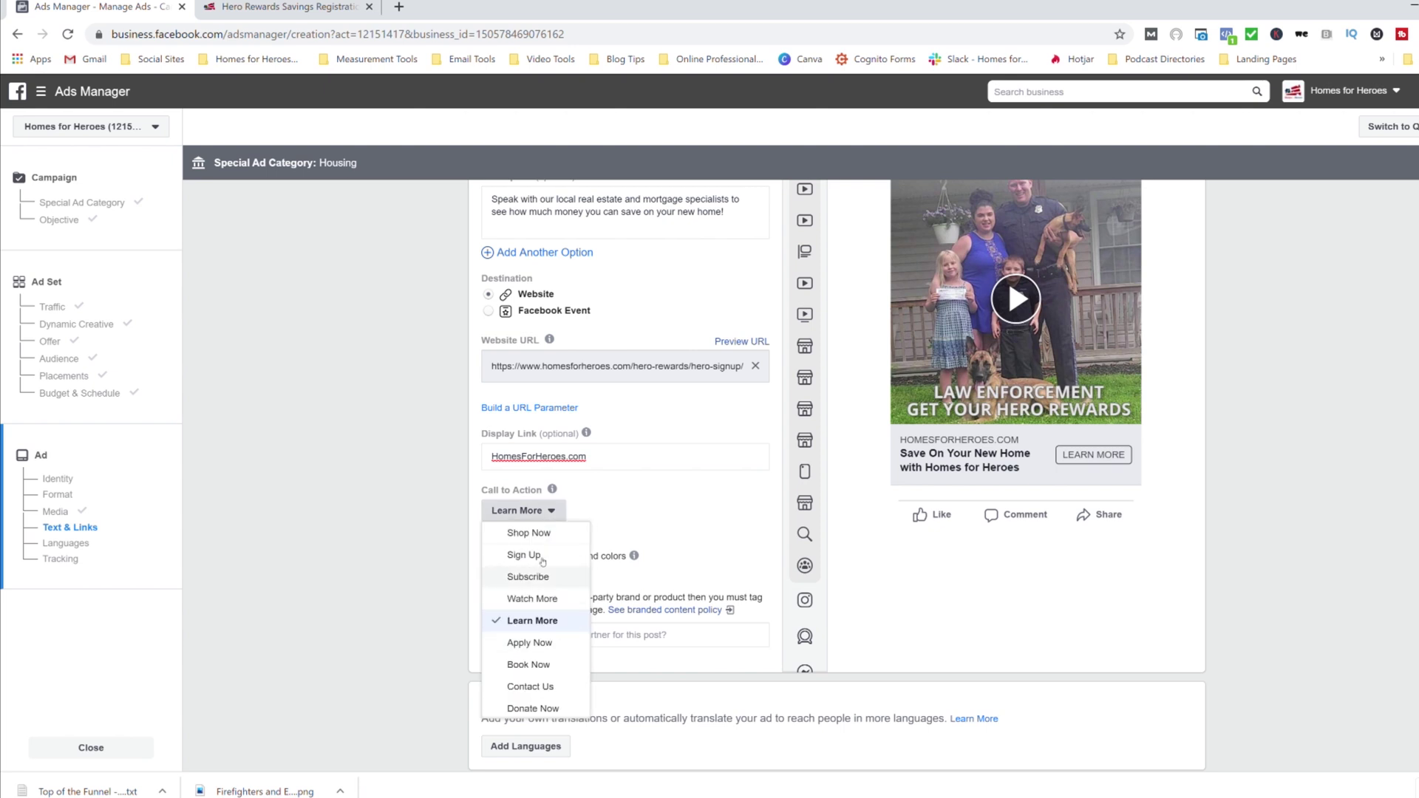
{"action": "left_click", "coordinate": [625, 518]}
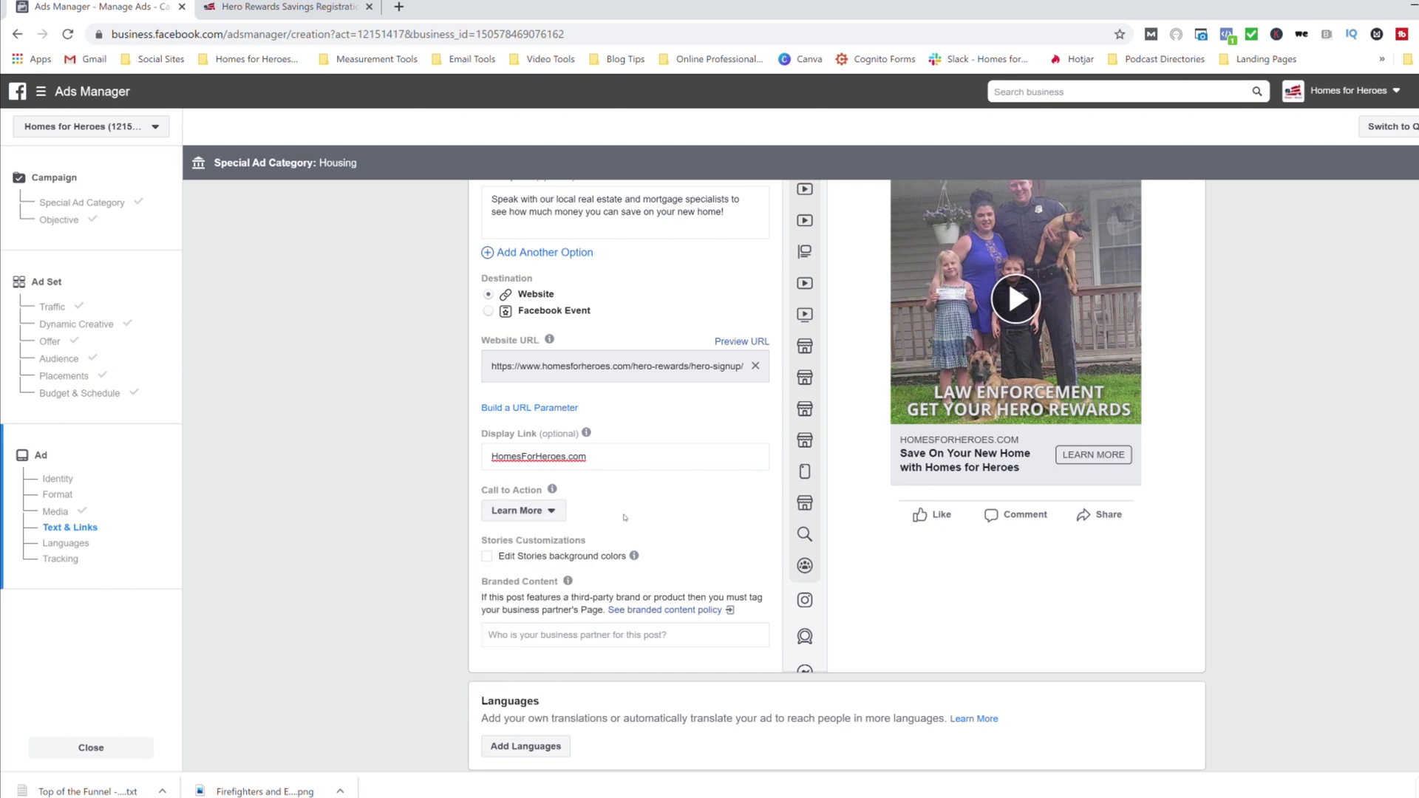
Check the ad's tracking, text and link settings, and confirm the campaign.
{"action": "scroll", "coordinate": [624, 517], "scroll_direction": "down", "scroll_amount": 5}
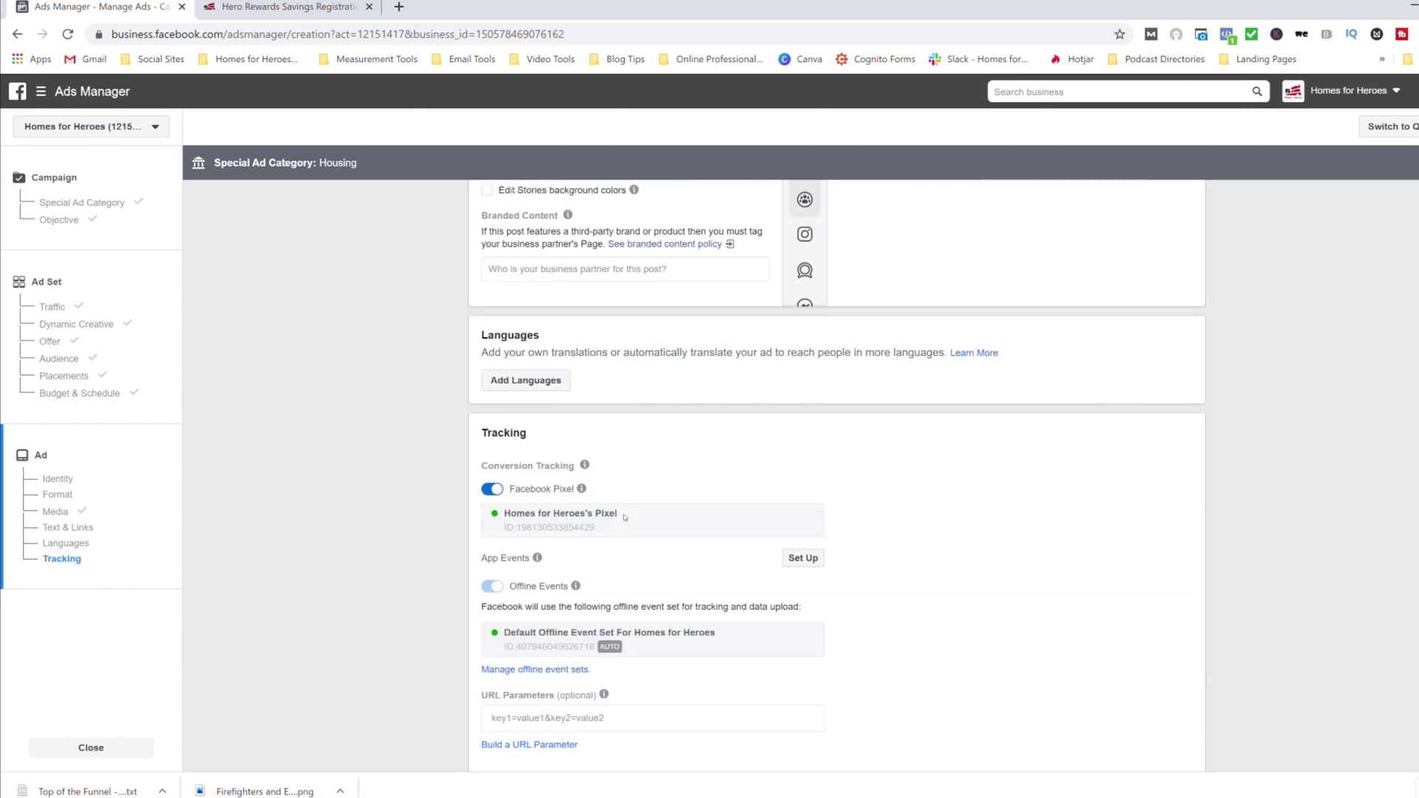
{"action": "scroll", "coordinate": [624, 517], "scroll_direction": "down", "scroll_amount": 3}
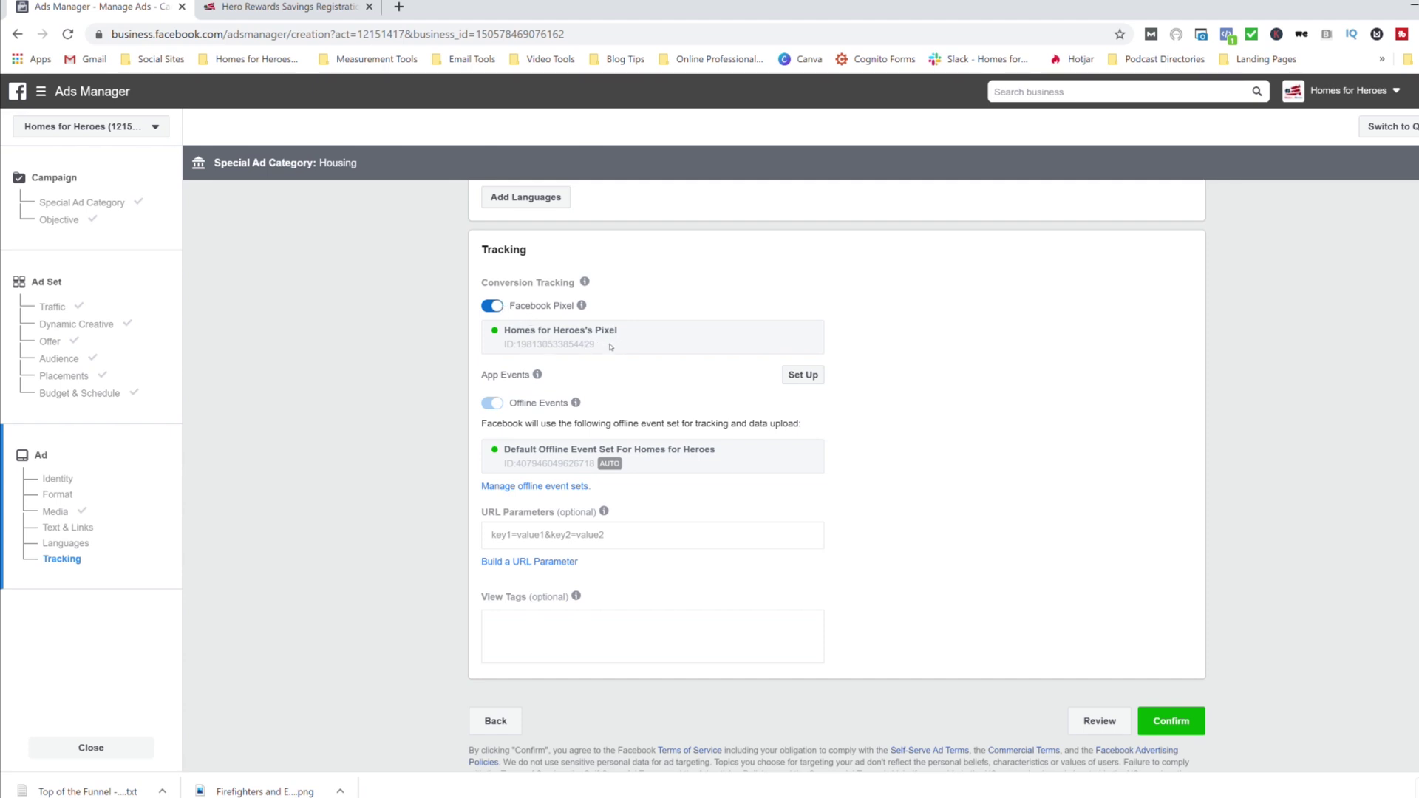
{"action": "scroll", "coordinate": [678, 388], "scroll_direction": "up", "scroll_amount": 2}
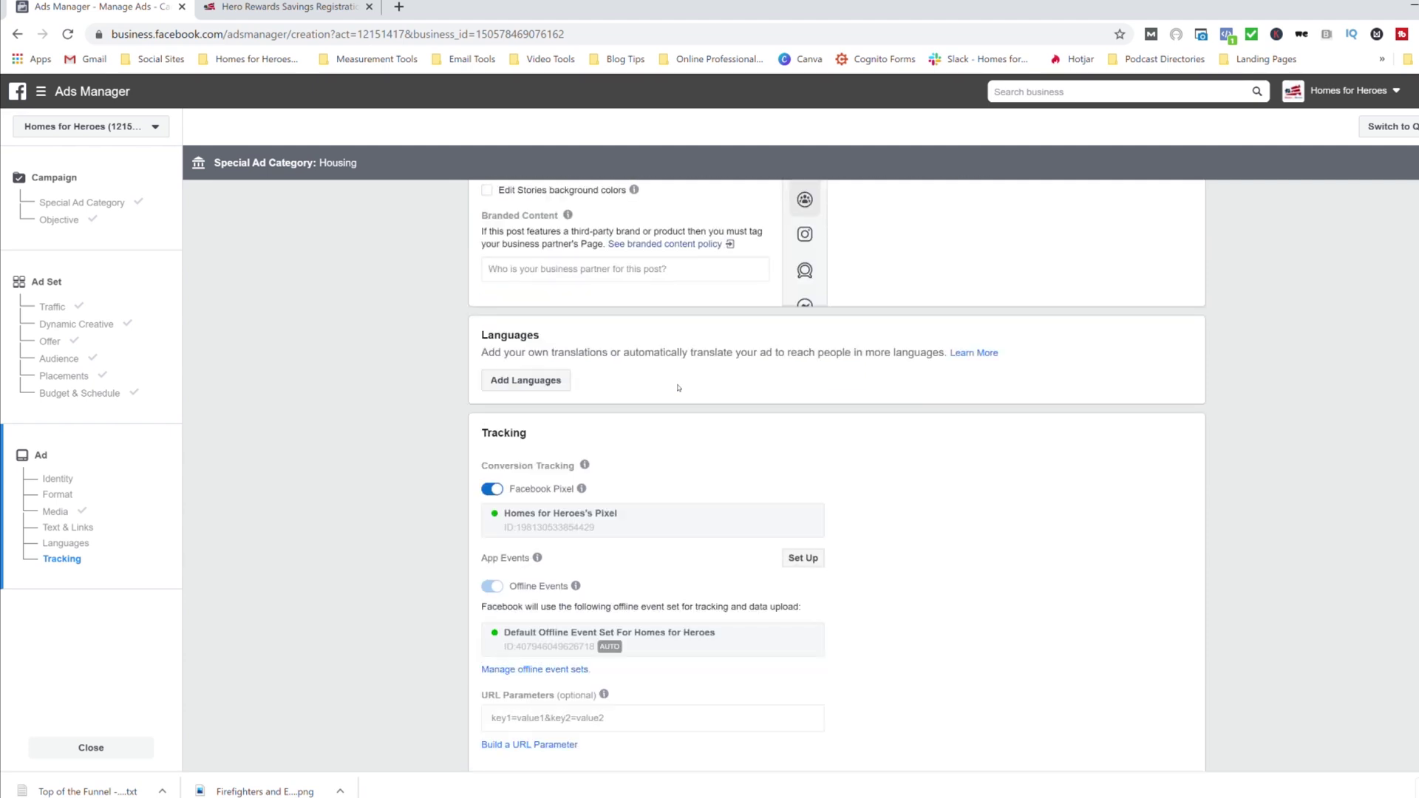
{"action": "scroll", "coordinate": [679, 387], "scroll_direction": "up", "scroll_amount": 2}
{"action": "scroll", "coordinate": [684, 387], "scroll_direction": "up", "scroll_amount": 8}
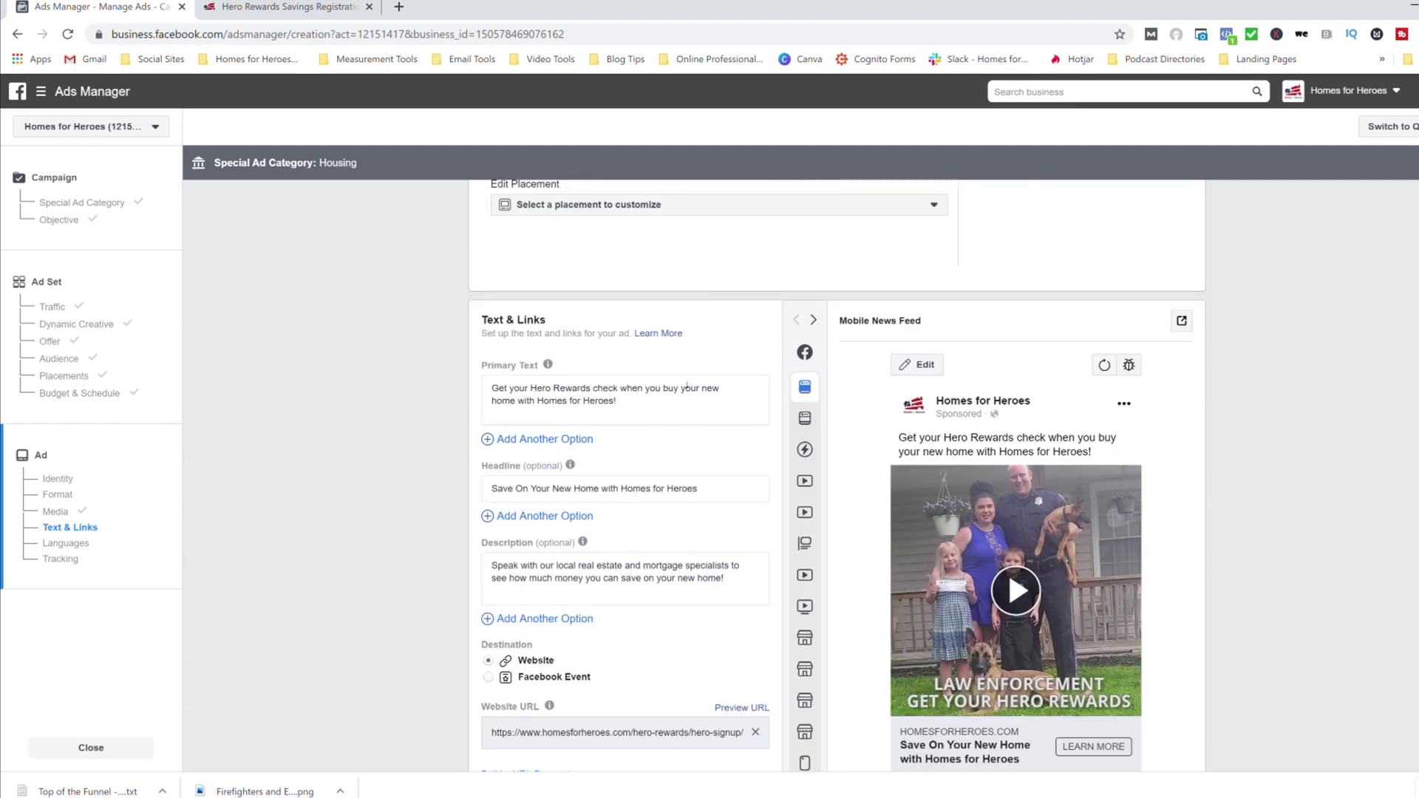
{"action": "scroll", "coordinate": [687, 387], "scroll_direction": "down", "scroll_amount": 15}
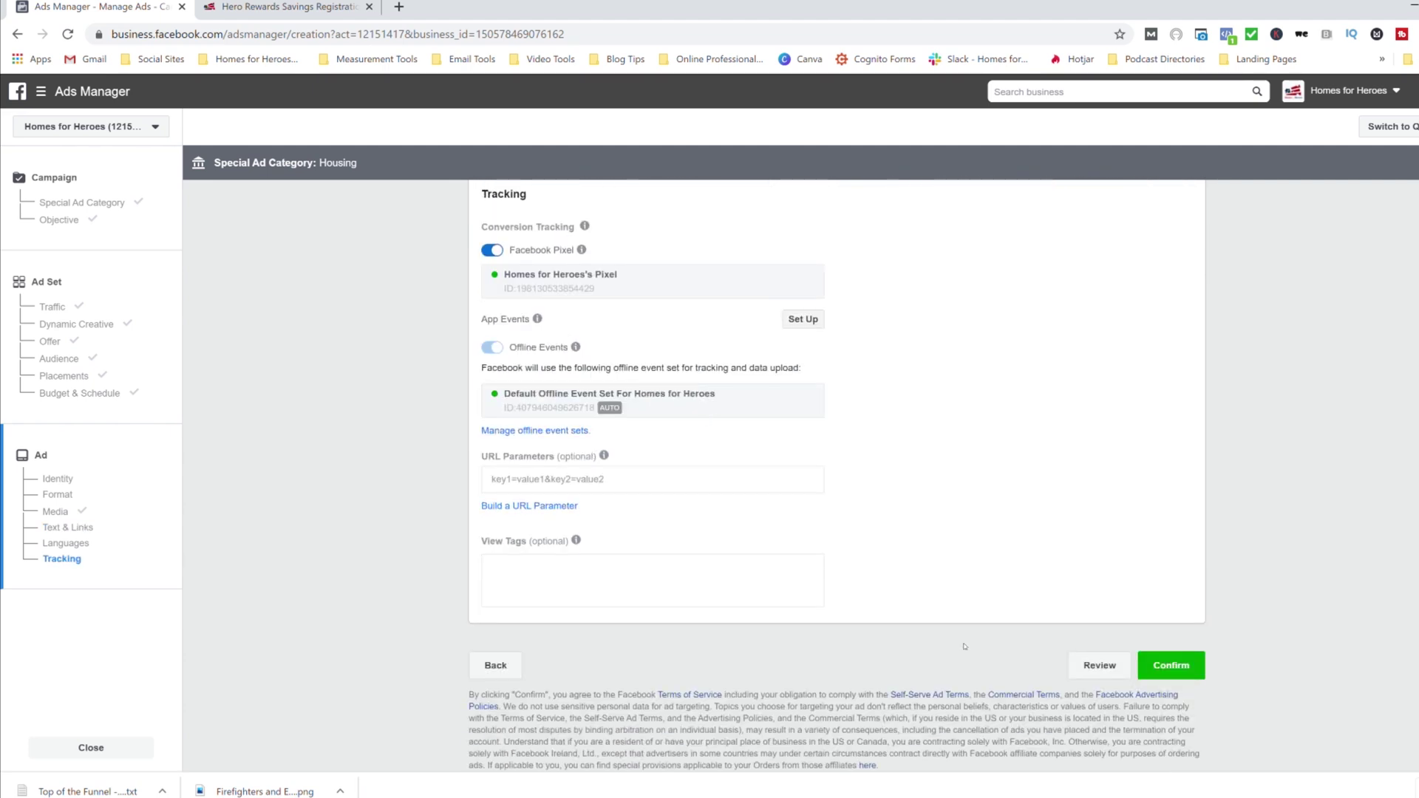
{"action": "left_click", "coordinate": [1179, 667]}
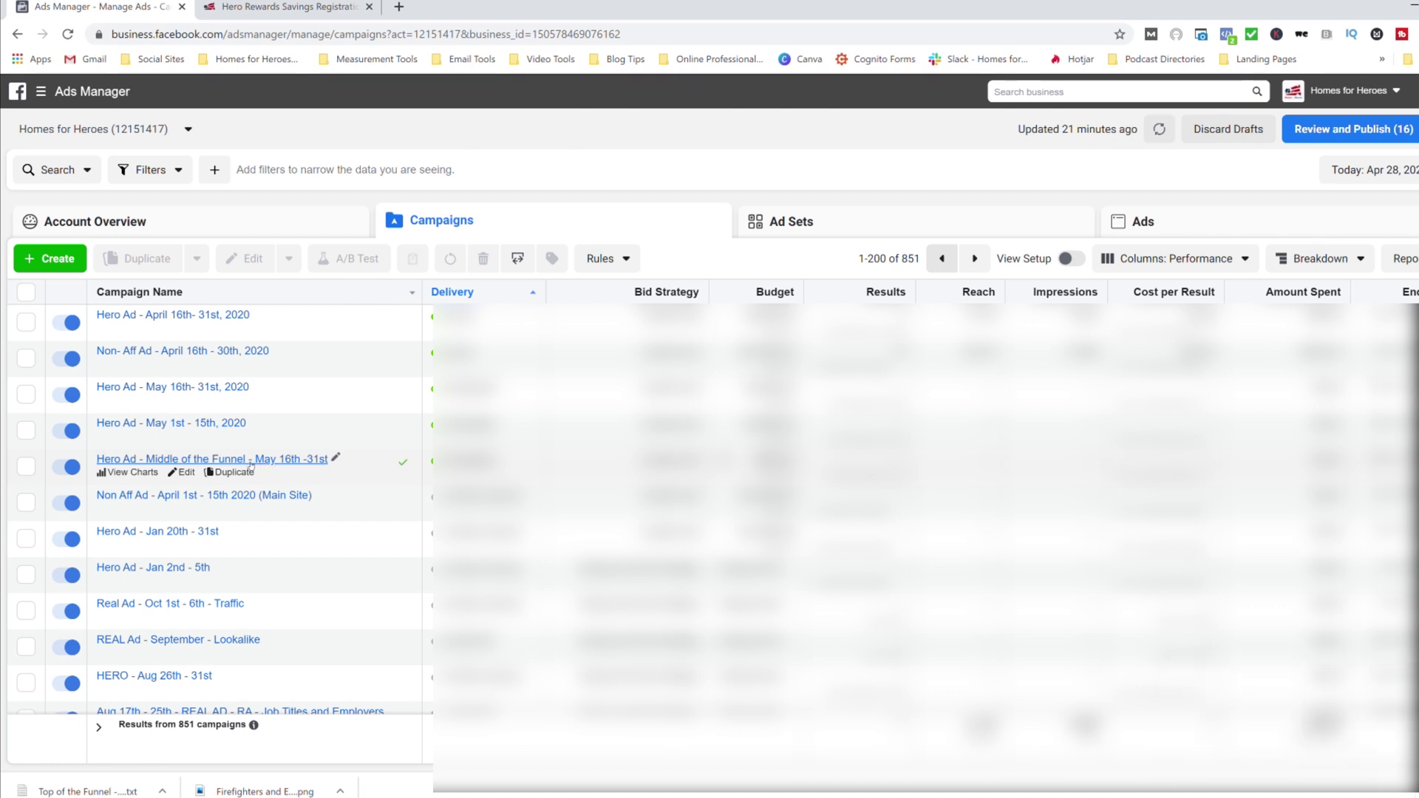
Duplicate the ad of the campaign "Hero Ad - Middle of the Funnel - May 16th -31st" once into its original campaign.
{"action": "left_click", "coordinate": [26, 465]}
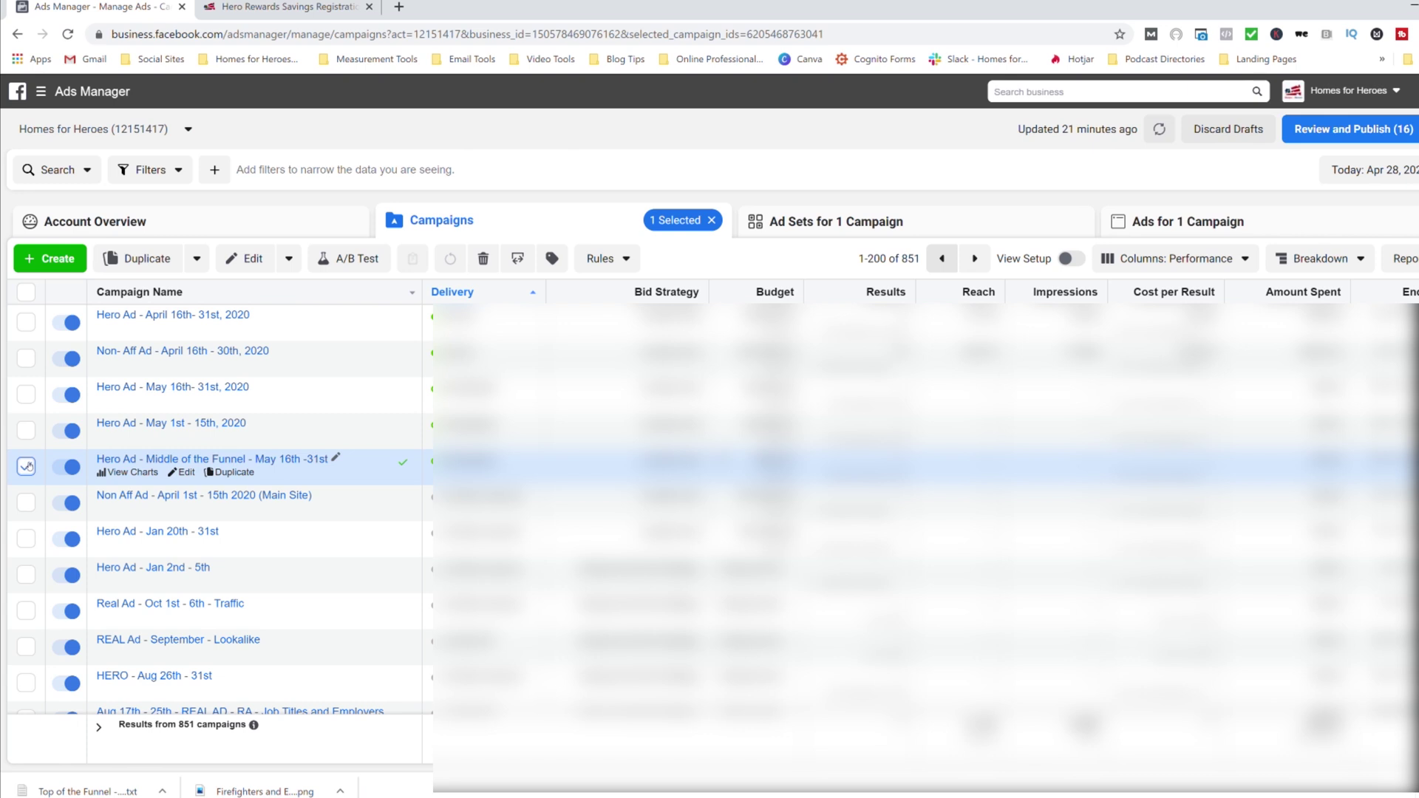
{"action": "left_click", "coordinate": [1196, 221]}
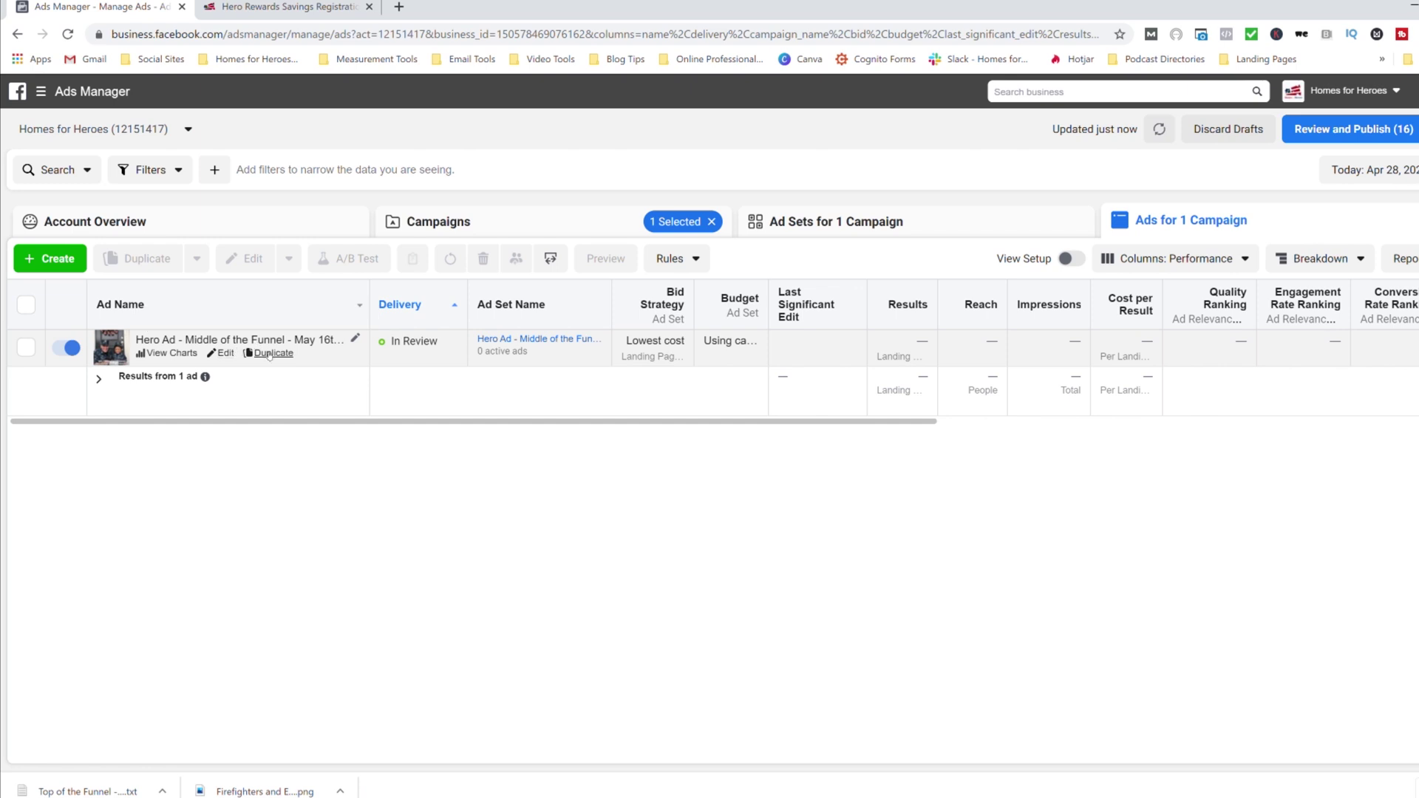
{"action": "left_click", "coordinate": [269, 354]}
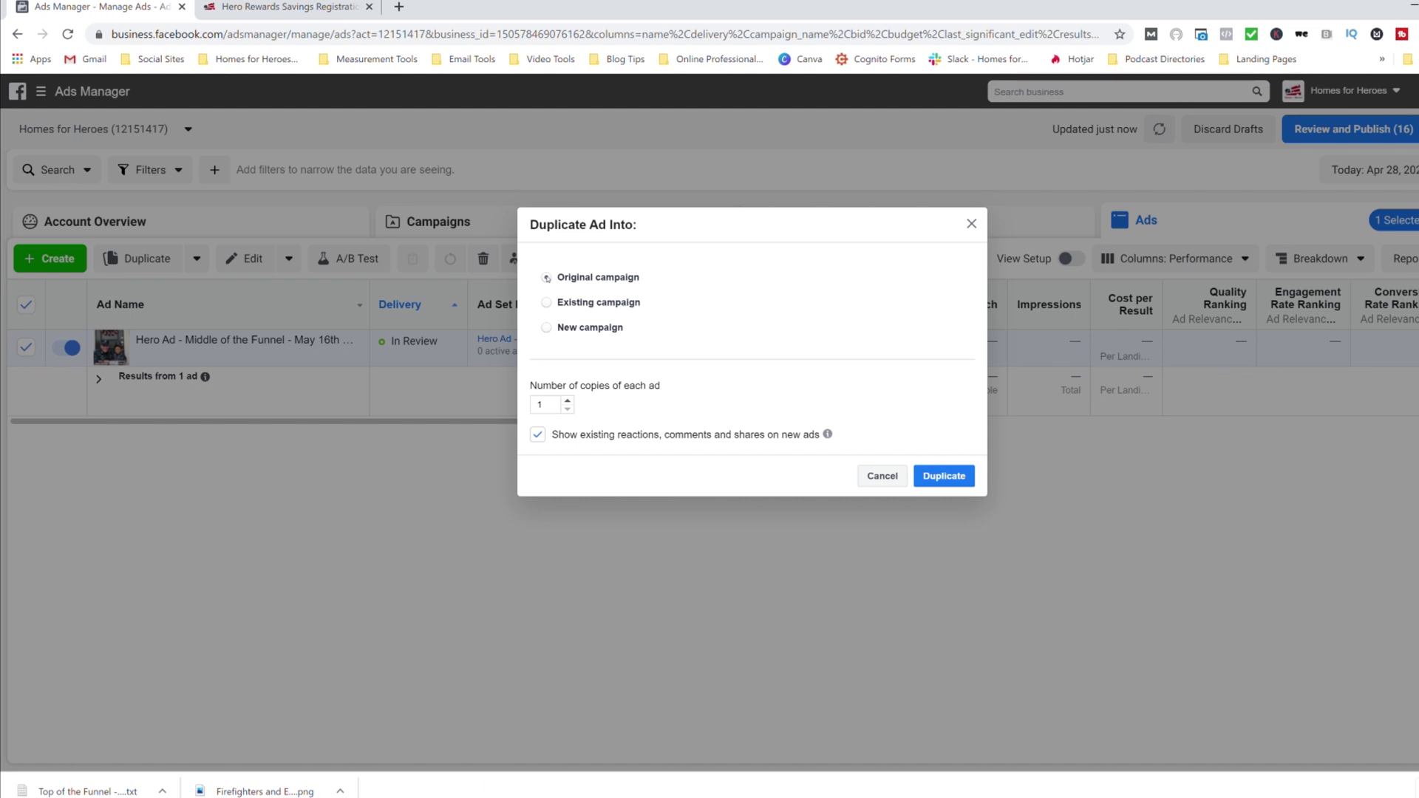
{"action": "left_click", "coordinate": [946, 476]}
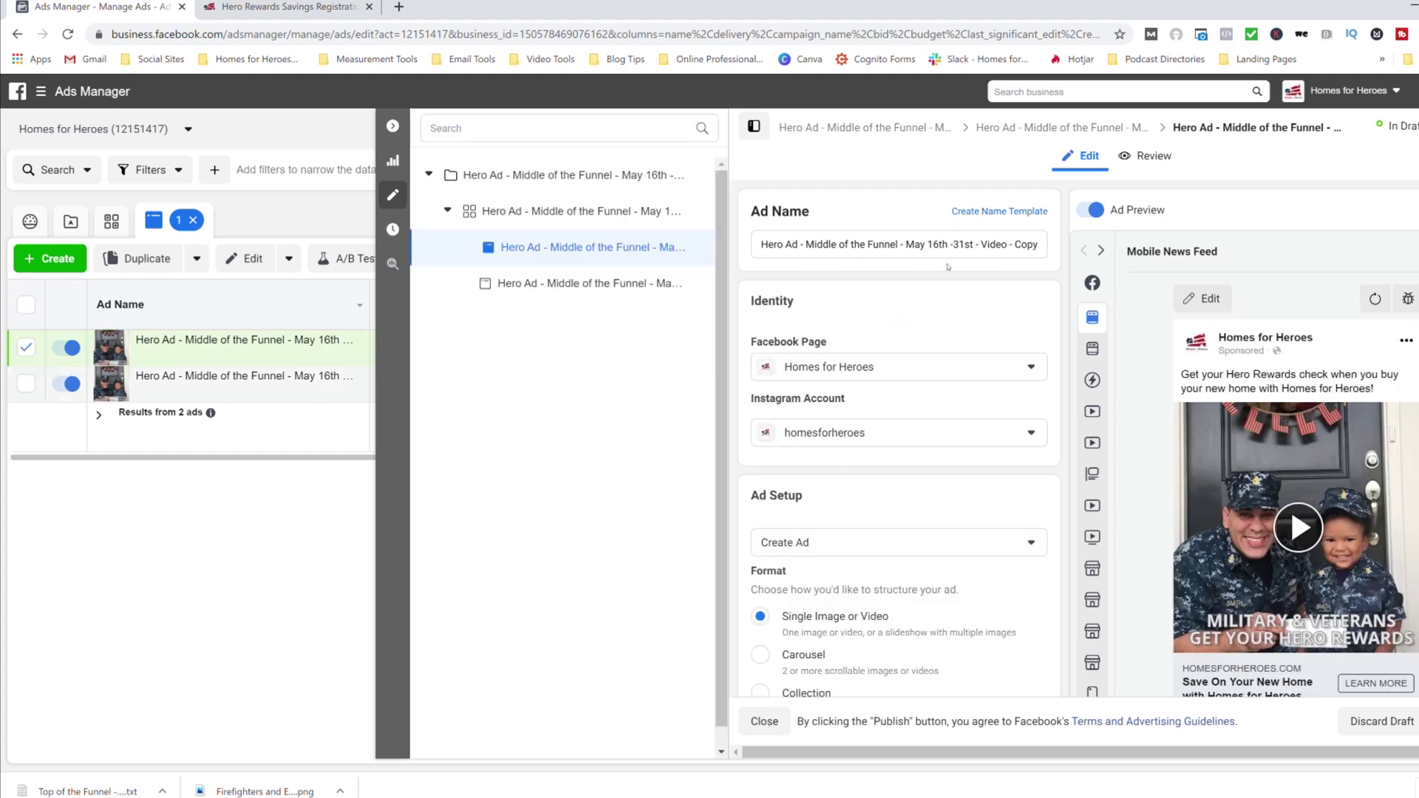
Rename the duplicated ad "Hero Ad - Middle of the Funnel - May 16th -31st - Images".
{"action": "left_click_drag", "start_coordinate": [982, 249], "coordinate": [1044, 244]}
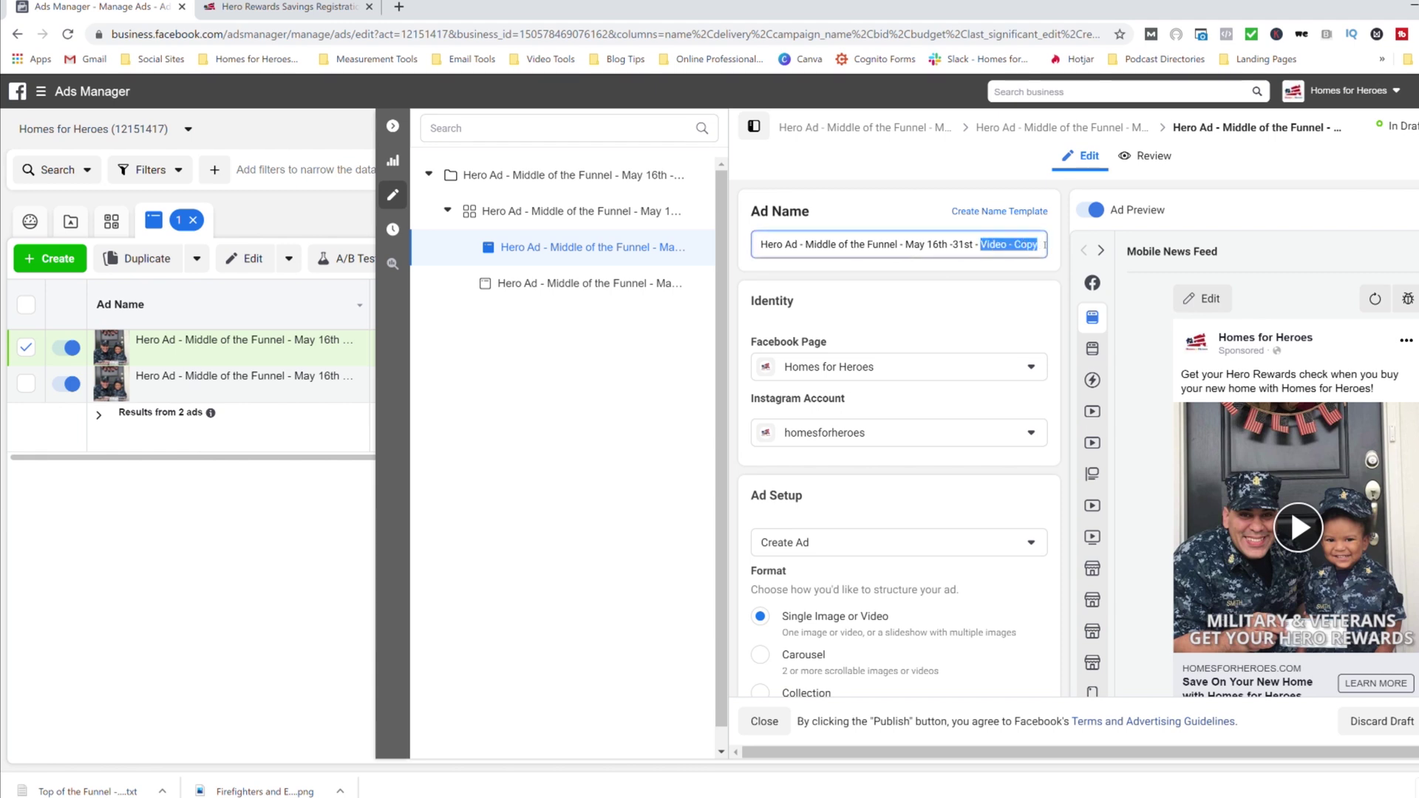
{"action": "type", "text": "I"}
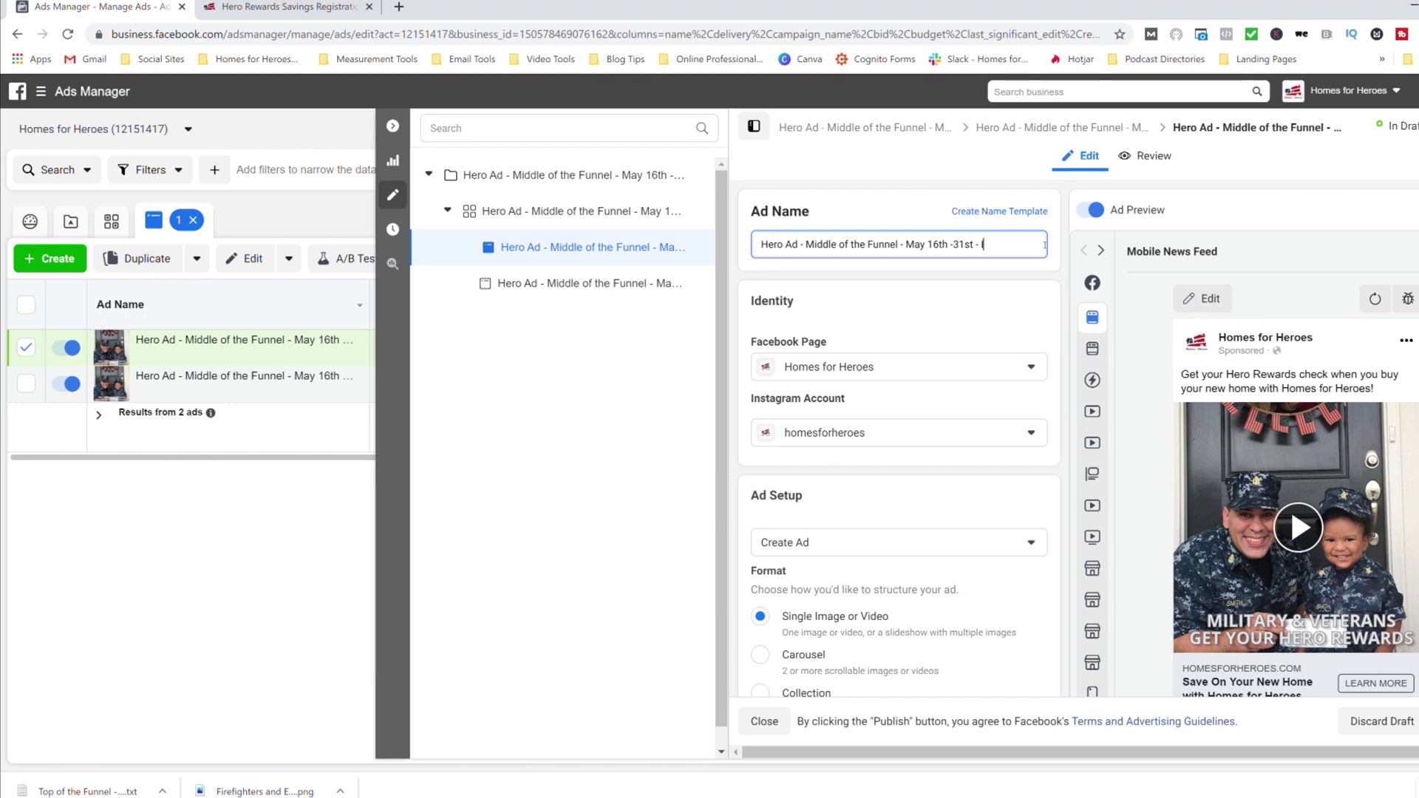
{"action": "type", "text": "mages"}
Change the duplicated ad's format to Carousel.
{"action": "scroll", "coordinate": [917, 303], "scroll_direction": "down", "scroll_amount": 2}
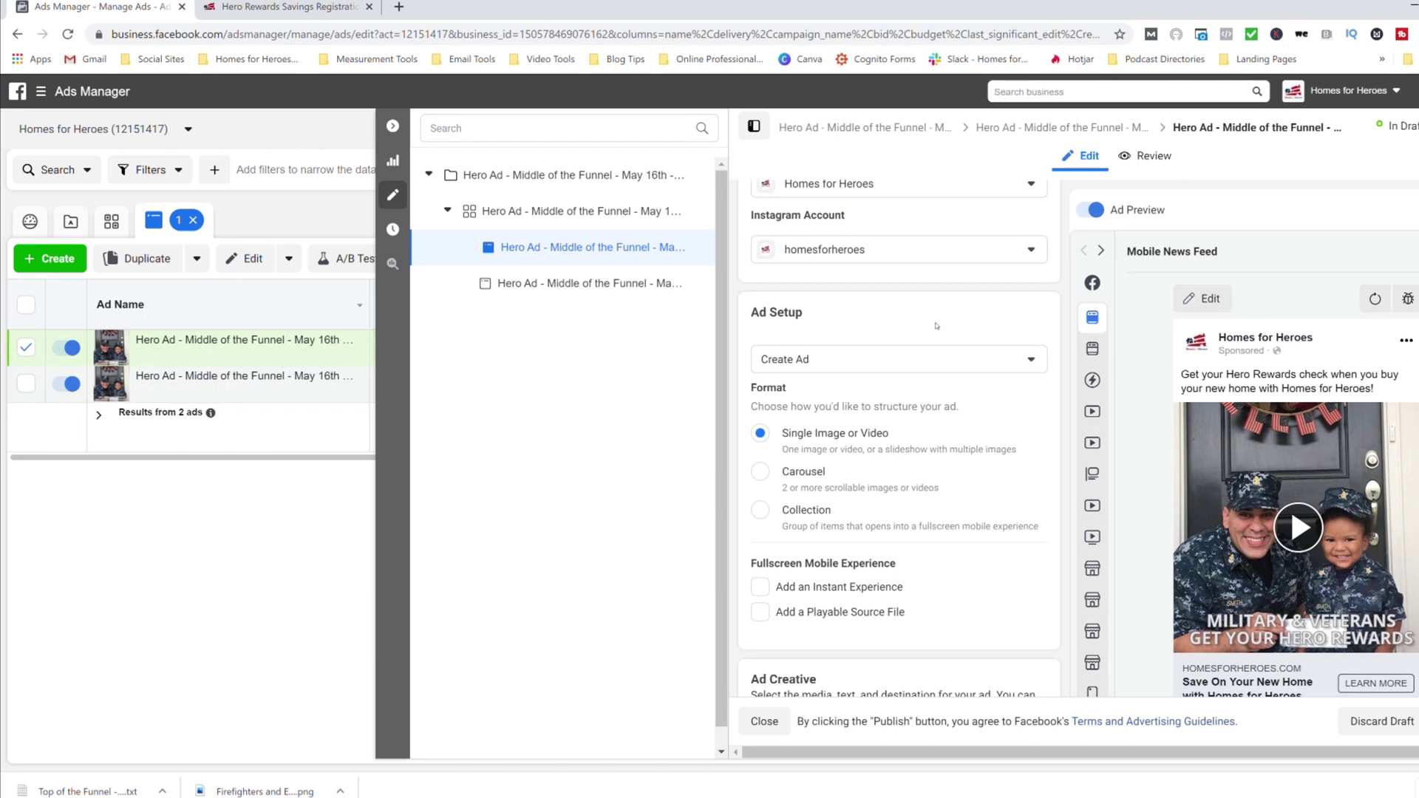
{"action": "scroll", "coordinate": [942, 328], "scroll_direction": "down", "scroll_amount": 3}
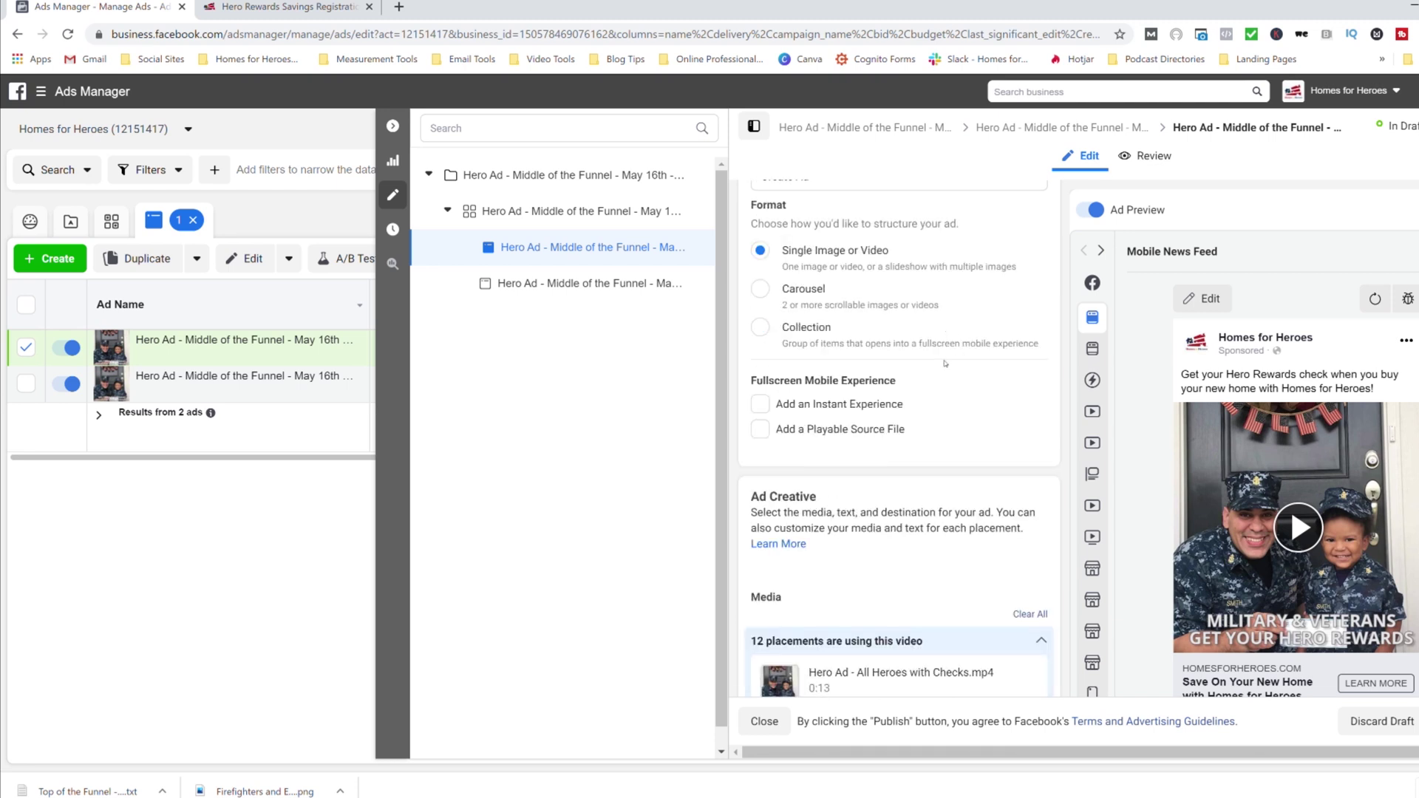
{"action": "scroll", "coordinate": [943, 366], "scroll_direction": "up", "scroll_amount": 3}
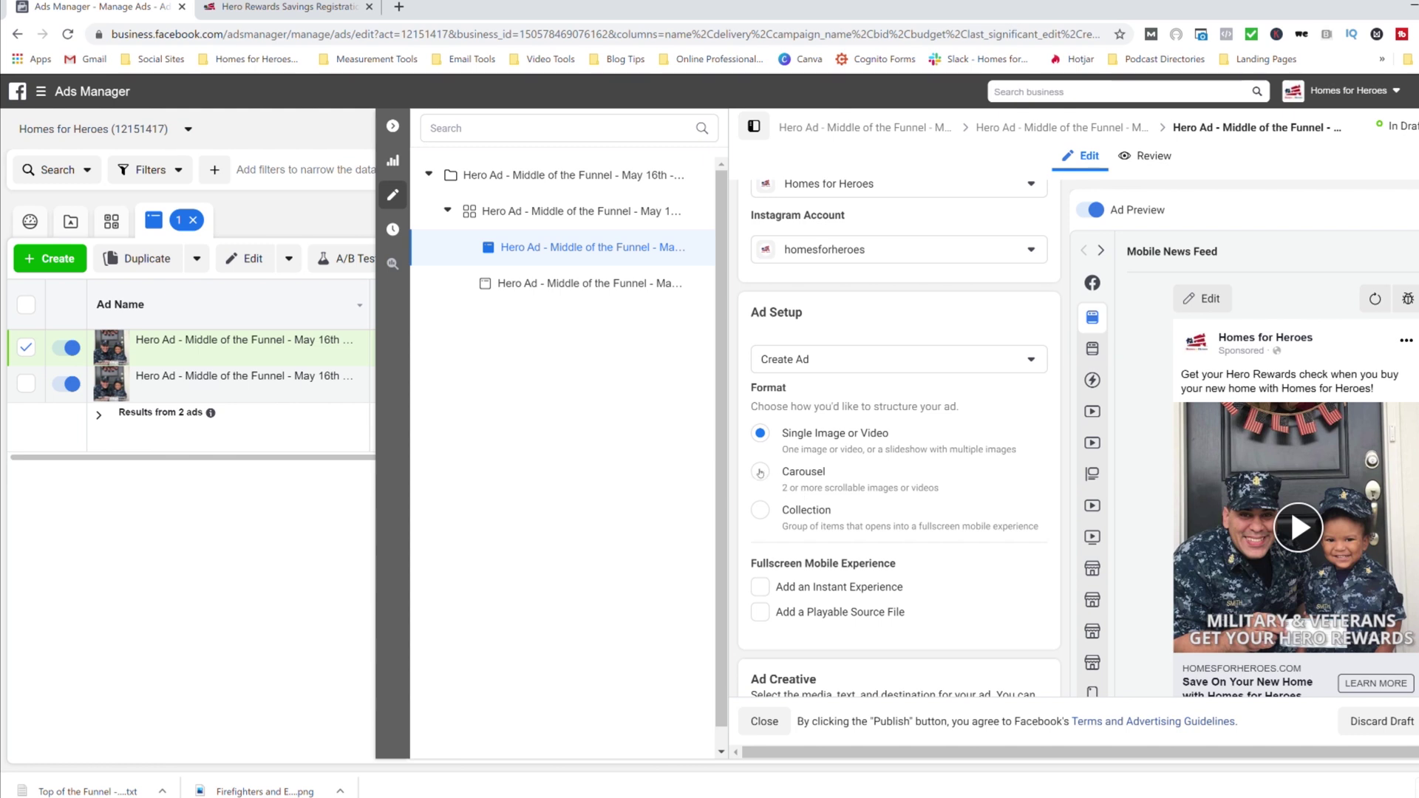
{"action": "left_click", "coordinate": [759, 474]}
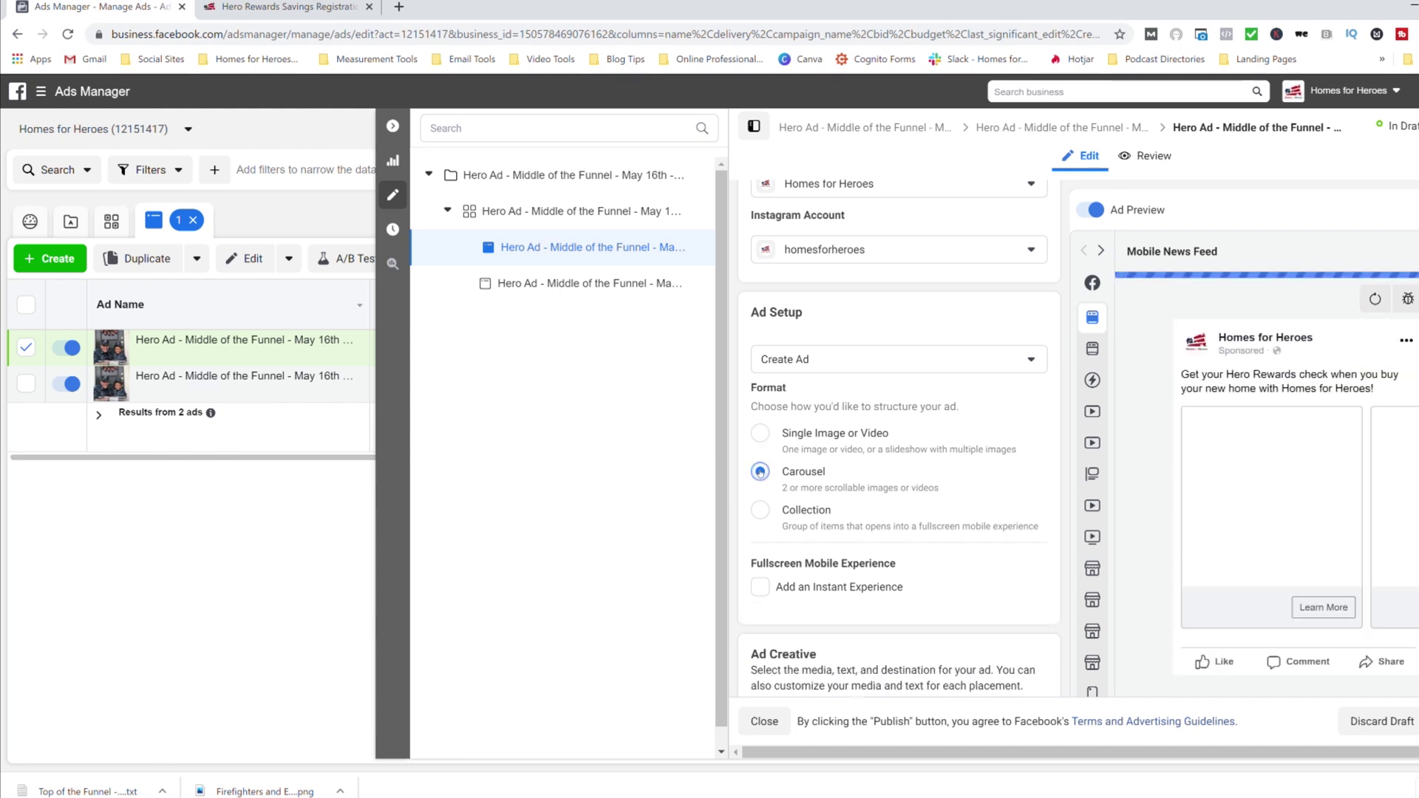
Use the 800 × 800 law enforcement family photo from the account images for the first carousel card.
{"action": "scroll", "coordinate": [949, 458], "scroll_direction": "down", "scroll_amount": 3}
{"action": "scroll", "coordinate": [949, 457], "scroll_direction": "down", "scroll_amount": 2}
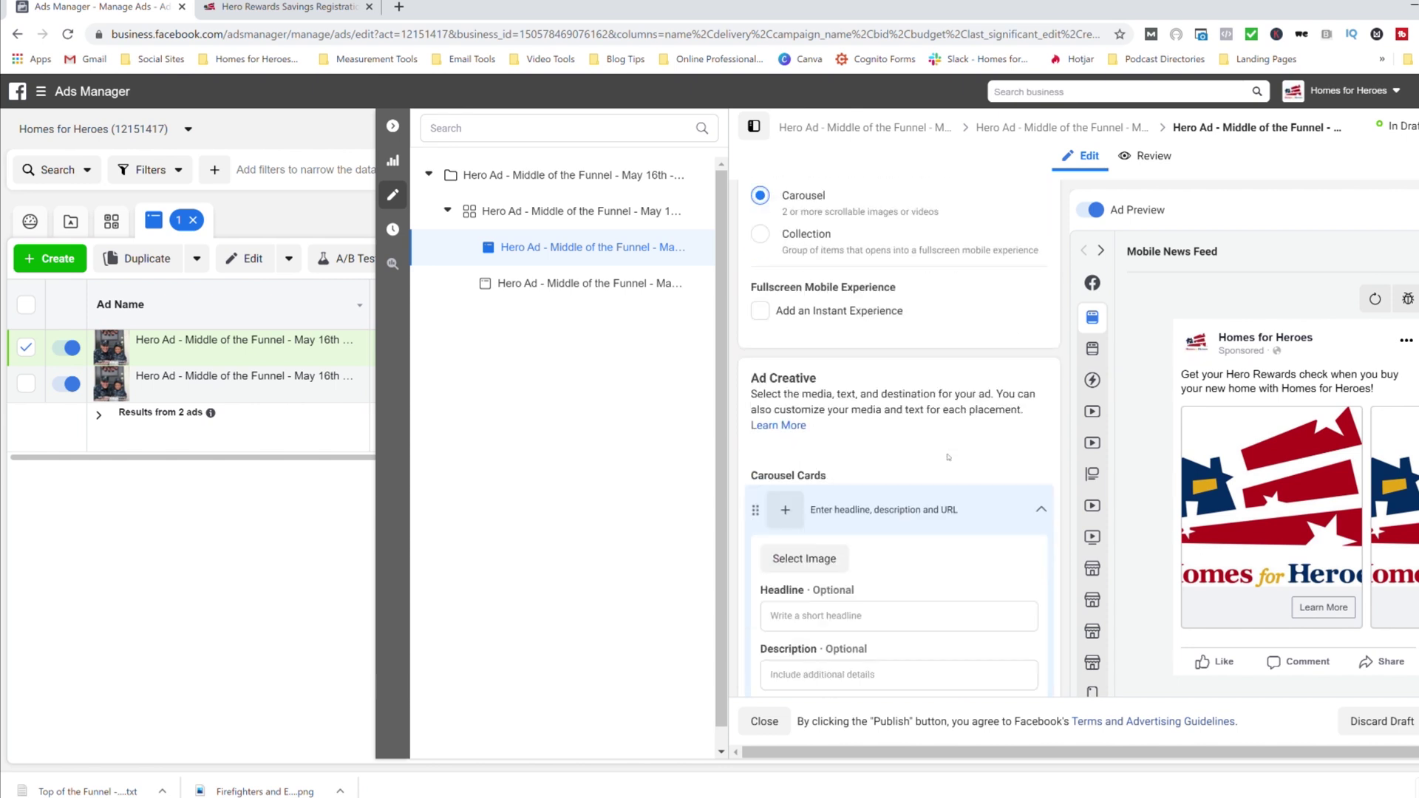
{"action": "left_click", "coordinate": [804, 474]}
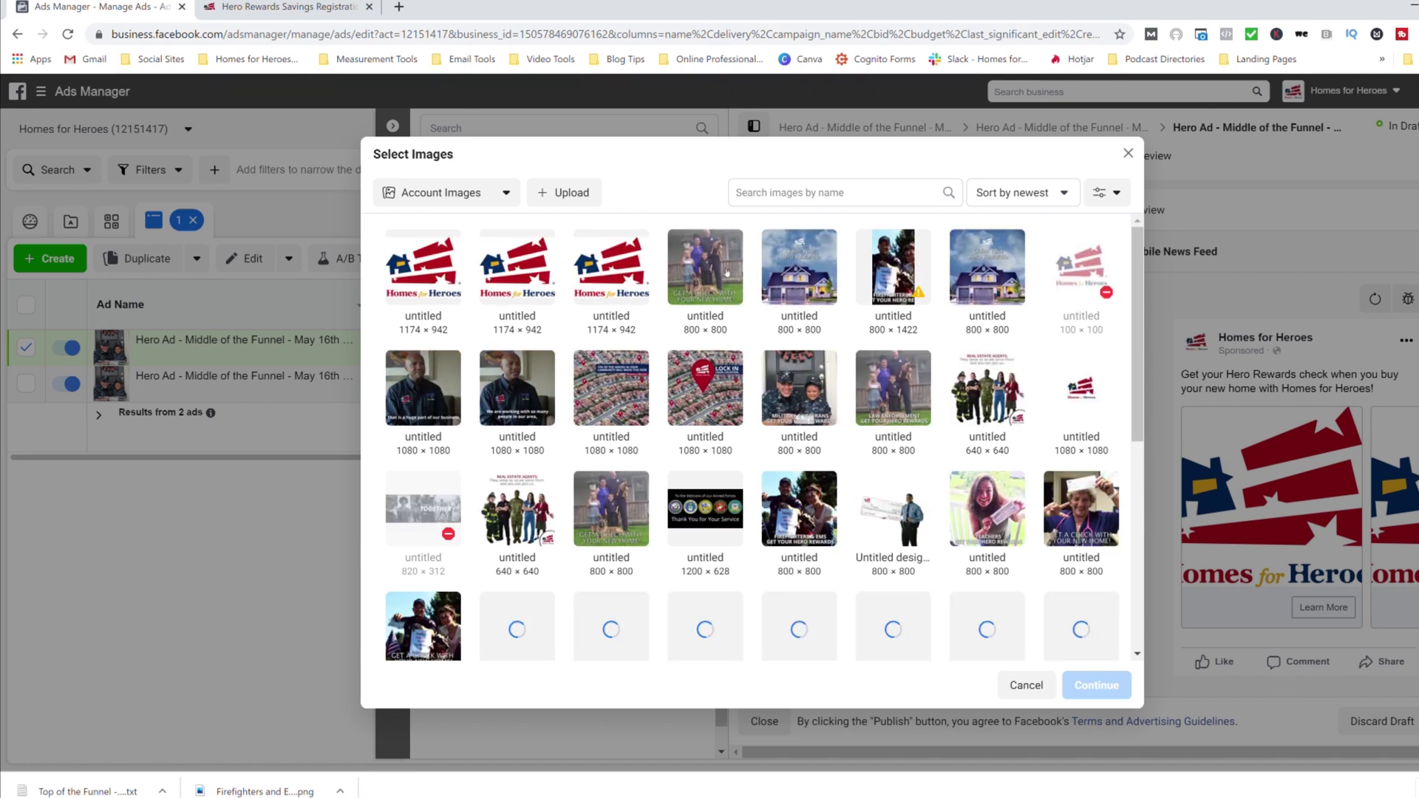
{"action": "left_click", "coordinate": [725, 276]}
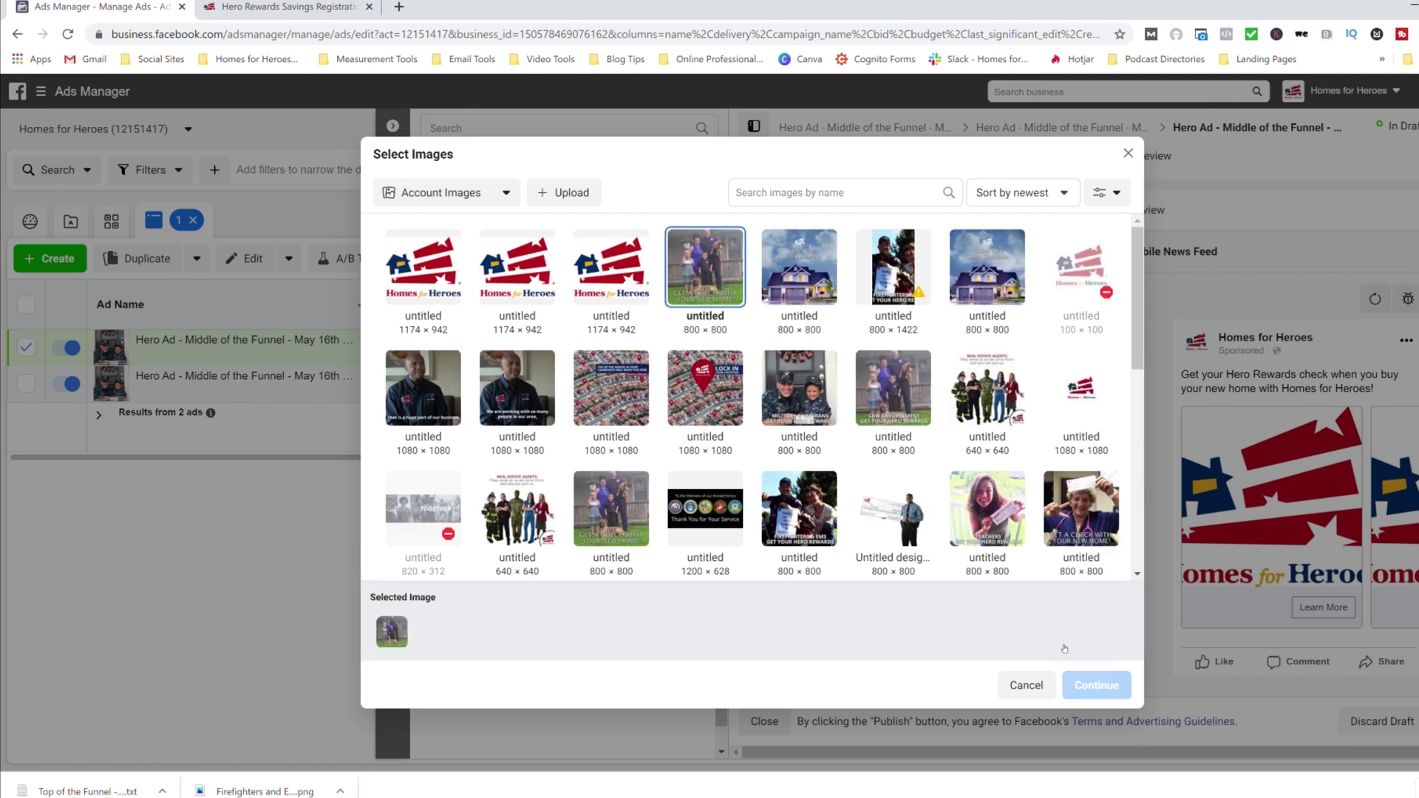
{"action": "left_click", "coordinate": [1105, 687]}
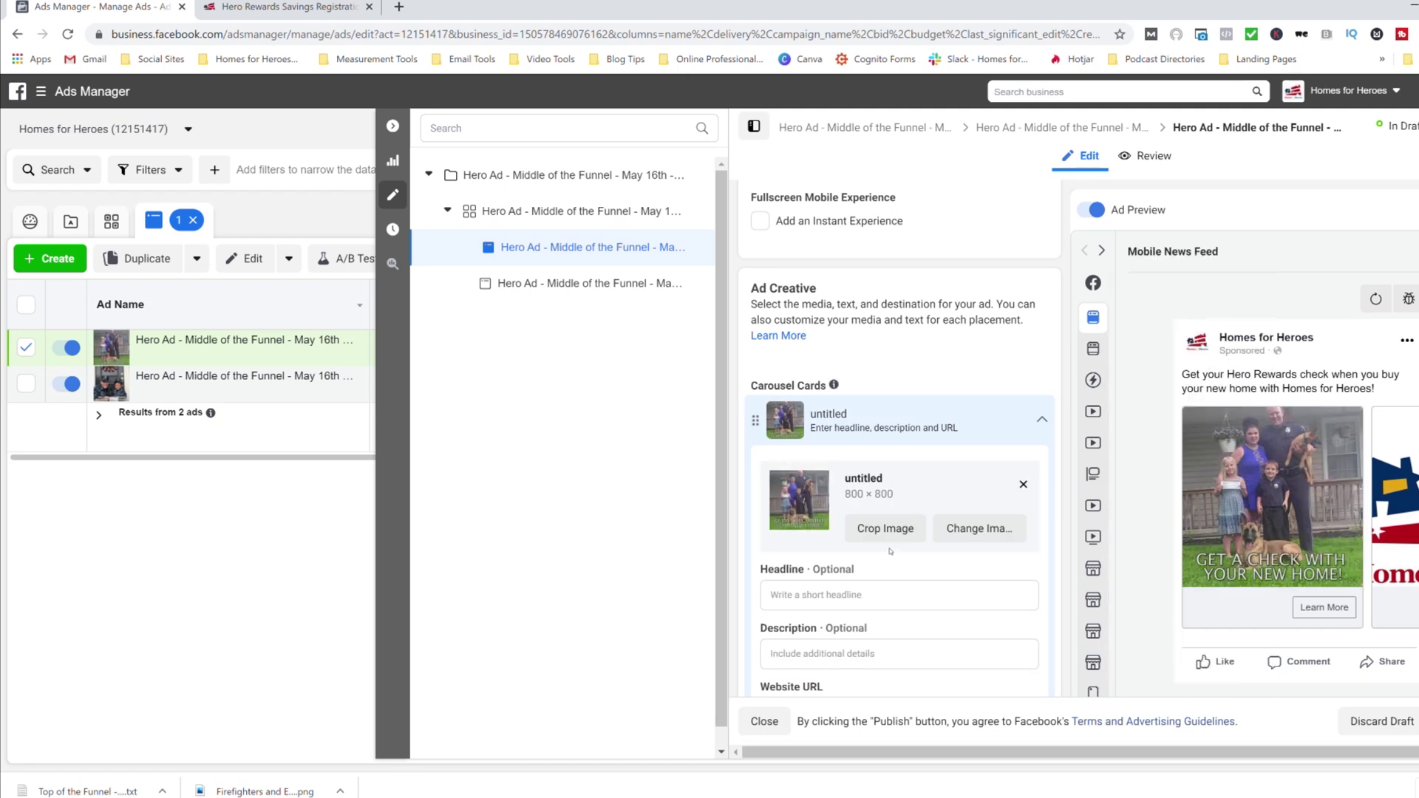
Set the first carousel card's headline to "LAW ENFORCEMENT - Save On Your New Home with Homes for Heroes".
{"action": "left_click", "coordinate": [808, 596]}
{"action": "left_click", "coordinate": [811, 659]}
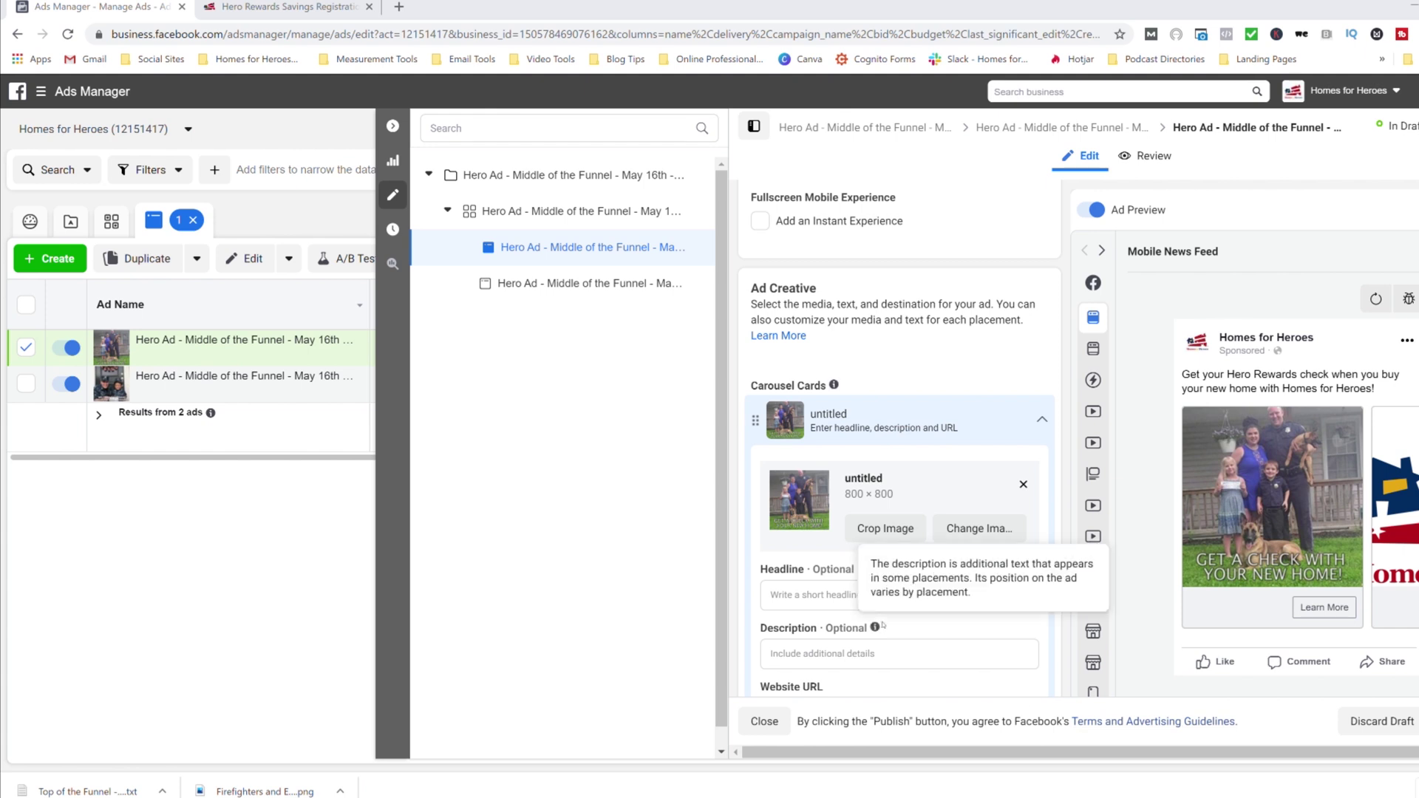
{"action": "left_click", "coordinate": [804, 603]}
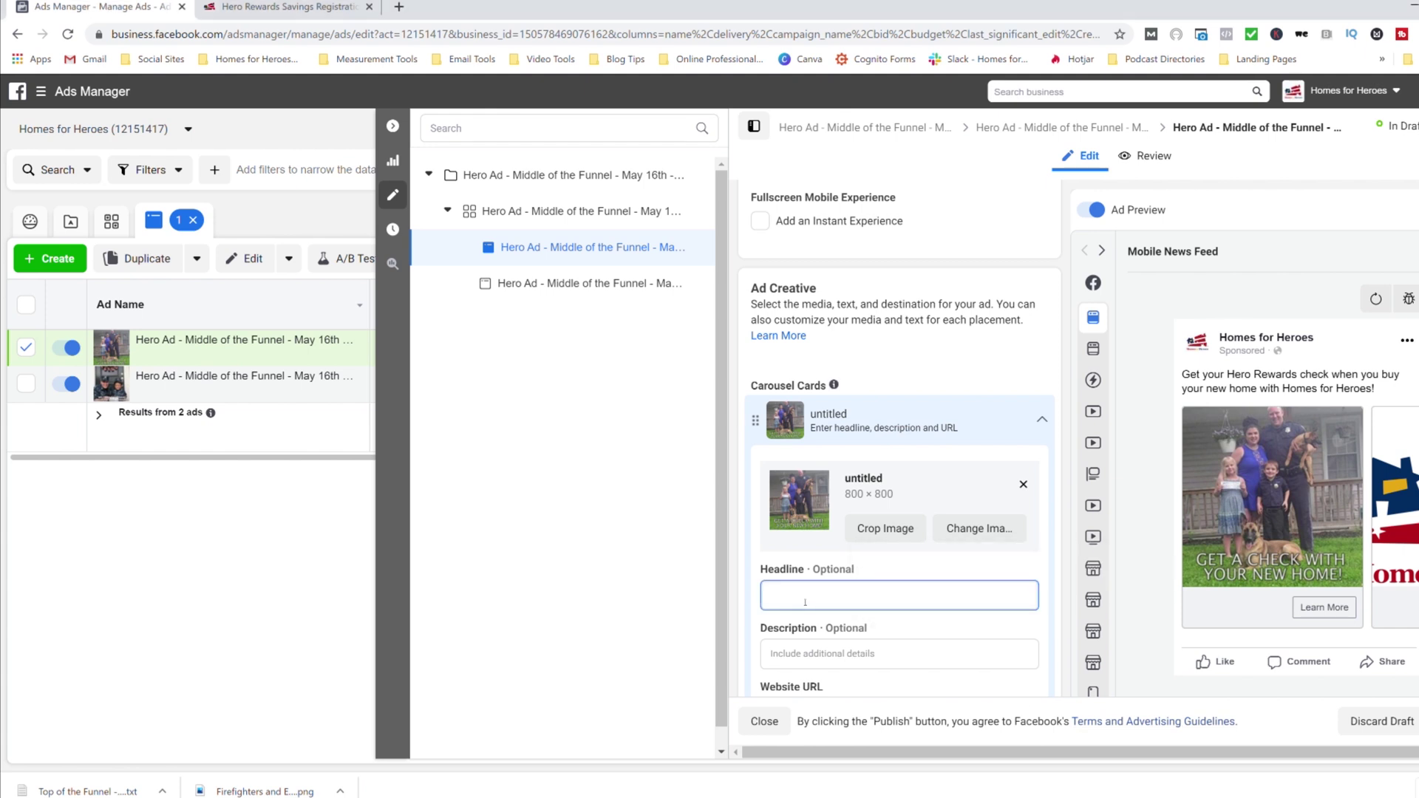
{"action": "type", "text": "LAW ENFORCEMENT - Save On Your New Home with Homes for Heroes"}
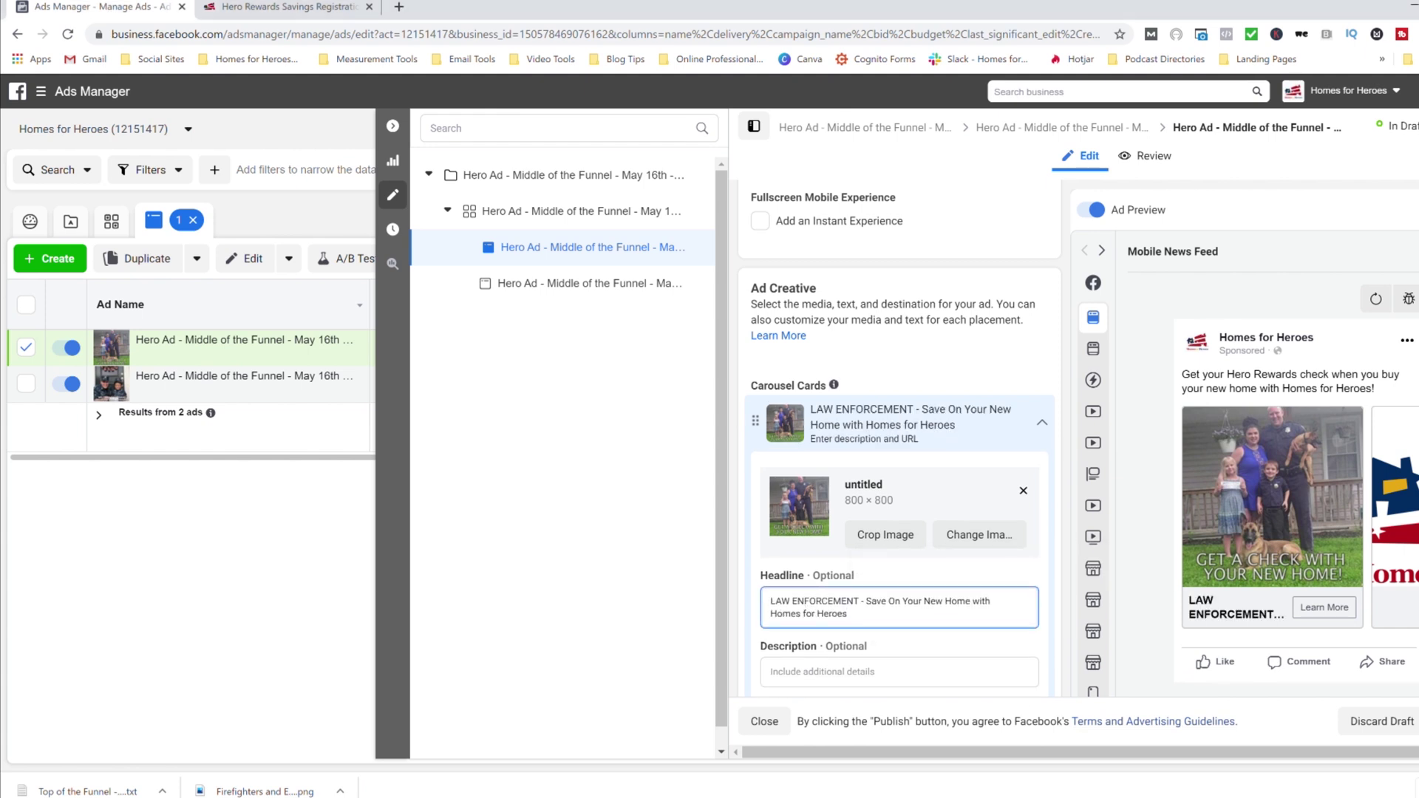
Set the card's description to "Speak with our local real estate and mortgage specialists to see how much money you can save on your new home!".
{"action": "key", "text": "alt+Tab"}
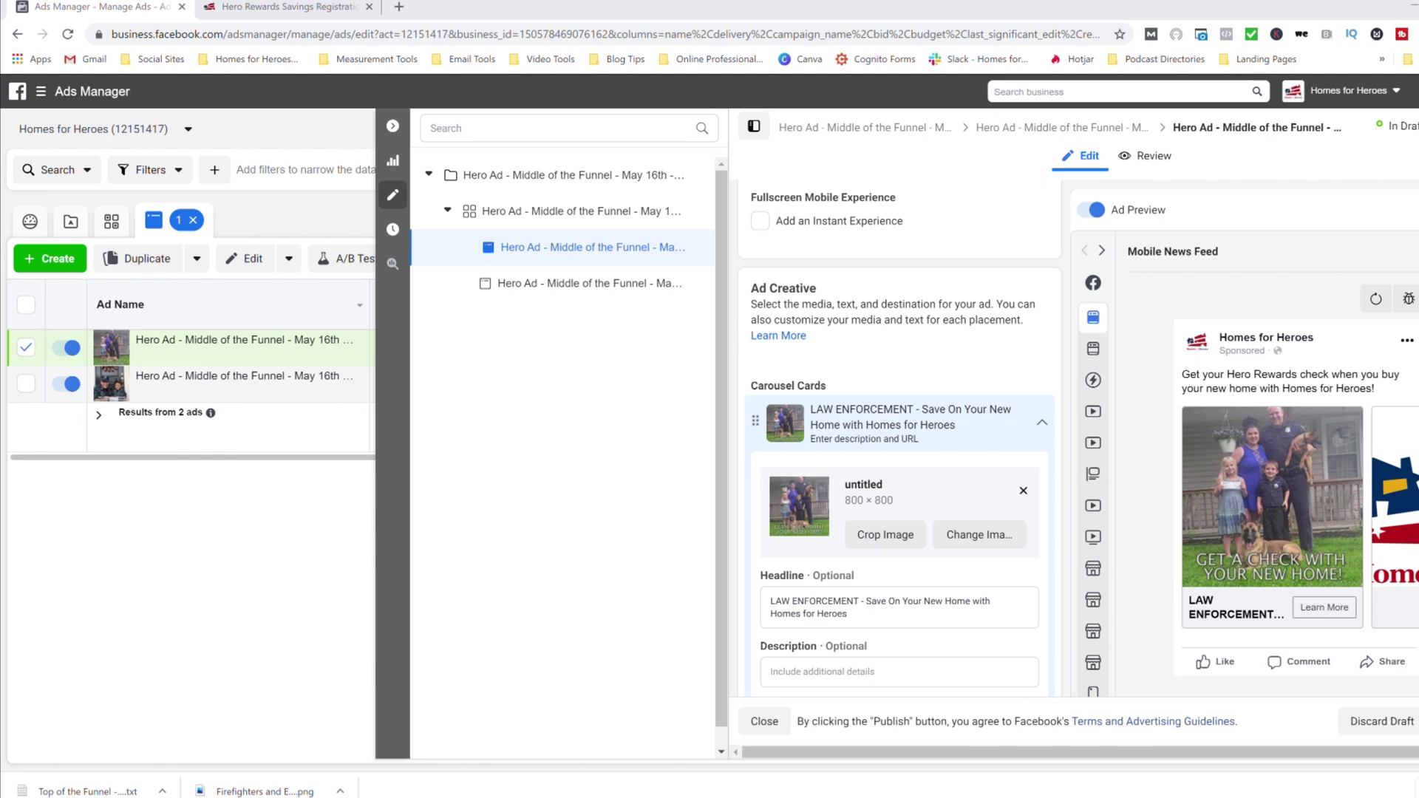
{"action": "left_click", "coordinate": [806, 672]}
{"action": "type", "text": "Speak with our local real estate and mortgage specialists to see how much money you can save on your new home!"}
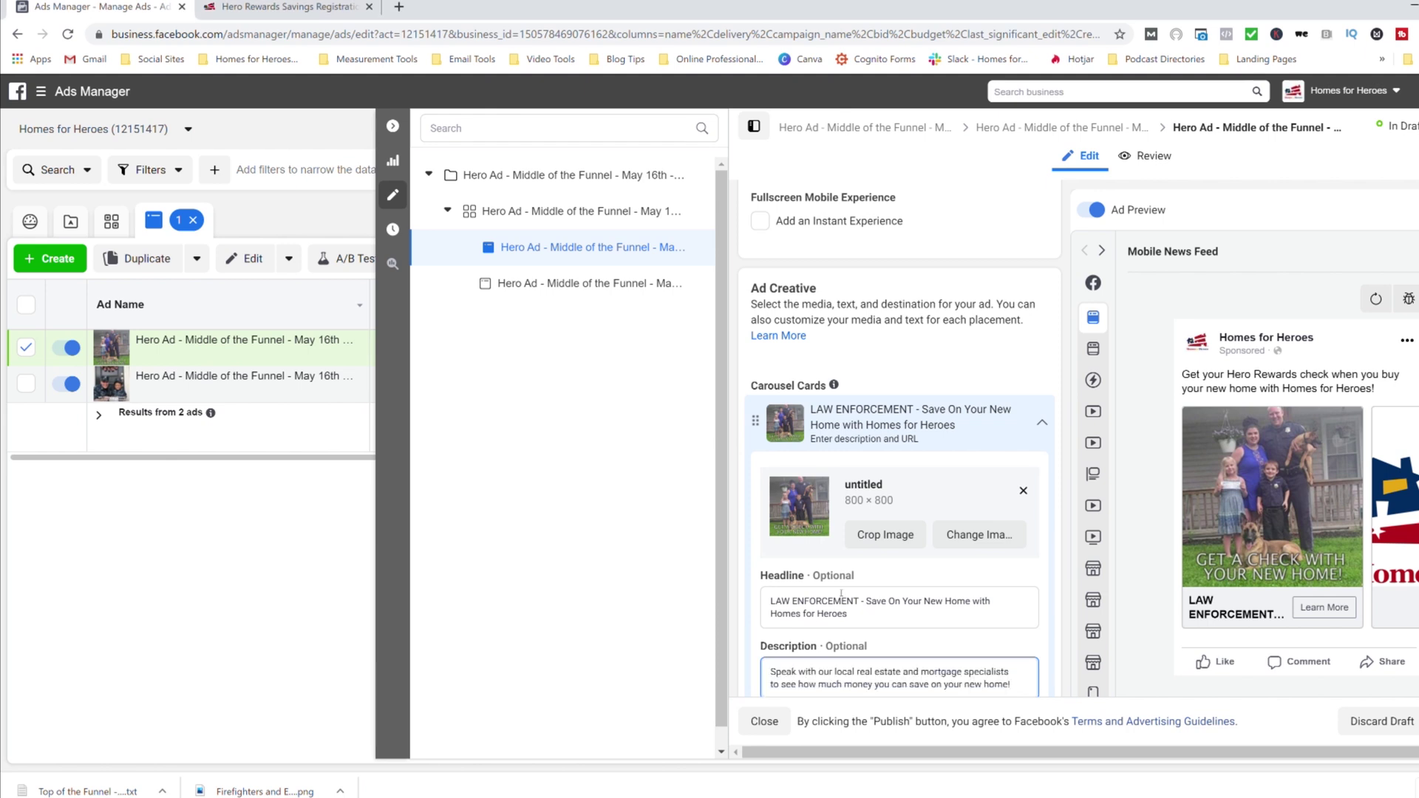
Review the first carousel card's text and website URL and the empty cards below it.
{"action": "scroll", "coordinate": [873, 569], "scroll_direction": "down", "scroll_amount": 2}
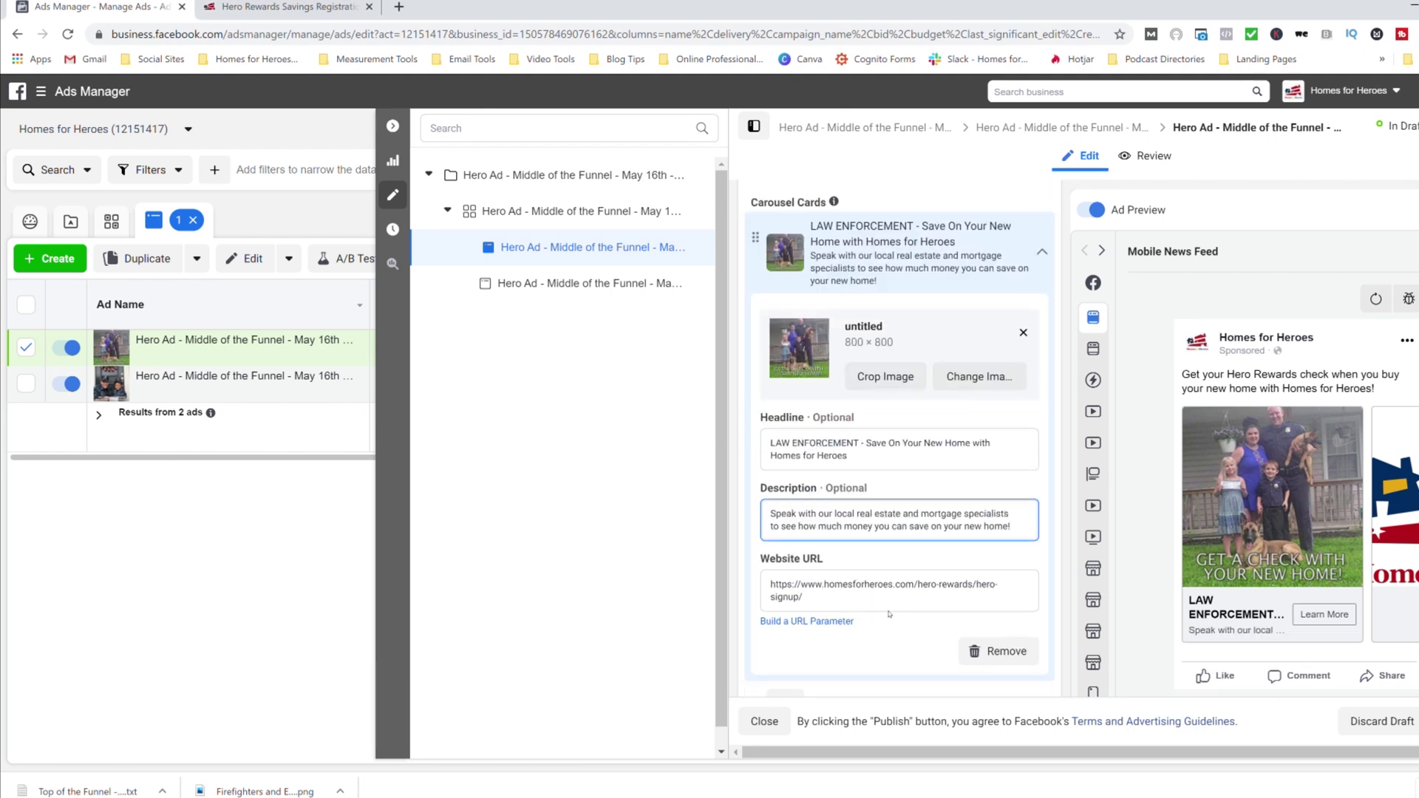
{"action": "scroll", "coordinate": [933, 586], "scroll_direction": "up", "scroll_amount": 2}
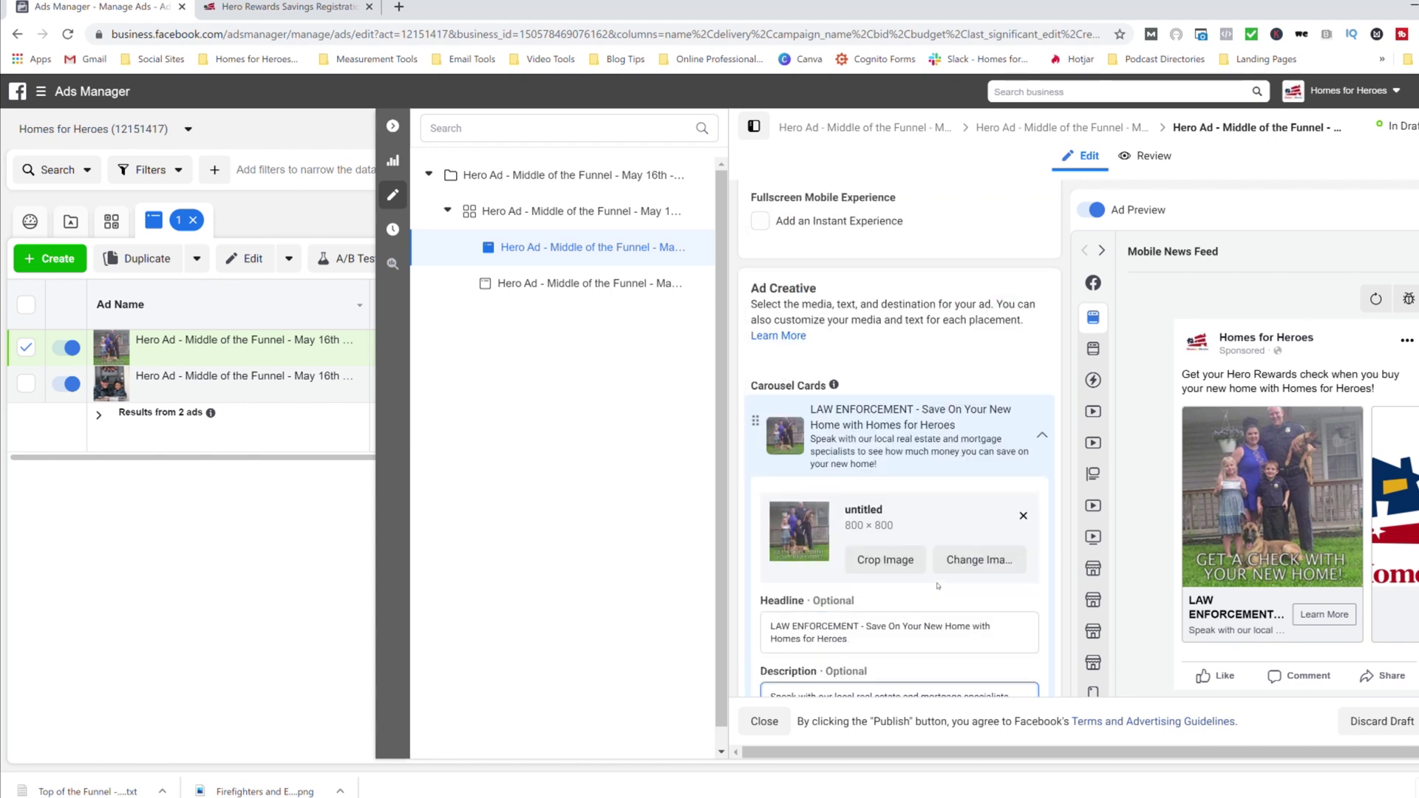
{"action": "scroll", "coordinate": [937, 586], "scroll_direction": "down", "scroll_amount": 2}
{"action": "scroll", "coordinate": [929, 629], "scroll_direction": "down", "scroll_amount": 2}
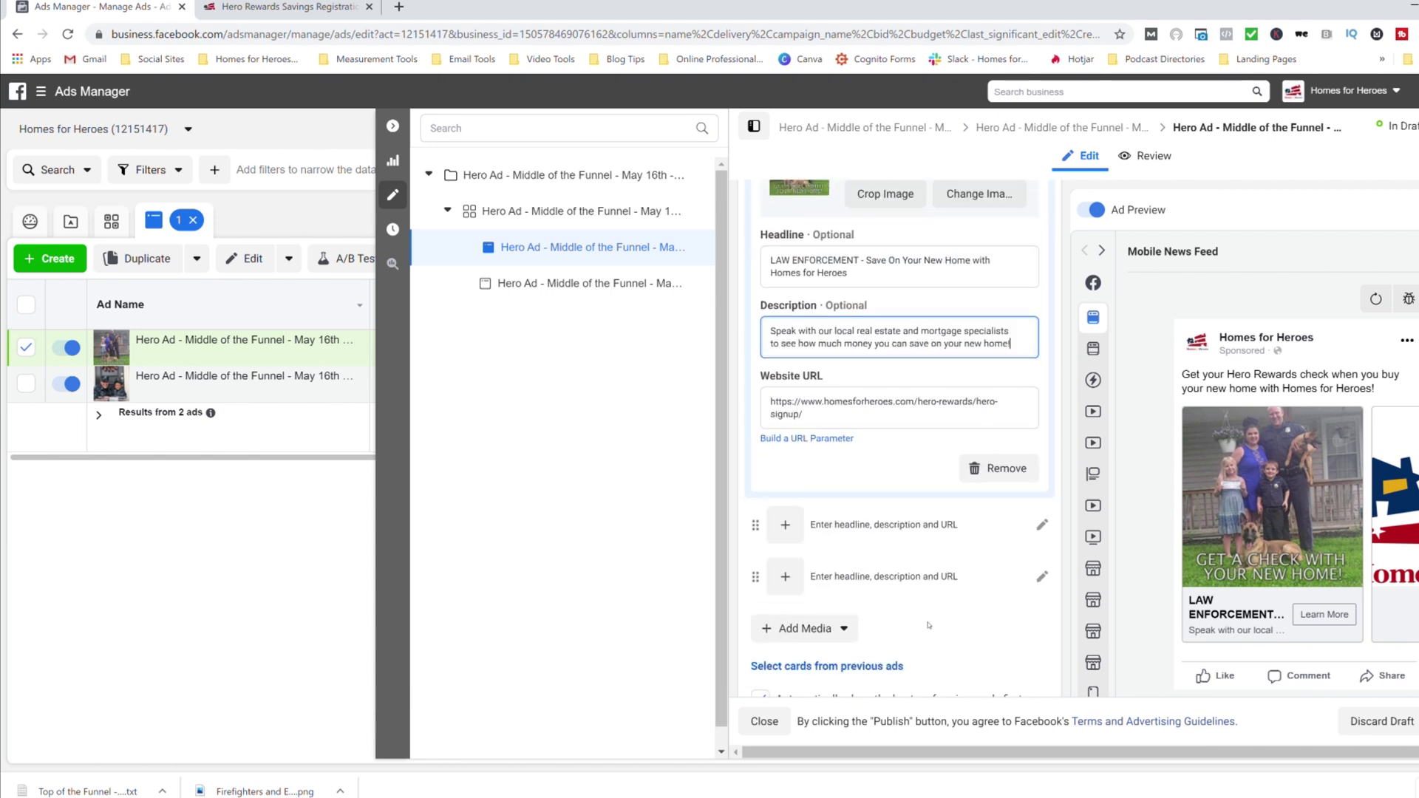
{"action": "scroll", "coordinate": [933, 623], "scroll_direction": "down", "scroll_amount": 2}
{"action": "scroll", "coordinate": [936, 617], "scroll_direction": "up", "scroll_amount": 4}
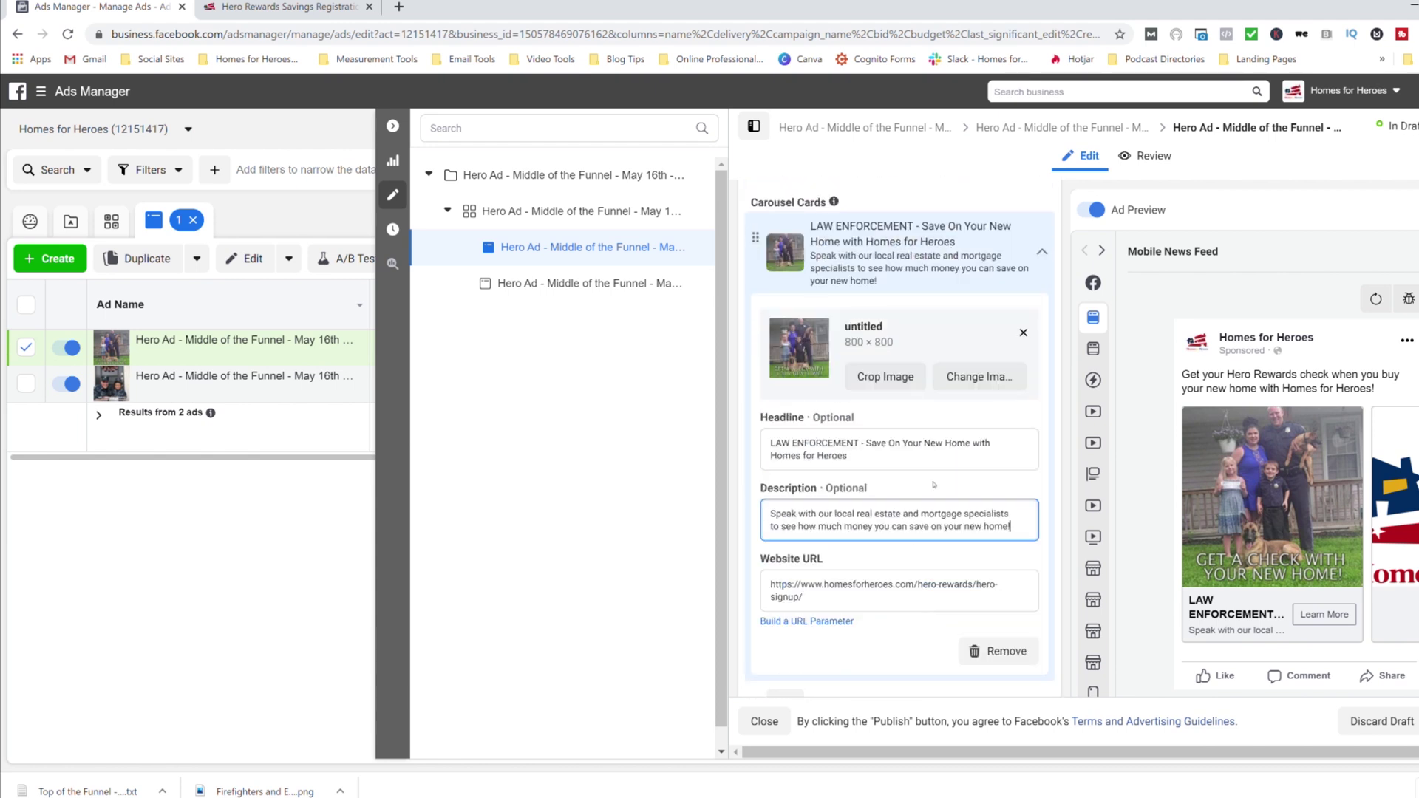
{"action": "scroll", "coordinate": [926, 572], "scroll_direction": "up", "scroll_amount": 2}
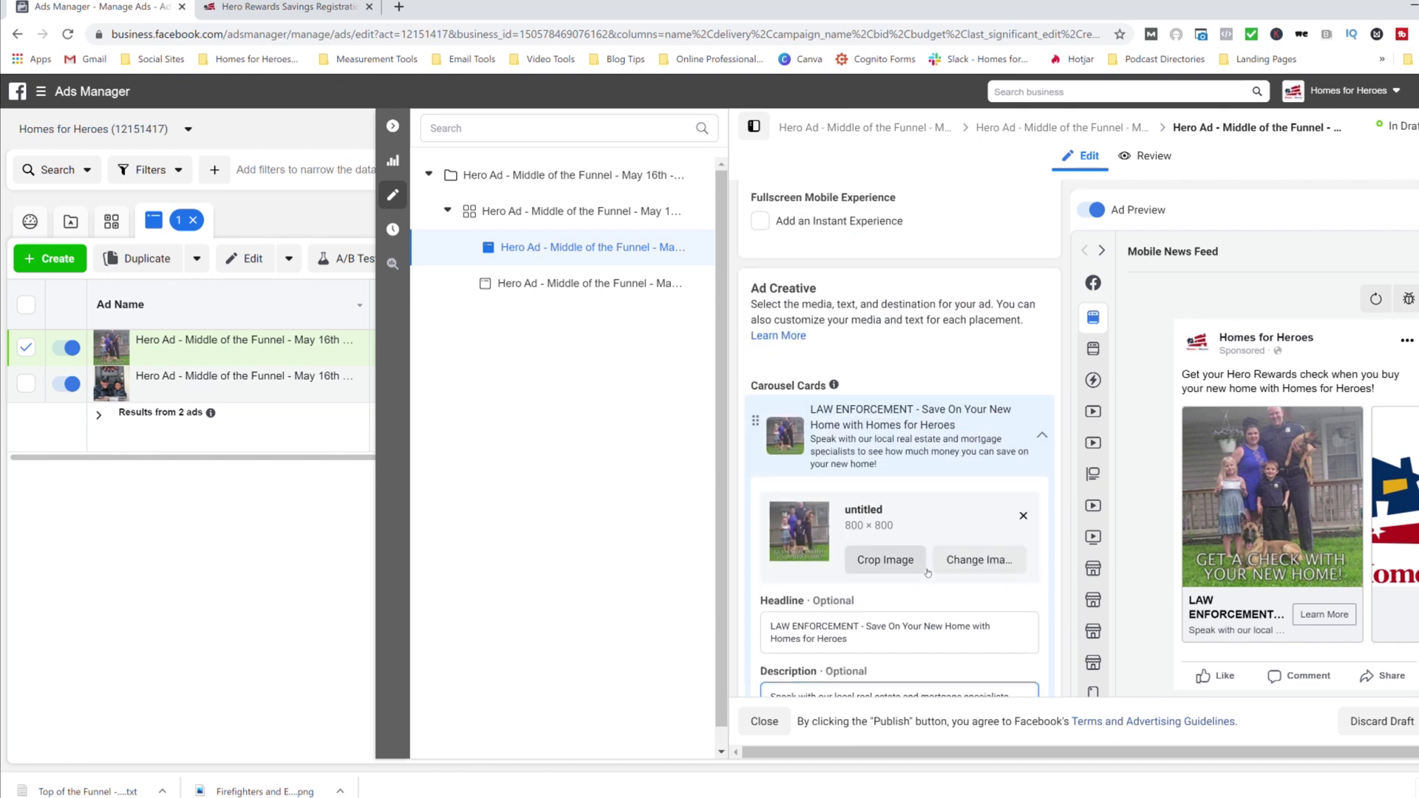
Review the carousel ad's cards, primary text, See More URL, display link and call to action.
{"action": "scroll", "coordinate": [929, 572], "scroll_direction": "down", "scroll_amount": 1}
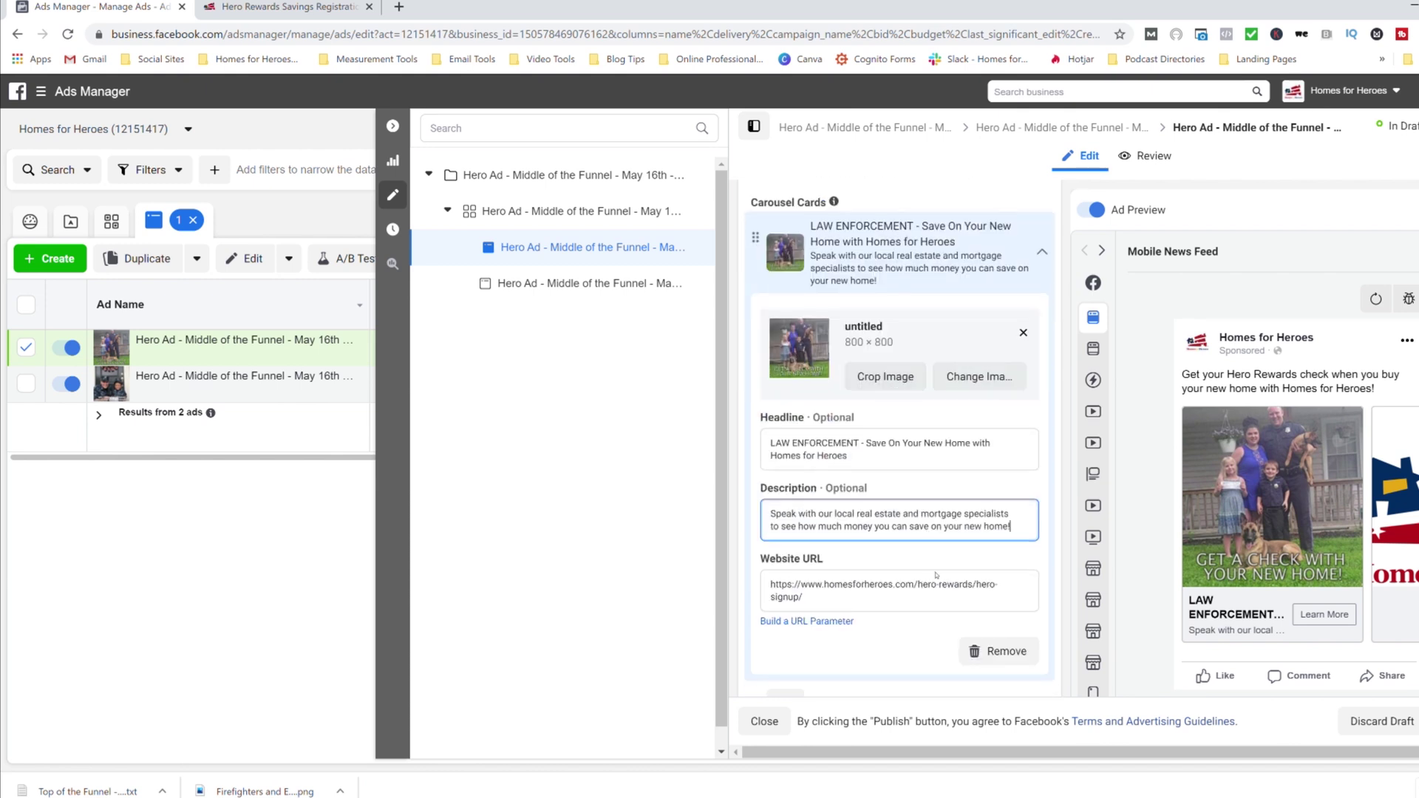
{"action": "scroll", "coordinate": [951, 580], "scroll_direction": "down", "scroll_amount": 5}
{"action": "scroll", "coordinate": [958, 592], "scroll_direction": "down", "scroll_amount": 6}
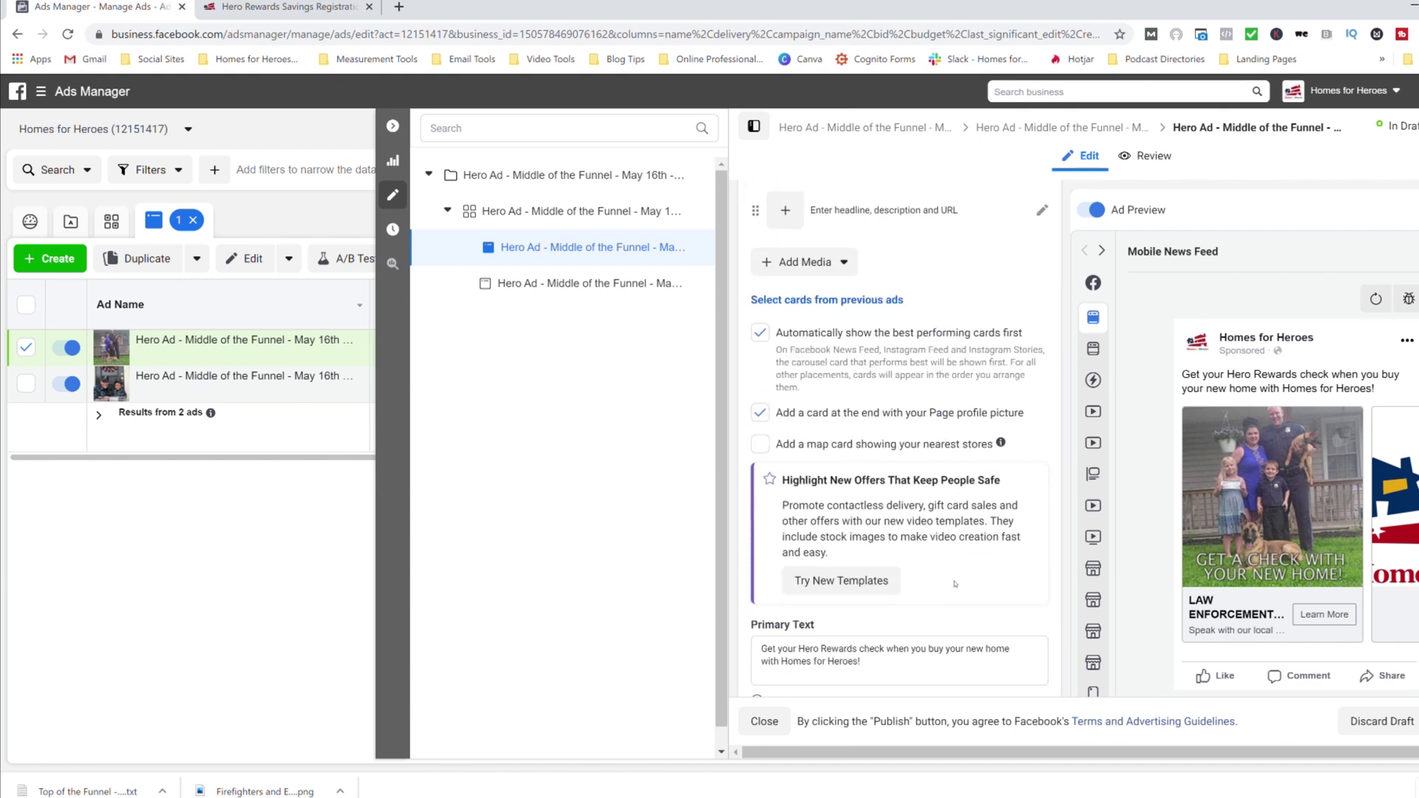
{"action": "scroll", "coordinate": [958, 584], "scroll_direction": "up", "scroll_amount": 2}
{"action": "scroll", "coordinate": [958, 584], "scroll_direction": "down", "scroll_amount": 2}
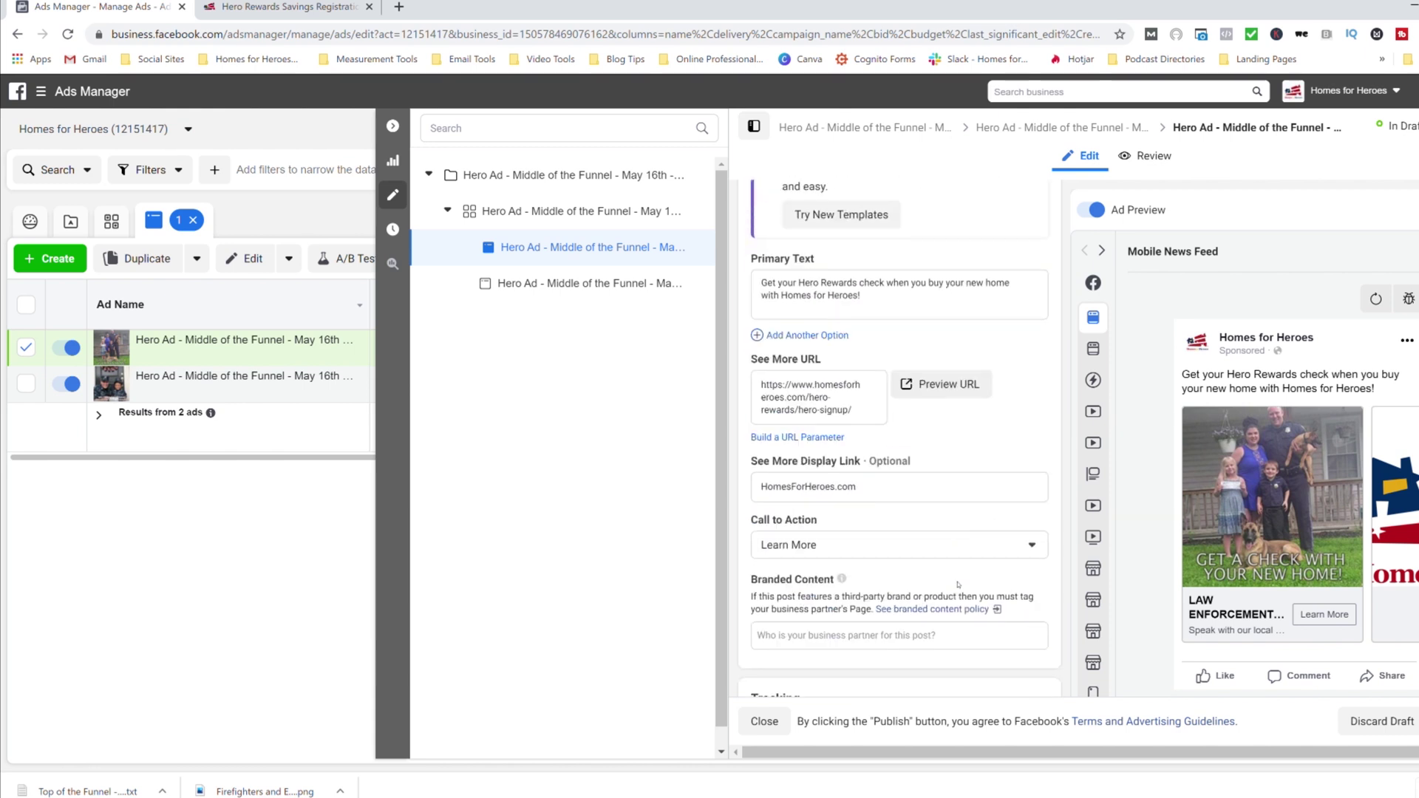
{"action": "scroll", "coordinate": [961, 583], "scroll_direction": "down", "scroll_amount": 2}
{"action": "scroll", "coordinate": [965, 582], "scroll_direction": "up", "scroll_amount": 7}
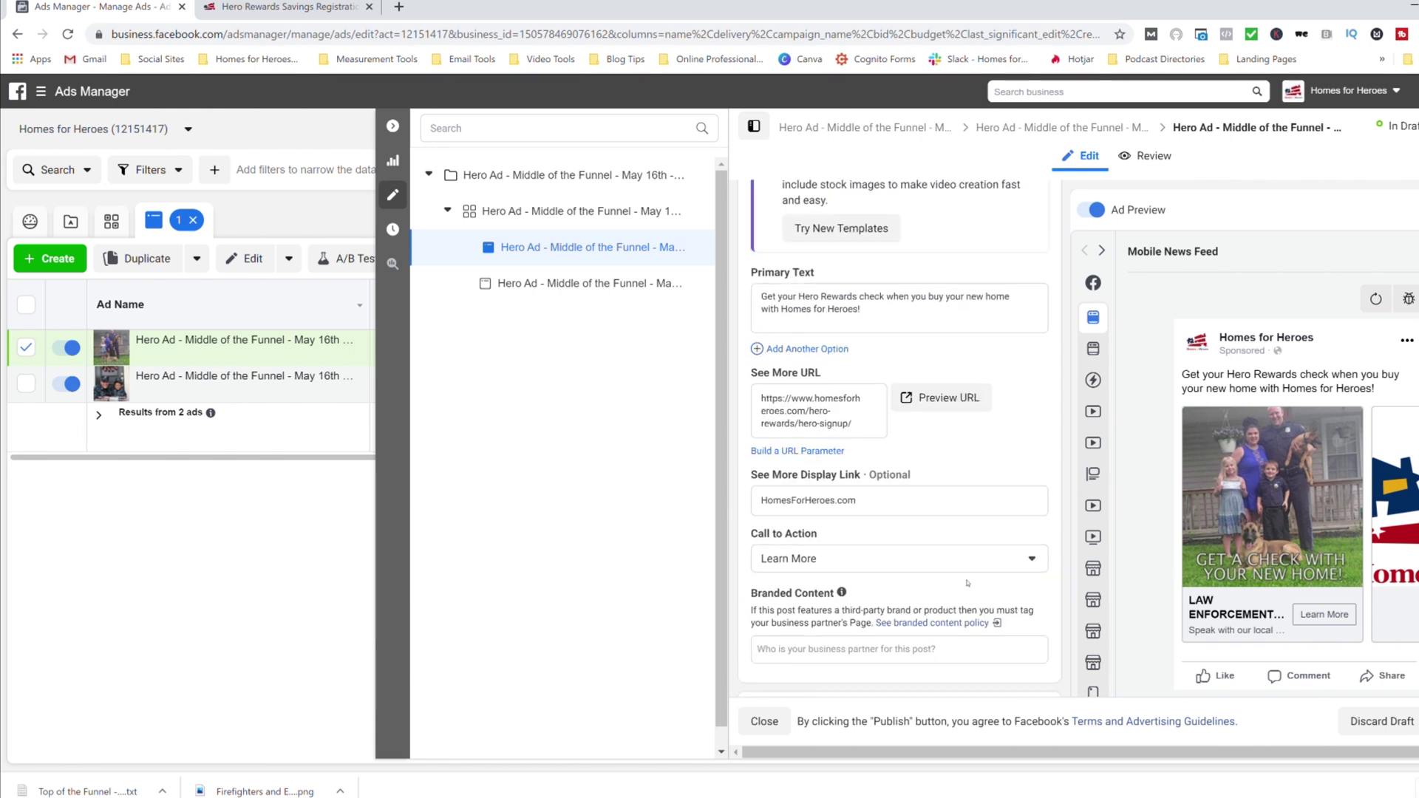
{"action": "scroll", "coordinate": [971, 582], "scroll_direction": "up", "scroll_amount": 7}
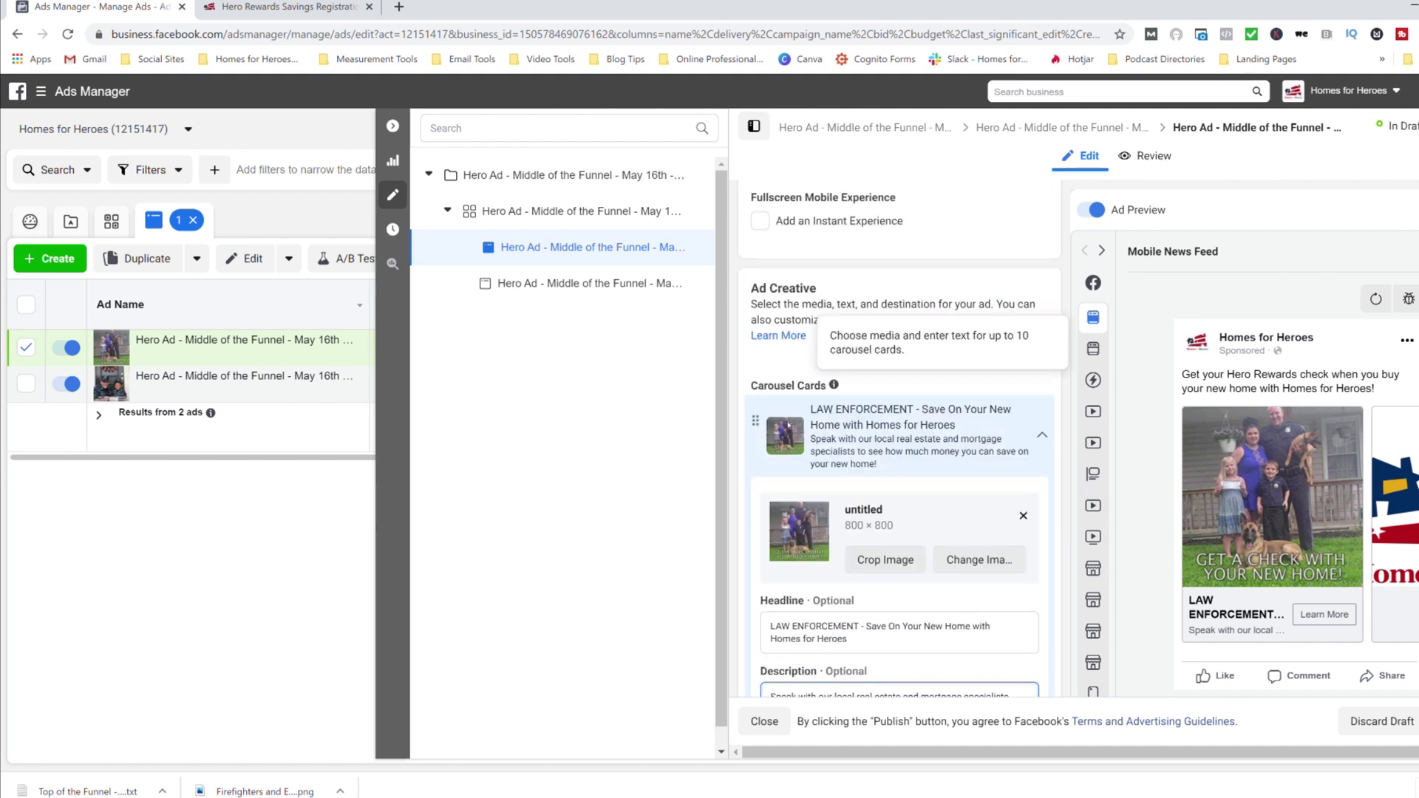
{"action": "scroll", "coordinate": [865, 444], "scroll_direction": "down", "scroll_amount": 3}
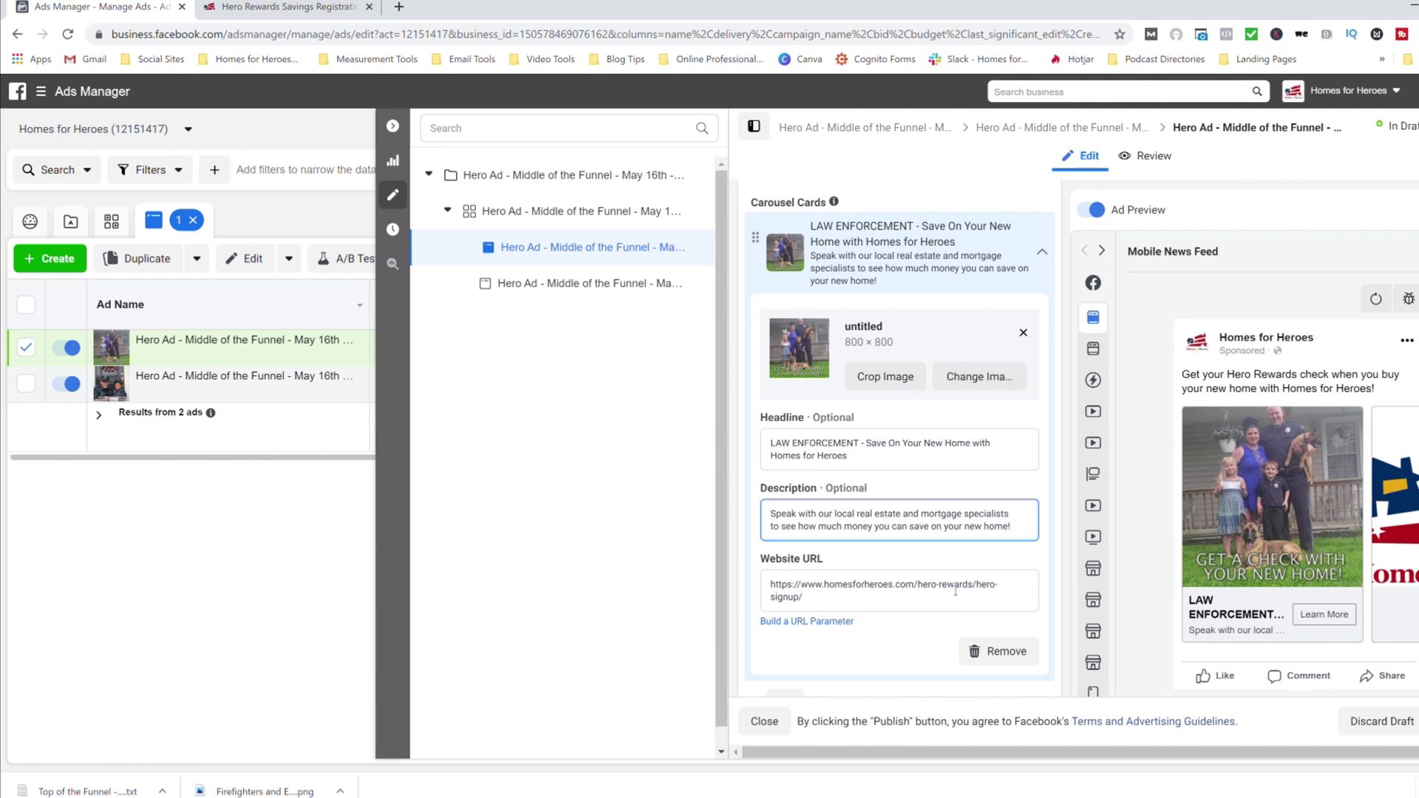
{"action": "scroll", "coordinate": [922, 576], "scroll_direction": "up", "scroll_amount": 5}
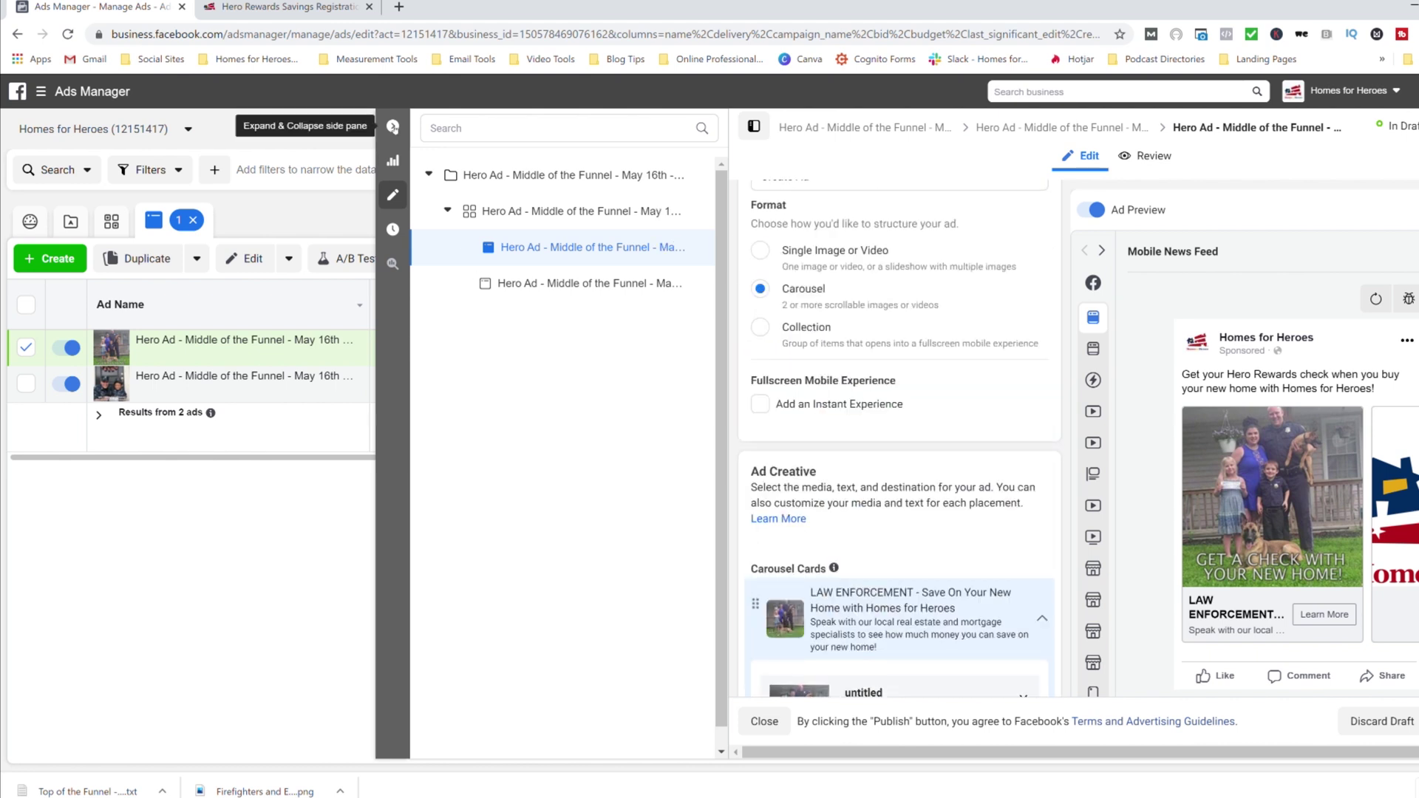
Close the ad editor and open the middle-of-the-funnel campaign's ad set to list its ads.
{"action": "left_click", "coordinate": [392, 127]}
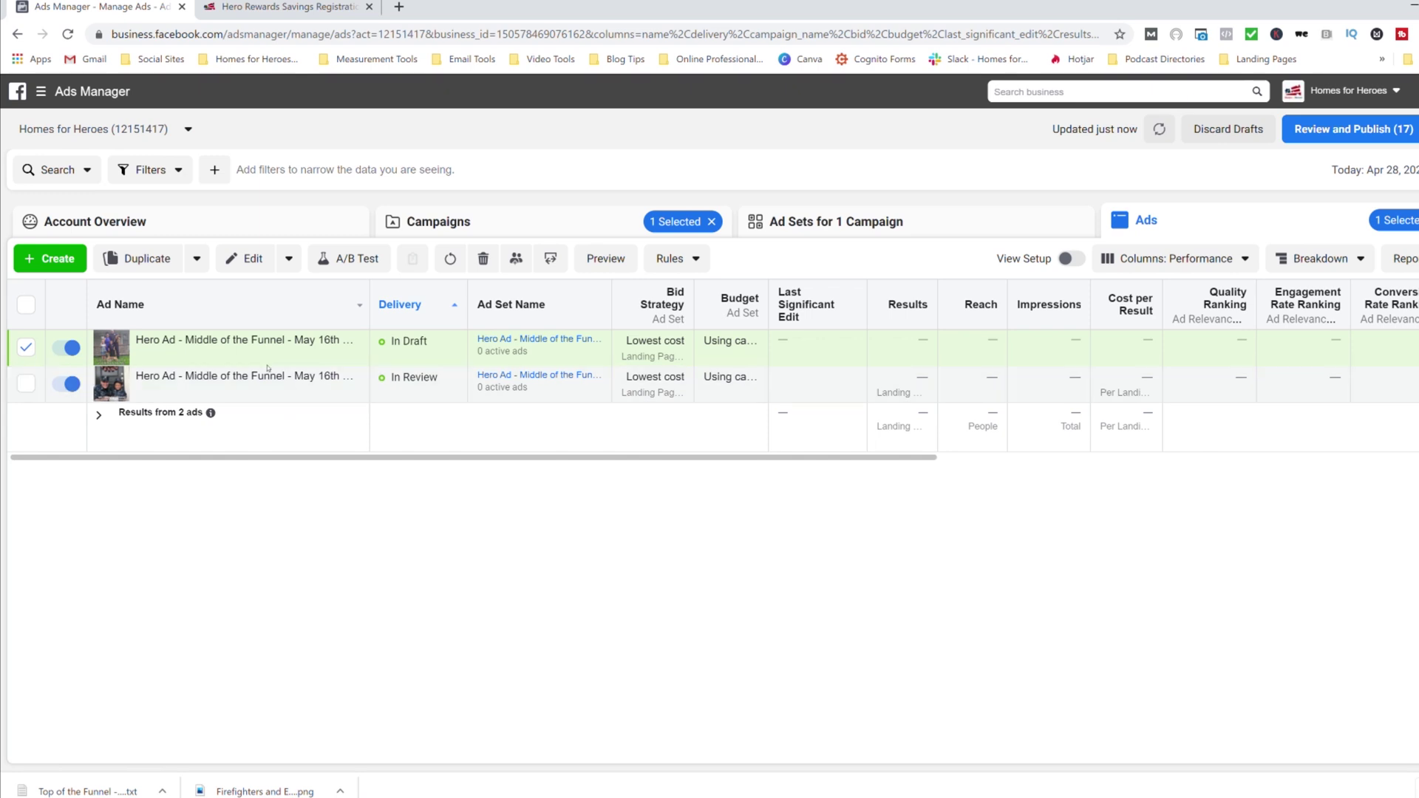
{"action": "mouse_move", "coordinate": [367, 376]}
{"action": "mouse_move", "coordinate": [318, 336]}
{"action": "left_click", "coordinate": [27, 347]}
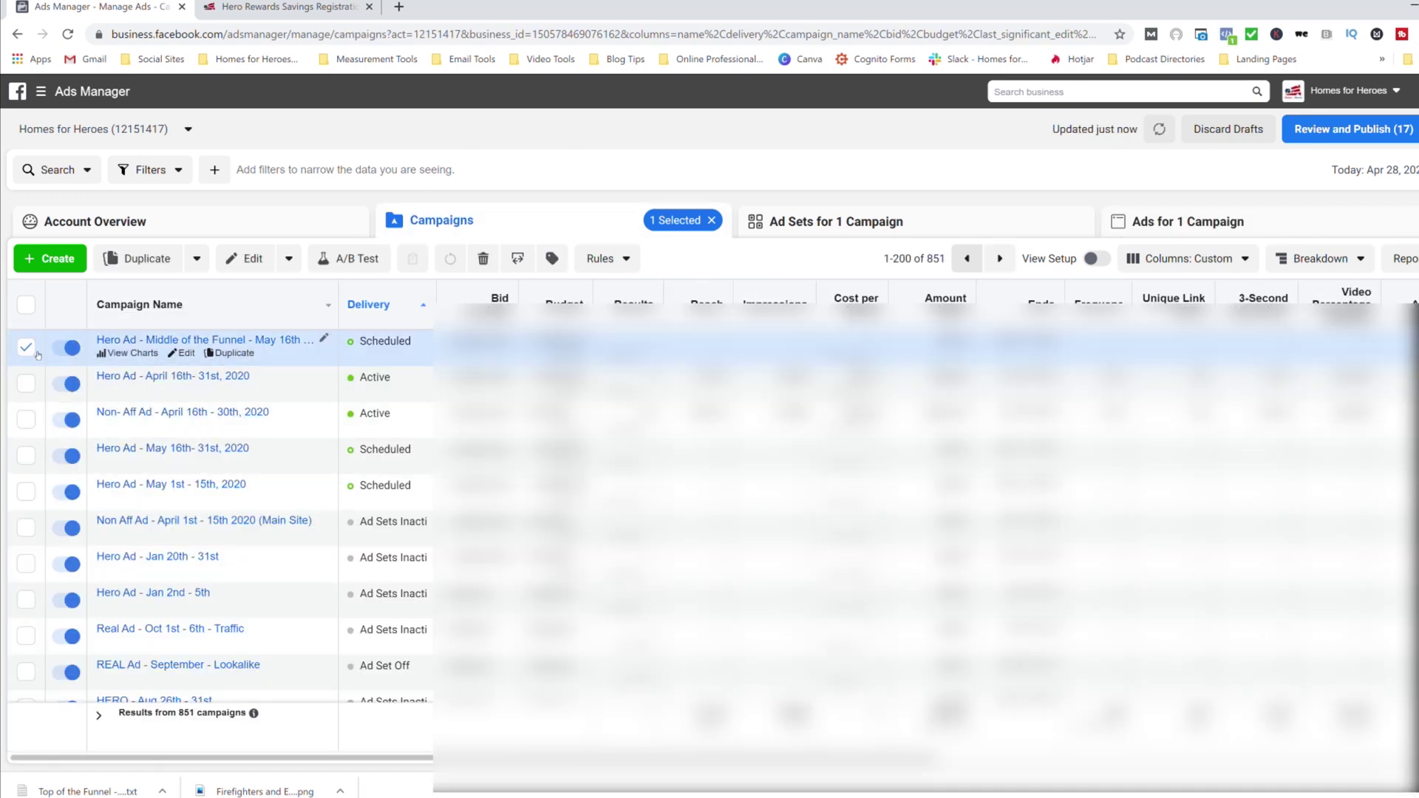
{"action": "left_click", "coordinate": [154, 340]}
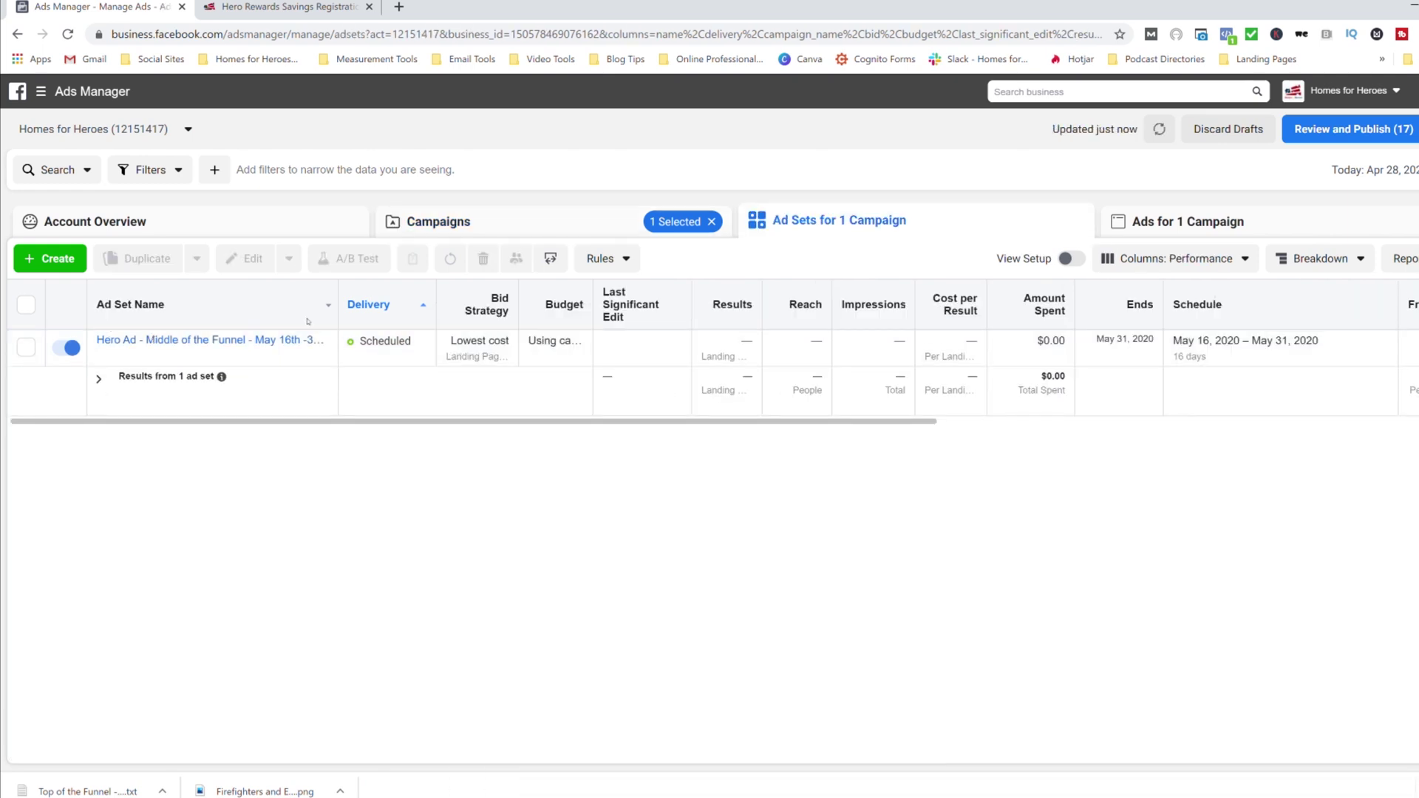
{"action": "left_click", "coordinate": [245, 342]}
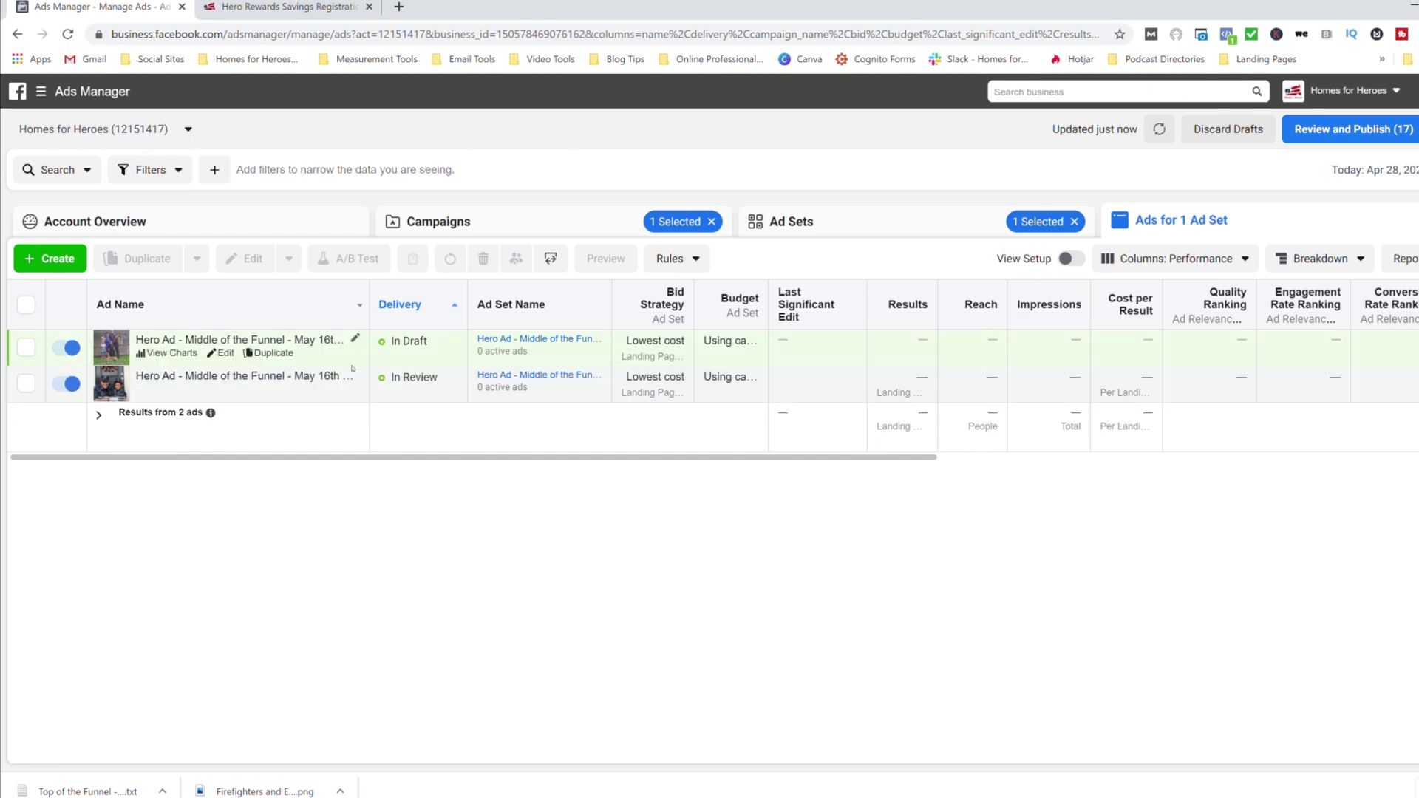
Widen the Ad Name column in the ads list.
{"action": "left_click", "coordinate": [364, 304]}
{"action": "left_click", "coordinate": [367, 305]}
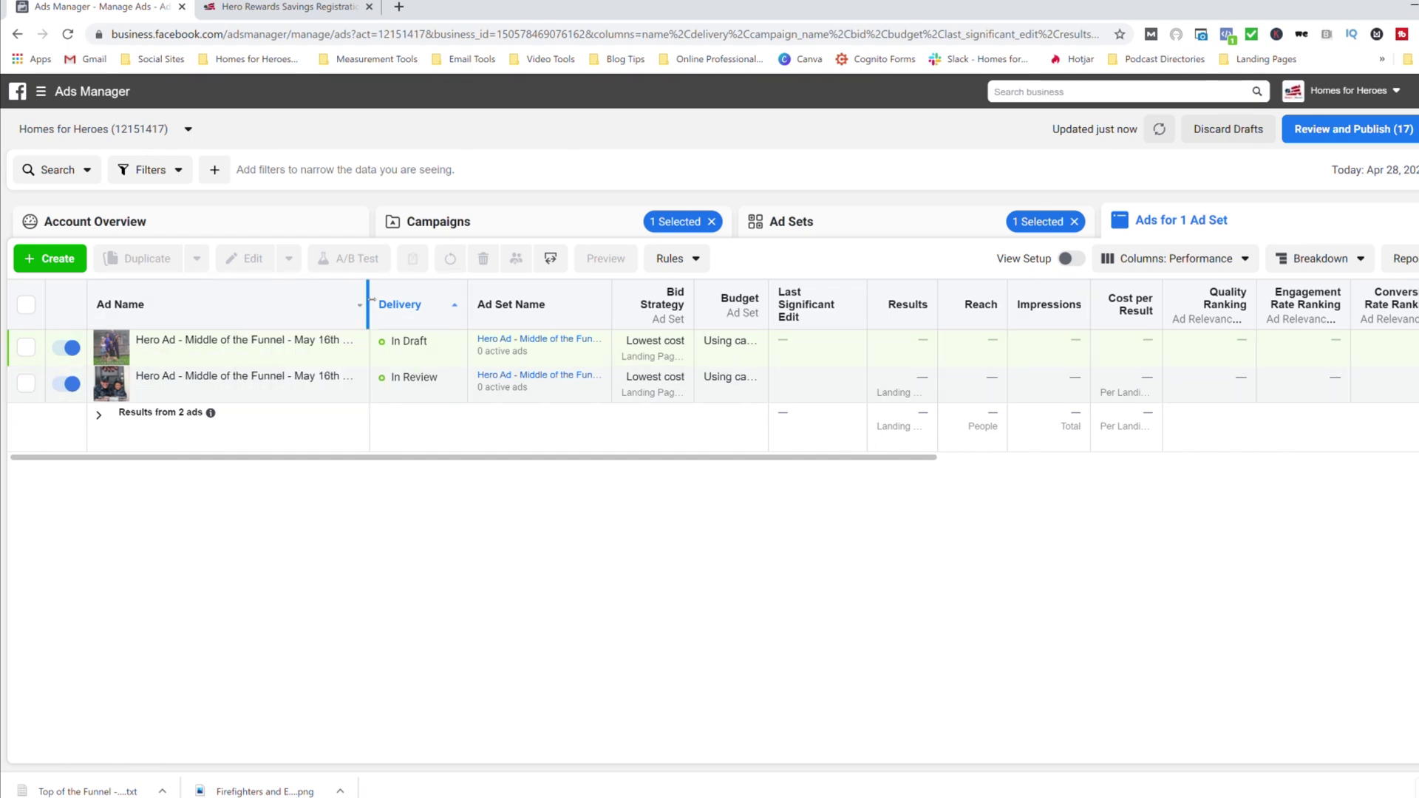
{"action": "left_click_drag", "start_coordinate": [370, 305], "coordinate": [455, 305]}
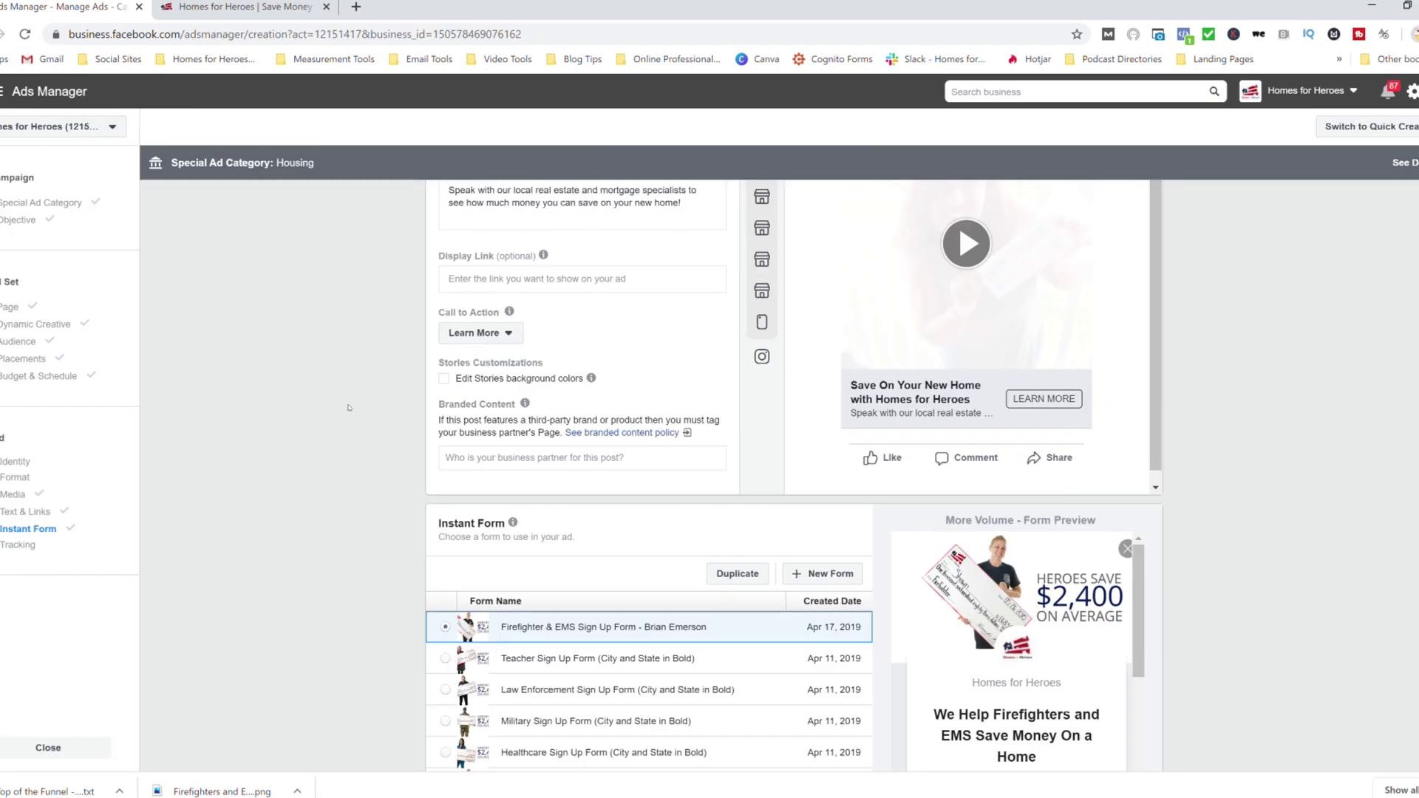
Set the lead ad's display link to HomesForHeroes.com and its call to action to Sign Up.
{"action": "scroll", "coordinate": [348, 399], "scroll_direction": "up", "scroll_amount": 3}
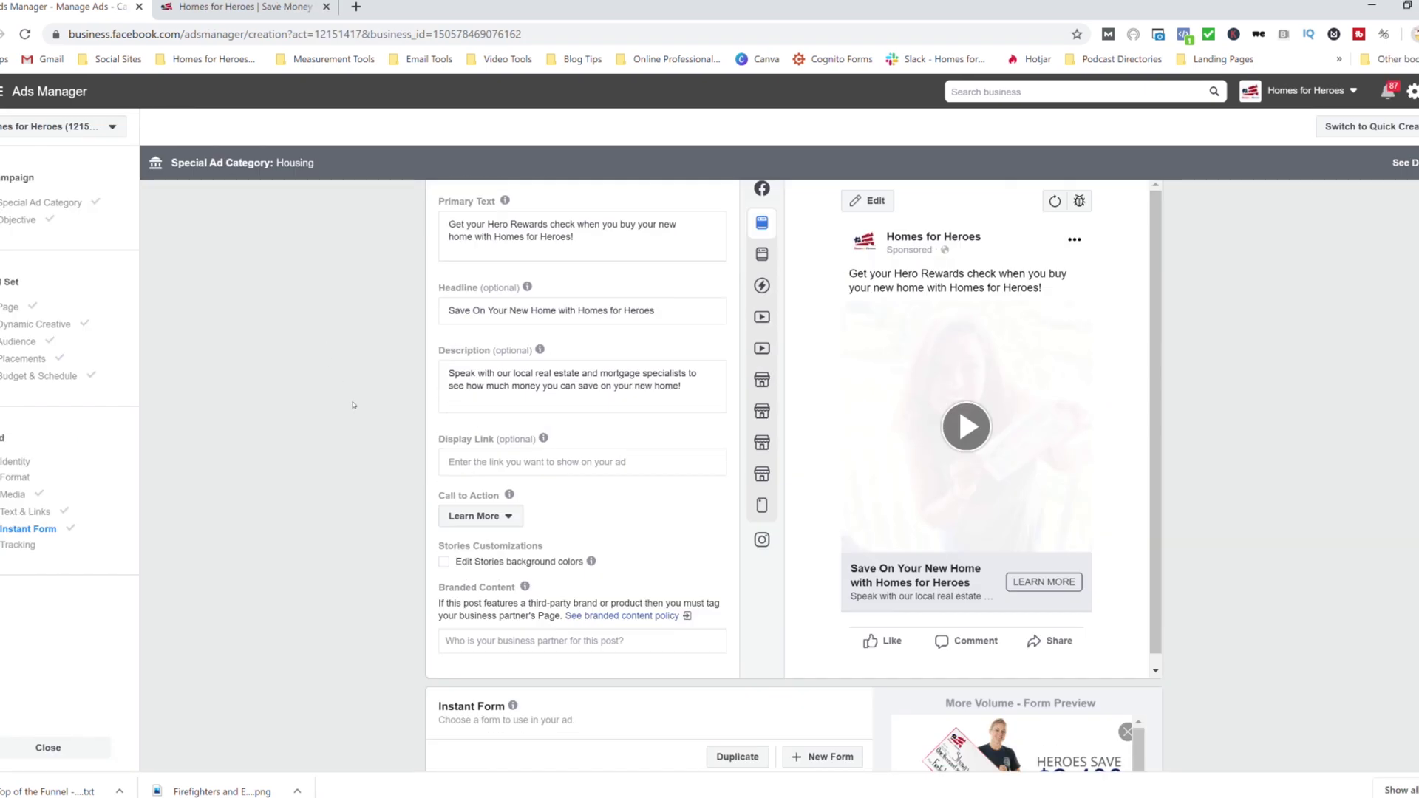
{"action": "left_click", "coordinate": [467, 465]}
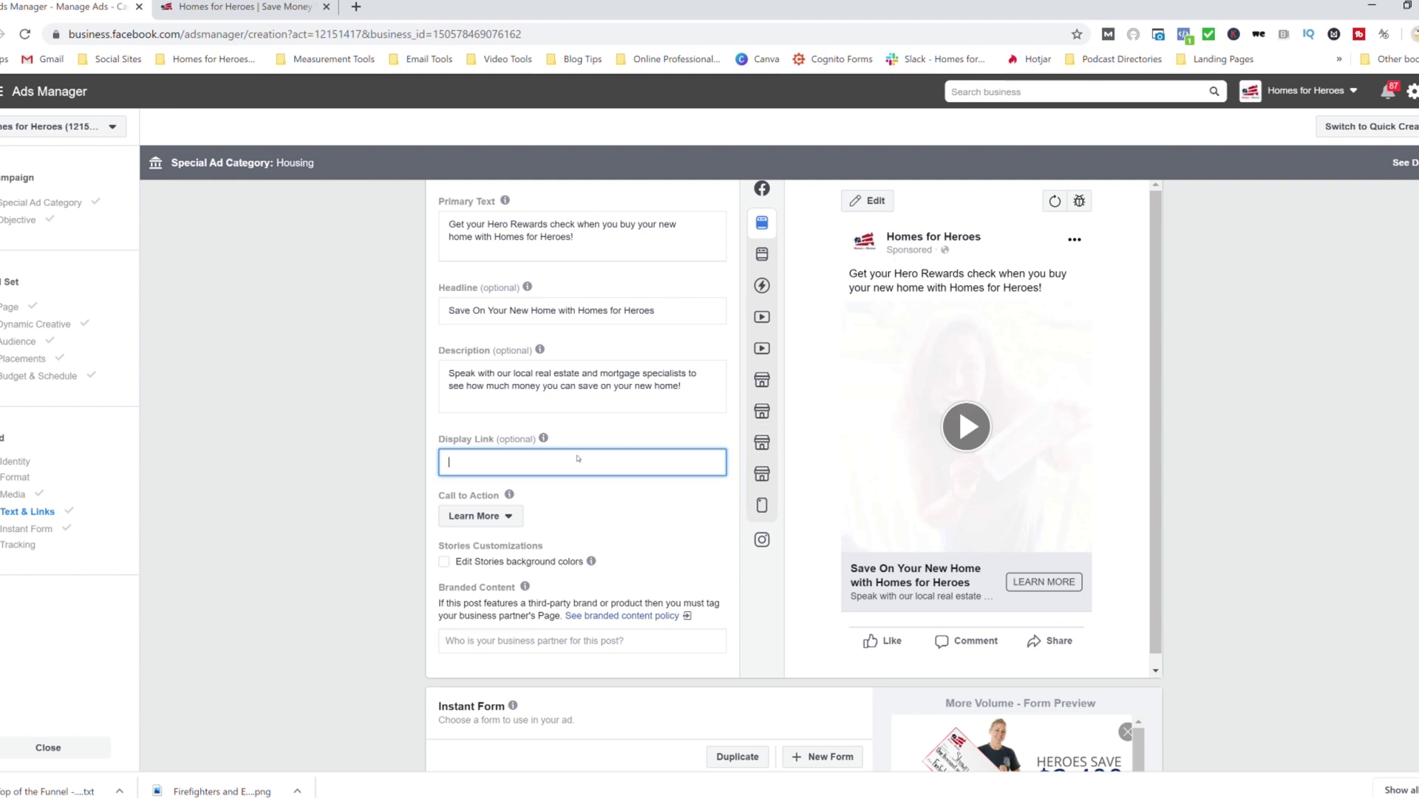
{"action": "type", "text": "HomesForHeroes.com"}
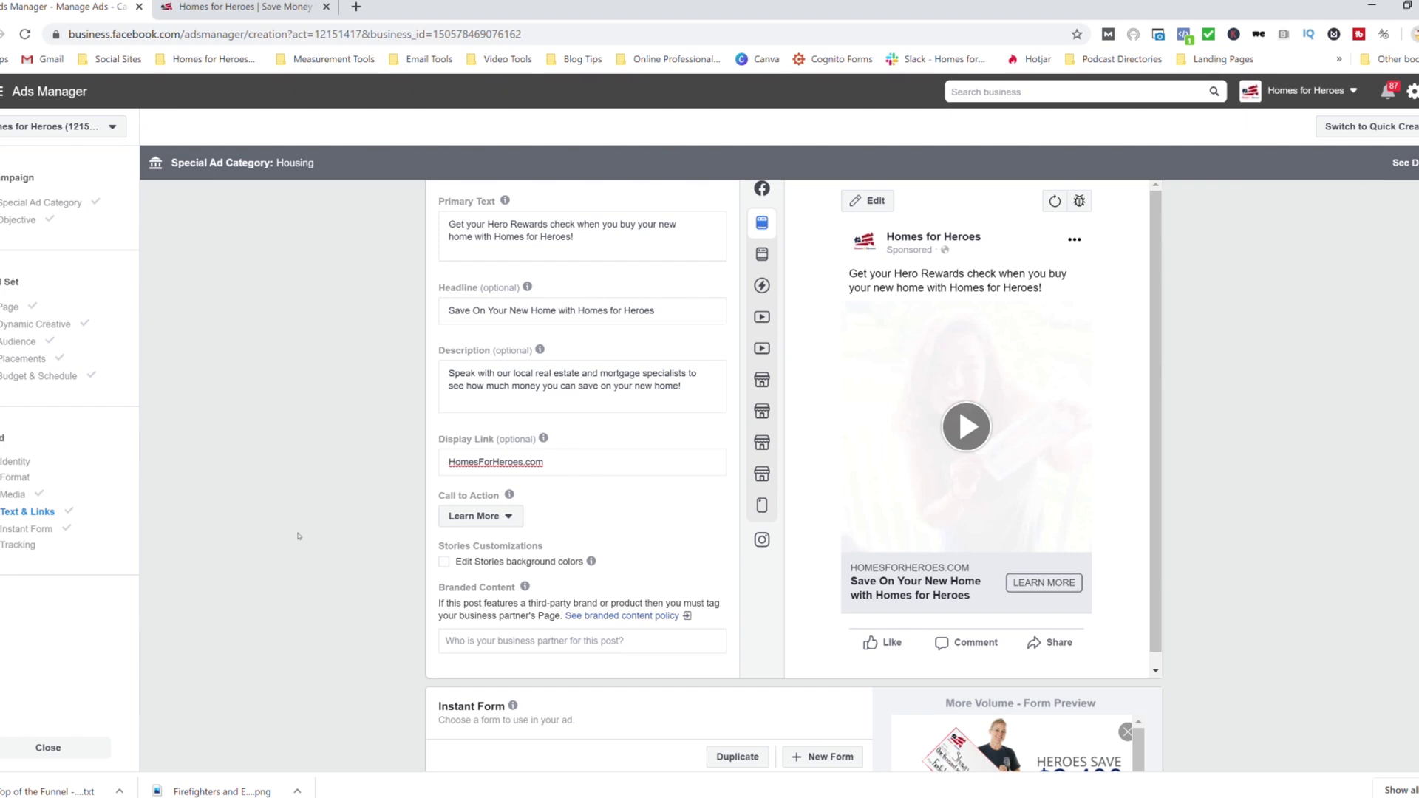
{"action": "scroll", "coordinate": [296, 540], "scroll_direction": "down", "scroll_amount": 3}
{"action": "left_click", "coordinate": [500, 332]}
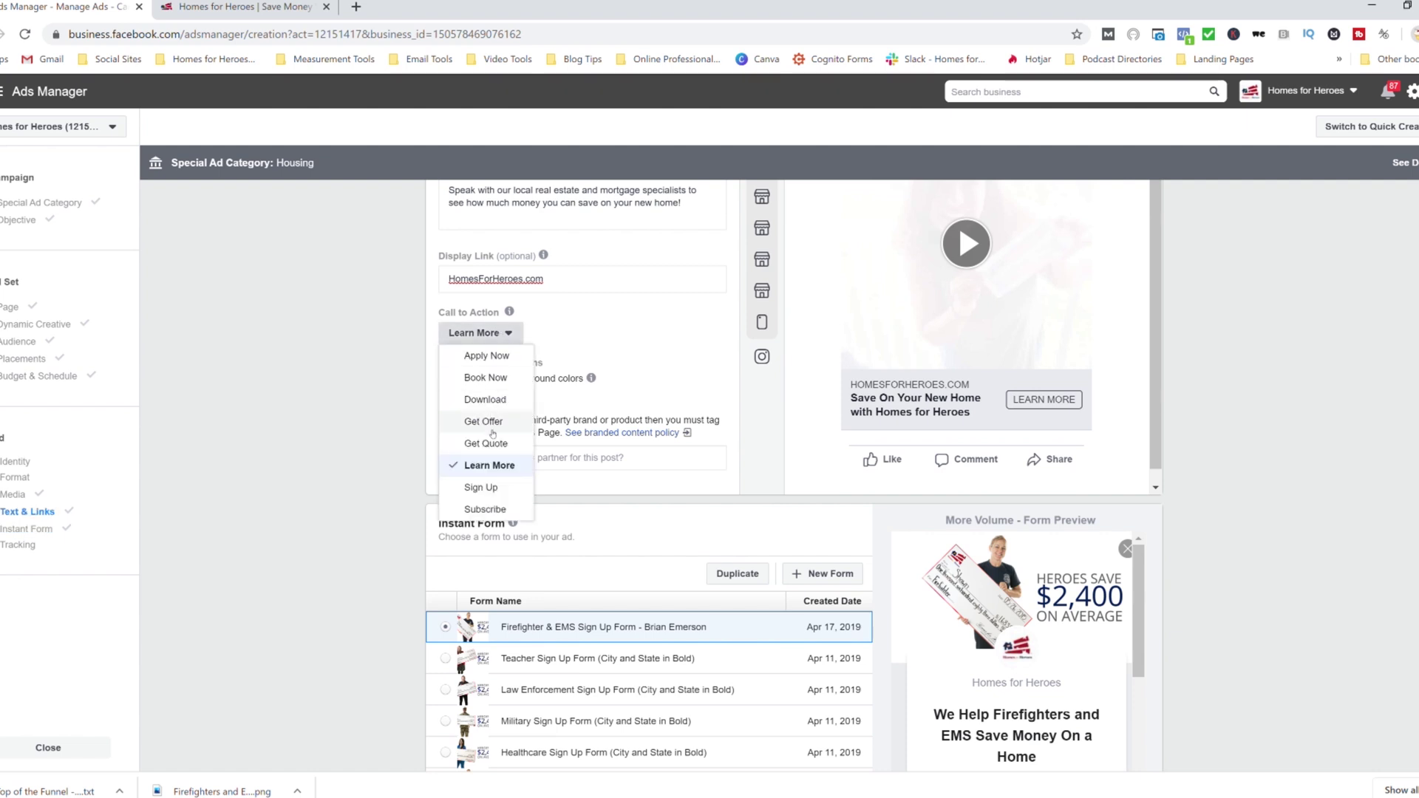
{"action": "left_click", "coordinate": [481, 487]}
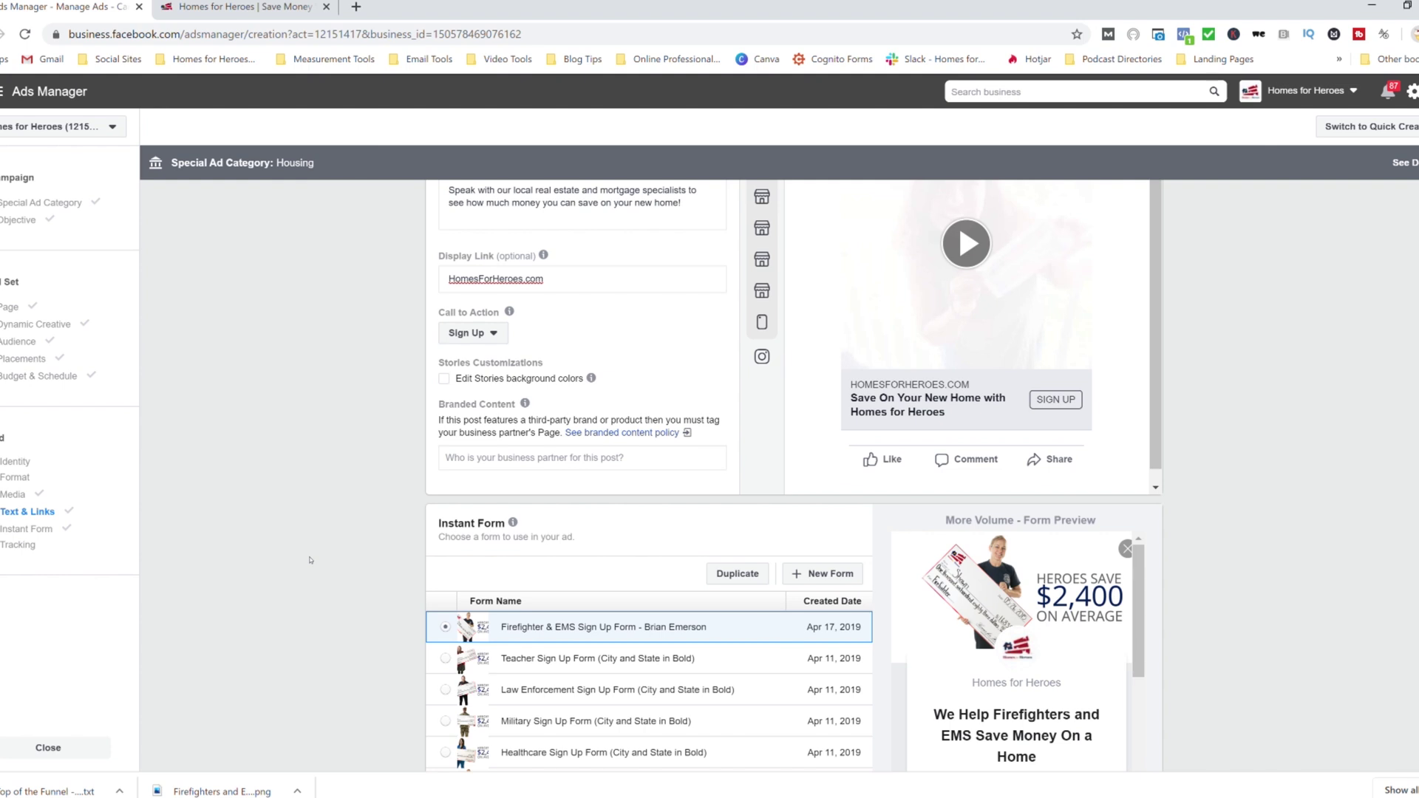
Create a new instant form named "Hero Ad Lead Form" with the More Volume form type.
{"action": "scroll", "coordinate": [310, 560], "scroll_direction": "down", "scroll_amount": 2}
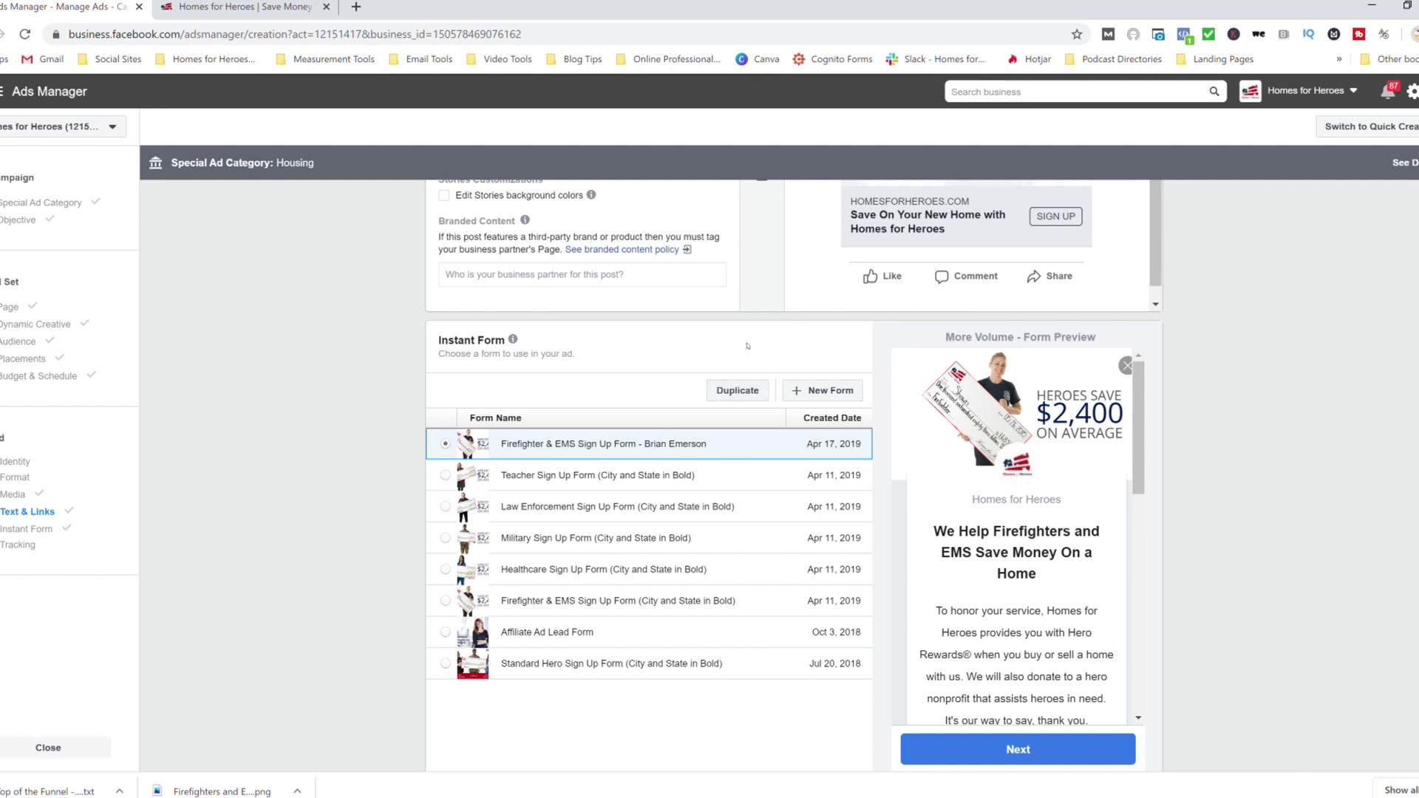
{"action": "left_click", "coordinate": [842, 394]}
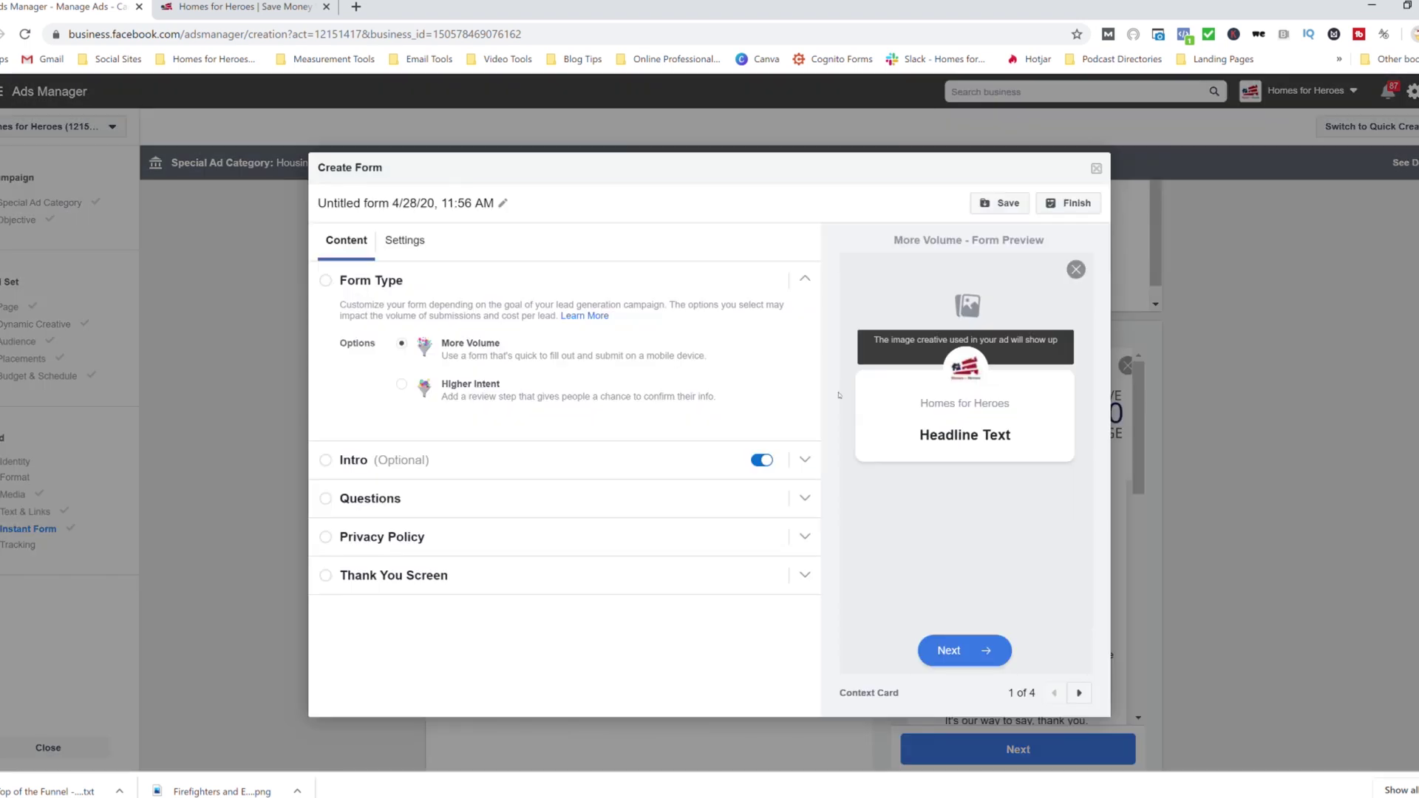
{"action": "left_click", "coordinate": [465, 207]}
{"action": "left_click_drag", "start_coordinate": [497, 204], "coordinate": [310, 209]}
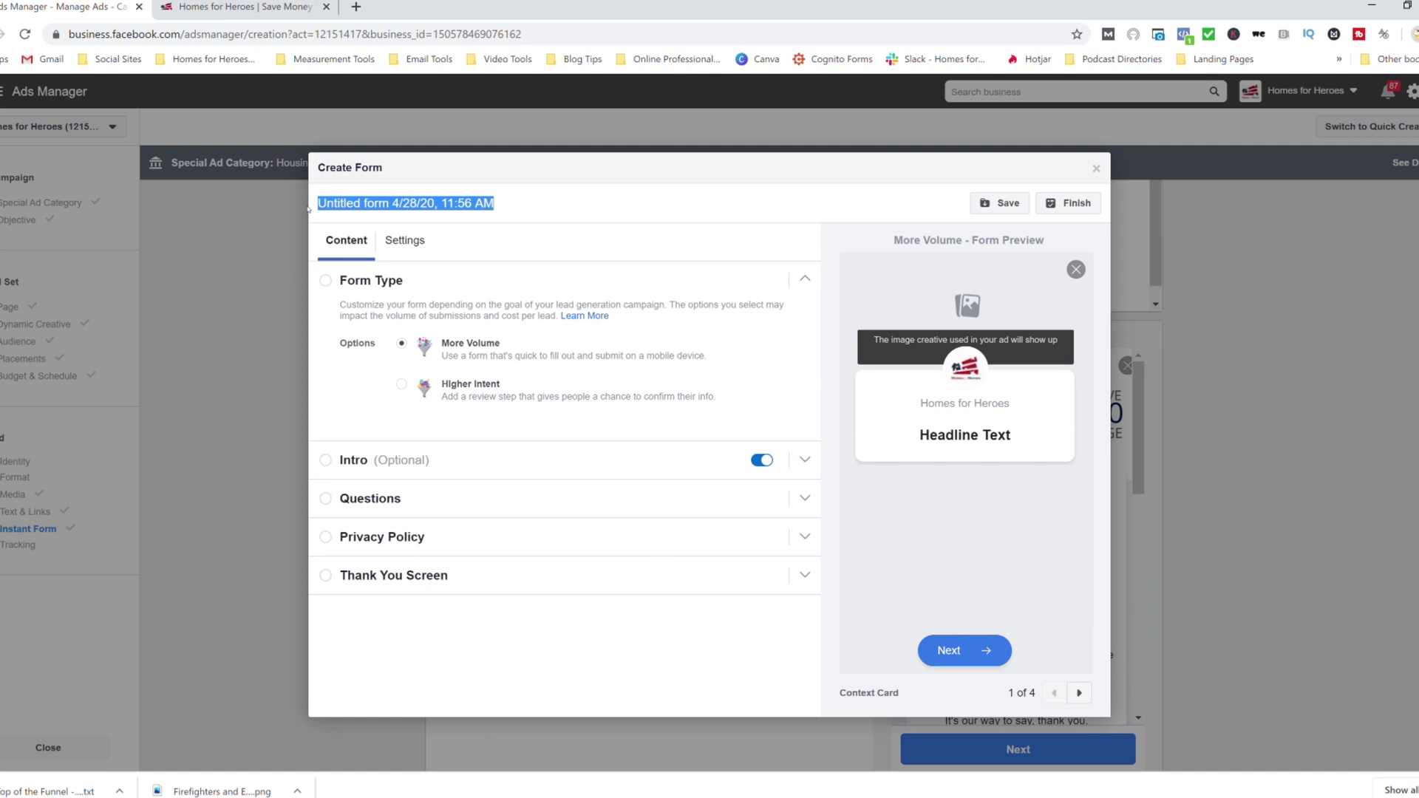
{"action": "type", "text": "Hero Ad "}
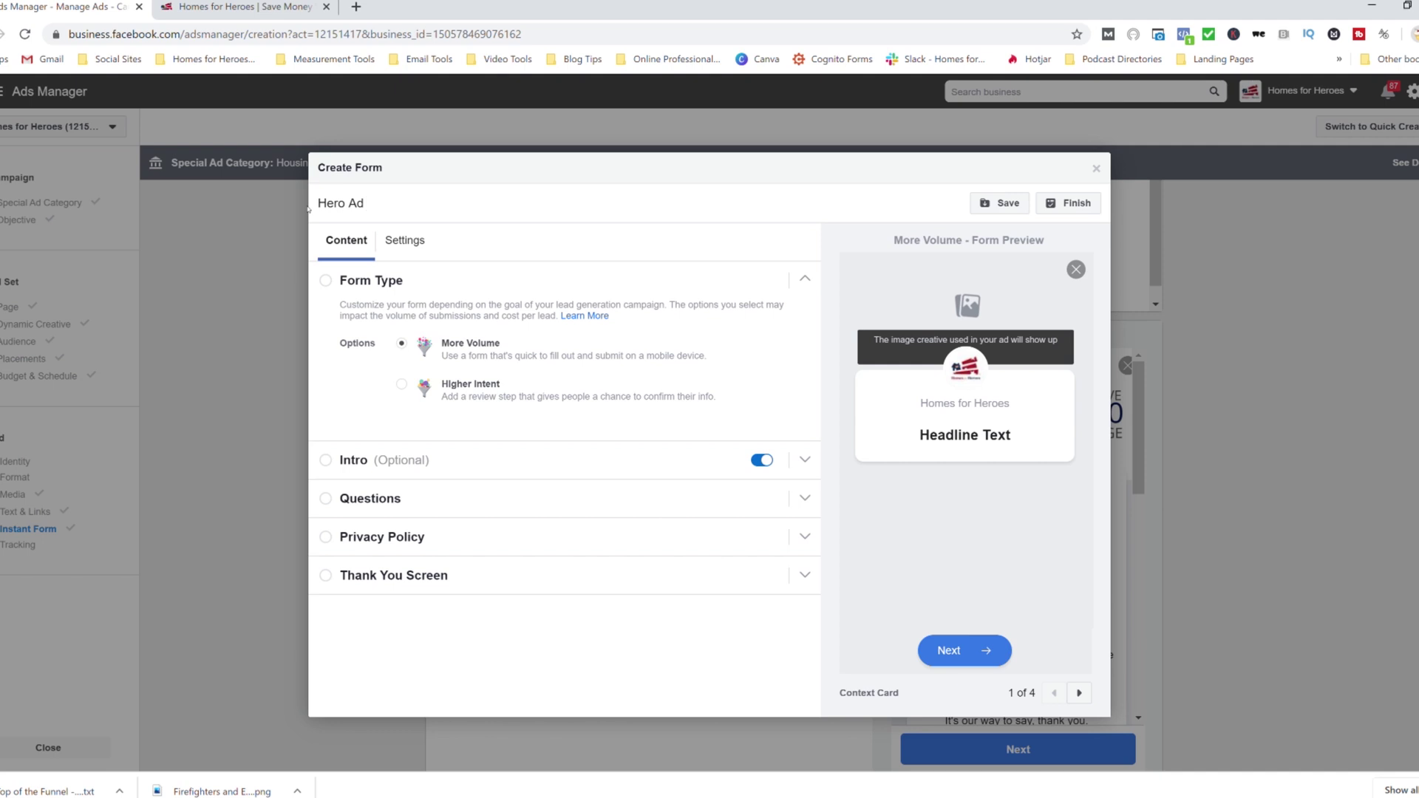
{"action": "type", "text": "Lead Form"}
{"action": "left_click", "coordinate": [402, 385]}
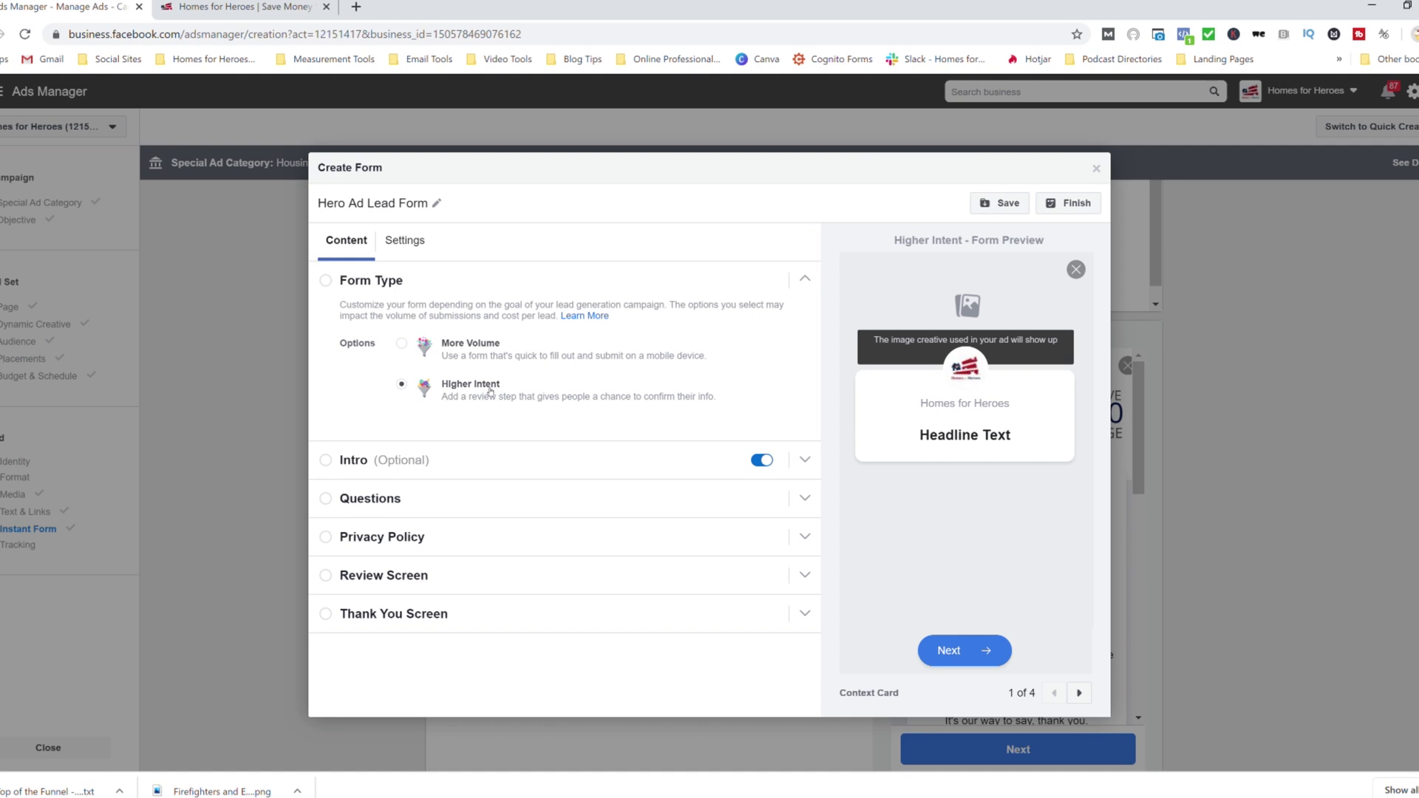
{"action": "left_click", "coordinate": [402, 345]}
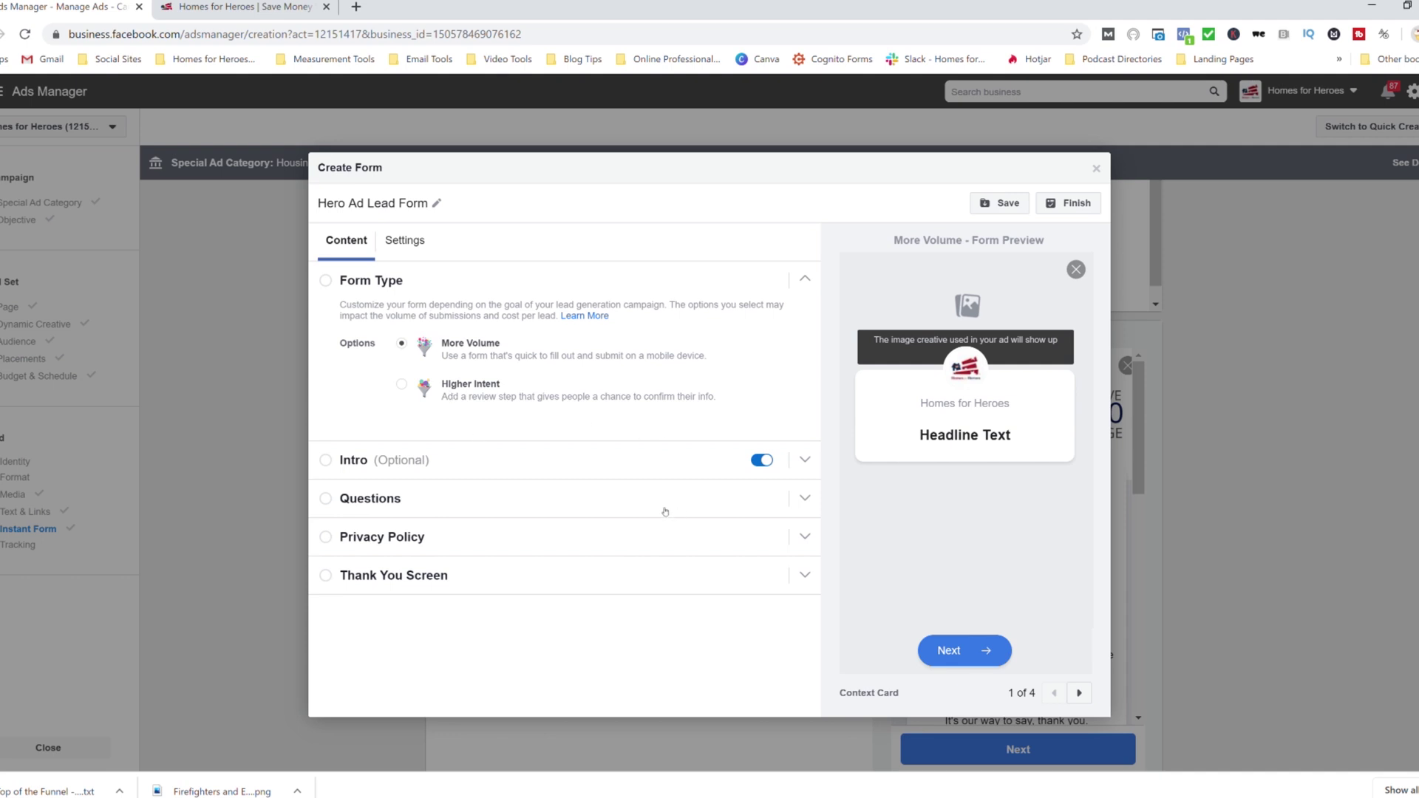
Enable the form's intro and set its headline to "You Serve Humbly and Loyally. Now It's Our Turn.".
{"action": "left_click", "coordinate": [805, 462]}
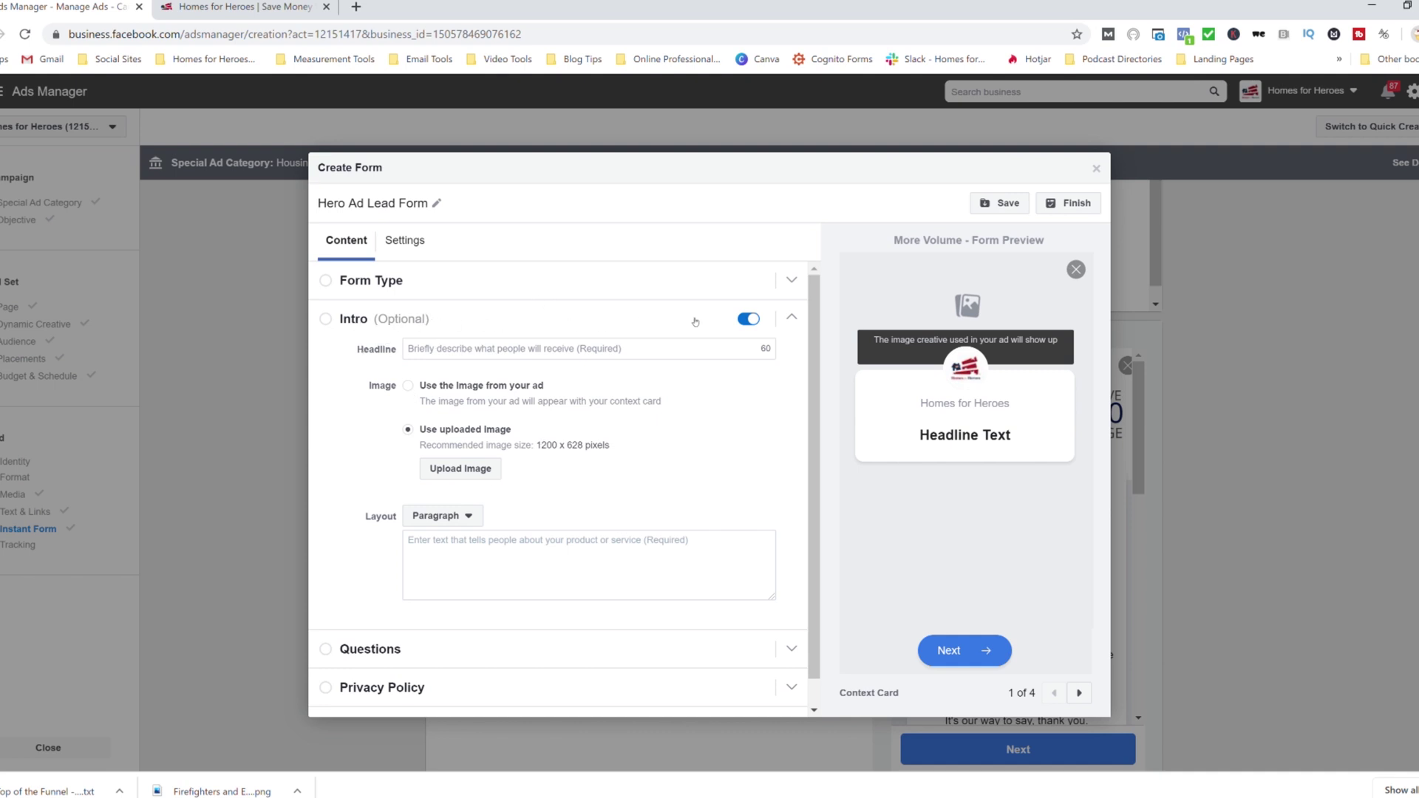
{"action": "left_click", "coordinate": [750, 319]}
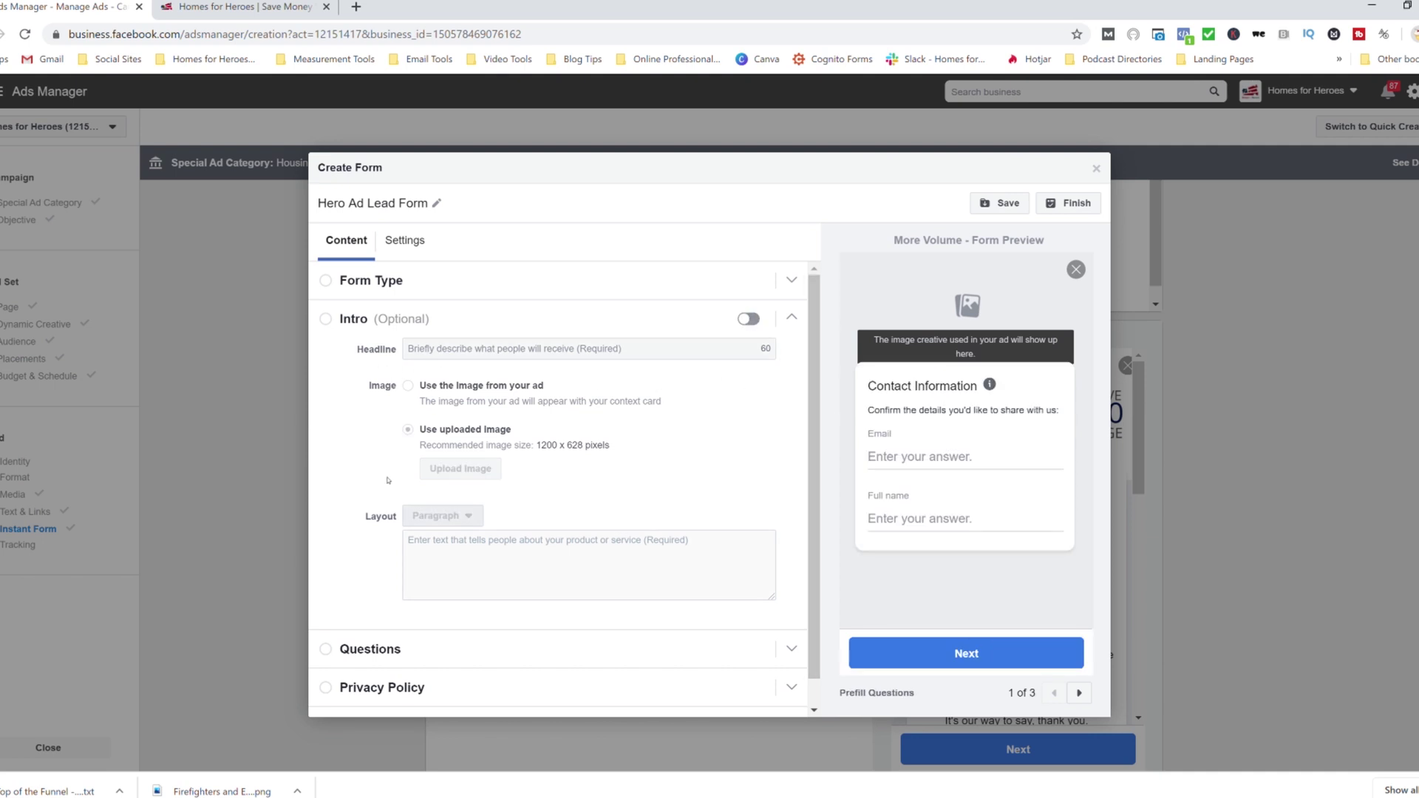
{"action": "left_click", "coordinate": [750, 320]}
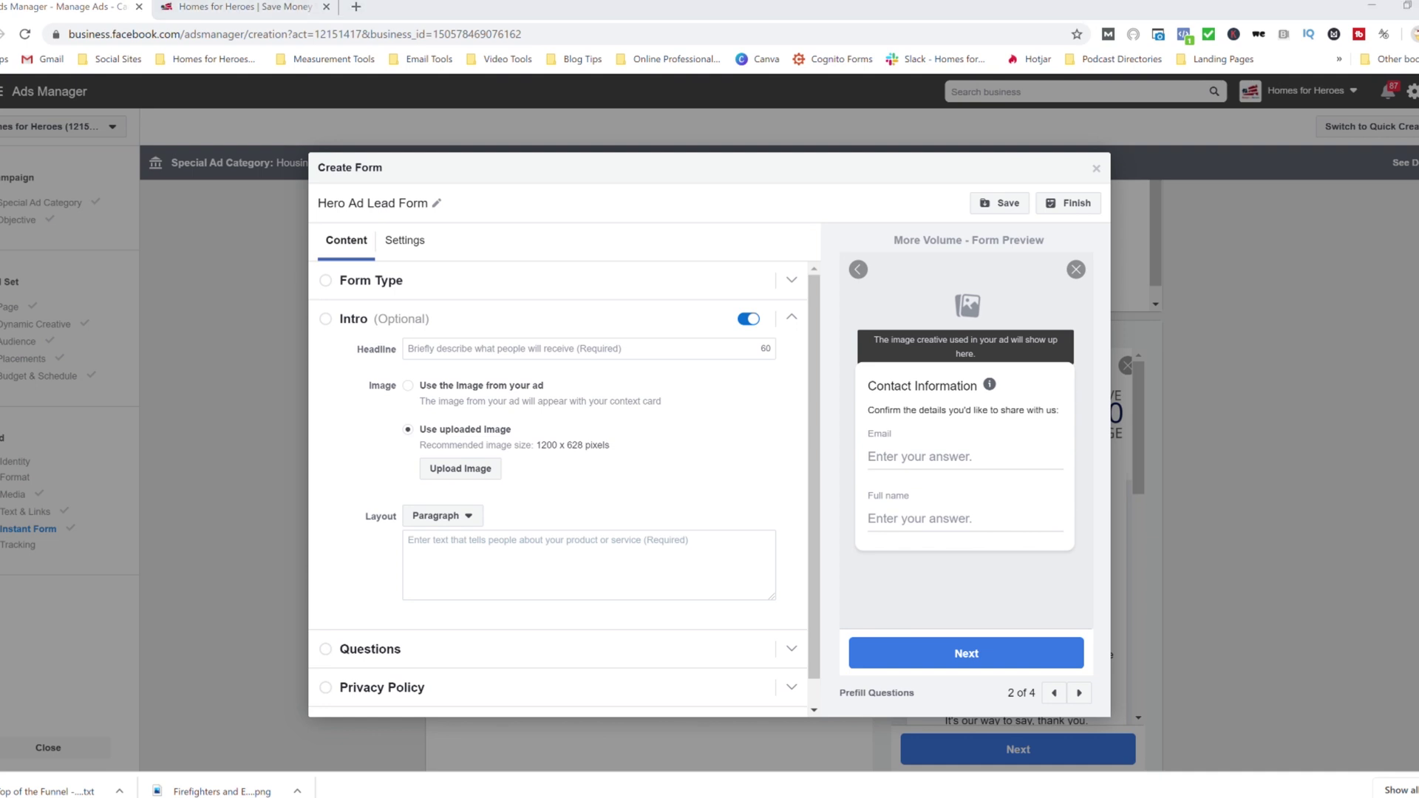
{"action": "left_click", "coordinate": [426, 352]}
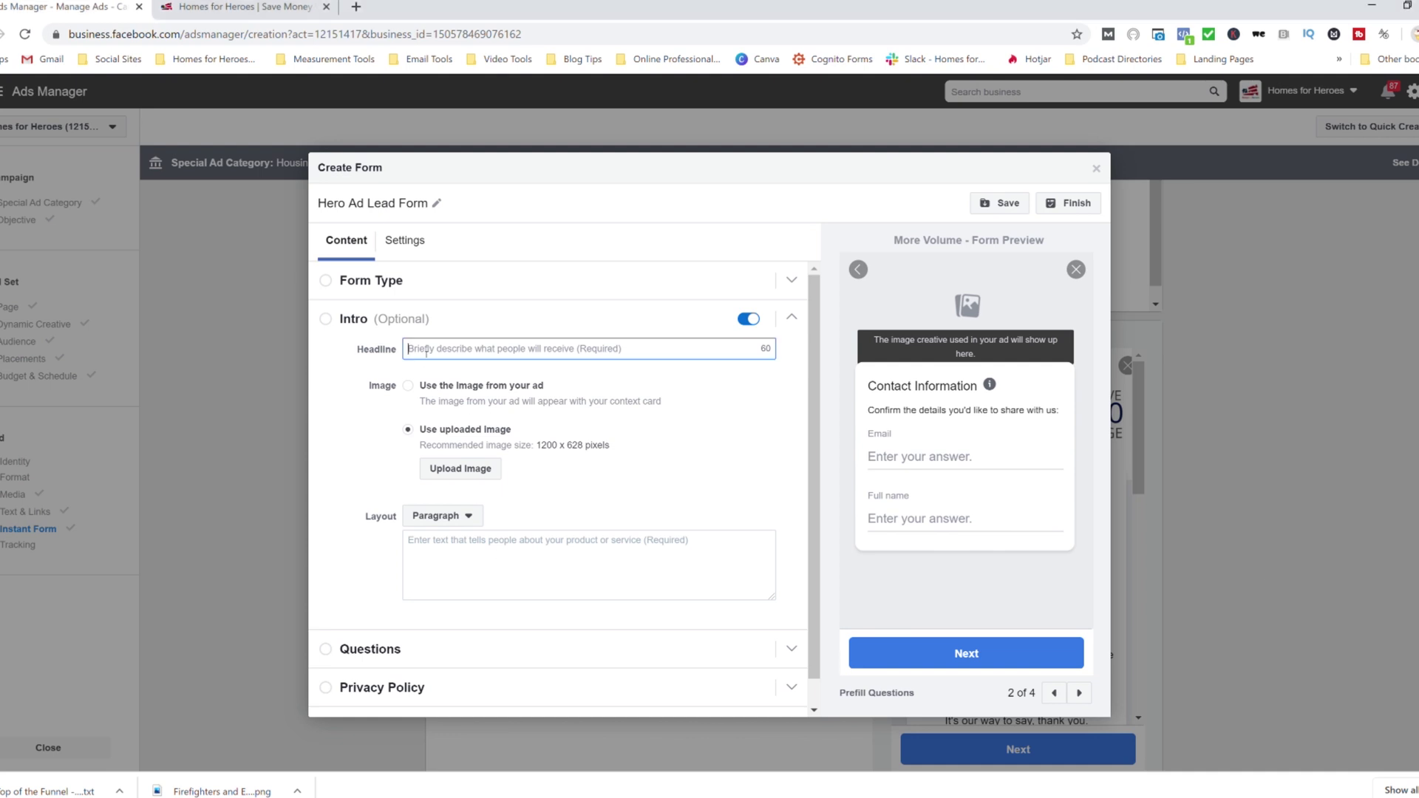
{"action": "type", "text": "You Serve Humbly and Loyally. Now It's Our Turn."}
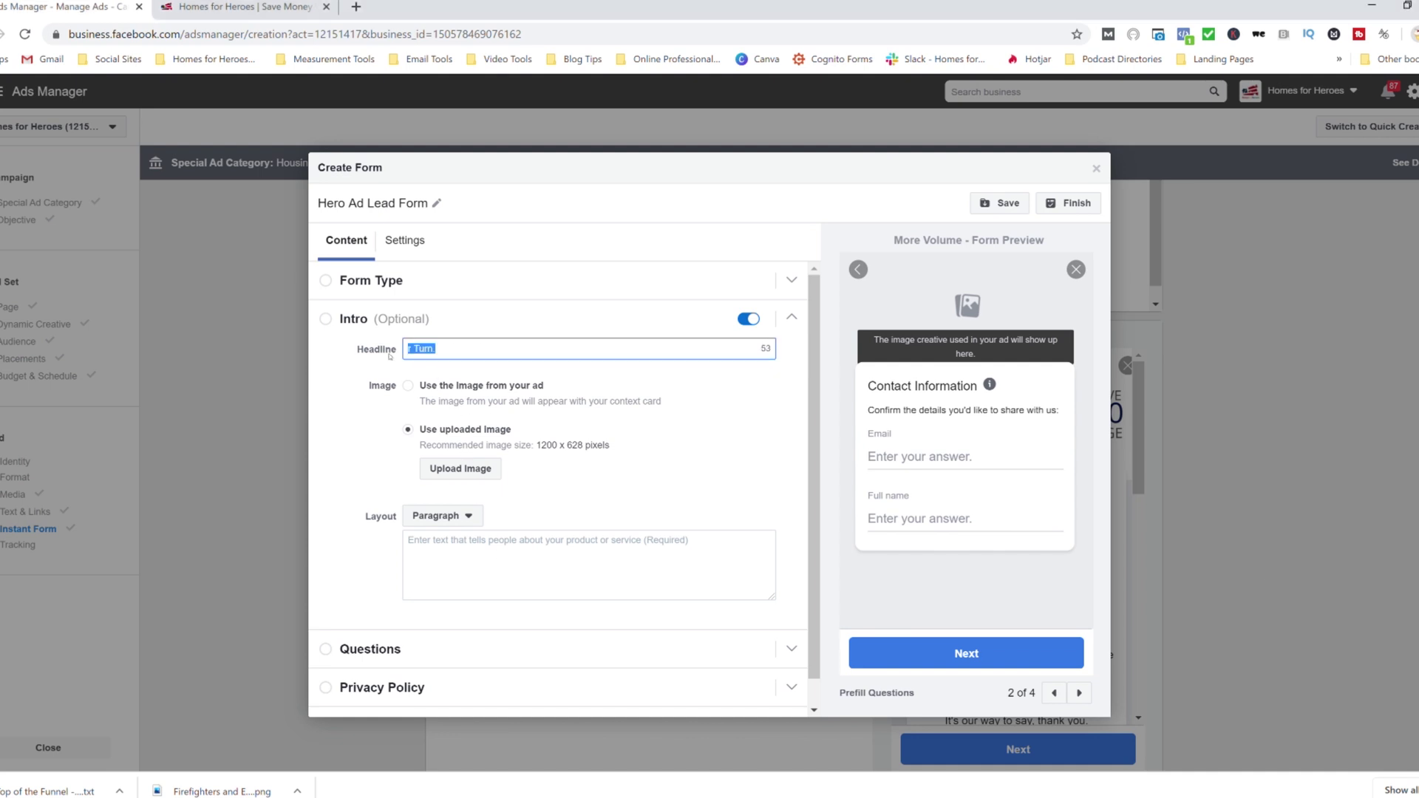
{"action": "left_click", "coordinate": [333, 405]}
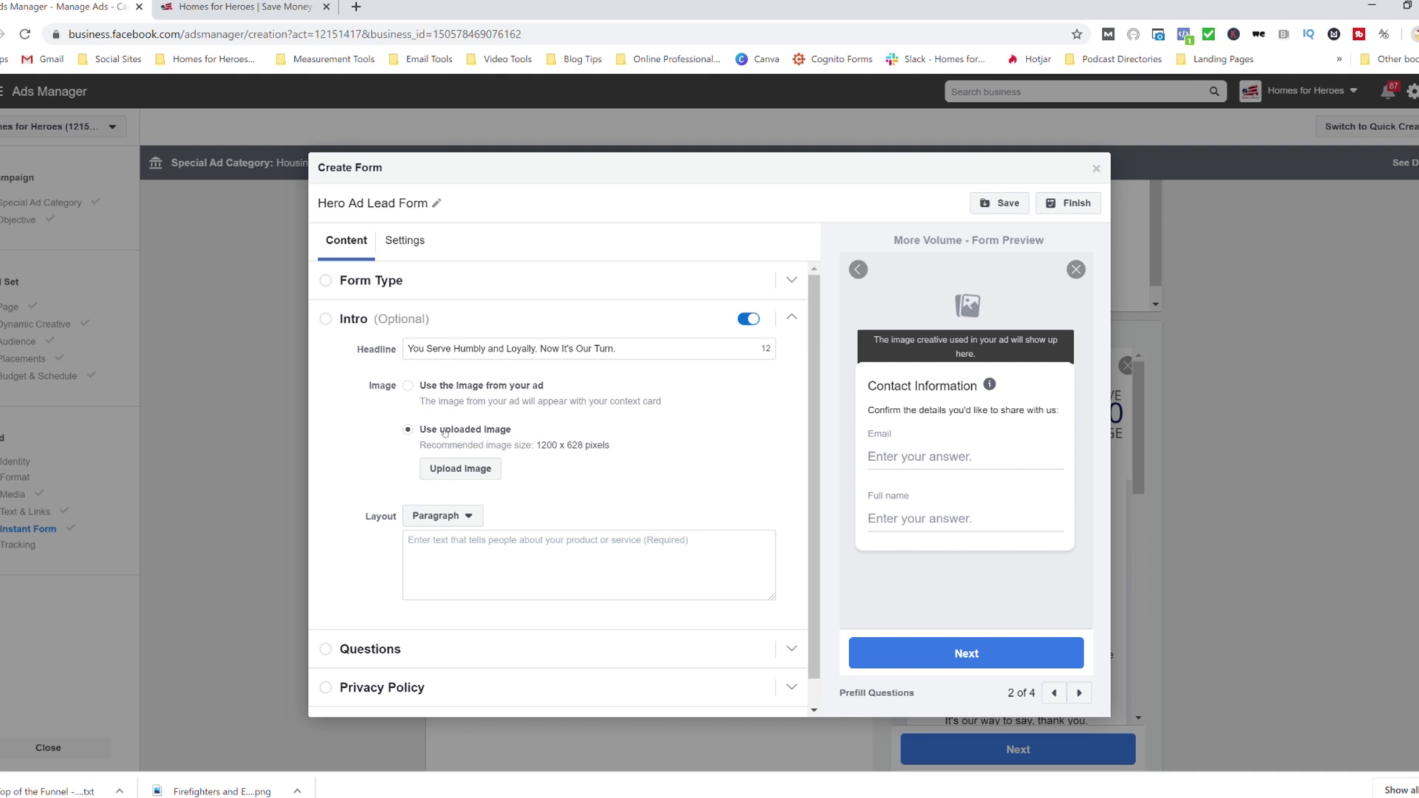
Upload the Homes for Heroes banner showing five service professionals as the form's intro image.
{"action": "left_click", "coordinate": [409, 386]}
{"action": "left_click", "coordinate": [408, 429]}
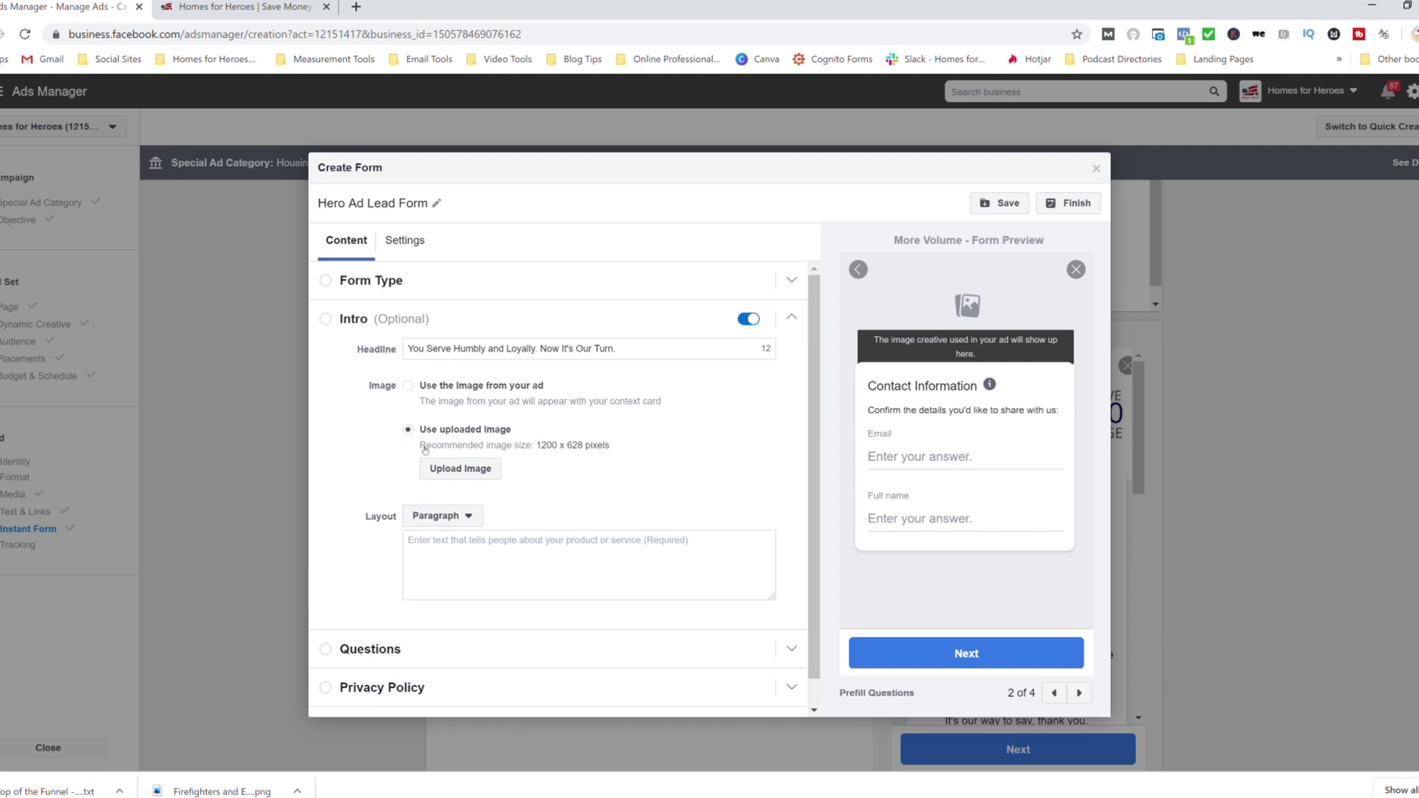
{"action": "left_click", "coordinate": [456, 473]}
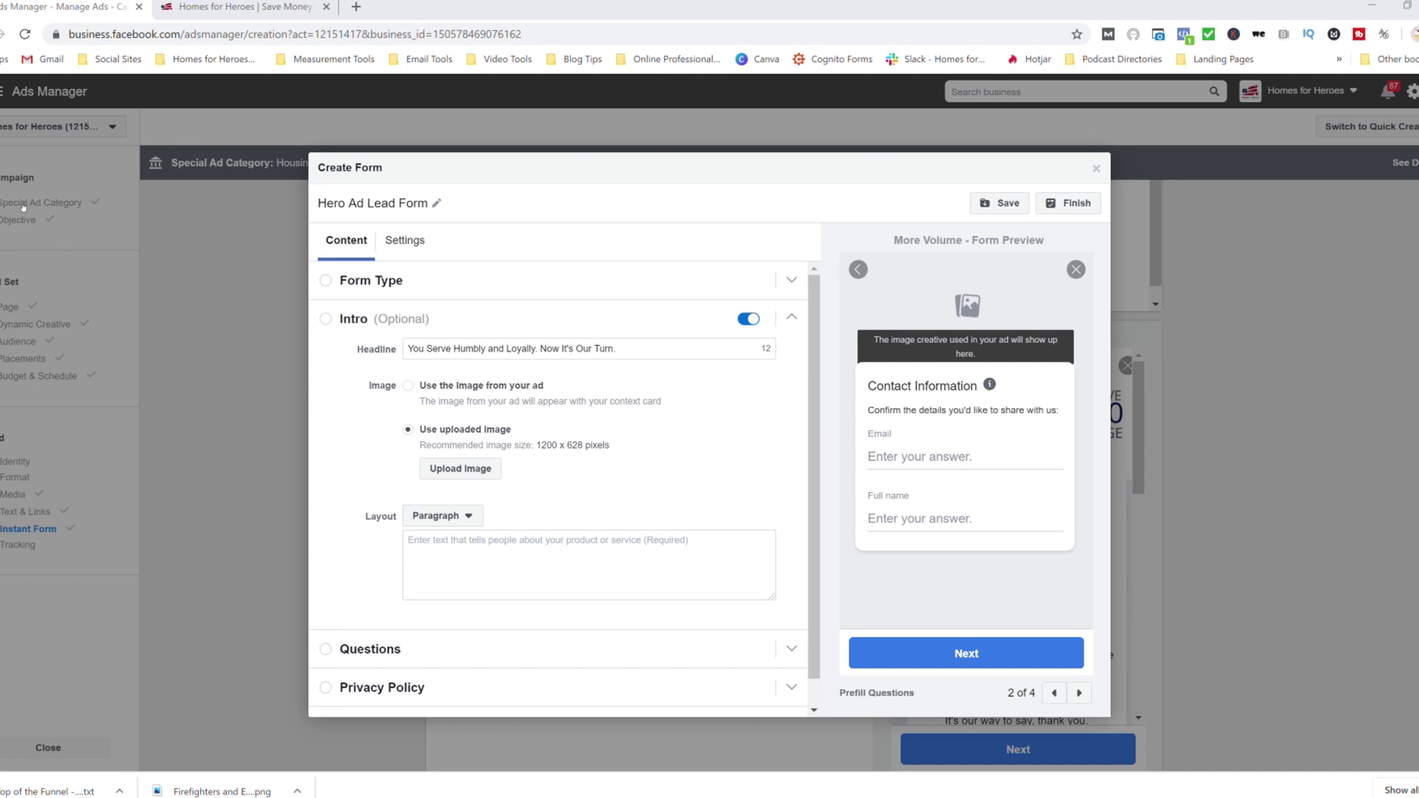
{"action": "key", "text": "Return"}
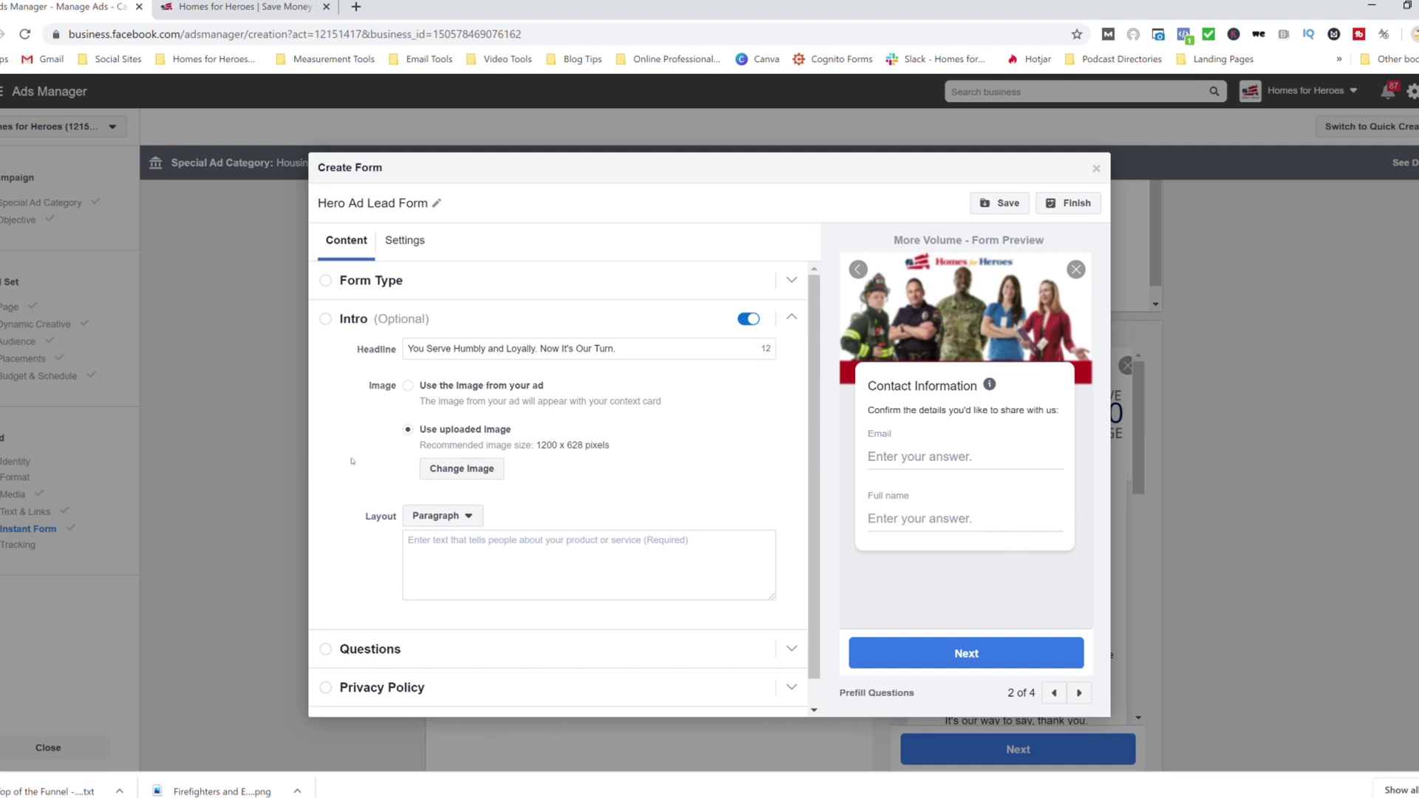
Fill the intro paragraph with the Hero Rewards copy, from "To honor your service, Homes for Heroes provides you" through "in your area will contact you.".
{"action": "scroll", "coordinate": [351, 462], "scroll_direction": "down", "scroll_amount": 1}
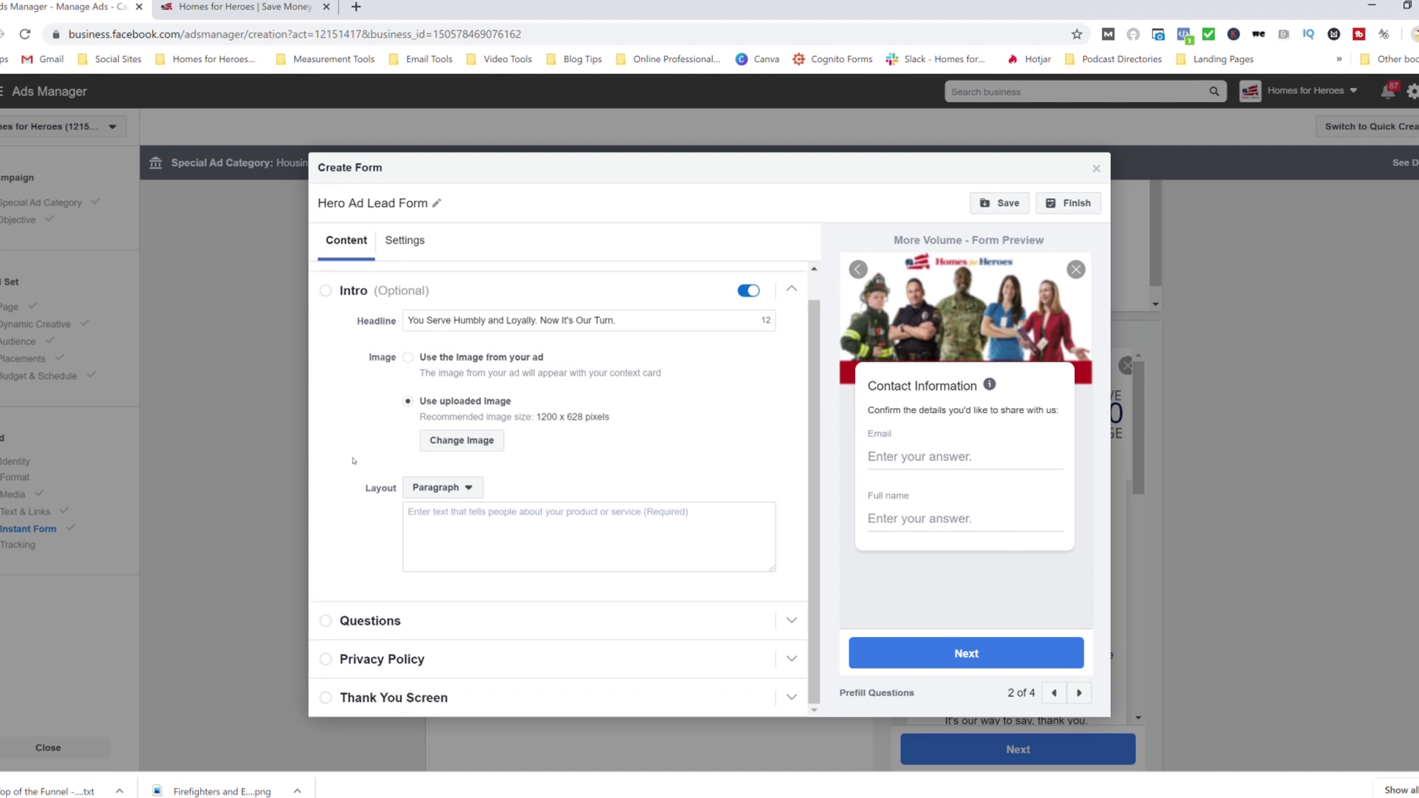
{"action": "left_click", "coordinate": [467, 530]}
{"action": "left_click", "coordinate": [344, 512]}
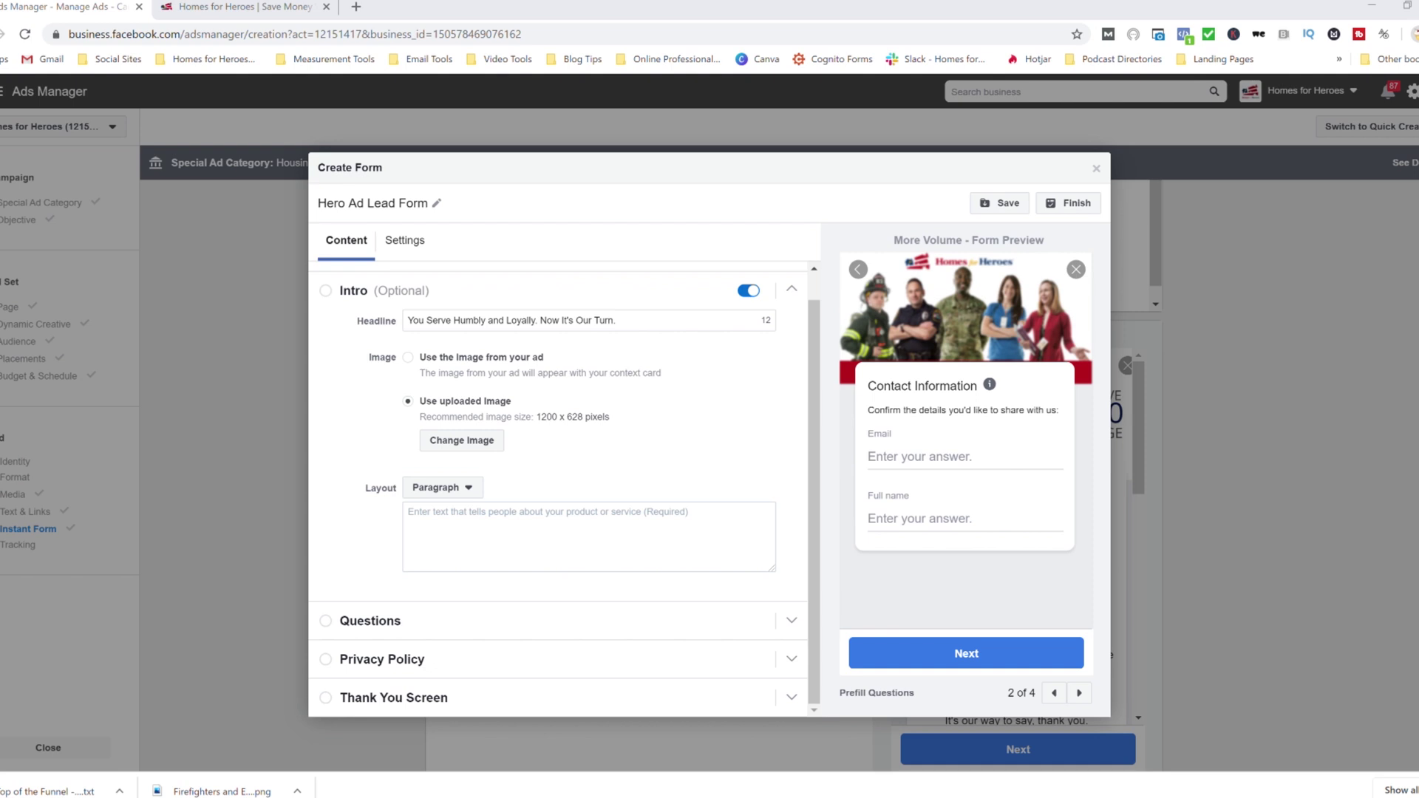
{"action": "left_click", "coordinate": [472, 533]}
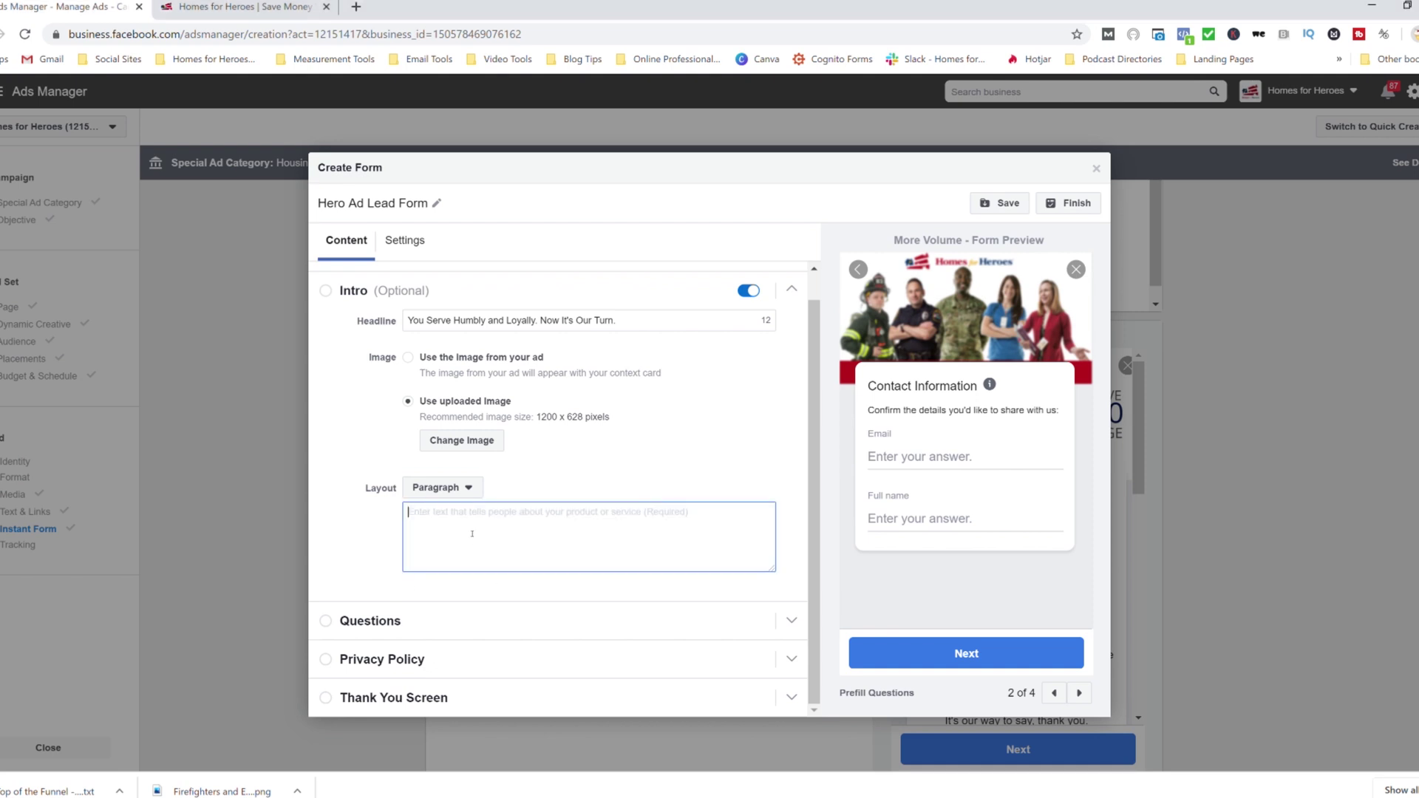
{"action": "type", "text": "Our local real estate specialist(s) in your area will answer your questions and put you on the way to a new home and a significant check from Homes for Heroes!  Complete the form below and our local Homes for Heroes specialist(s) in your area will contact you"}
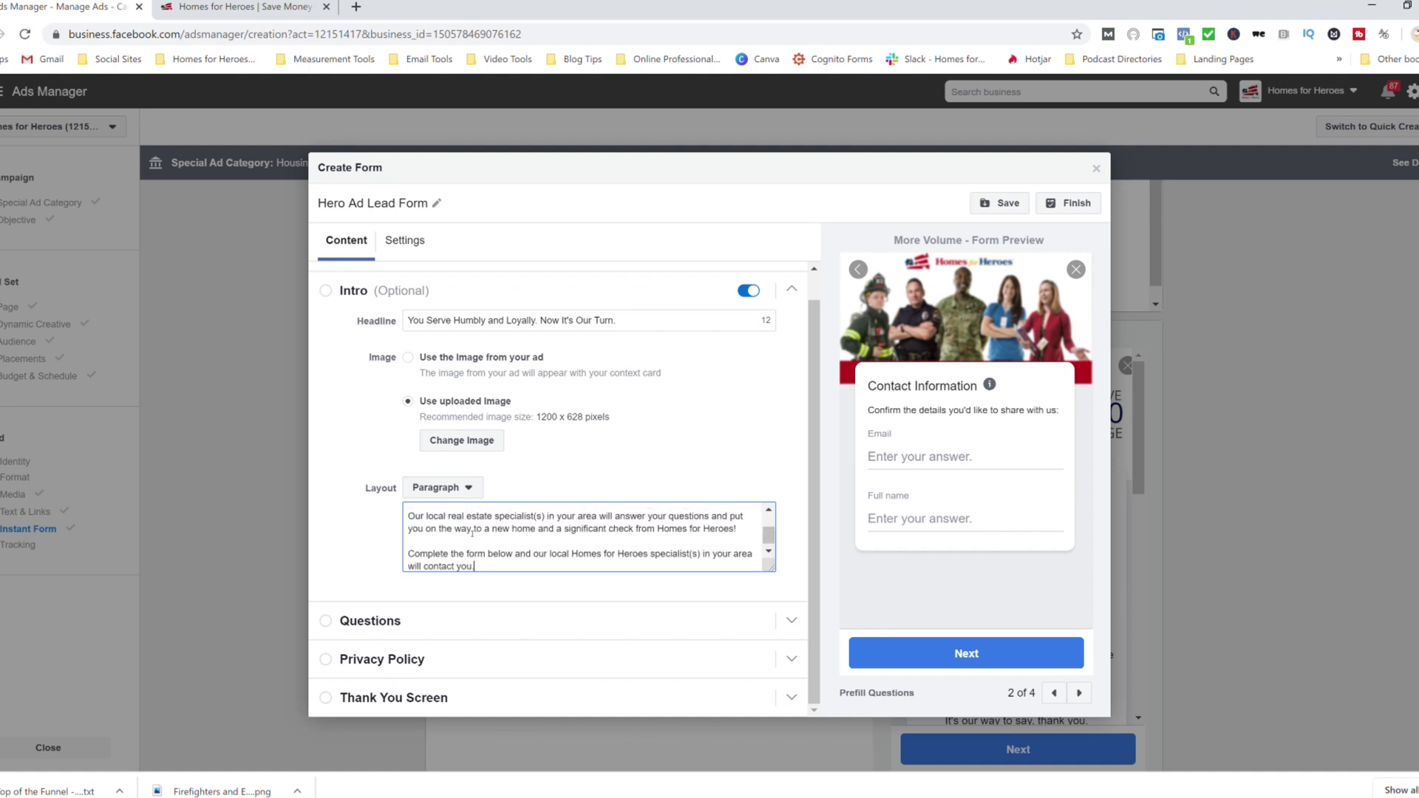
Read through the intro paragraph's text on Hero Rewards, the local real estate specialists and completing the form.
{"action": "scroll", "coordinate": [551, 540], "scroll_direction": "up", "scroll_amount": 2}
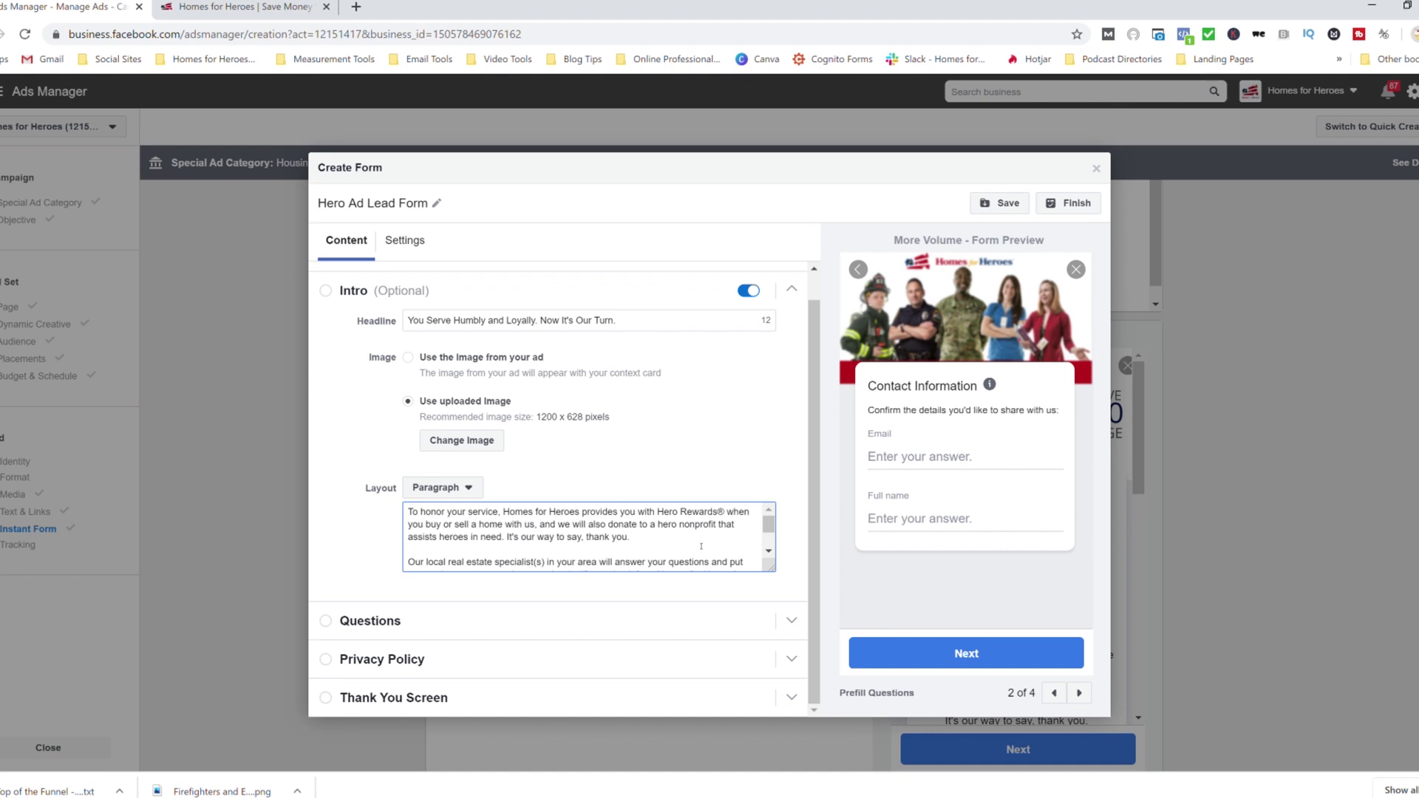
{"action": "left_click", "coordinate": [771, 558]}
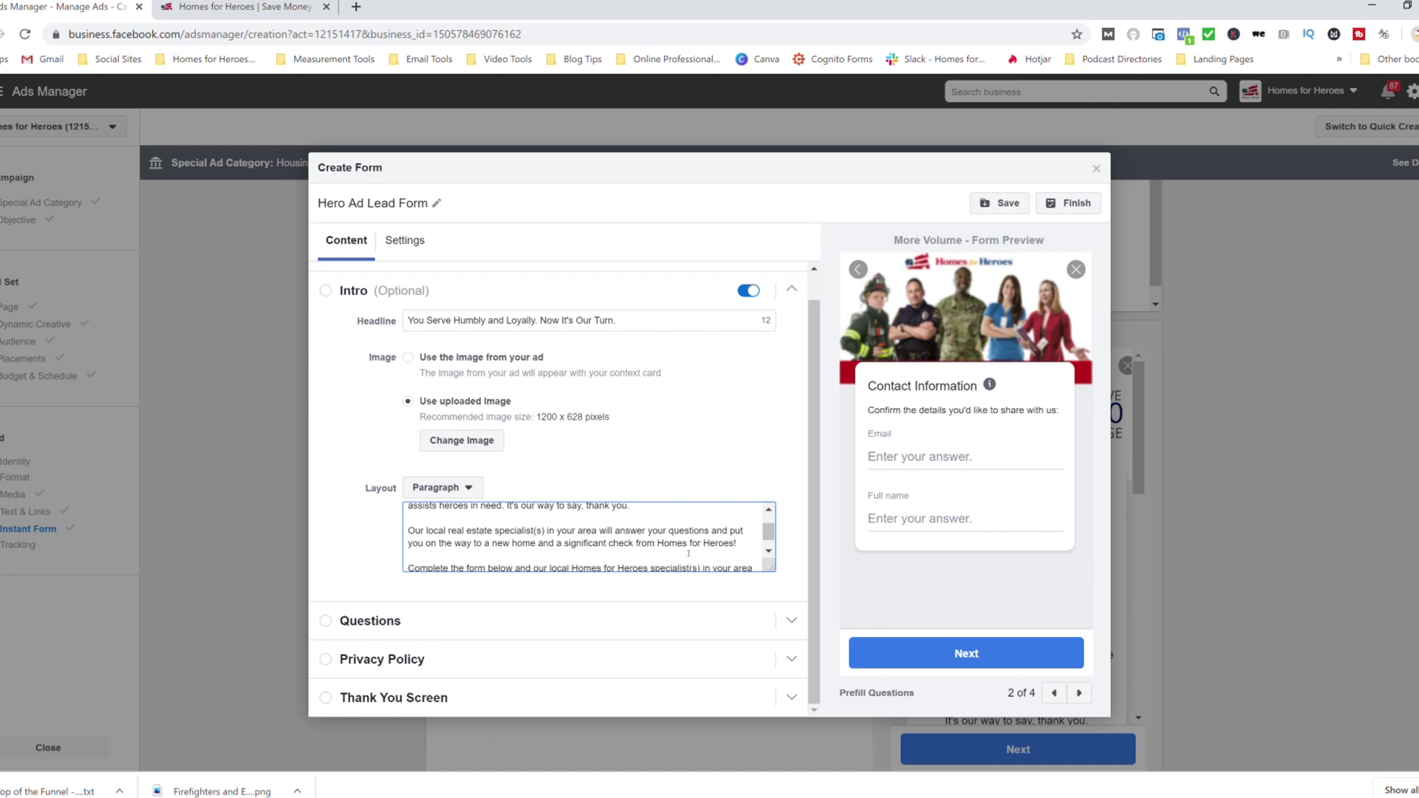
{"action": "left_click", "coordinate": [769, 553]}
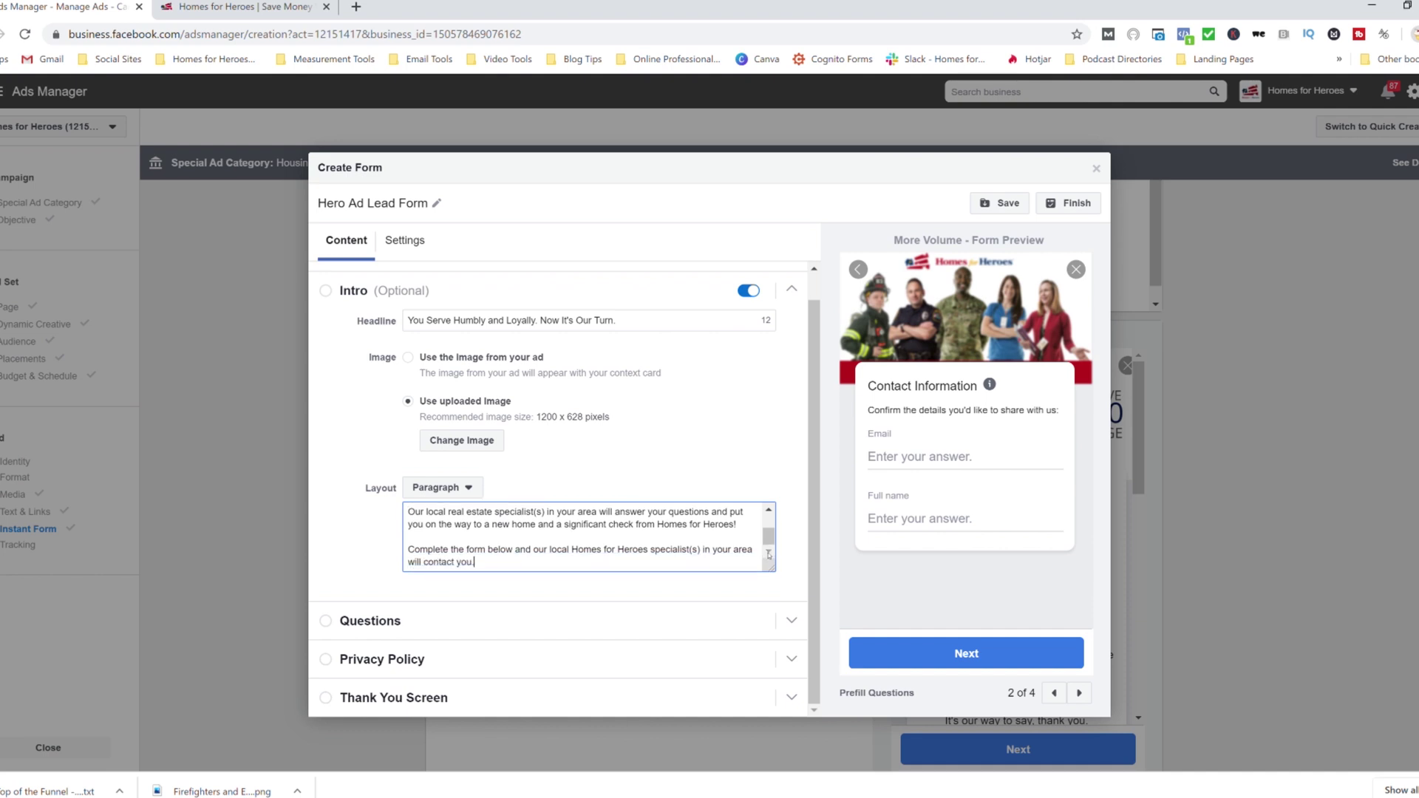
{"action": "left_click", "coordinate": [632, 565]}
{"action": "scroll", "coordinate": [643, 563], "scroll_direction": "up", "scroll_amount": 2}
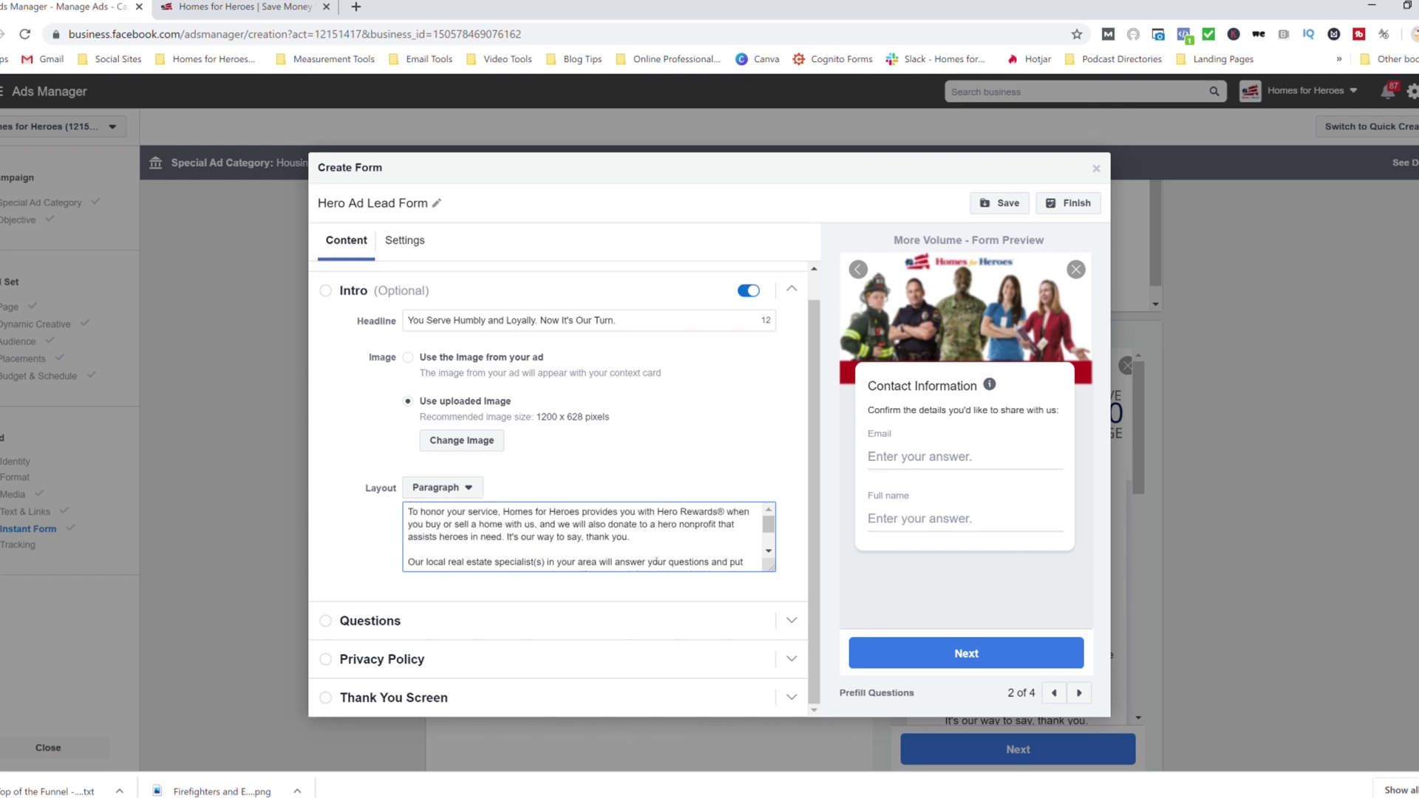
{"action": "scroll", "coordinate": [662, 560], "scroll_direction": "down", "scroll_amount": 3}
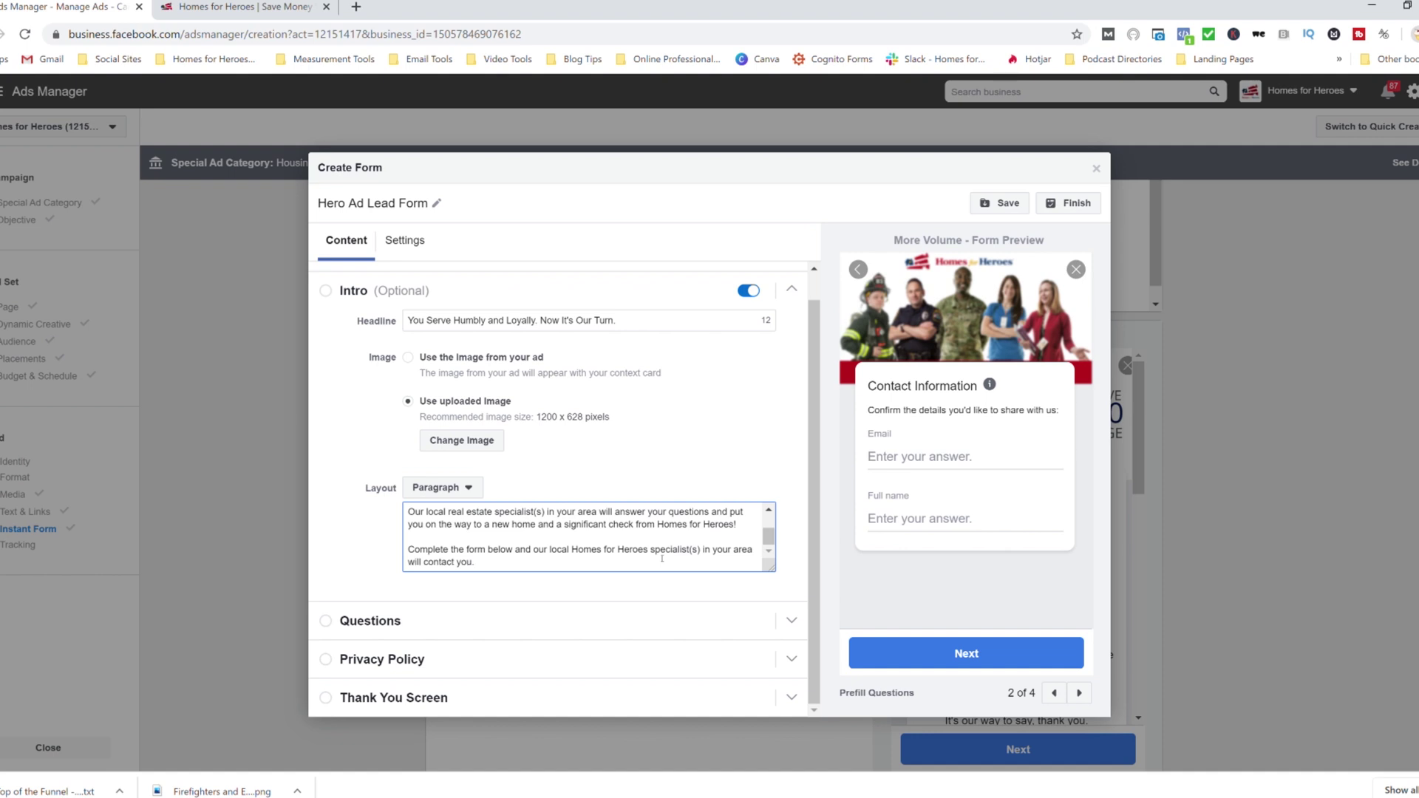
{"action": "scroll", "coordinate": [661, 558], "scroll_direction": "up", "scroll_amount": 5}
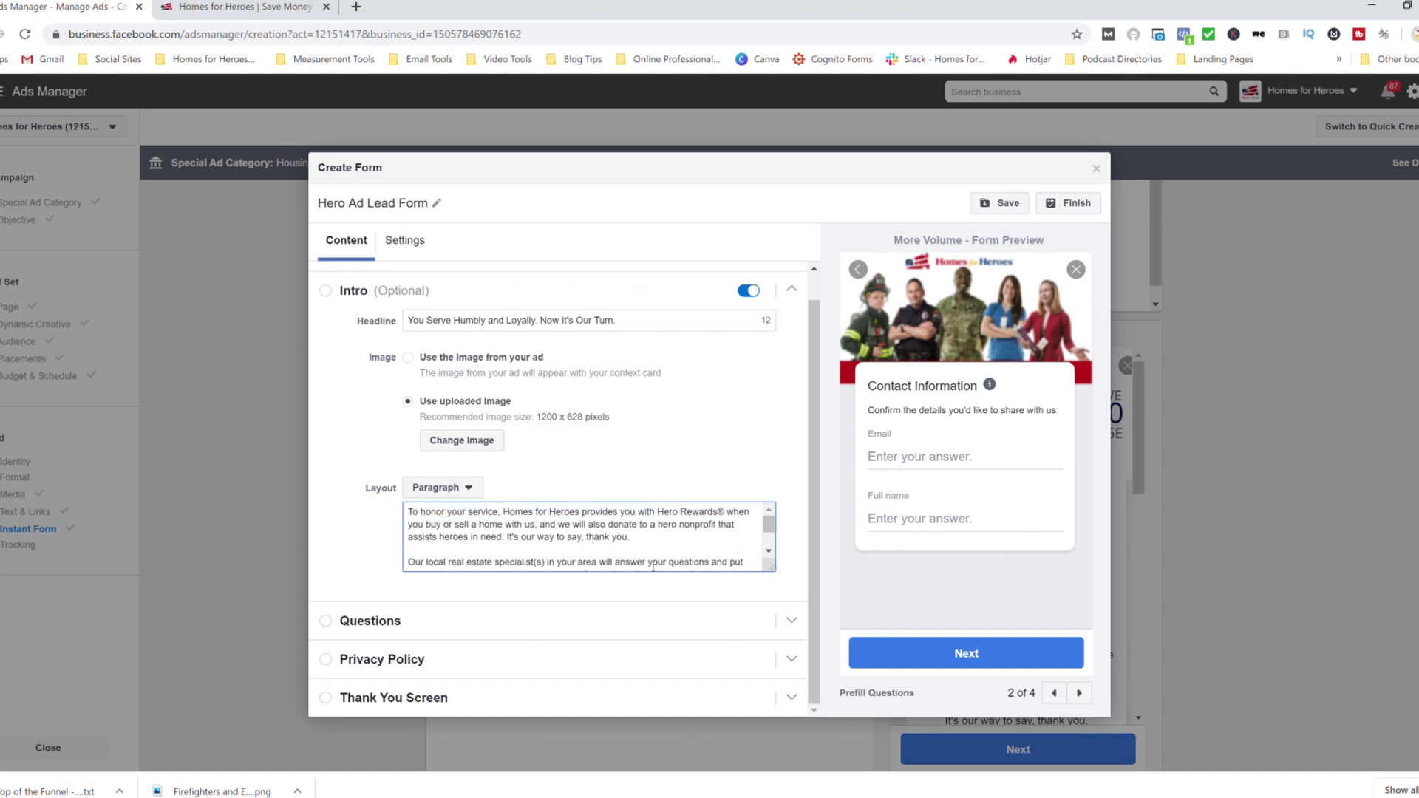
{"action": "scroll", "coordinate": [633, 577], "scroll_direction": "down", "scroll_amount": 3}
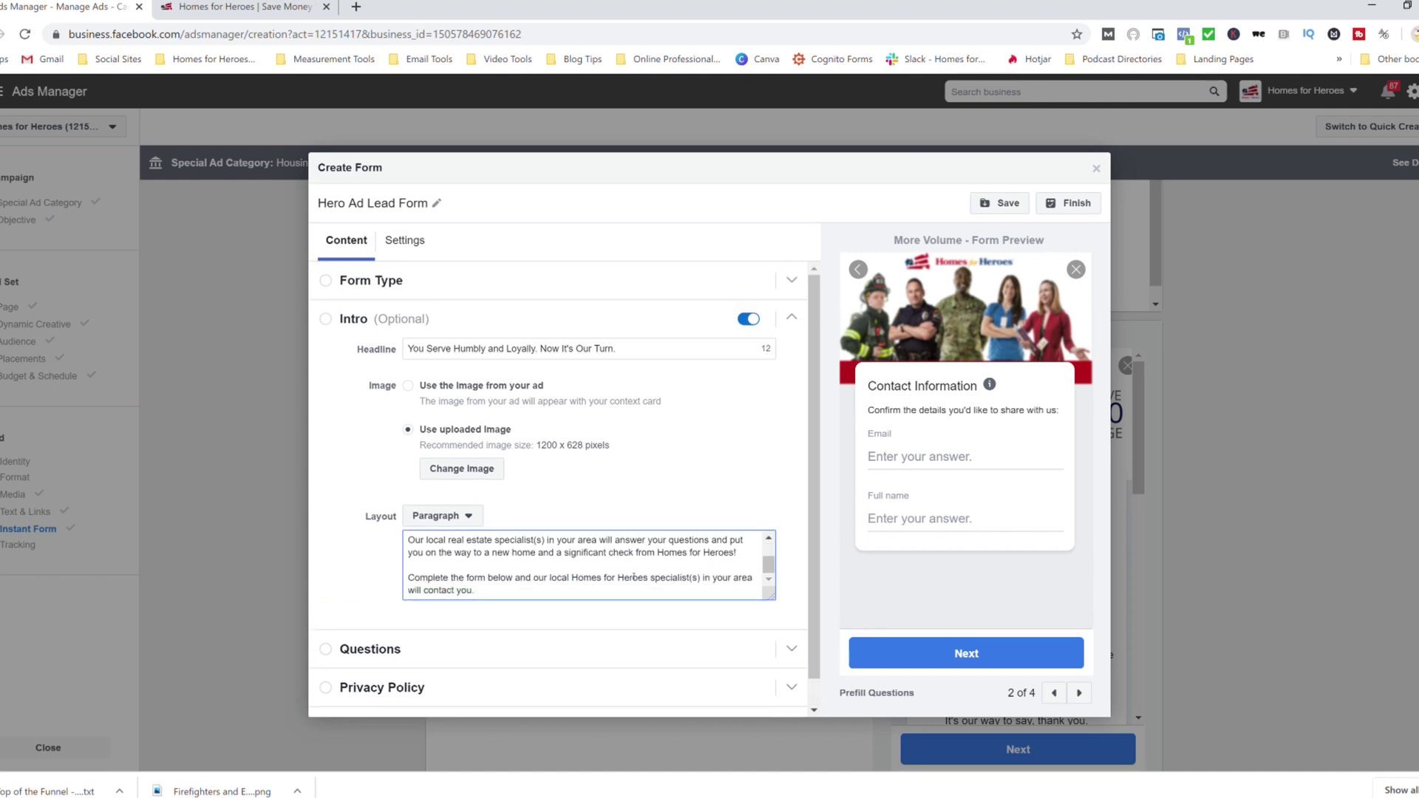
{"action": "scroll", "coordinate": [629, 577], "scroll_direction": "up", "scroll_amount": 2}
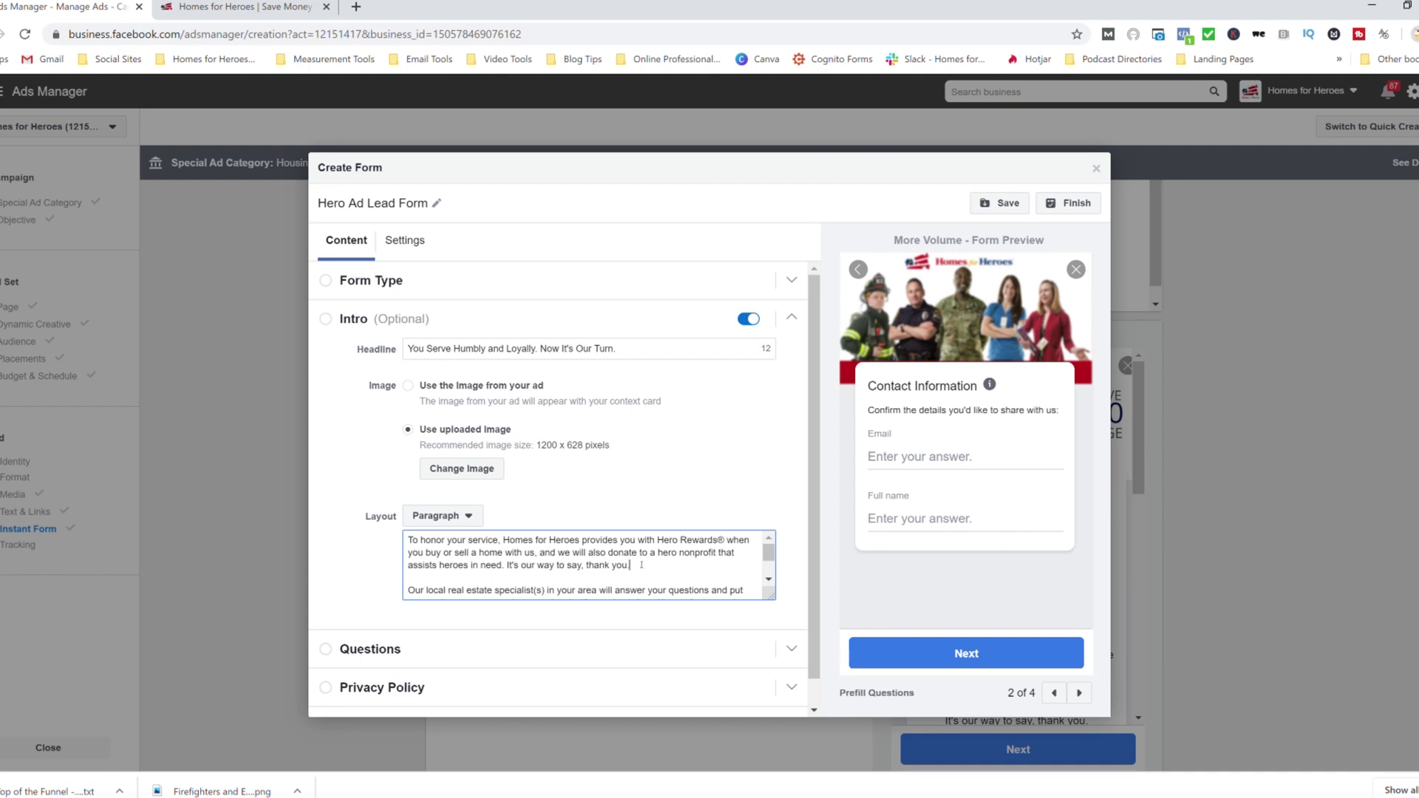
{"action": "scroll", "coordinate": [641, 565], "scroll_direction": "down", "scroll_amount": 2}
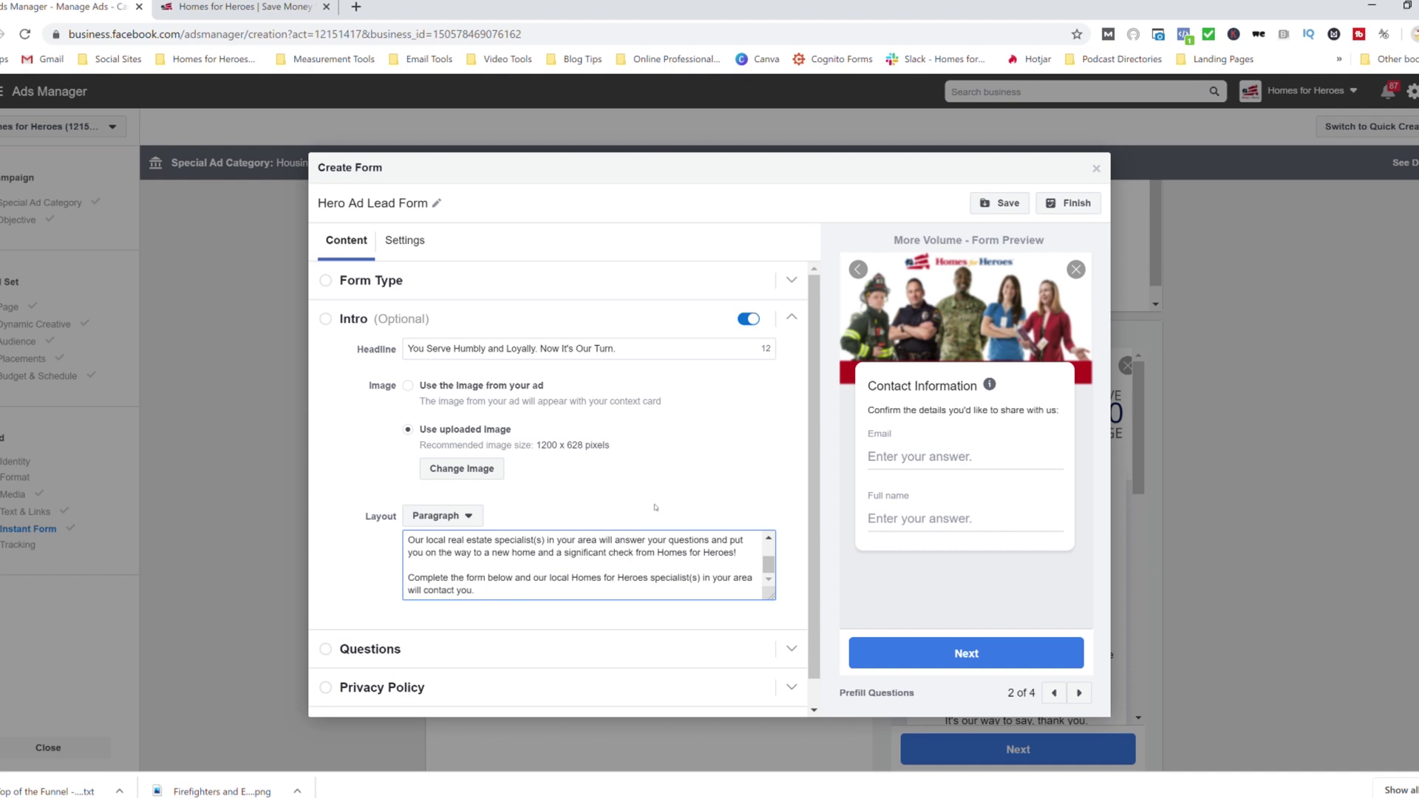
{"action": "scroll", "coordinate": [628, 510], "scroll_direction": "down", "scroll_amount": 1}
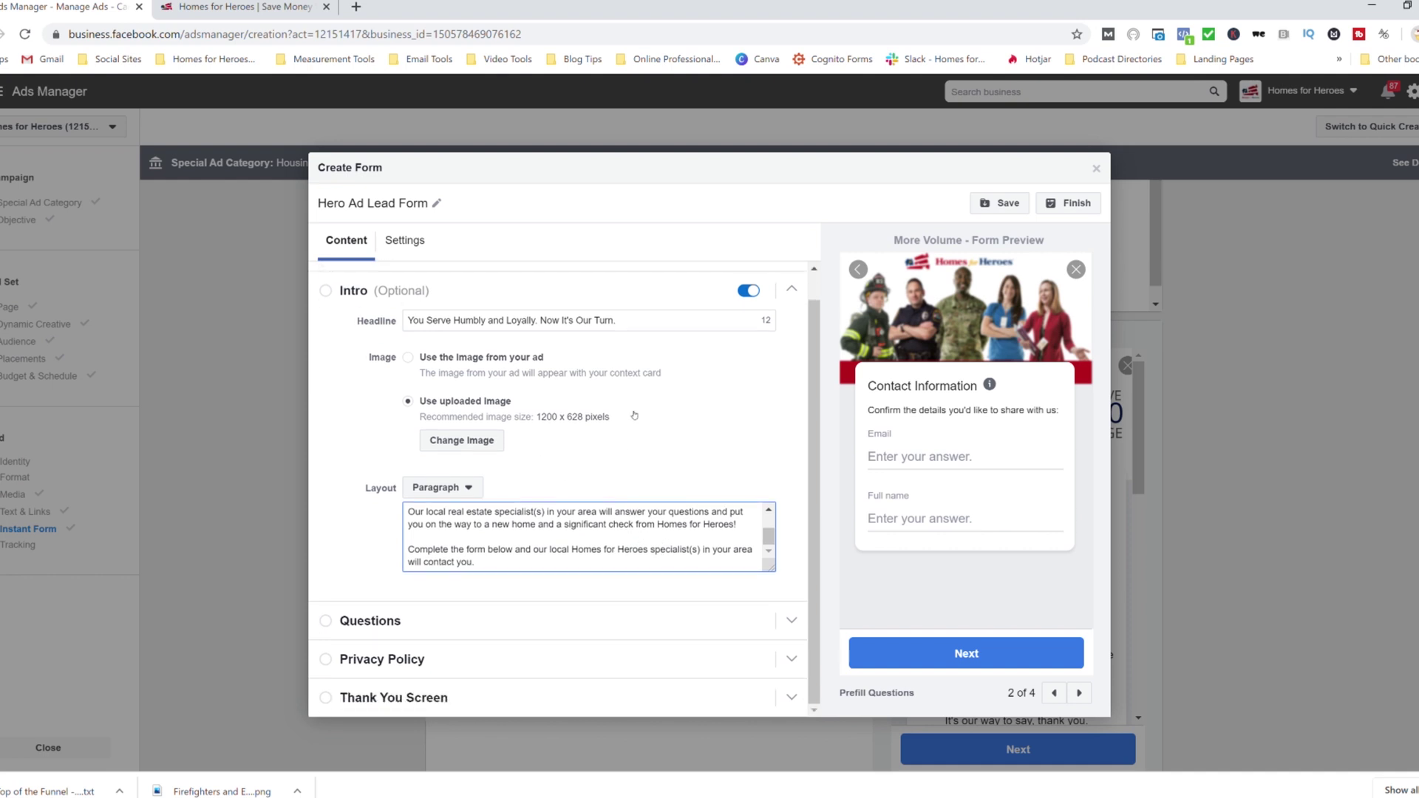
Add a Phone number contact field to the form's prefill questions.
{"action": "left_click", "coordinate": [792, 290]}
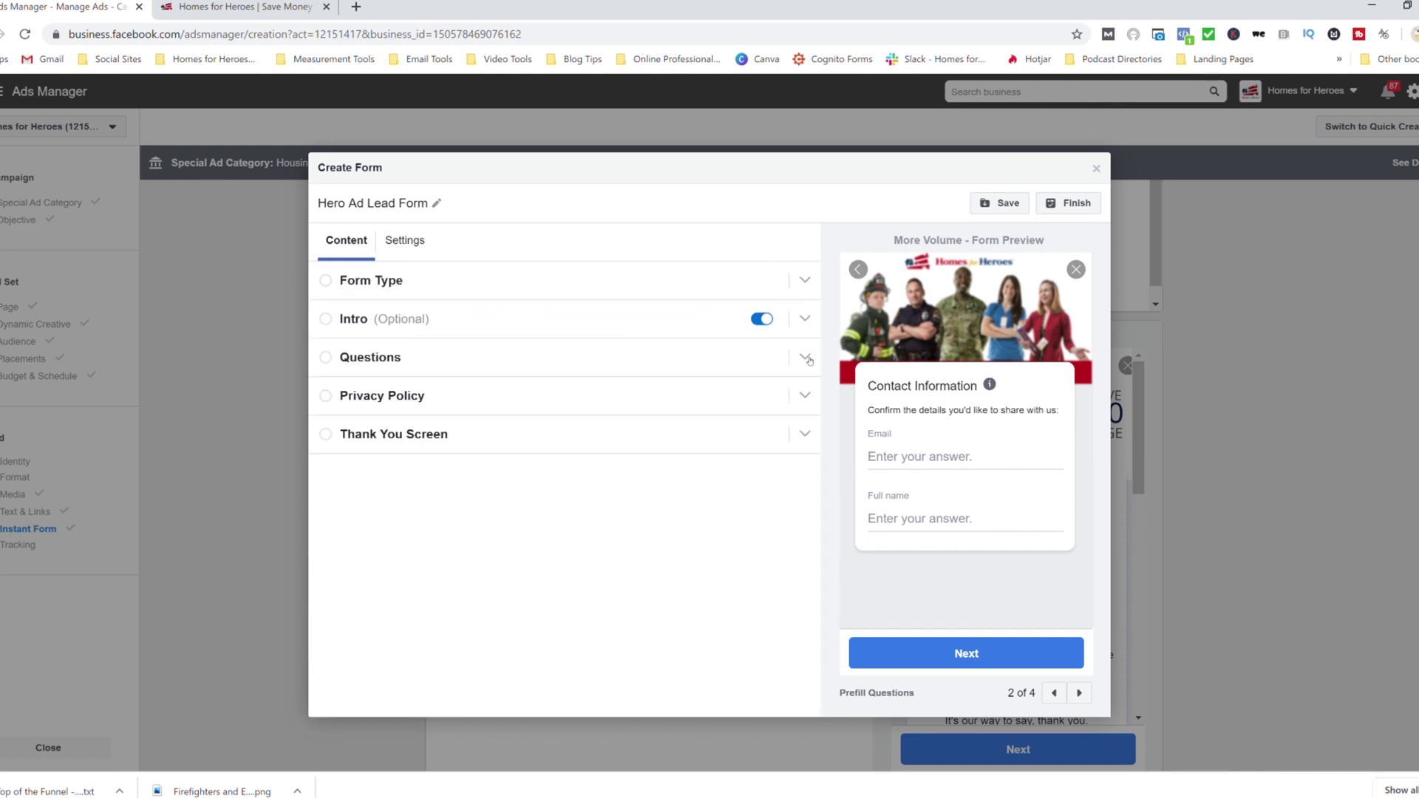
{"action": "left_click", "coordinate": [805, 357]}
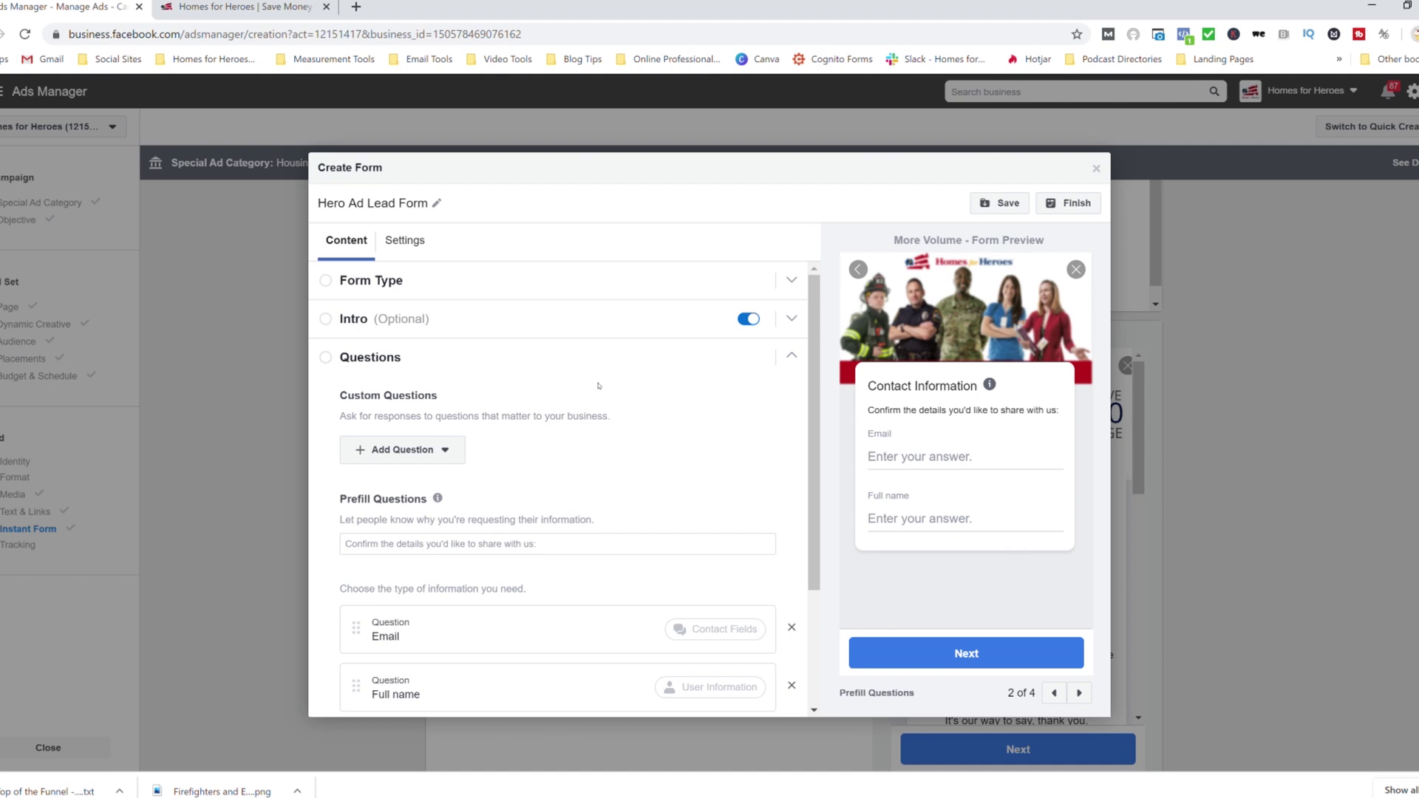
{"action": "scroll", "coordinate": [599, 385], "scroll_direction": "down", "scroll_amount": 2}
{"action": "scroll", "coordinate": [601, 386], "scroll_direction": "up", "scroll_amount": 2}
{"action": "scroll", "coordinate": [669, 447], "scroll_direction": "down", "scroll_amount": 2}
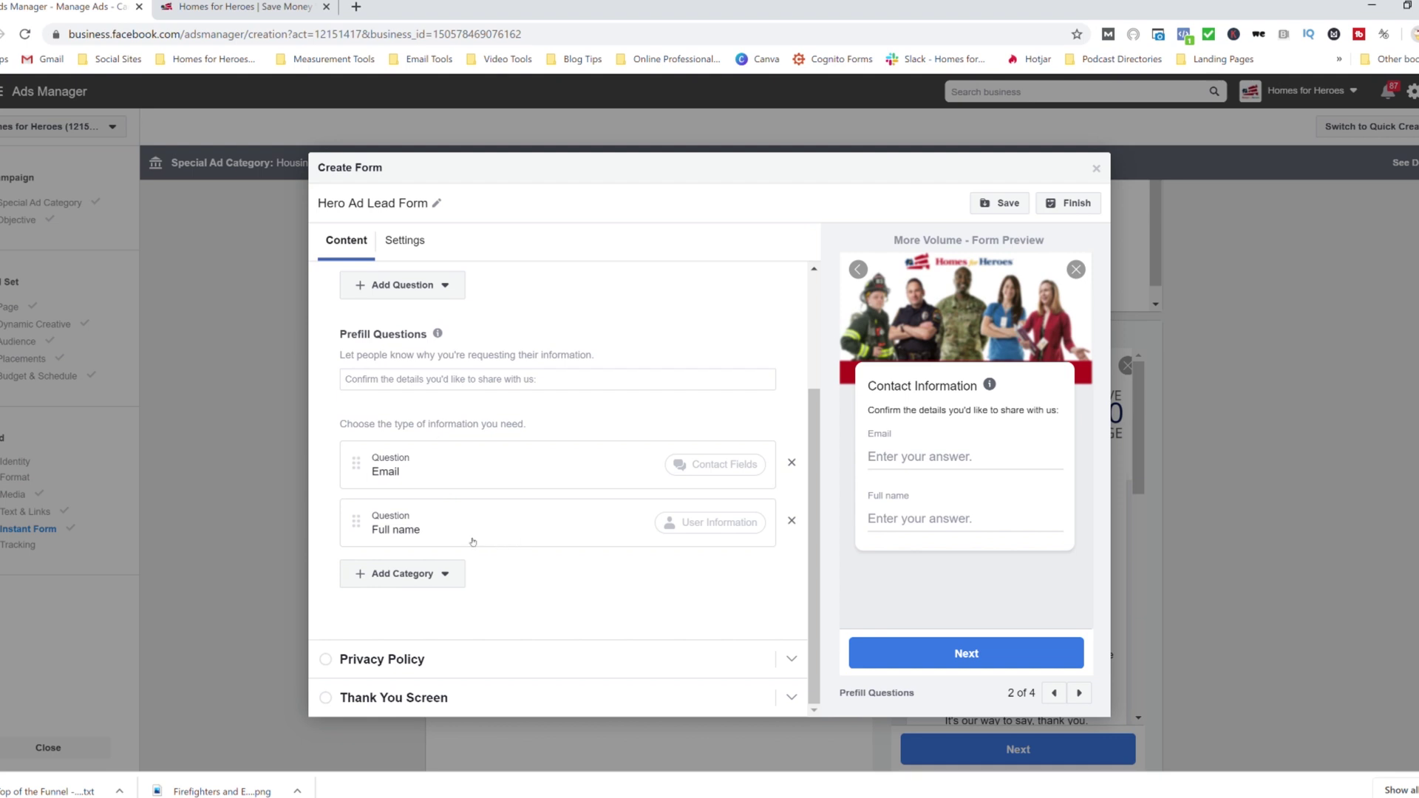
{"action": "left_click", "coordinate": [433, 576]}
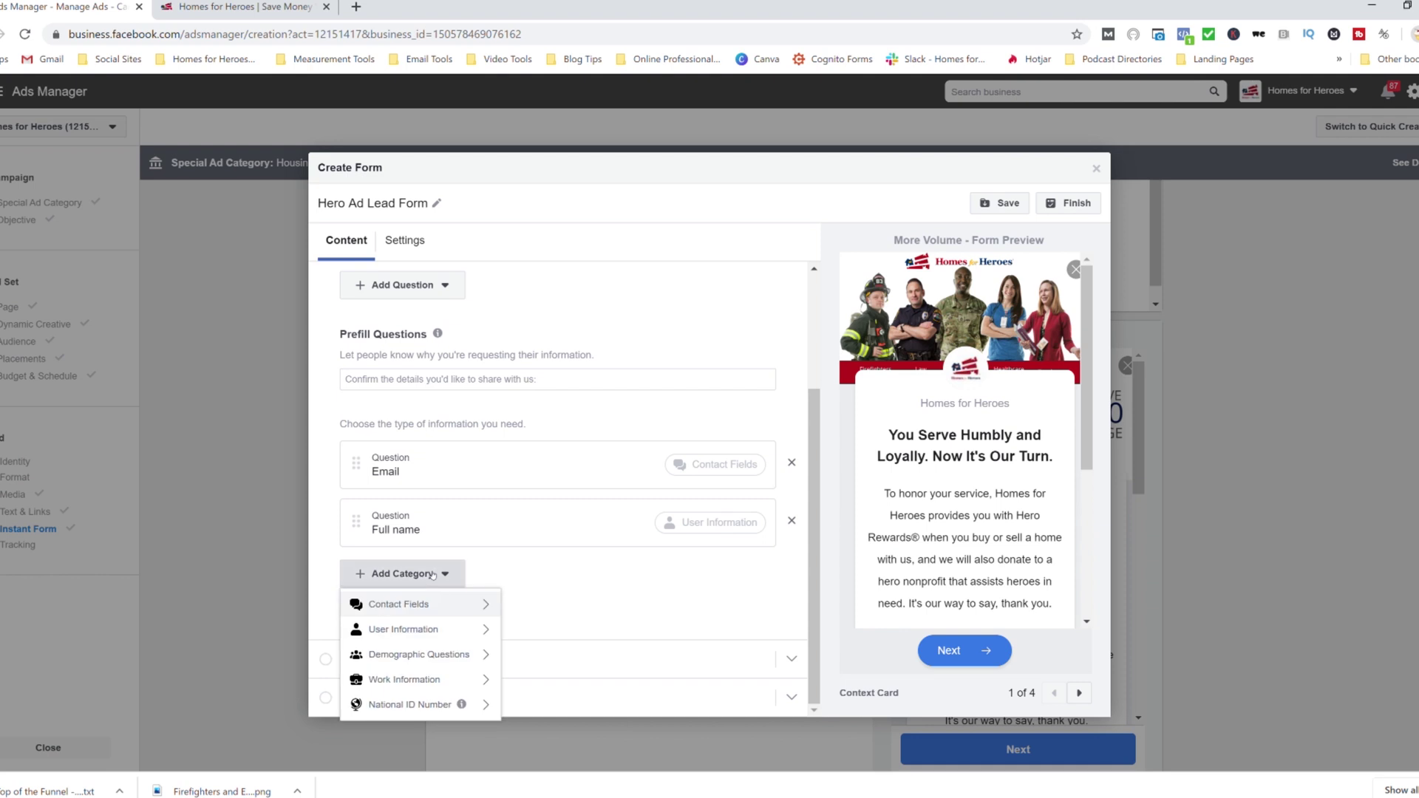
{"action": "mouse_move", "coordinate": [437, 612]}
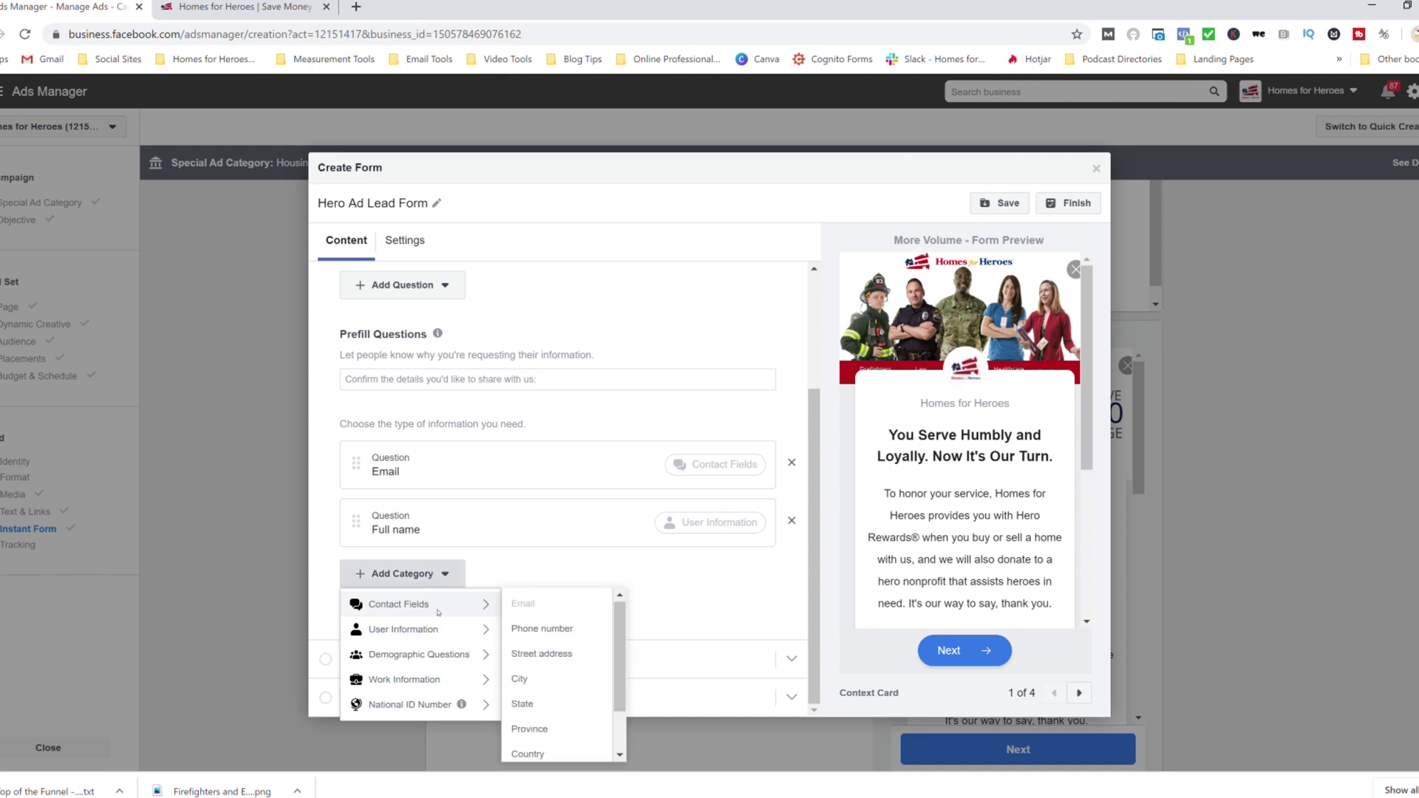
{"action": "left_click", "coordinate": [556, 627]}
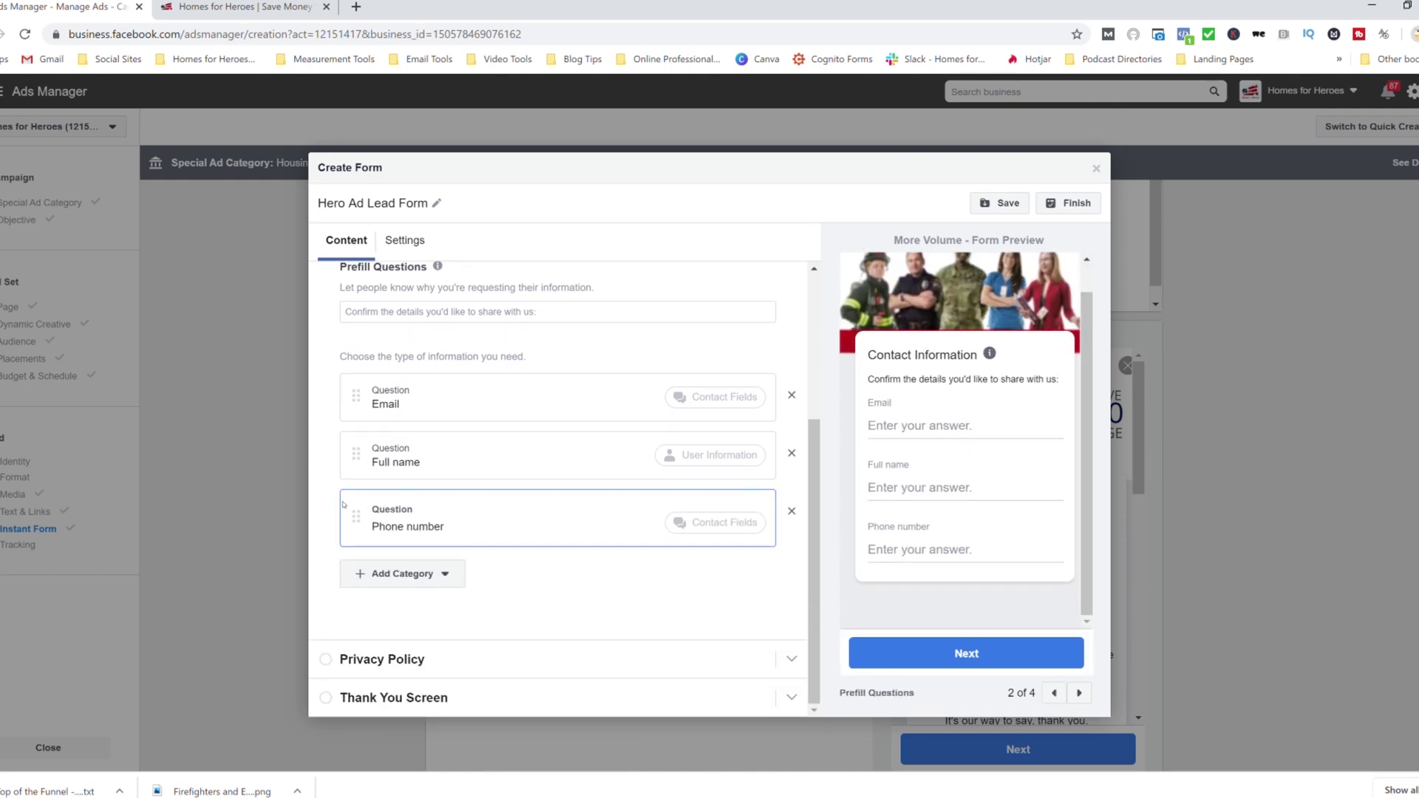
Examine the fields available for prefill questions under Demographic Questions, User Information and Contact Fields.
{"action": "left_click", "coordinate": [403, 574]}
{"action": "mouse_move", "coordinate": [430, 657]}
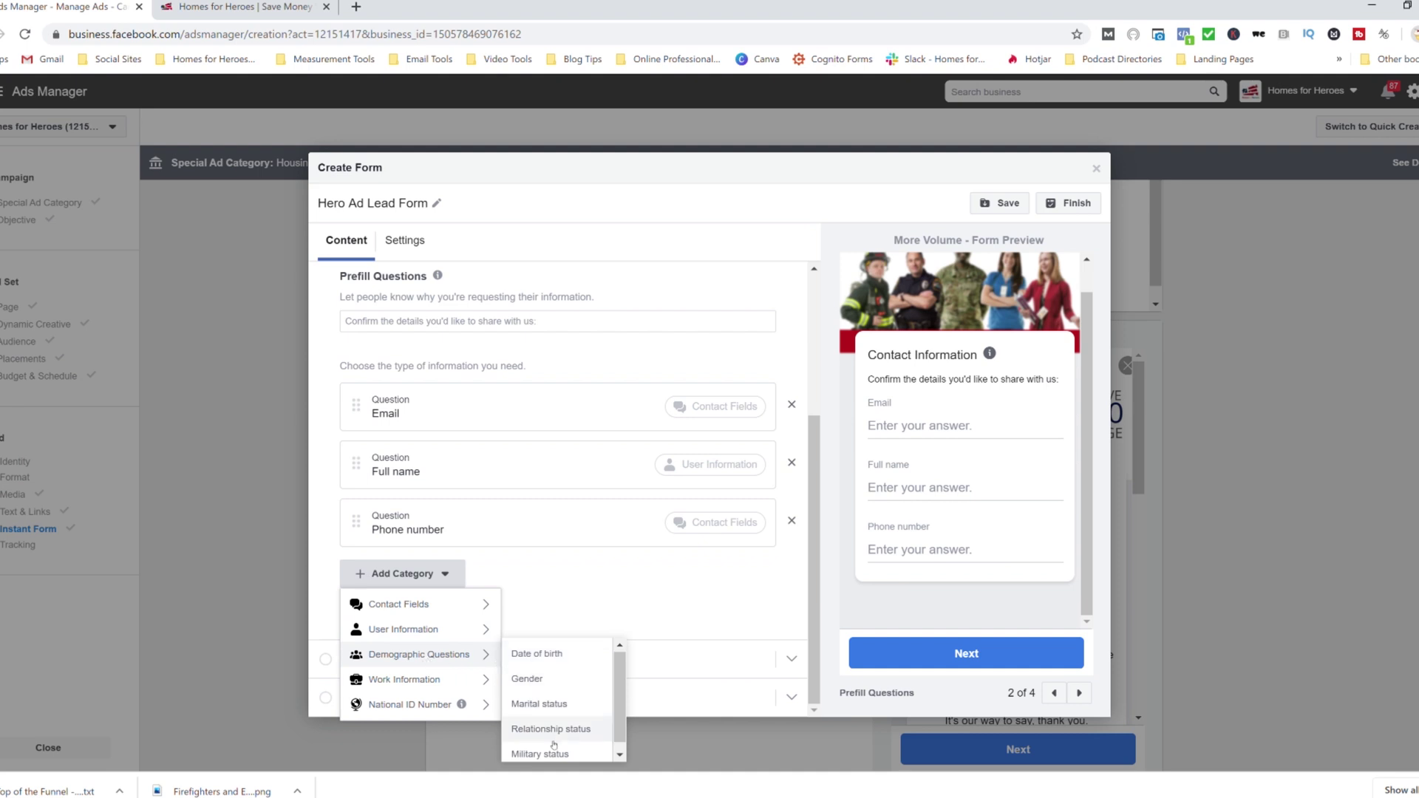
{"action": "scroll", "coordinate": [544, 750], "scroll_direction": "down", "scroll_amount": 1}
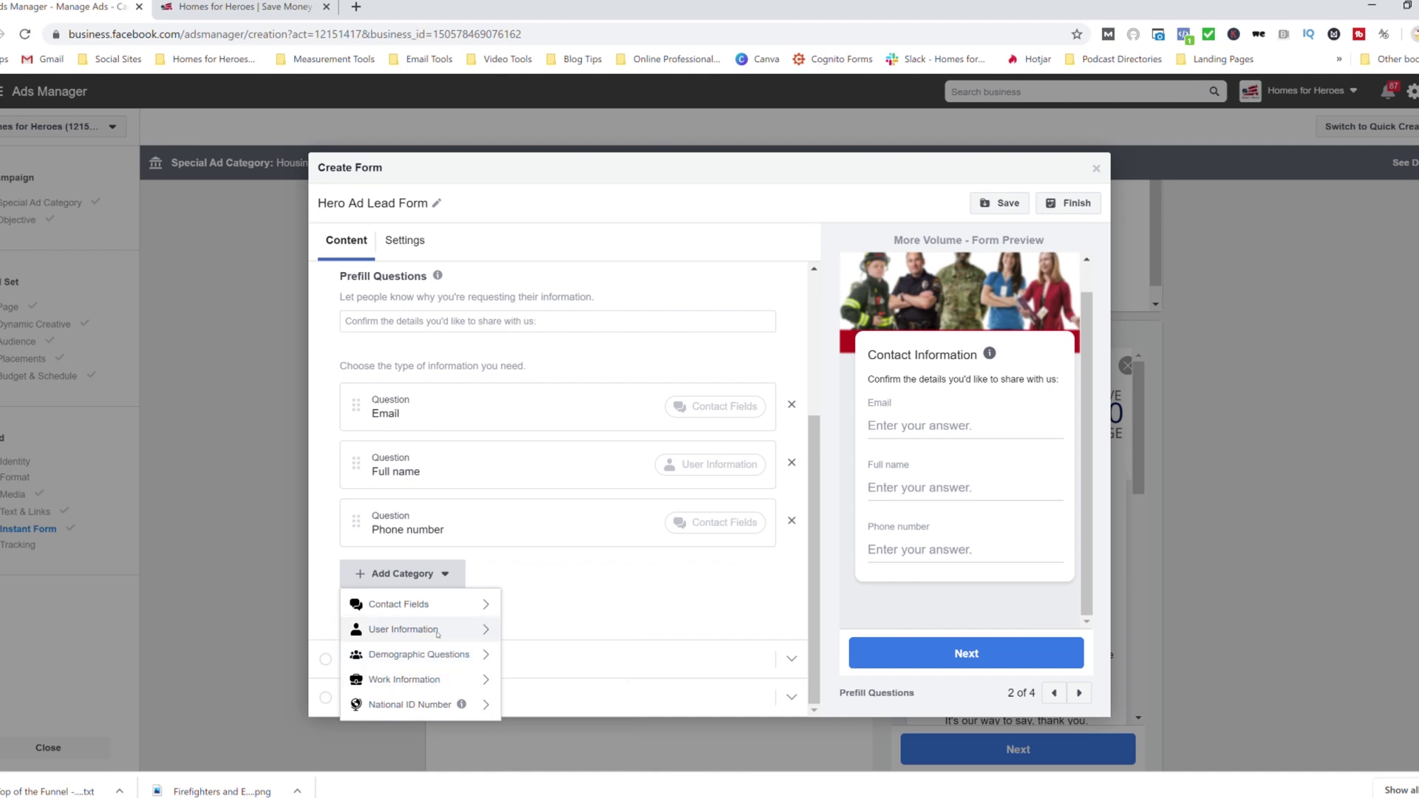
{"action": "mouse_move", "coordinate": [474, 632]}
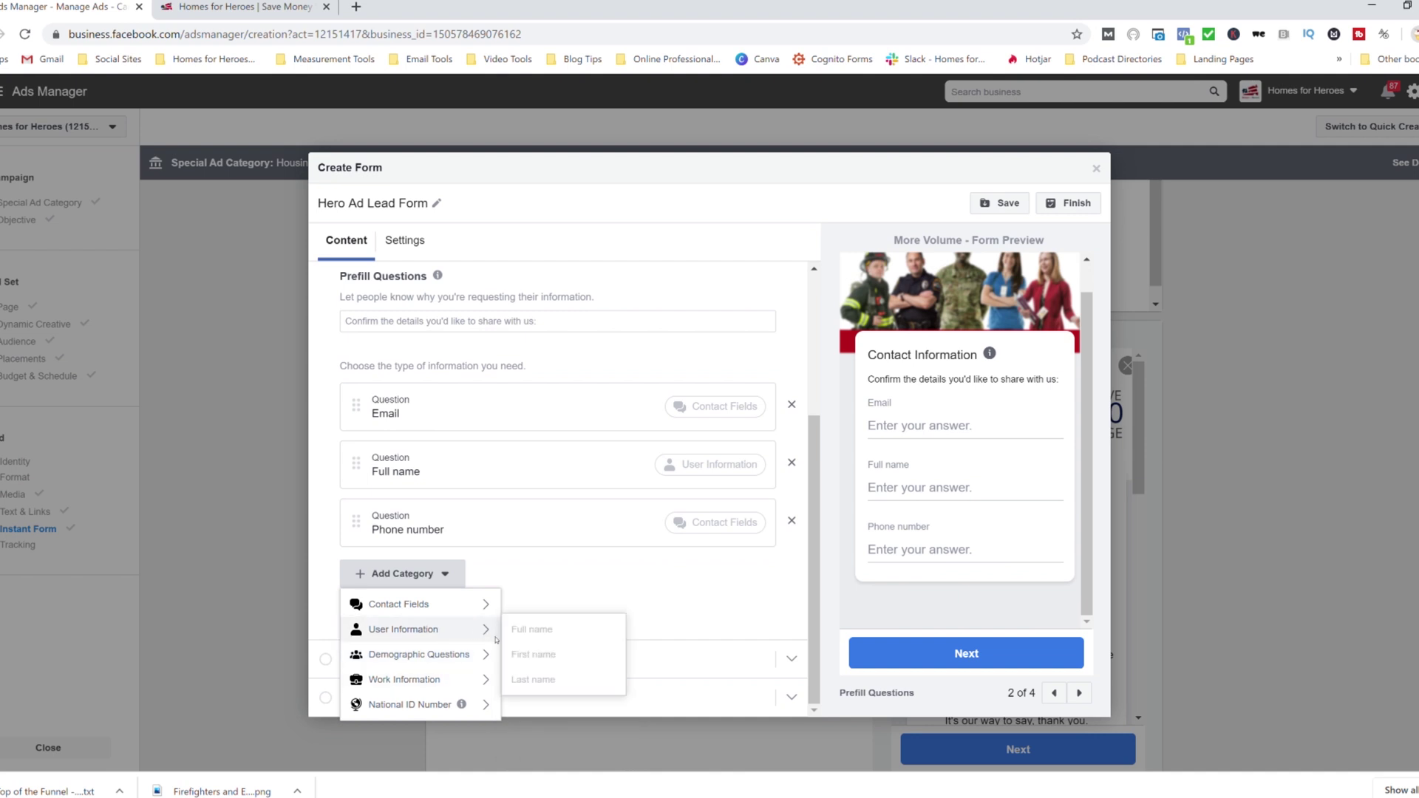
{"action": "mouse_move", "coordinate": [487, 605]}
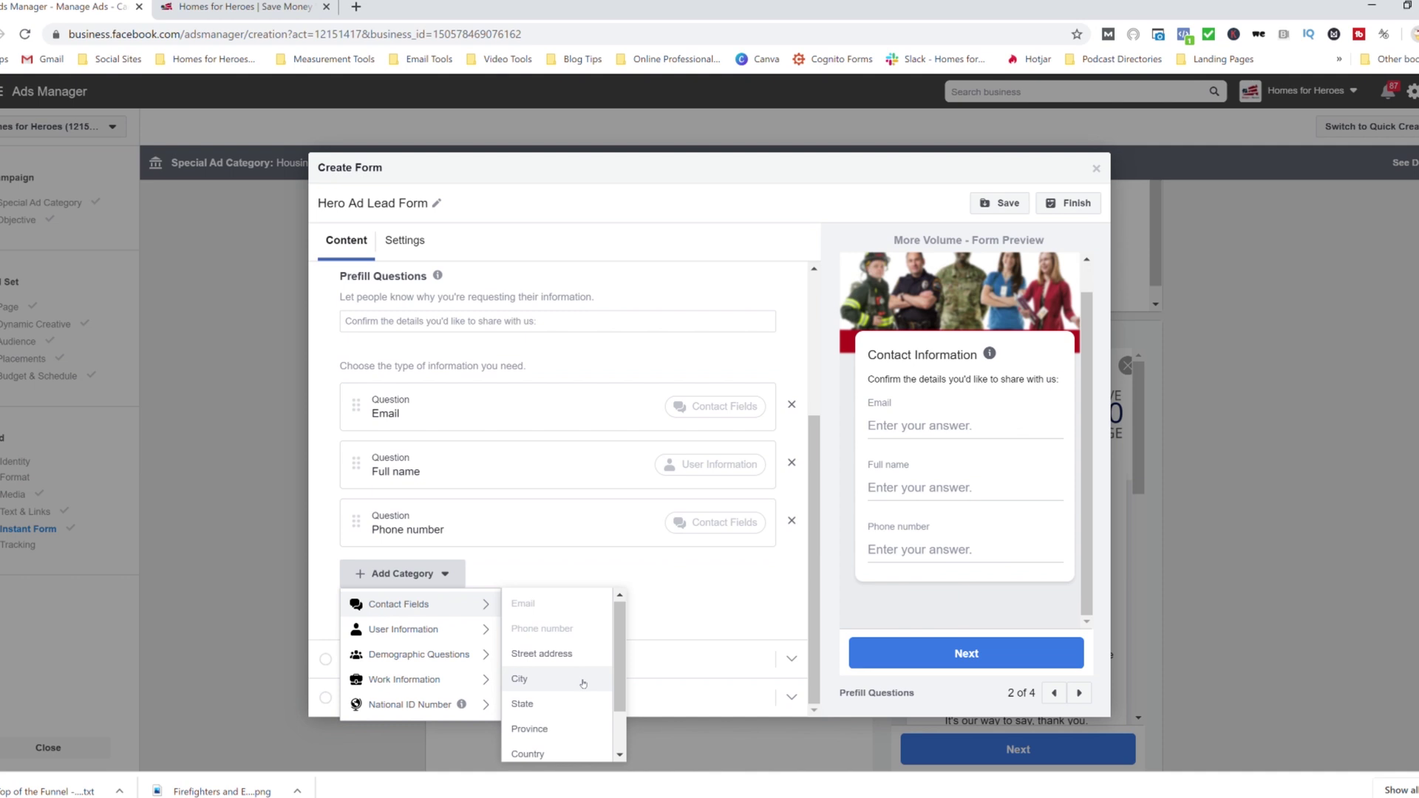
{"action": "mouse_move", "coordinate": [462, 657]}
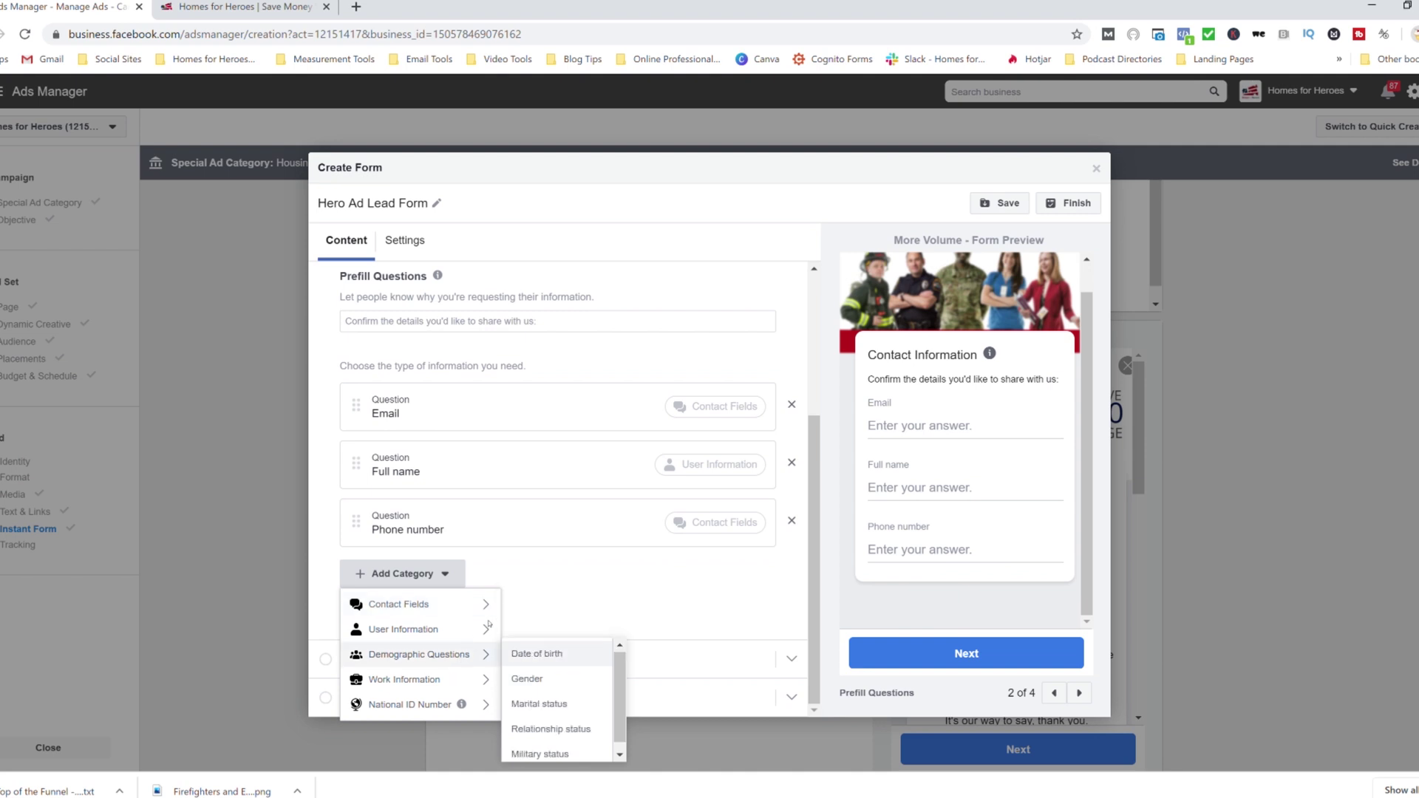
{"action": "left_click", "coordinate": [578, 576]}
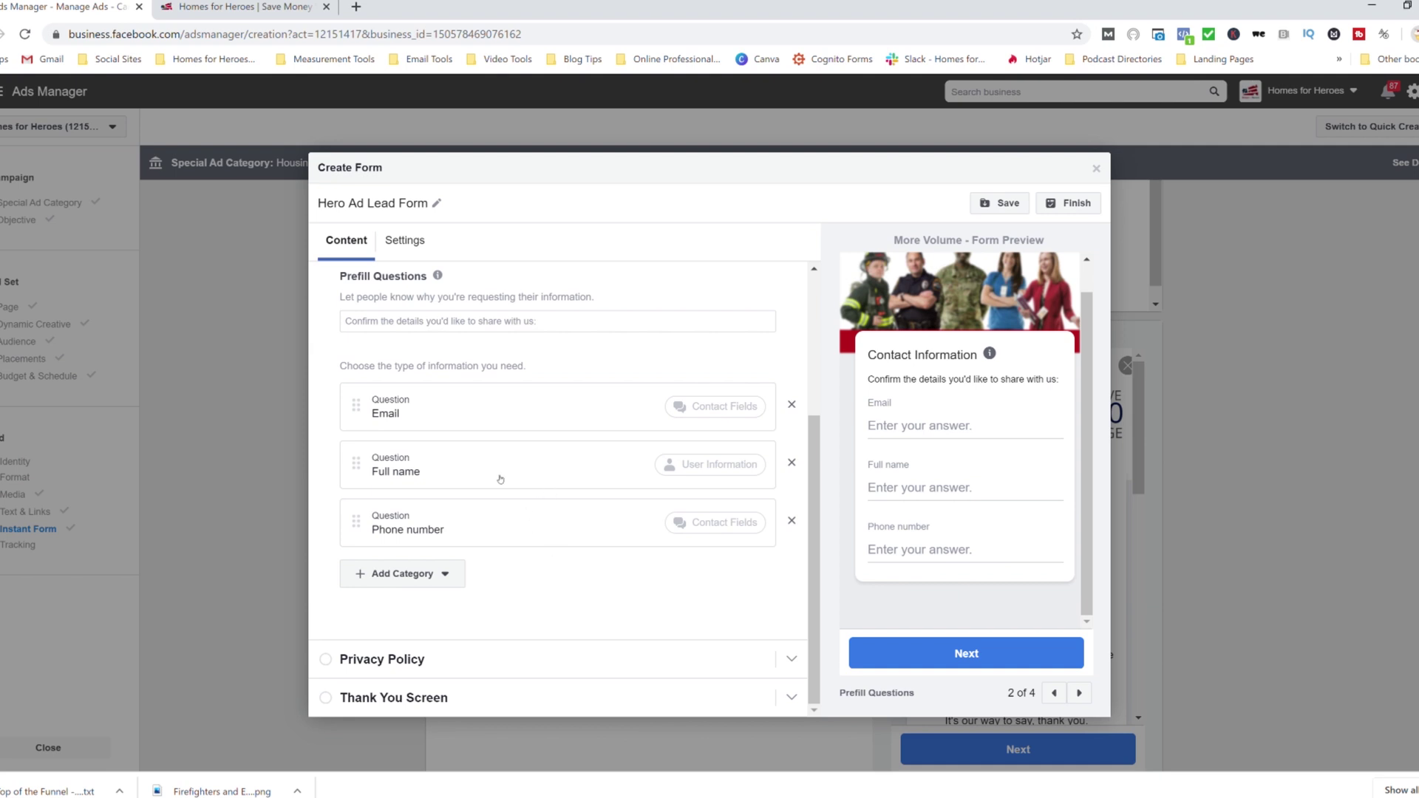
Add a multiple choice custom question titled "Hero Occupation".
{"action": "scroll", "coordinate": [534, 492], "scroll_direction": "up", "scroll_amount": 3}
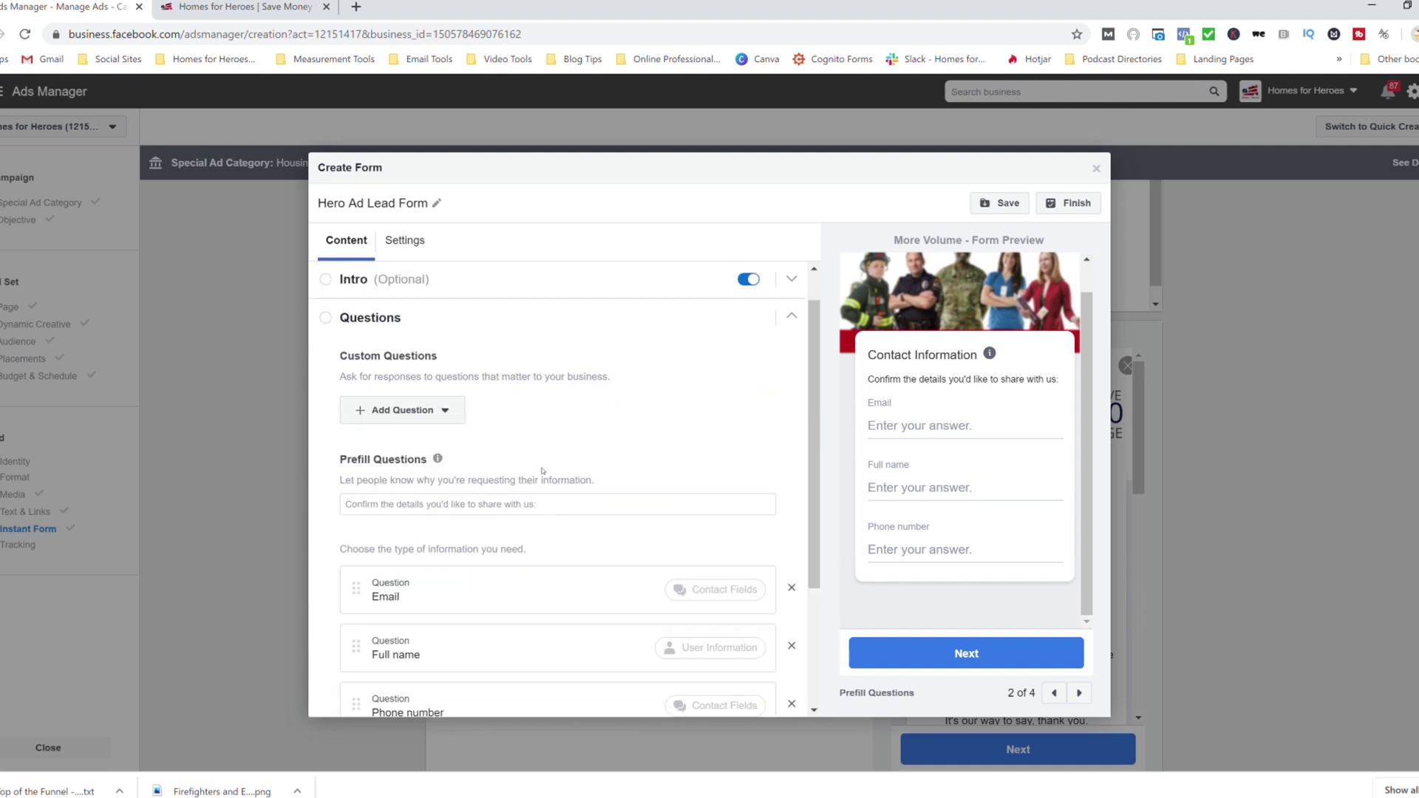
{"action": "left_click", "coordinate": [444, 410]}
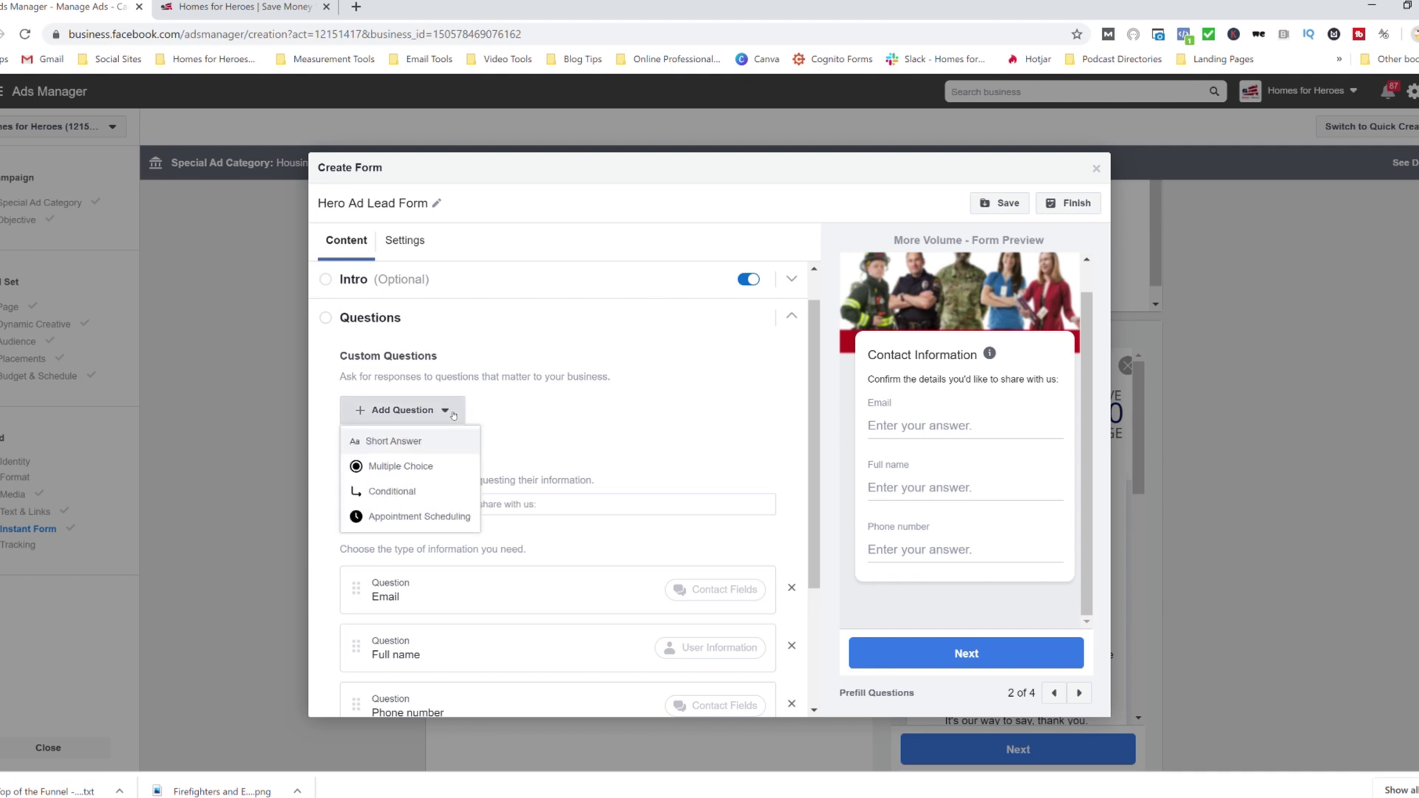
{"action": "left_click", "coordinate": [455, 474]}
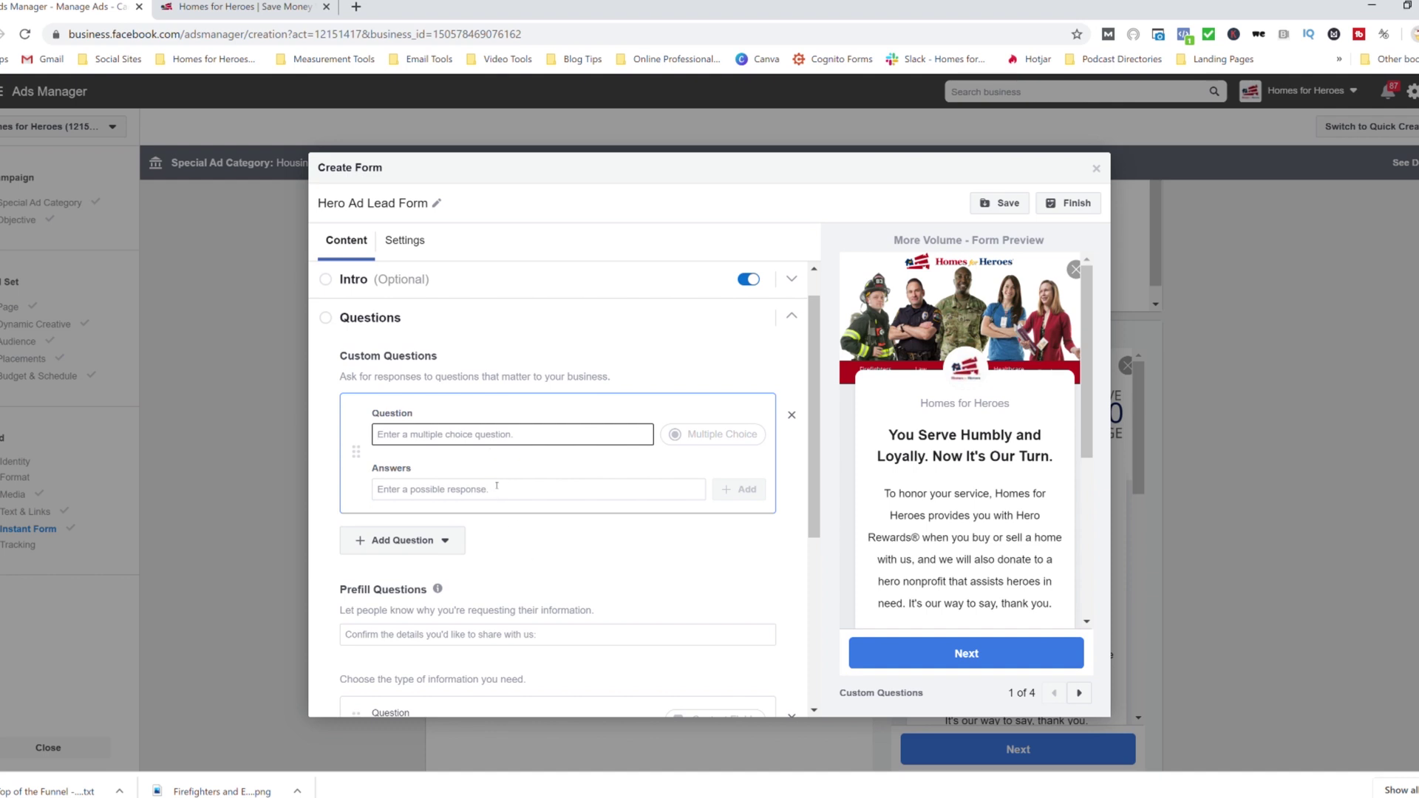
{"action": "type", "text": "Hero Occupation"}
Add "Army" and "Marines" as answers to the Hero Occupation question.
{"action": "left_click", "coordinate": [520, 486]}
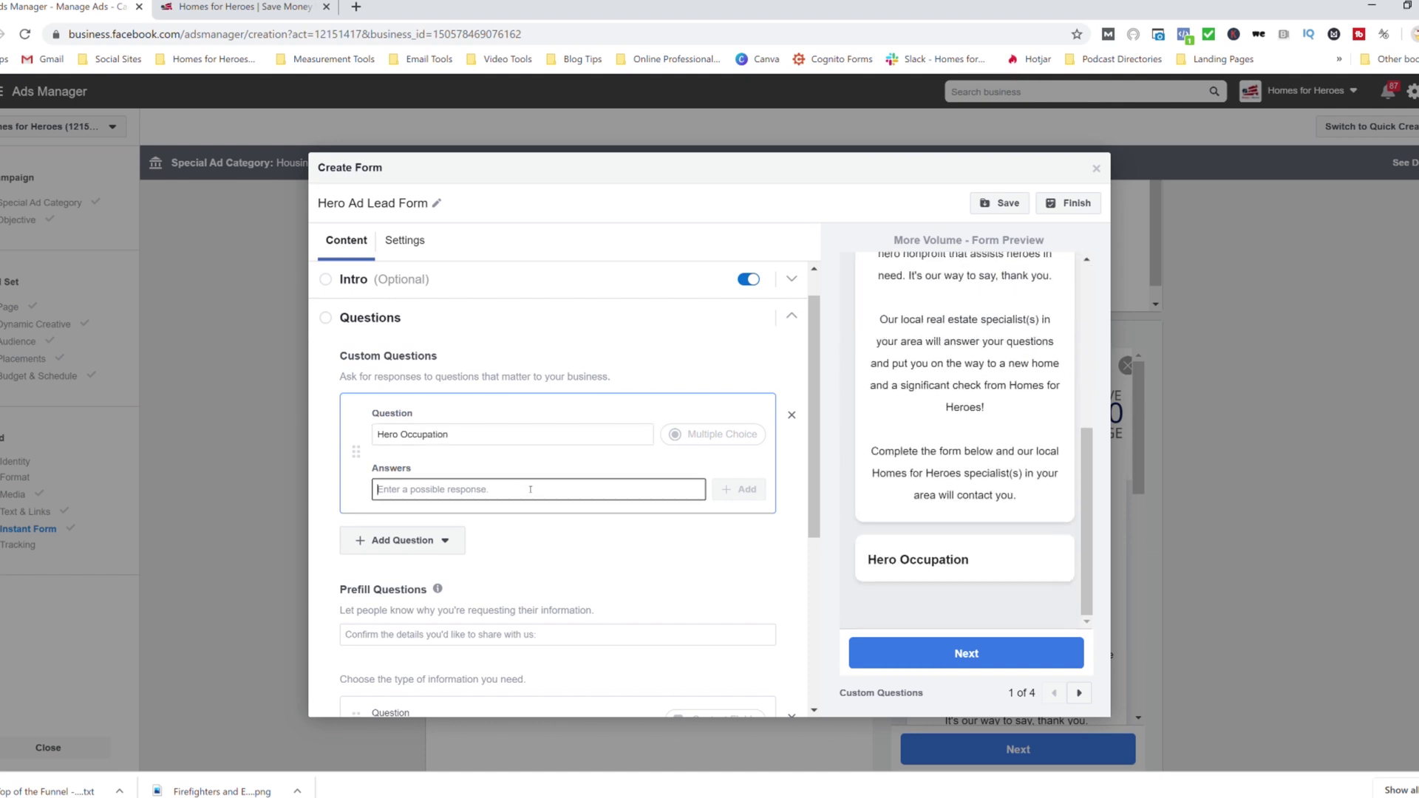
{"action": "type", "text": "Army"}
{"action": "left_click", "coordinate": [357, 488]}
{"action": "left_click", "coordinate": [739, 490]}
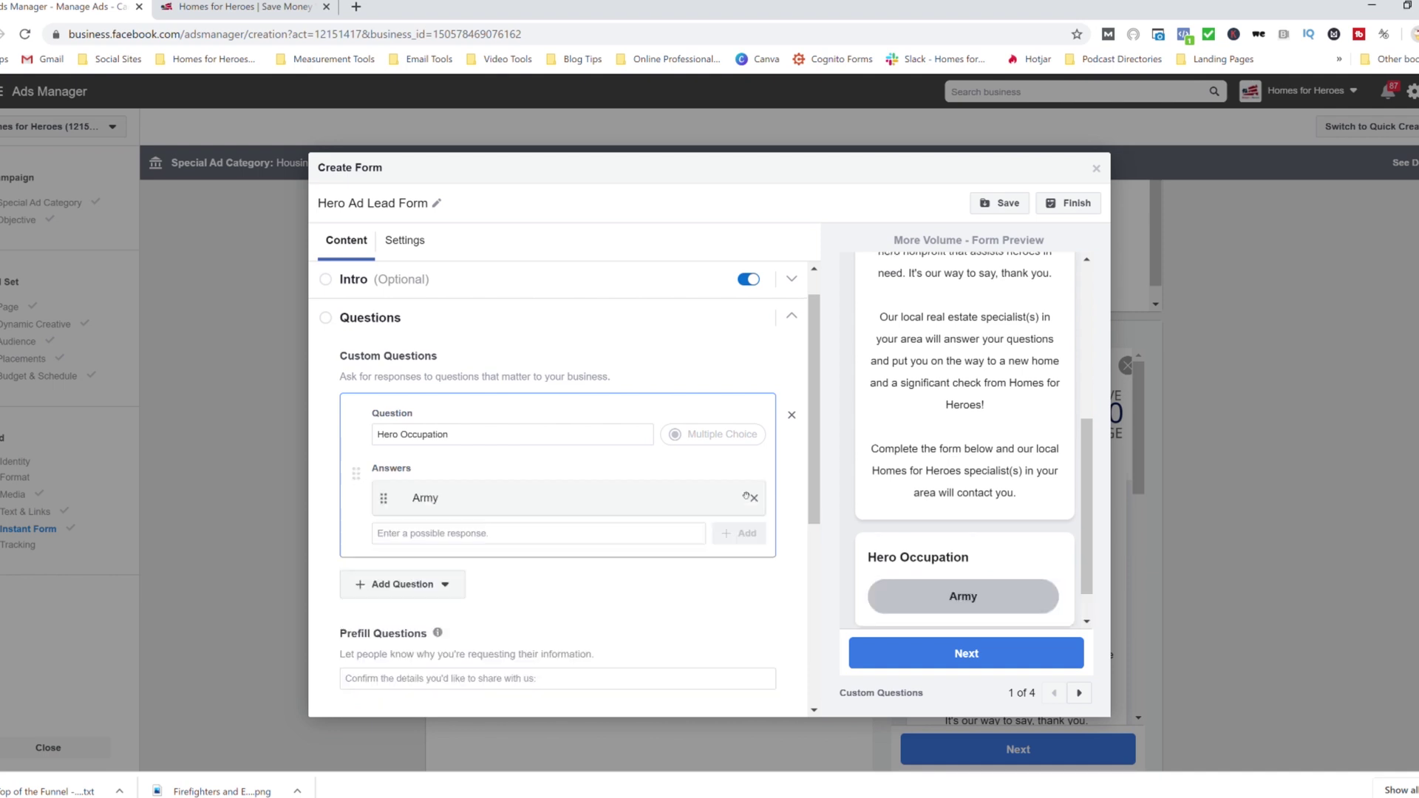
{"action": "left_click", "coordinate": [508, 534]}
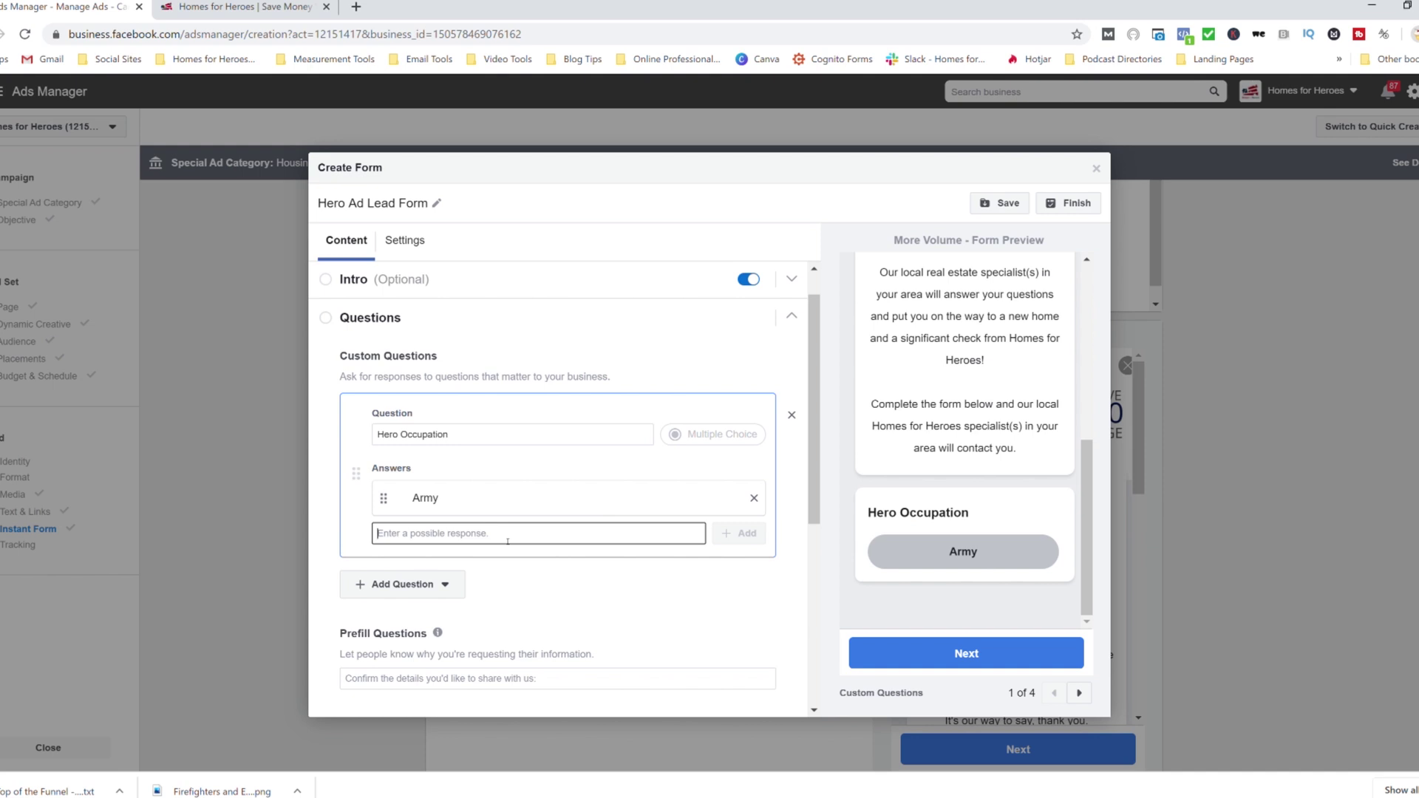
{"action": "type", "text": "Marines"}
{"action": "left_click", "coordinate": [749, 535]}
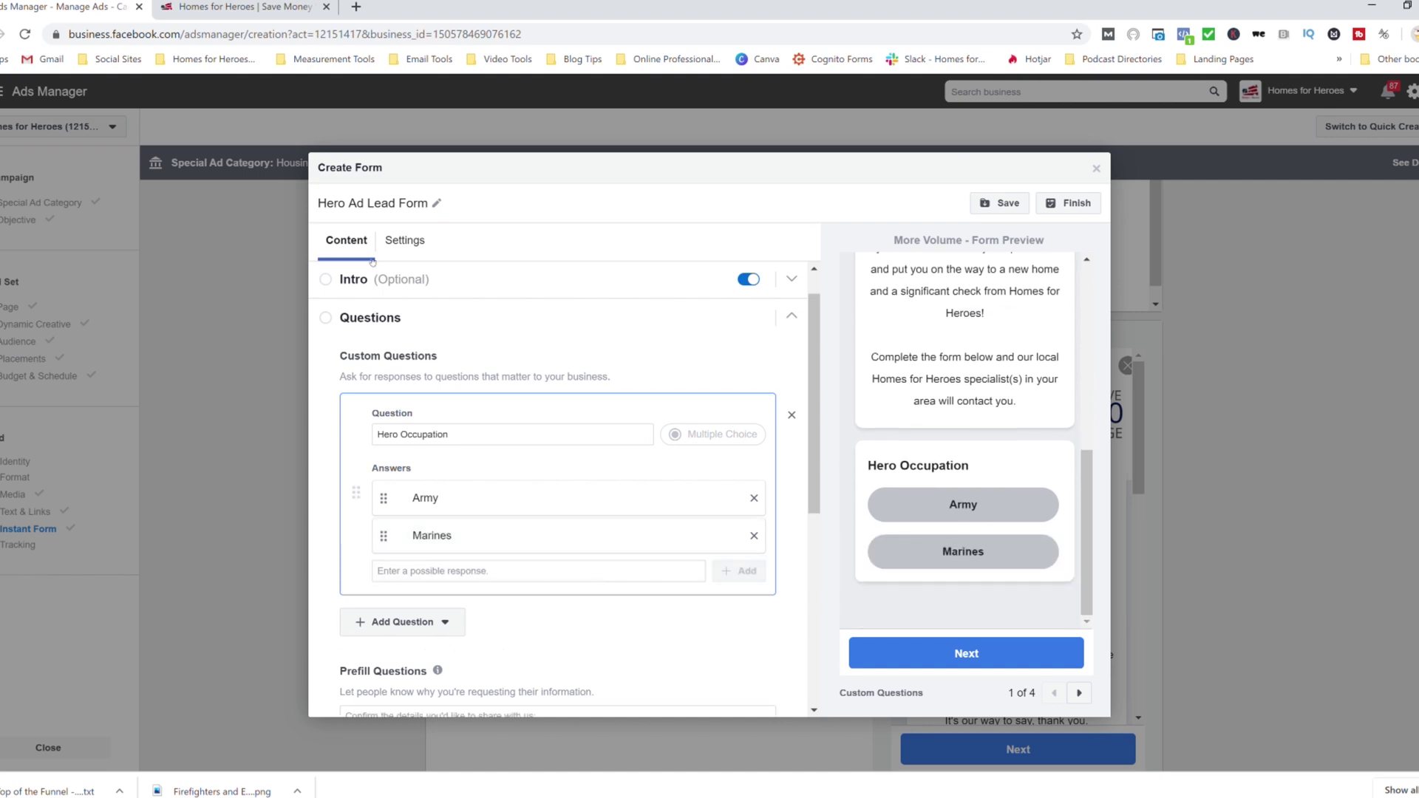
Review the form type options, More Volume and Higher Intent, and return to the form's questions.
{"action": "left_click", "coordinate": [513, 289]}
{"action": "left_click", "coordinate": [509, 286]}
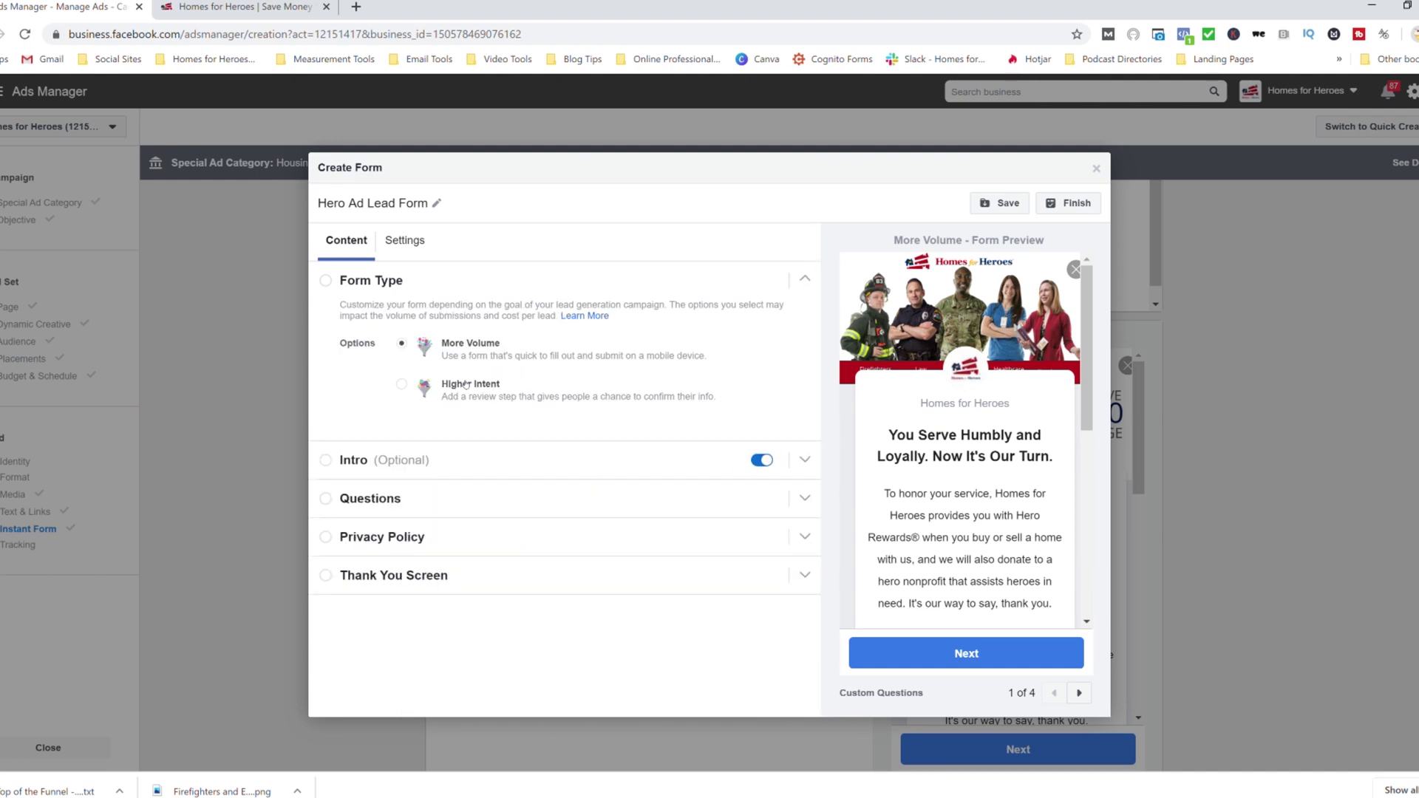
{"action": "left_click", "coordinate": [491, 280]}
{"action": "left_click", "coordinate": [507, 360]}
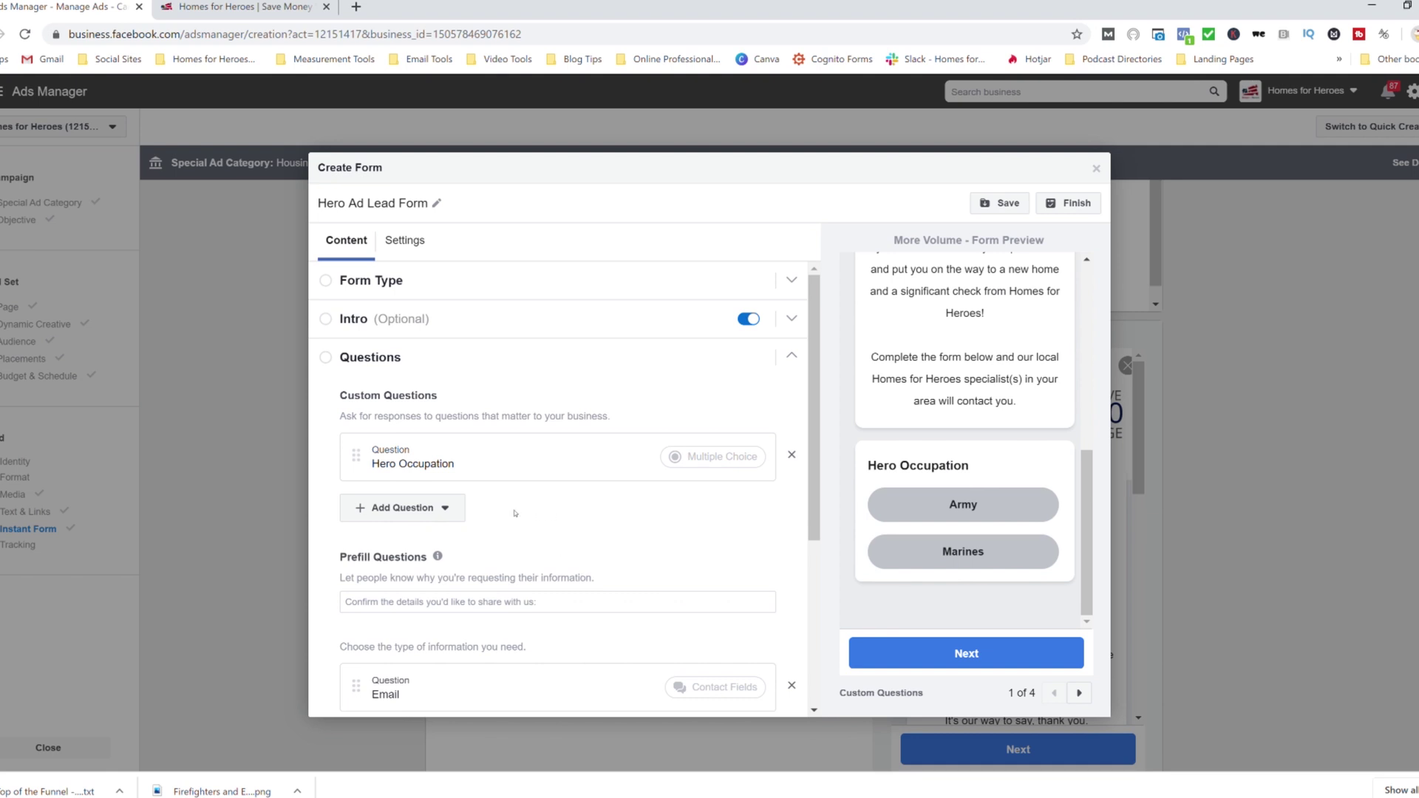
{"action": "left_click", "coordinate": [531, 363]}
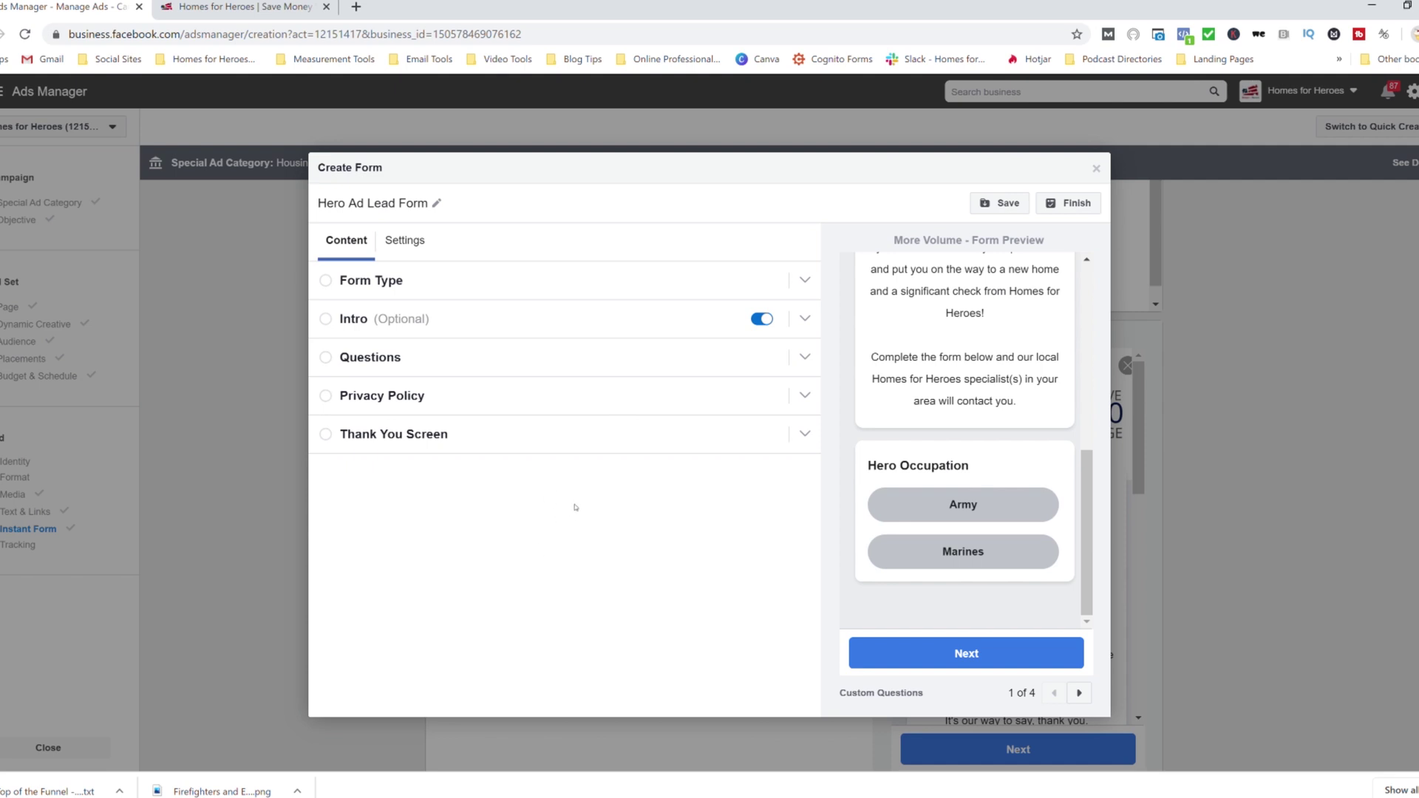
{"action": "left_click", "coordinate": [584, 356]}
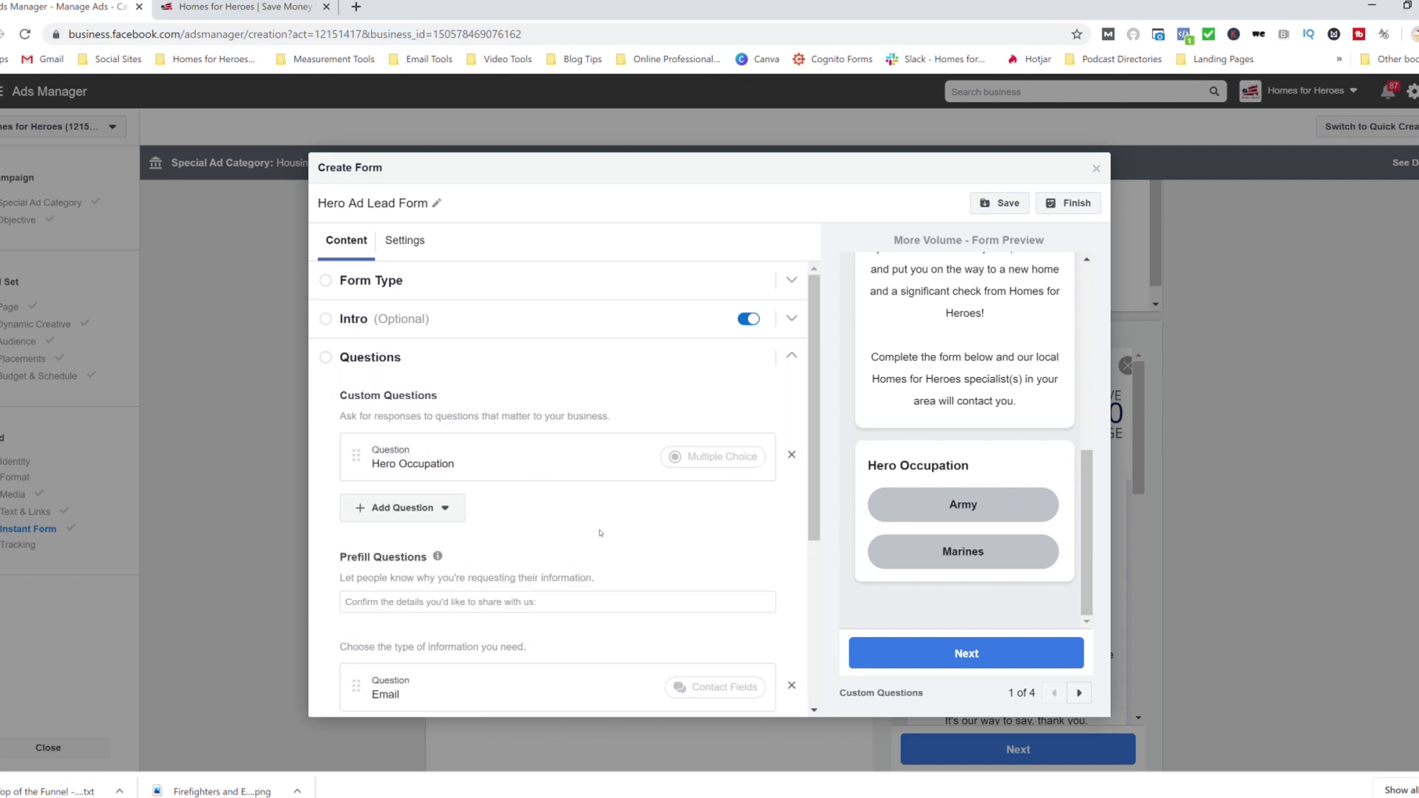
{"action": "left_click", "coordinate": [592, 362]}
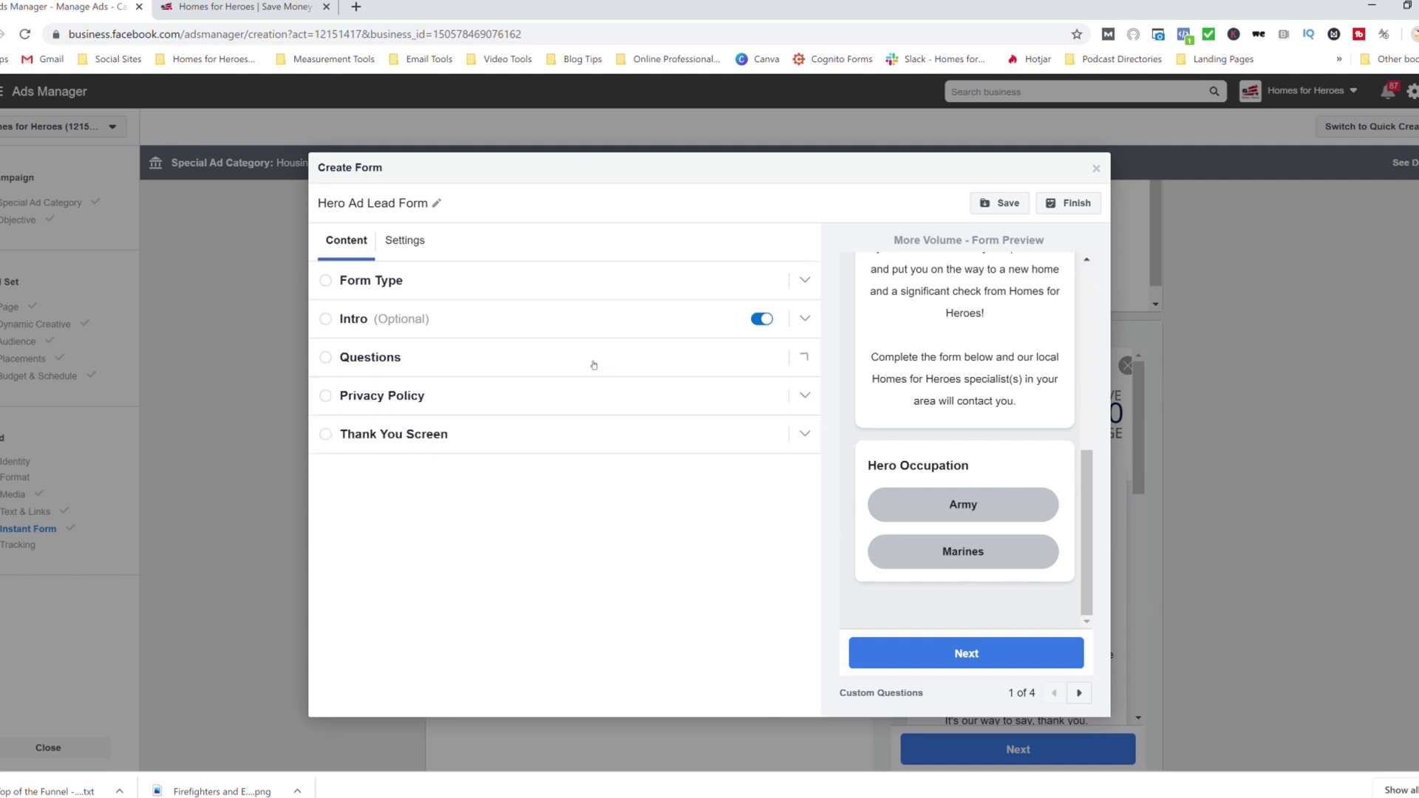
Open the form's Privacy Policy section and copy the address of the Privacy Policy page from the Homes for Heroes website.
{"action": "left_click", "coordinate": [547, 397]}
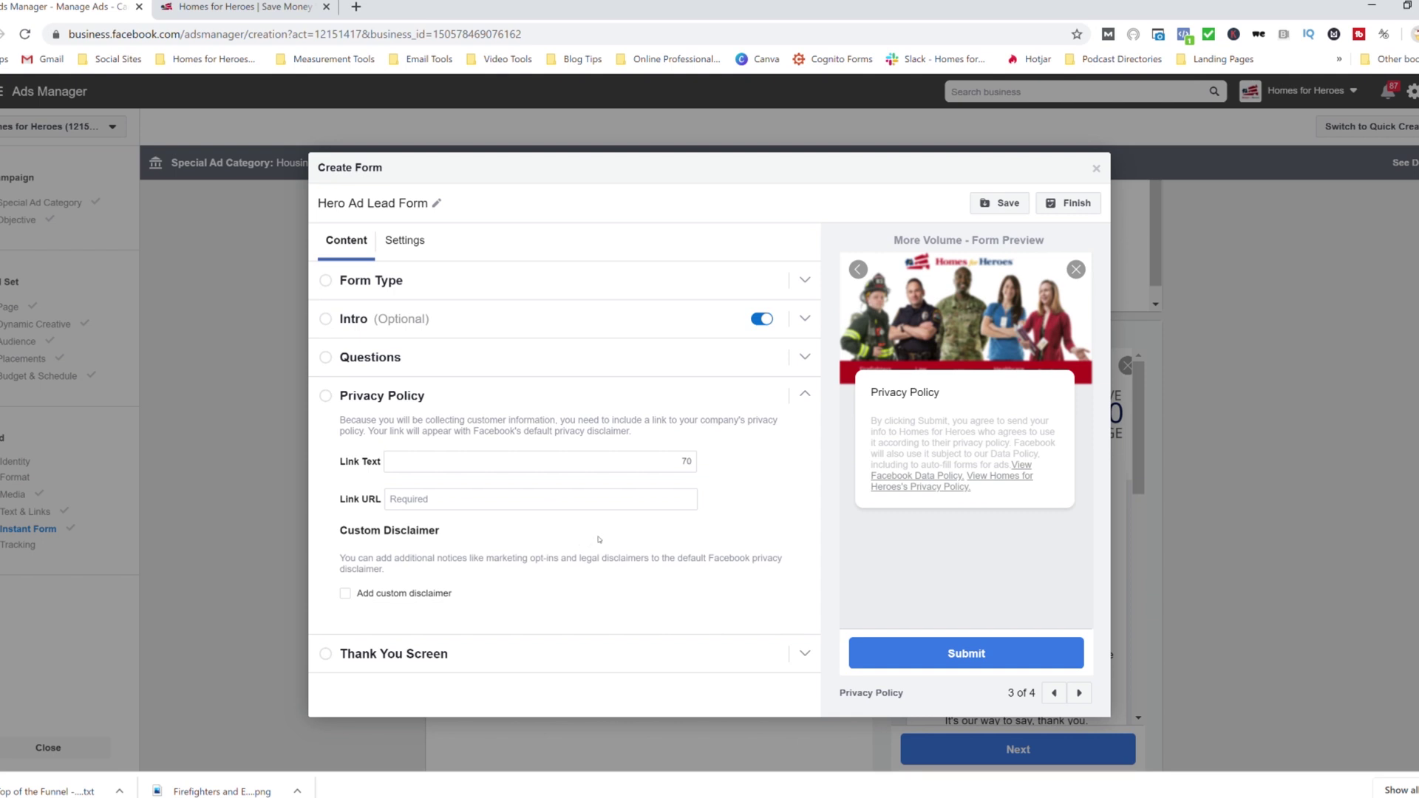
{"action": "left_click", "coordinate": [236, 7]}
{"action": "scroll", "coordinate": [708, 553], "scroll_direction": "down", "scroll_amount": 15}
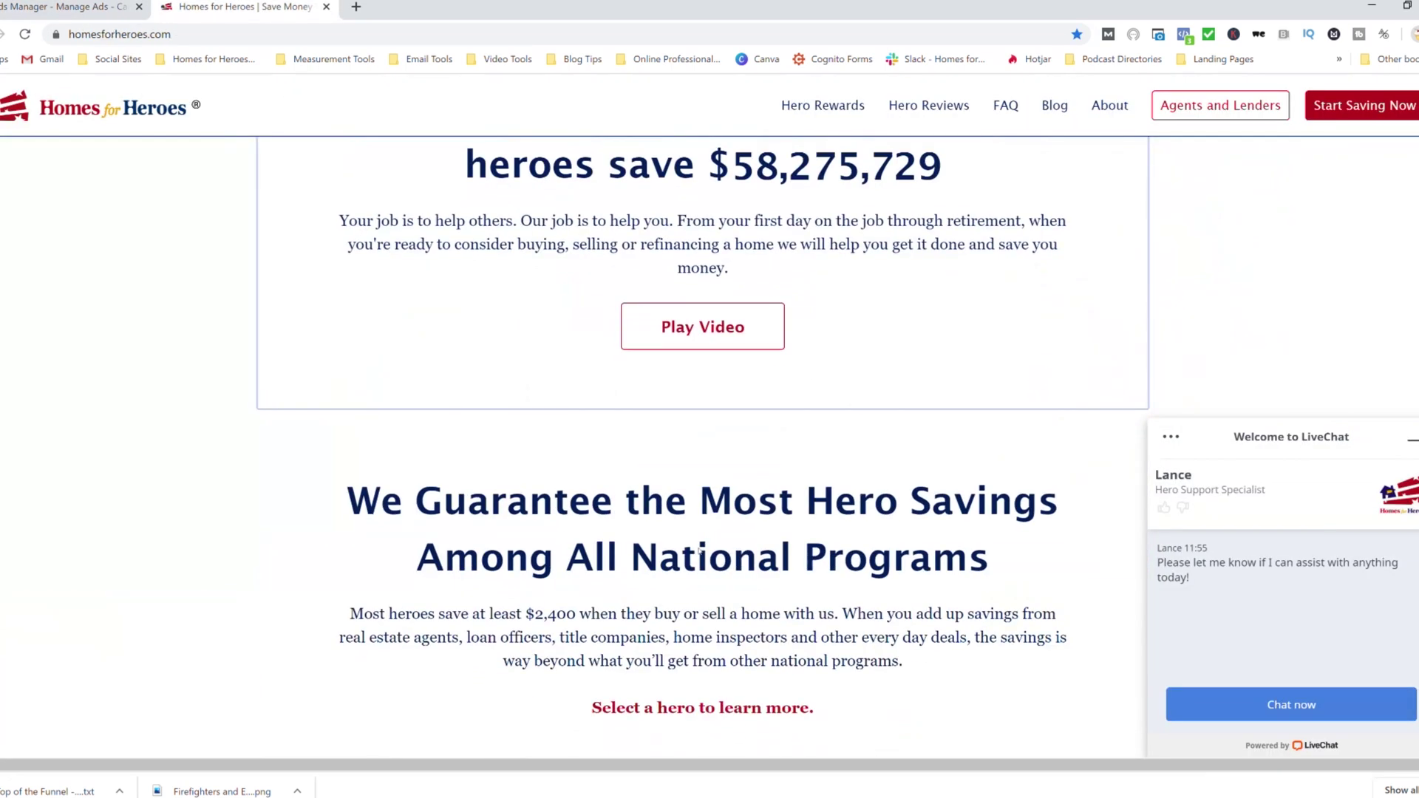
{"action": "scroll", "coordinate": [708, 553], "scroll_direction": "down", "scroll_amount": 8}
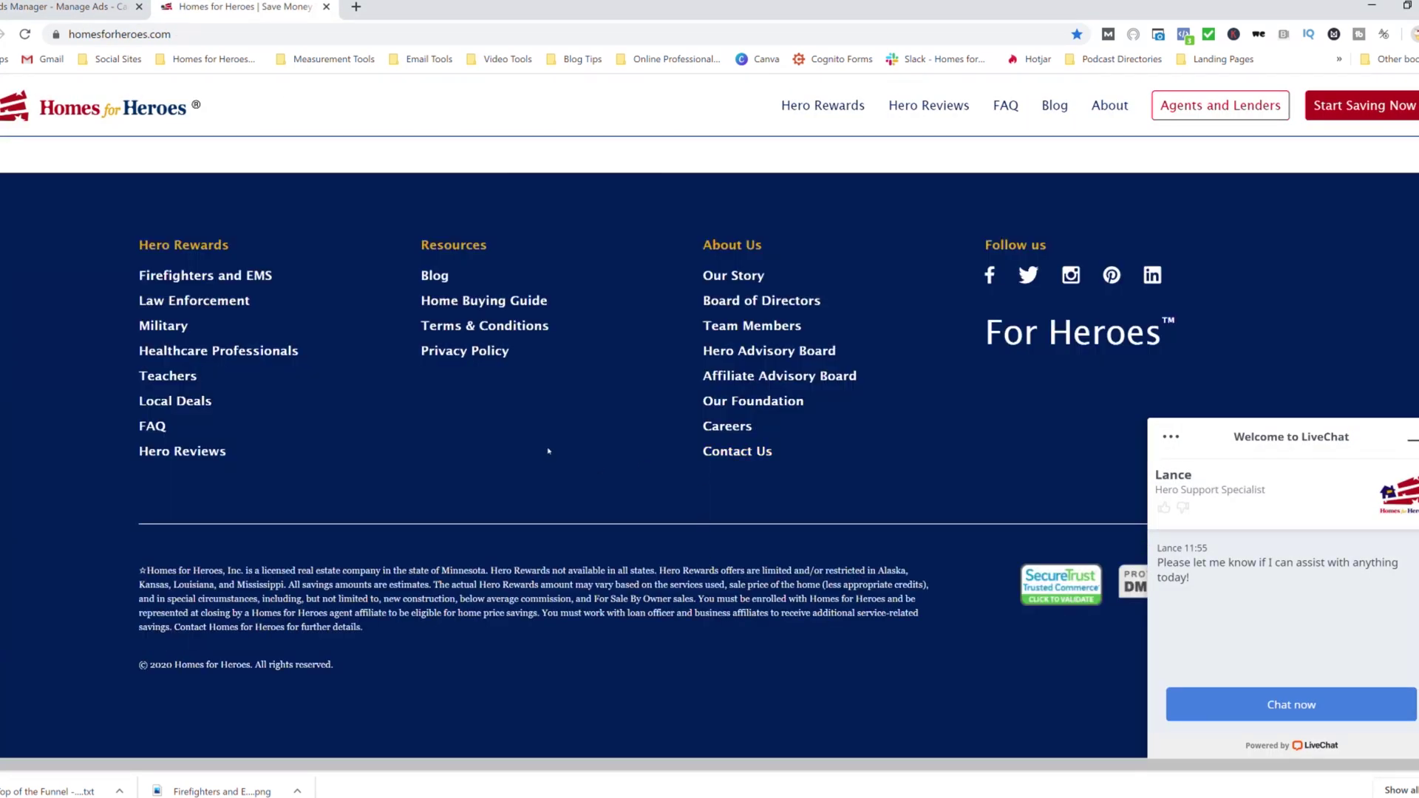
{"action": "left_click", "coordinate": [475, 355]}
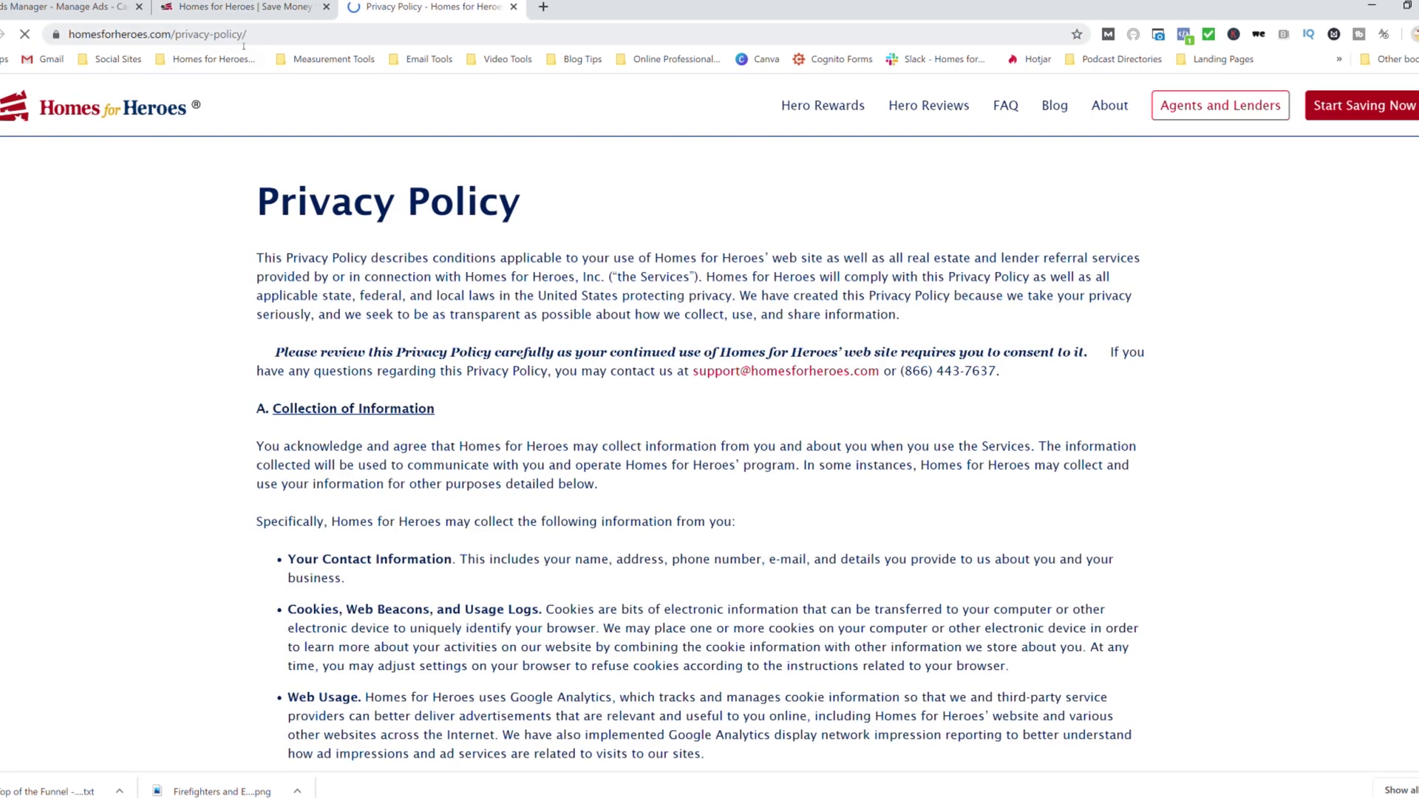
{"action": "left_click", "coordinate": [244, 36]}
{"action": "key", "text": "ctrl+c"}
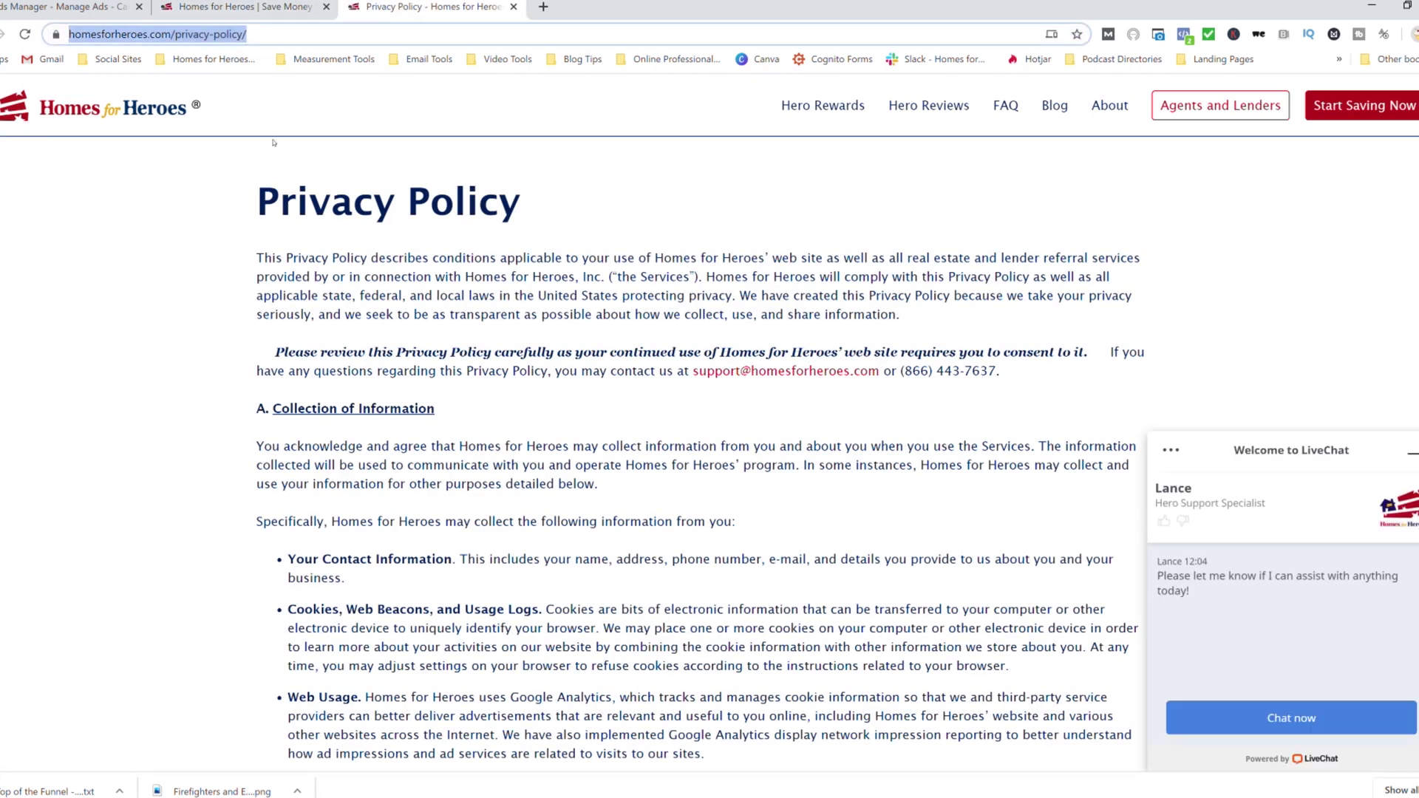
{"action": "left_click", "coordinate": [269, 8]}
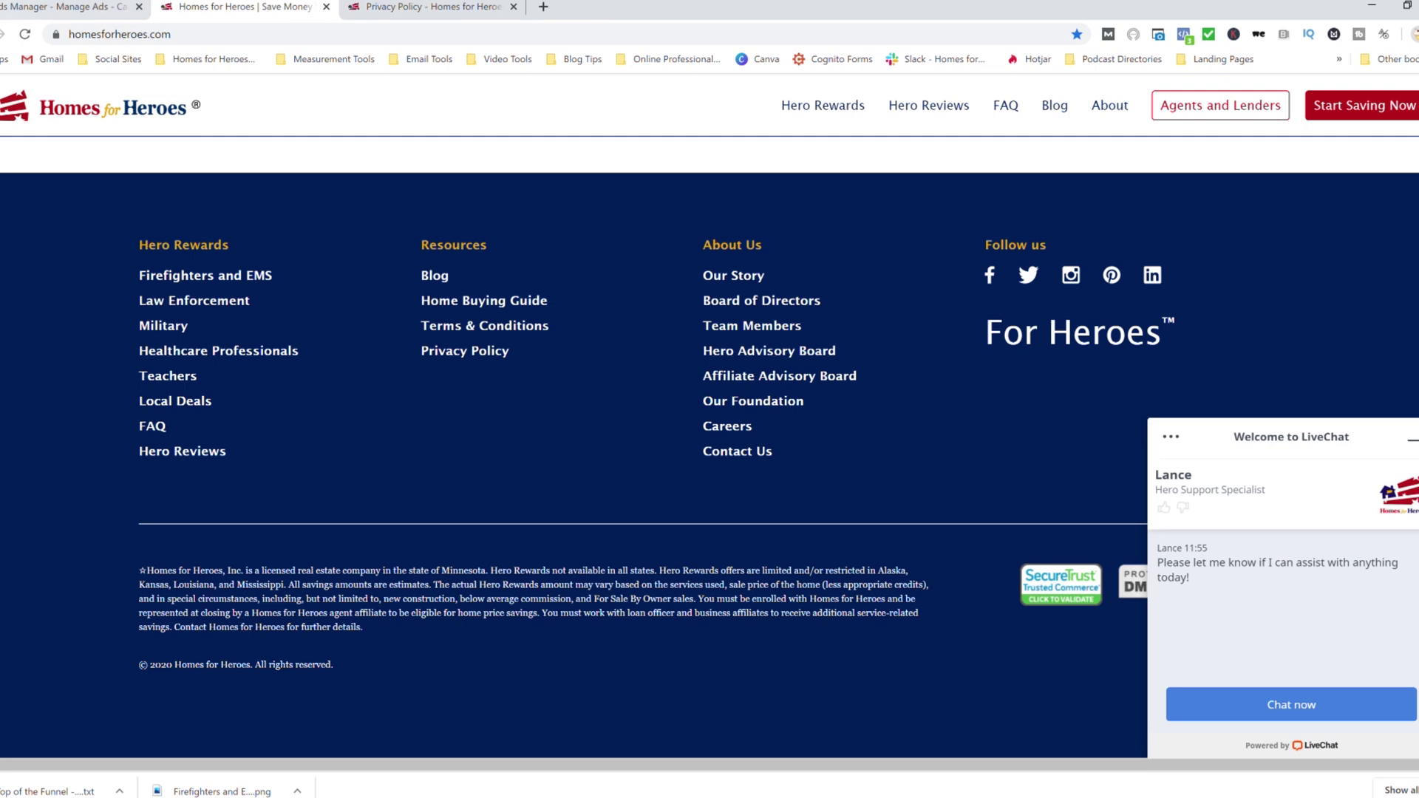
{"action": "left_click", "coordinate": [67, 8]}
{"action": "left_click", "coordinate": [448, 509]}
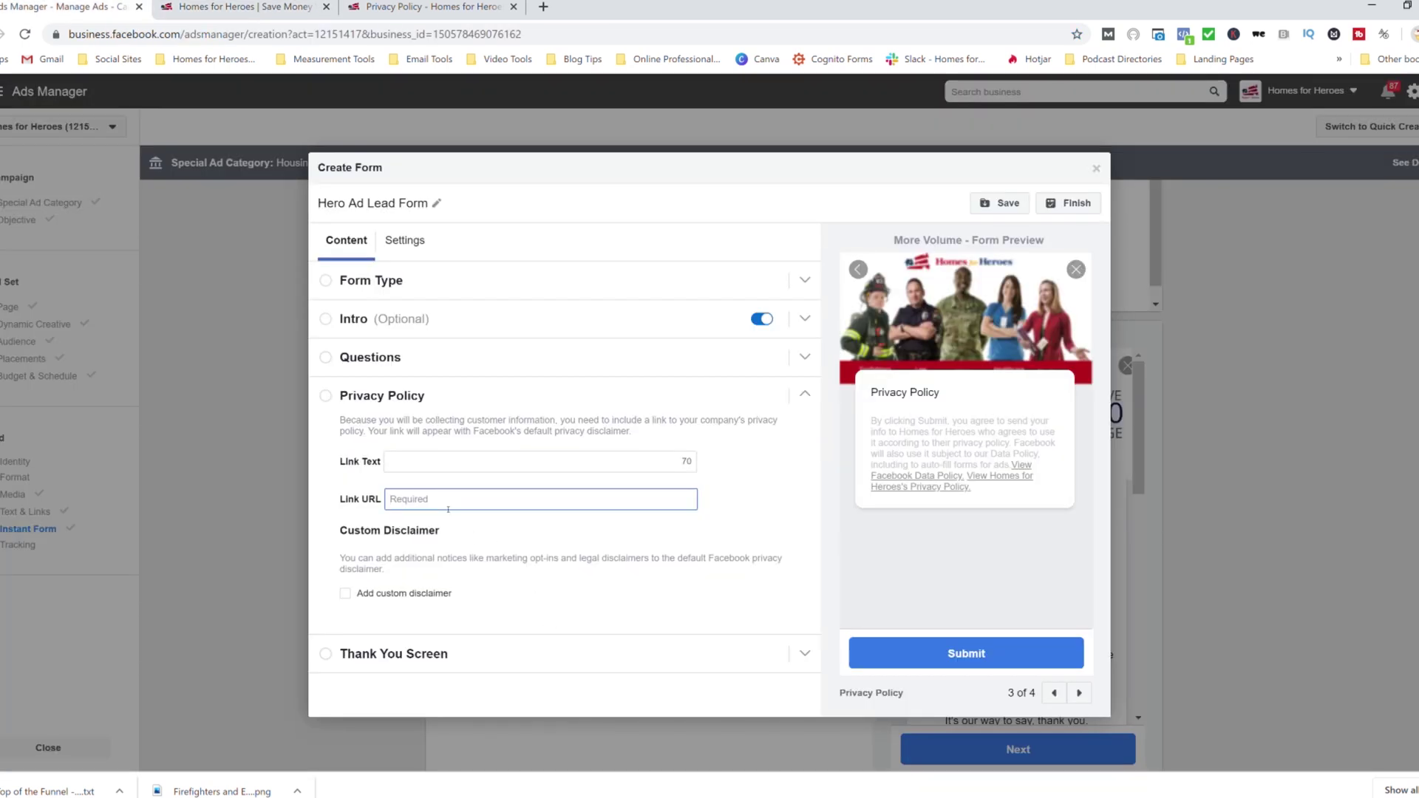
{"action": "key", "text": "ctrl+v"}
Set the privacy policy Link Text to "View Homes for Heroes Privacy Policy" and collapse the section.
{"action": "left_click", "coordinate": [468, 466]}
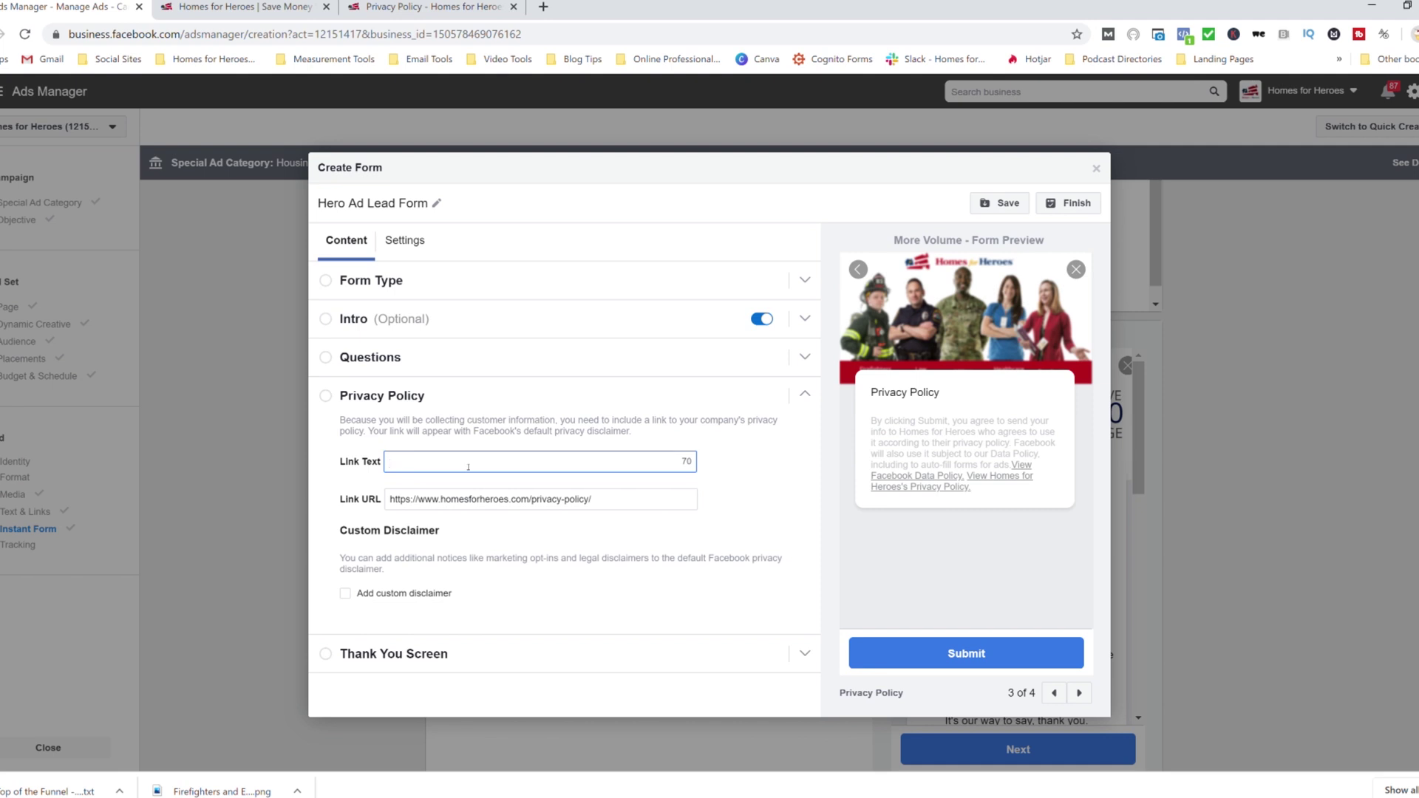
{"action": "type", "text": "View H"}
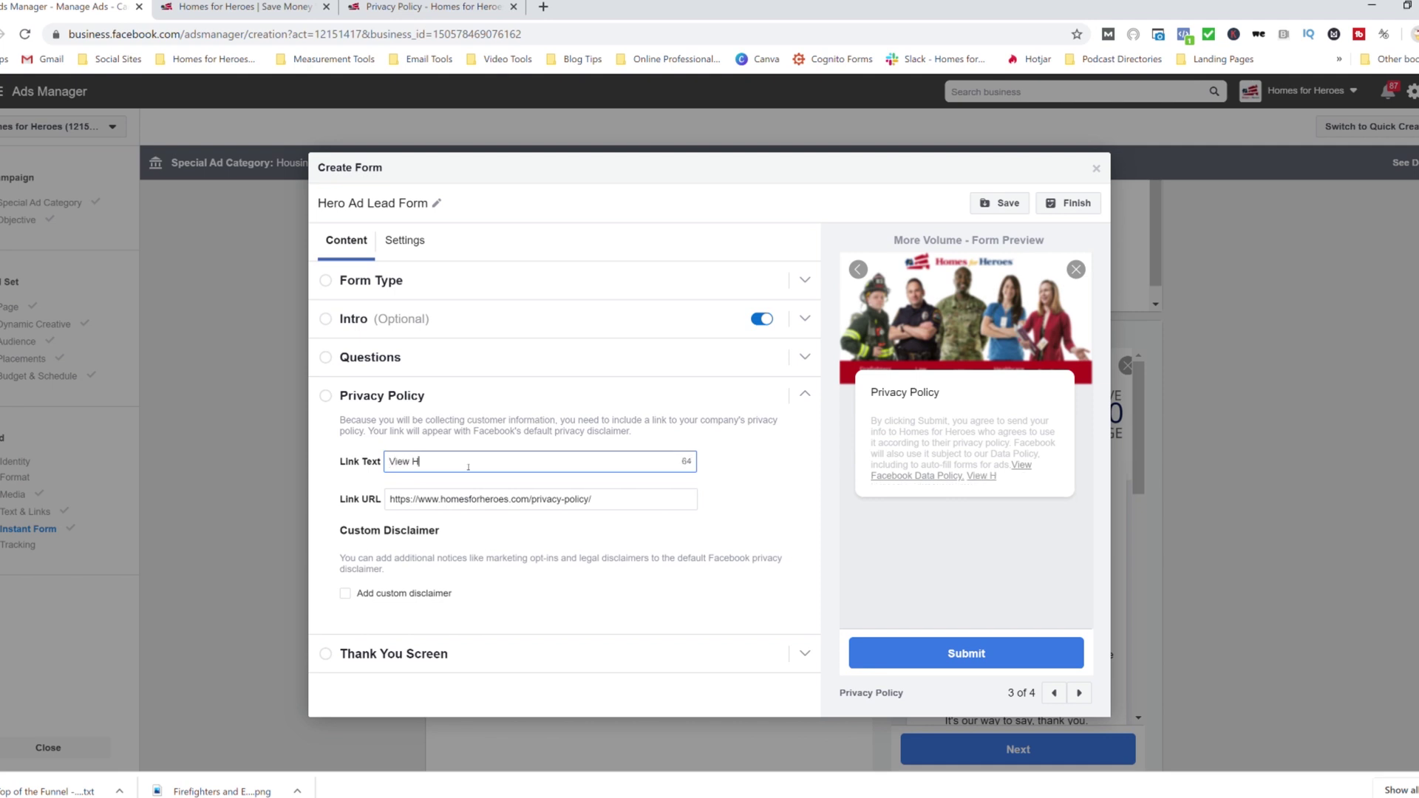
{"action": "type", "text": "omes for Heroe"}
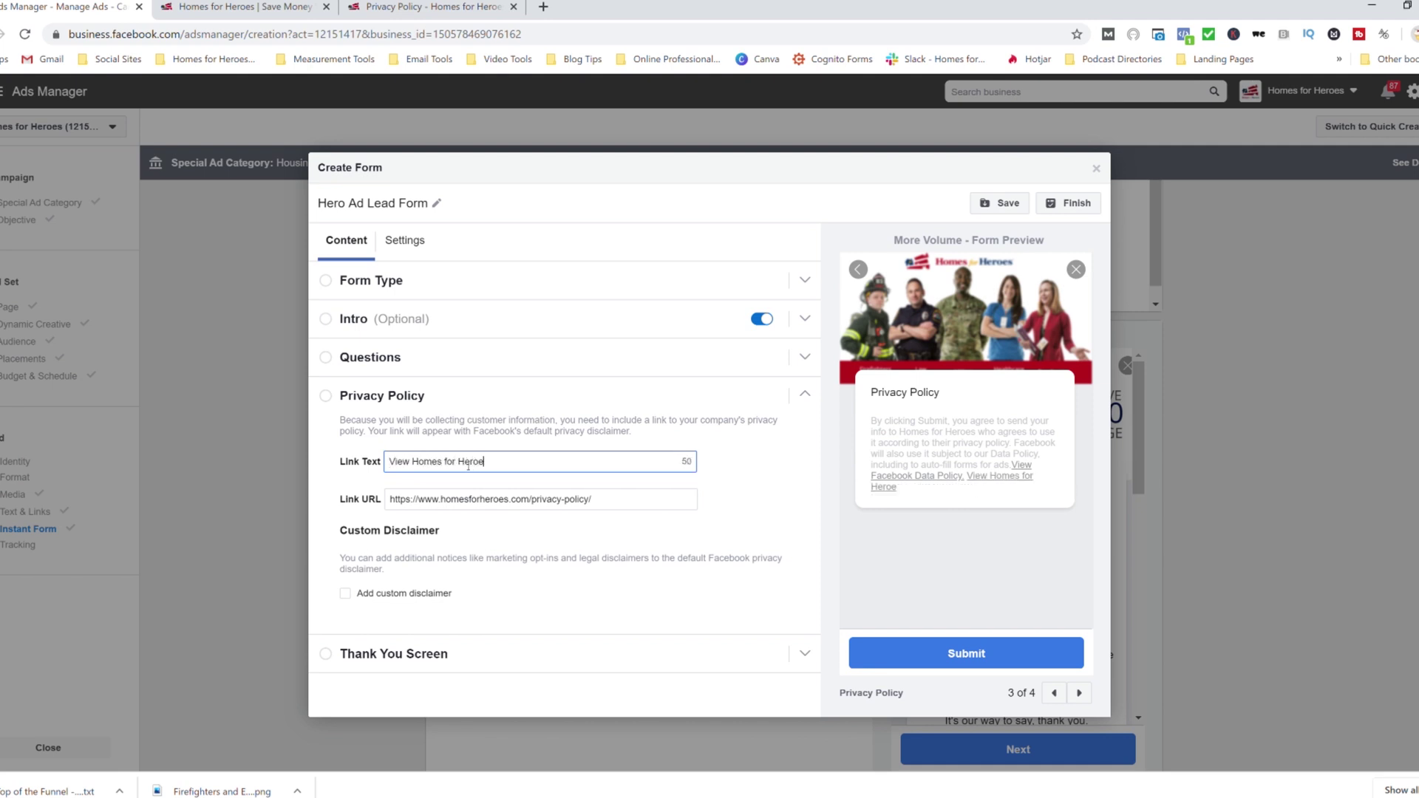
{"action": "type", "text": "s Prica"}
{"action": "type", "text": "vacy Pol"}
{"action": "type", "text": "icy"}
{"action": "left_click", "coordinate": [433, 630]}
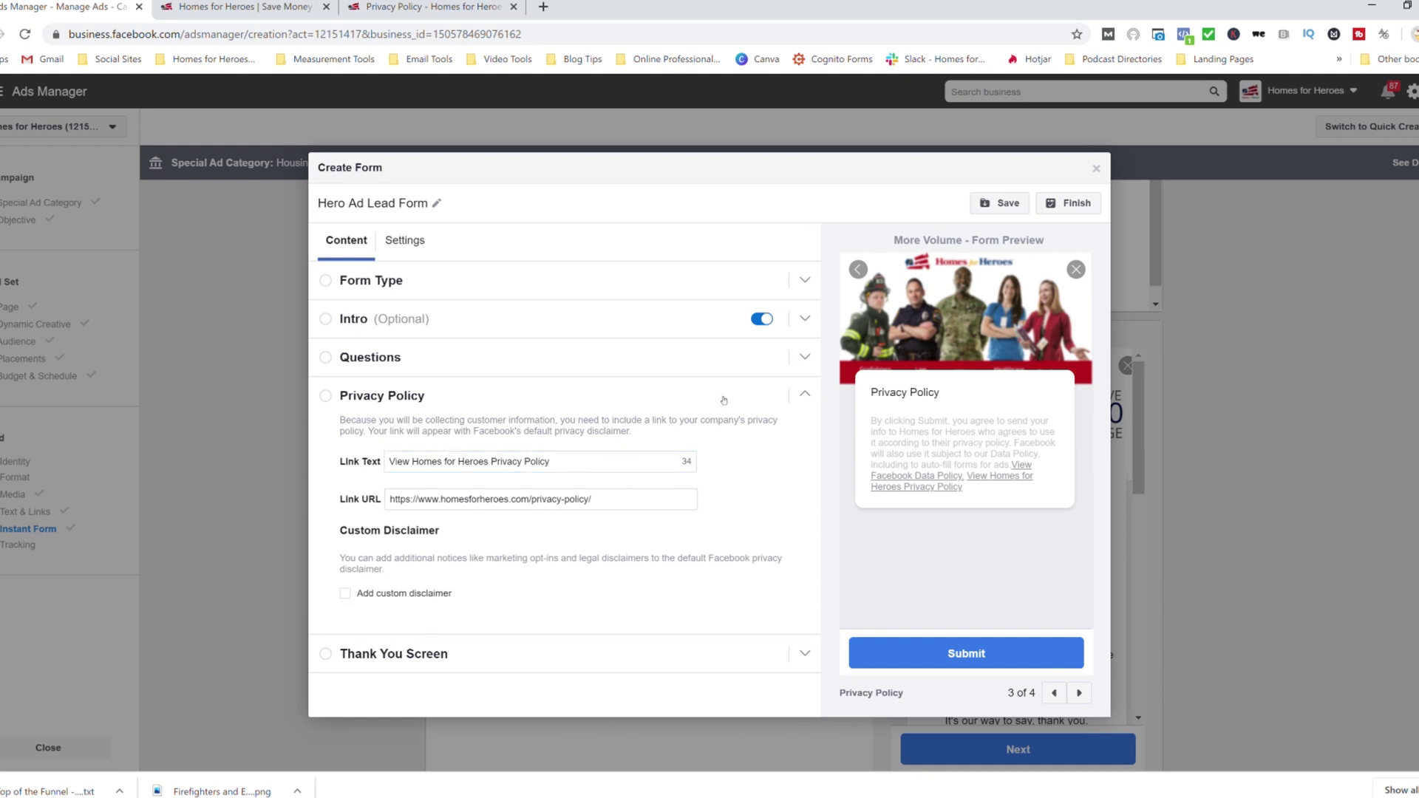
{"action": "left_click", "coordinate": [808, 393]}
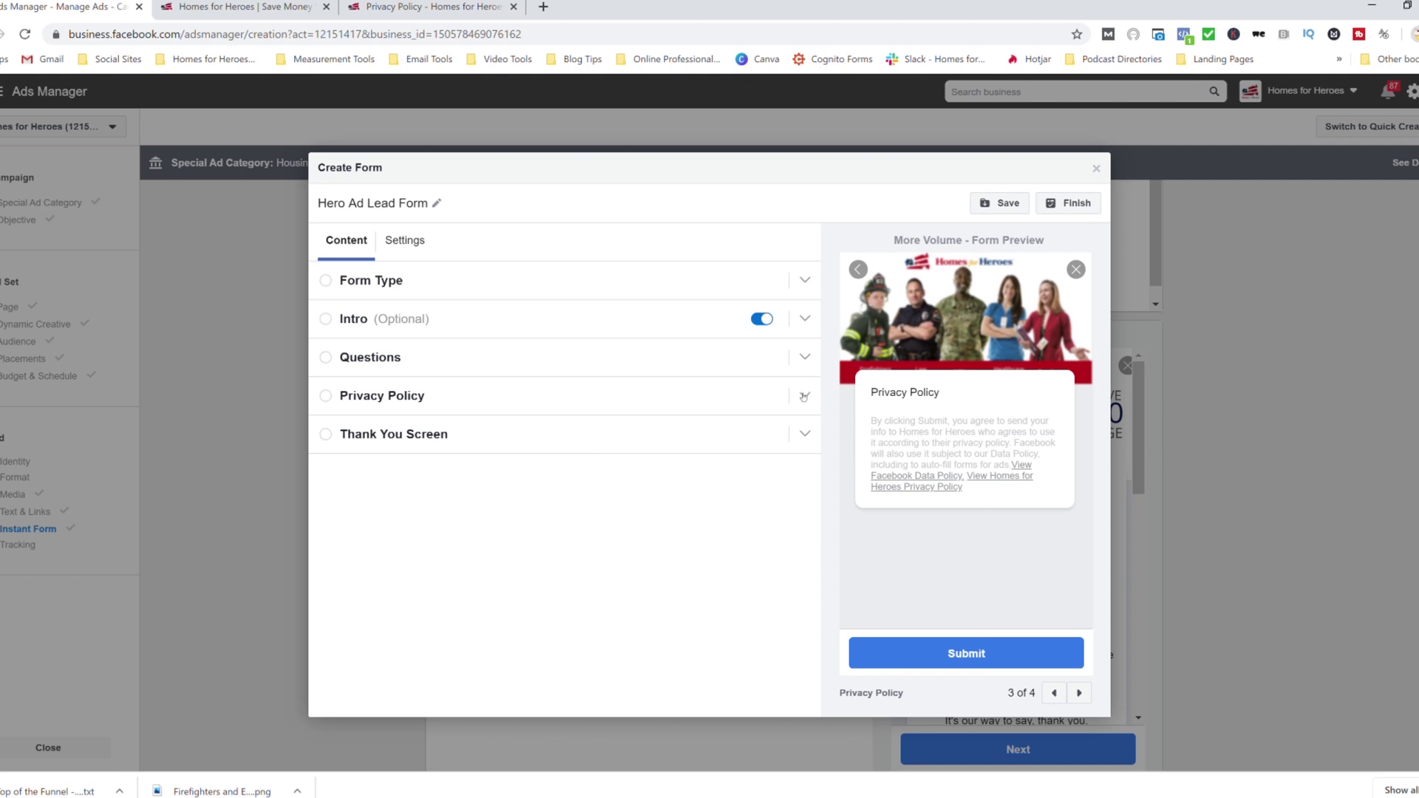
{"action": "left_click", "coordinate": [493, 446]}
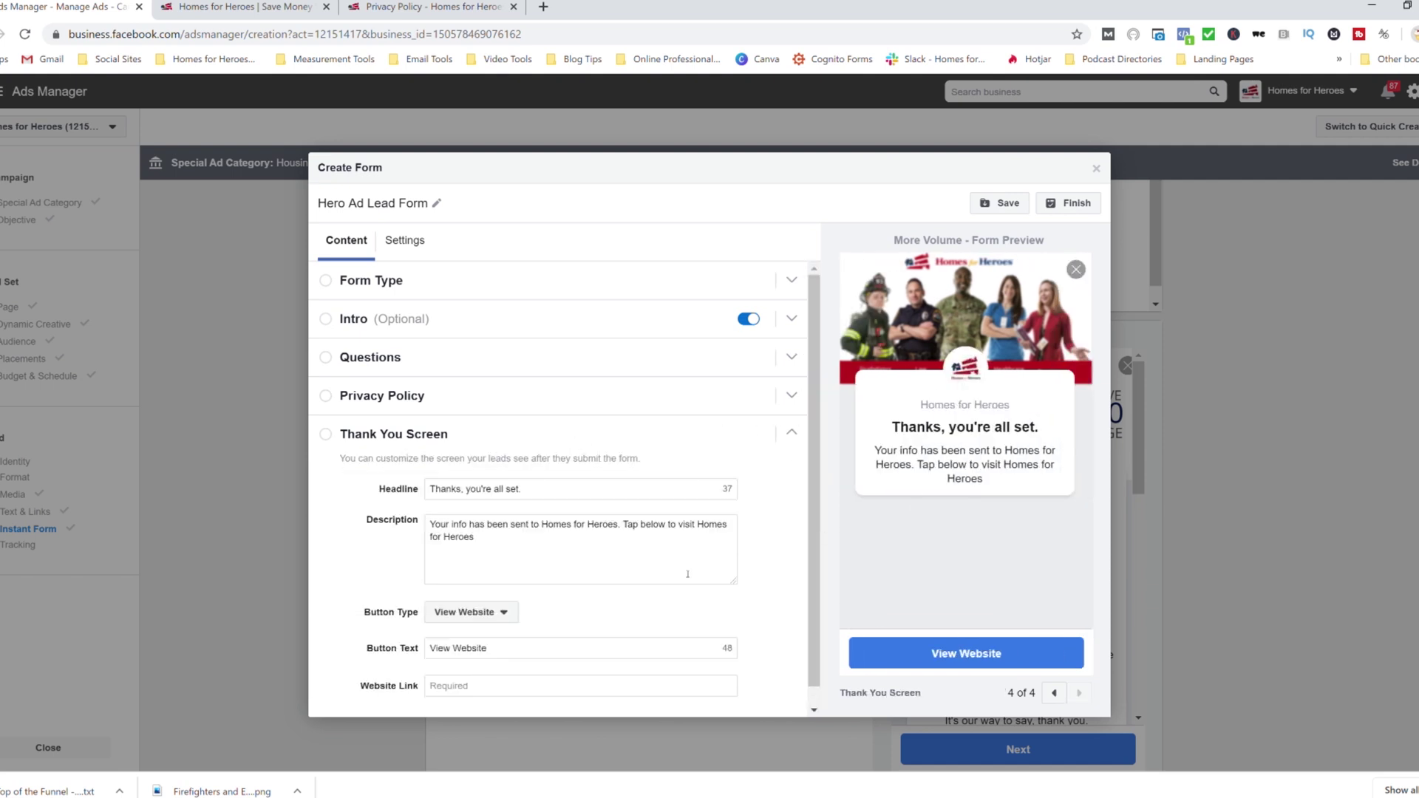
{"action": "left_click", "coordinate": [698, 403]}
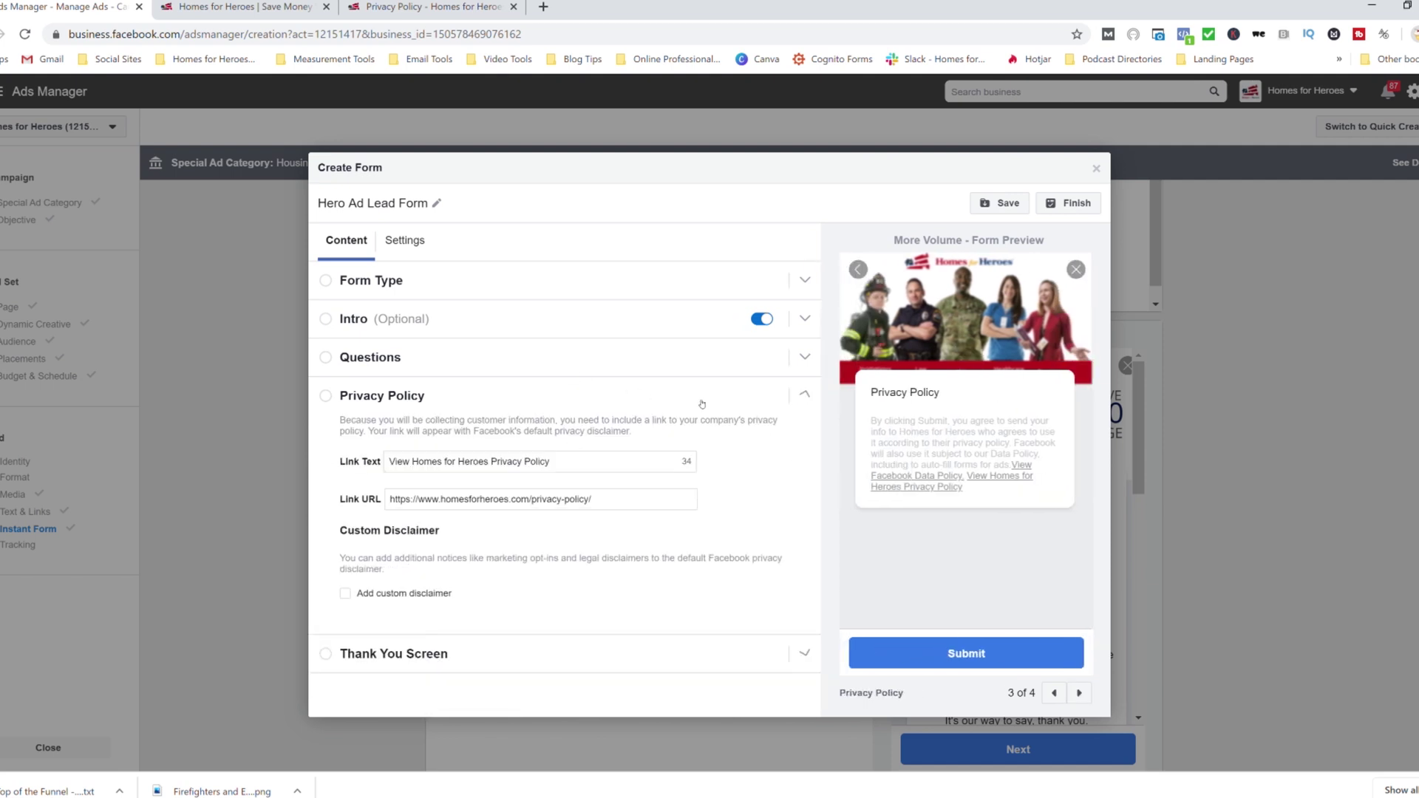
{"action": "left_click", "coordinate": [555, 364]}
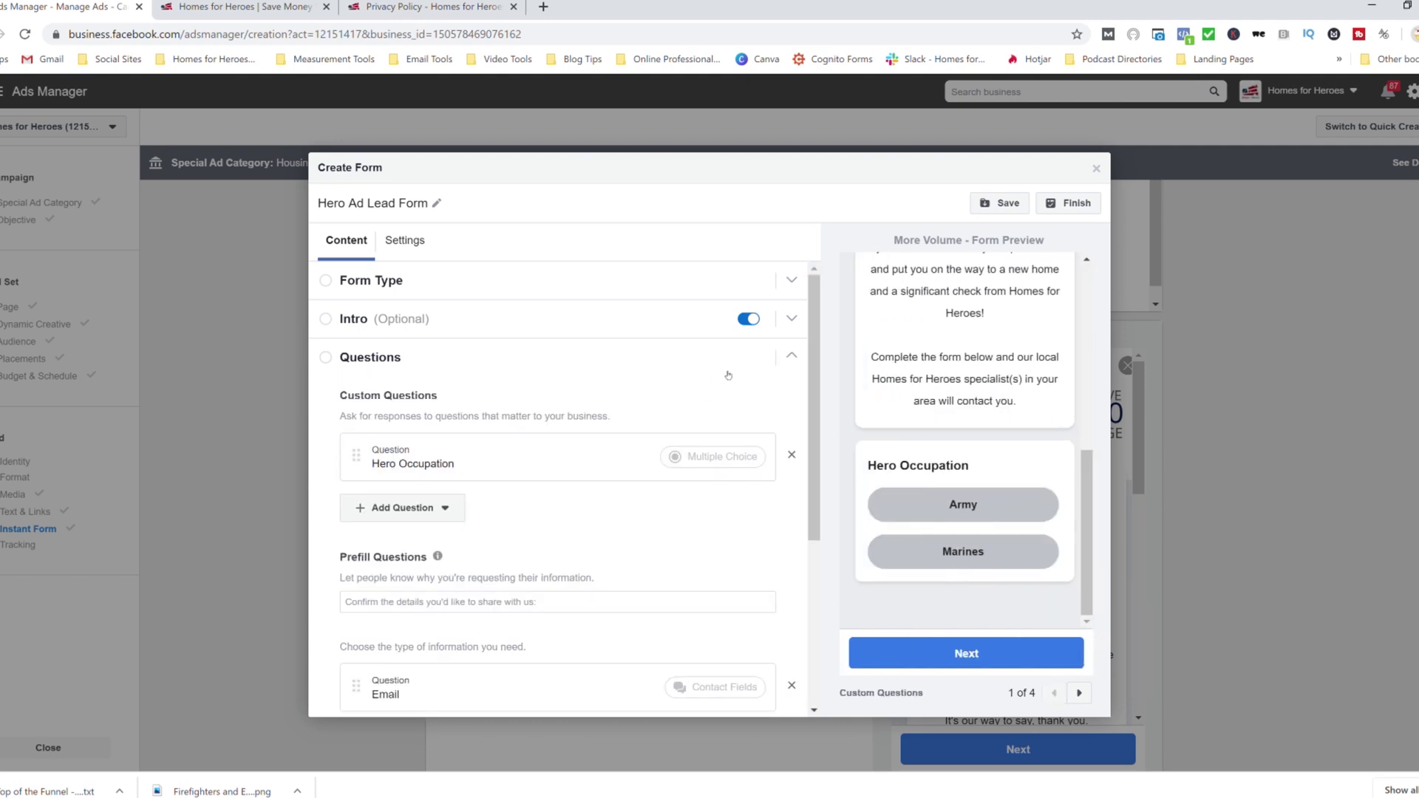
{"action": "left_click", "coordinate": [793, 357]}
Set the Thank You Screen headline to "Thank you, your submission has been completed!".
{"action": "left_click", "coordinate": [634, 431]}
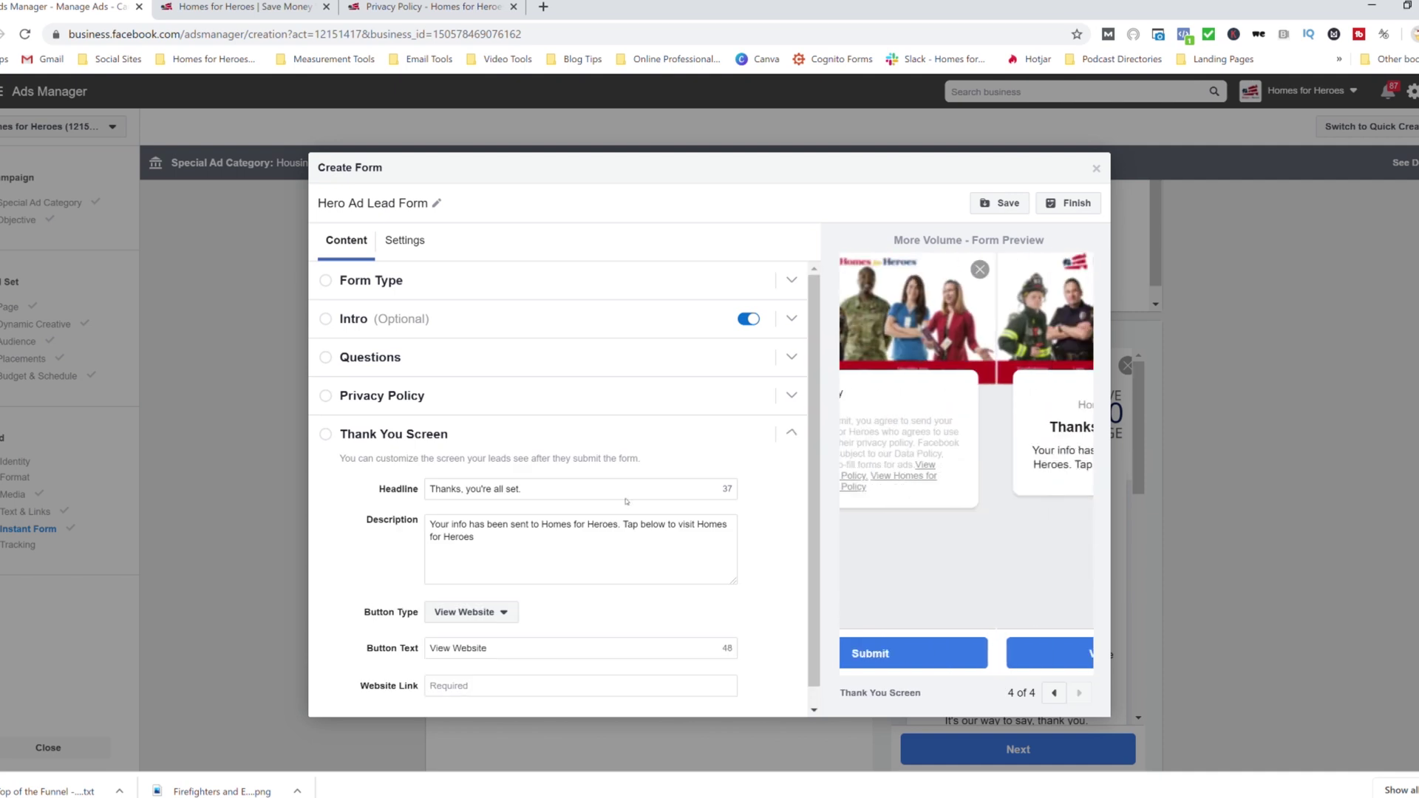
{"action": "scroll", "coordinate": [517, 480], "scroll_direction": "down", "scroll_amount": 1}
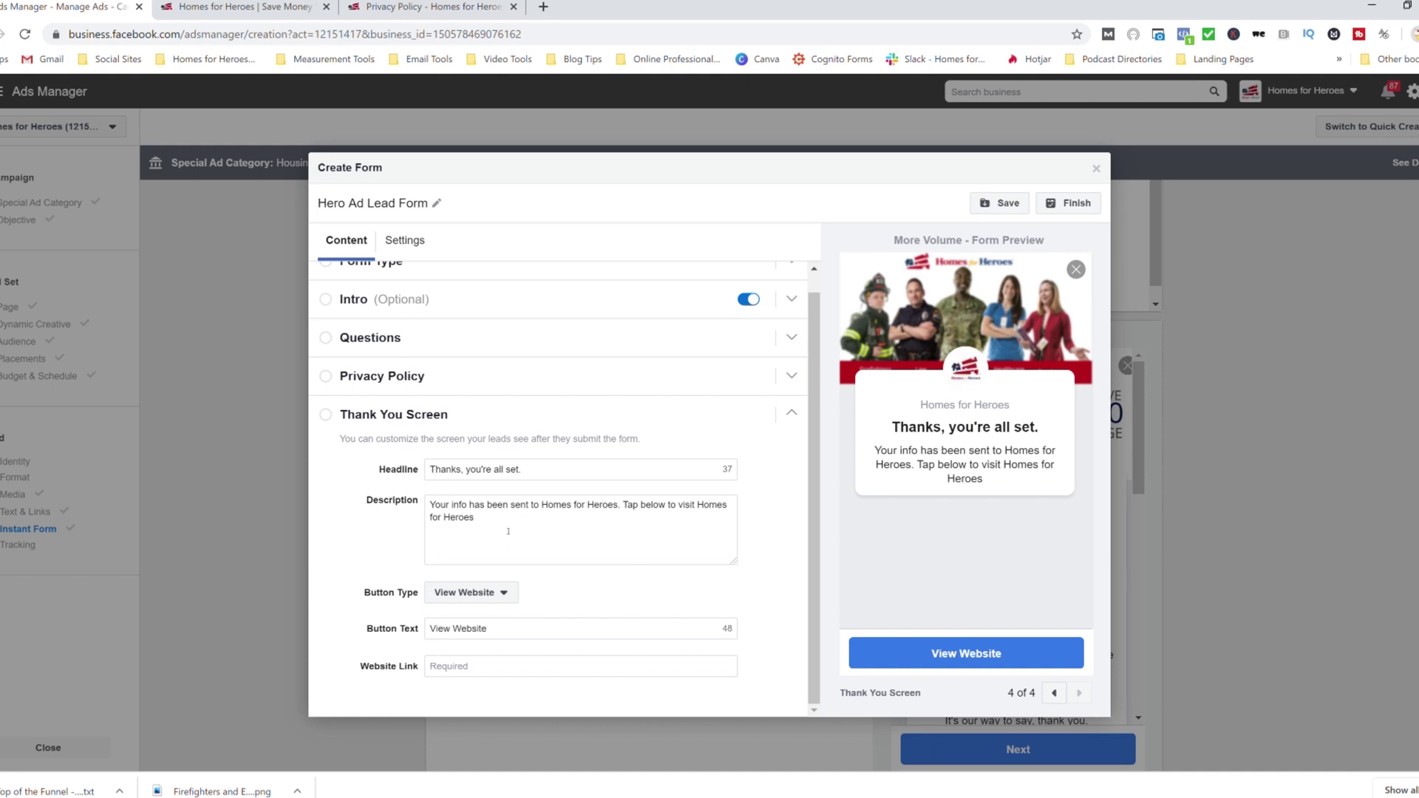
{"action": "left_click_drag", "start_coordinate": [508, 530], "coordinate": [422, 469]}
{"action": "type", "text": "Tha"}
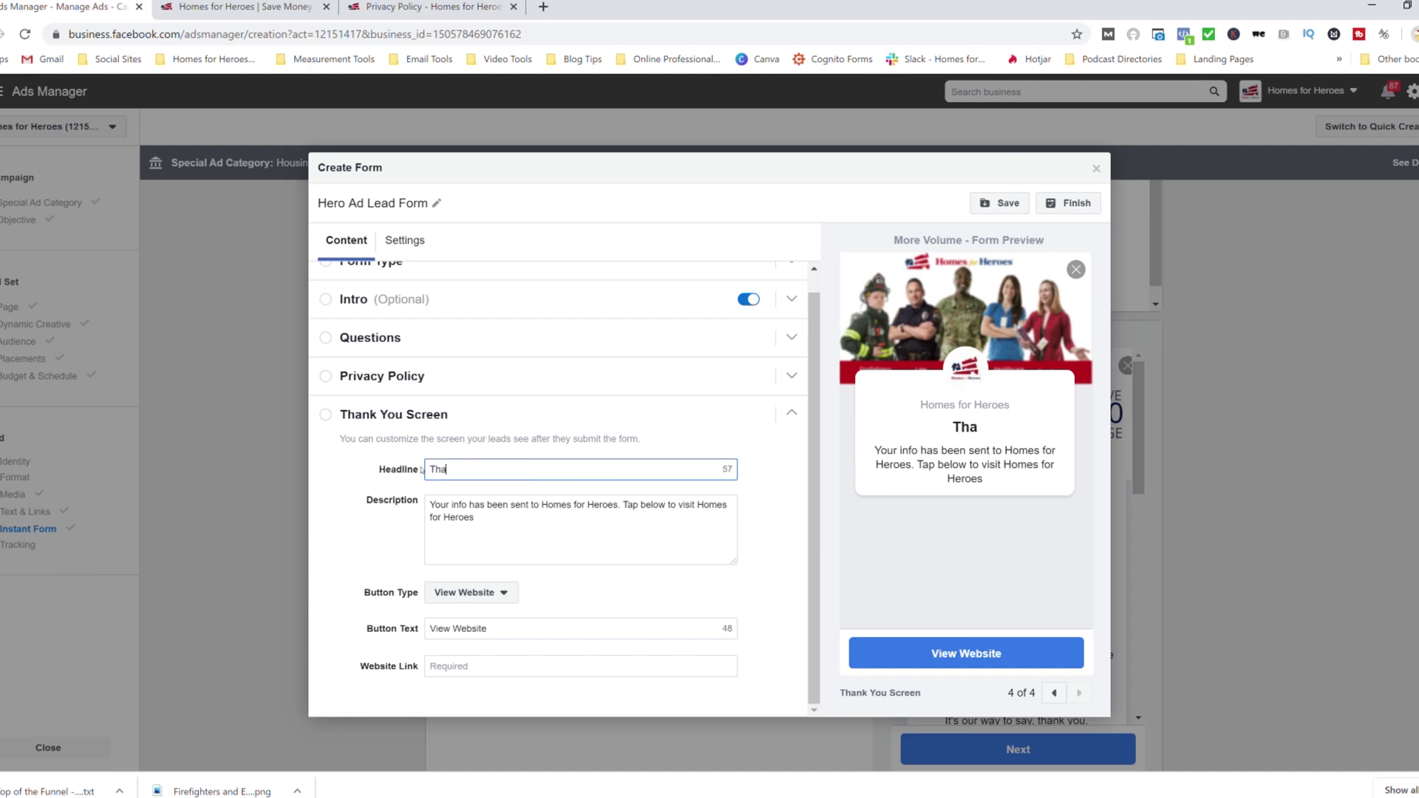
{"action": "type", "text": "n k you, your "}
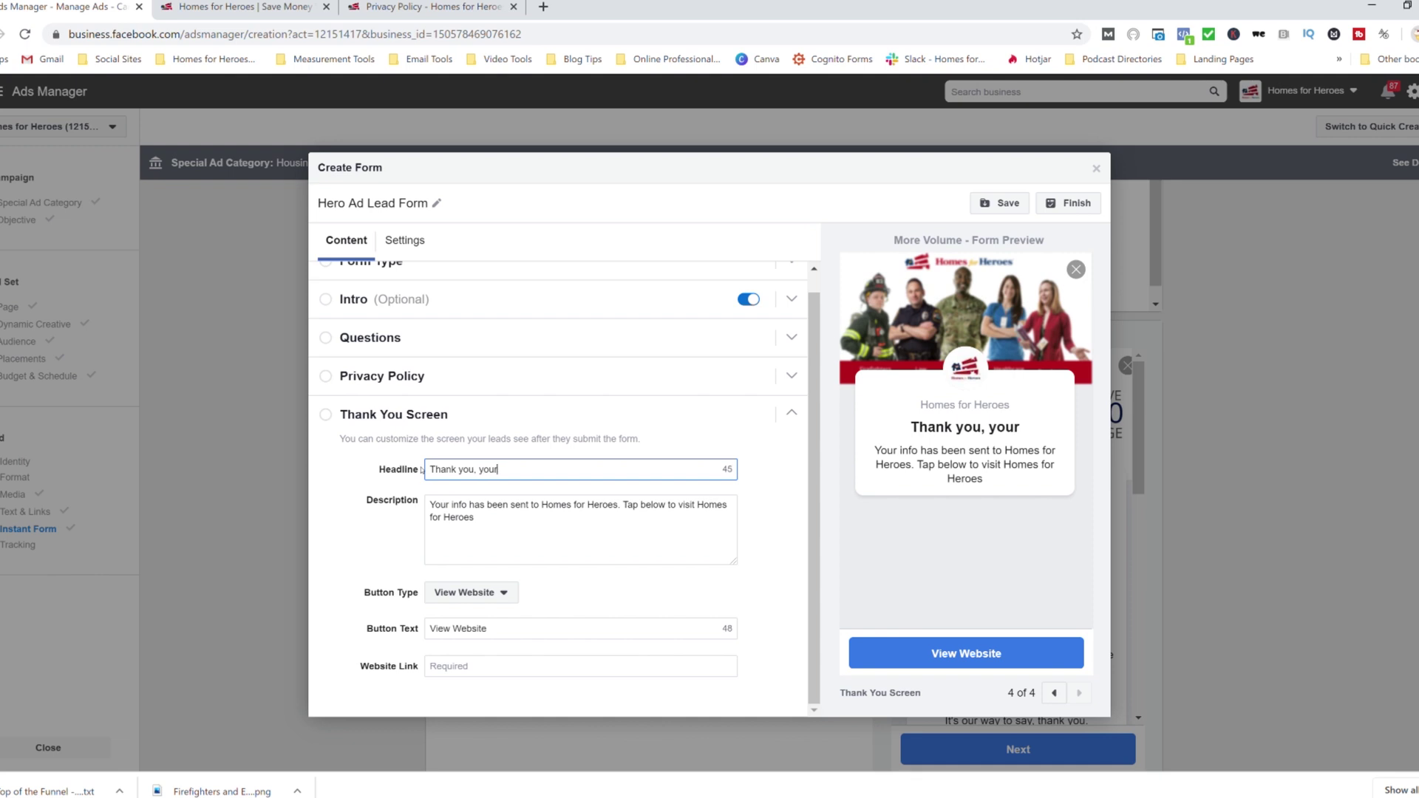
{"action": "type", "text": "su"}
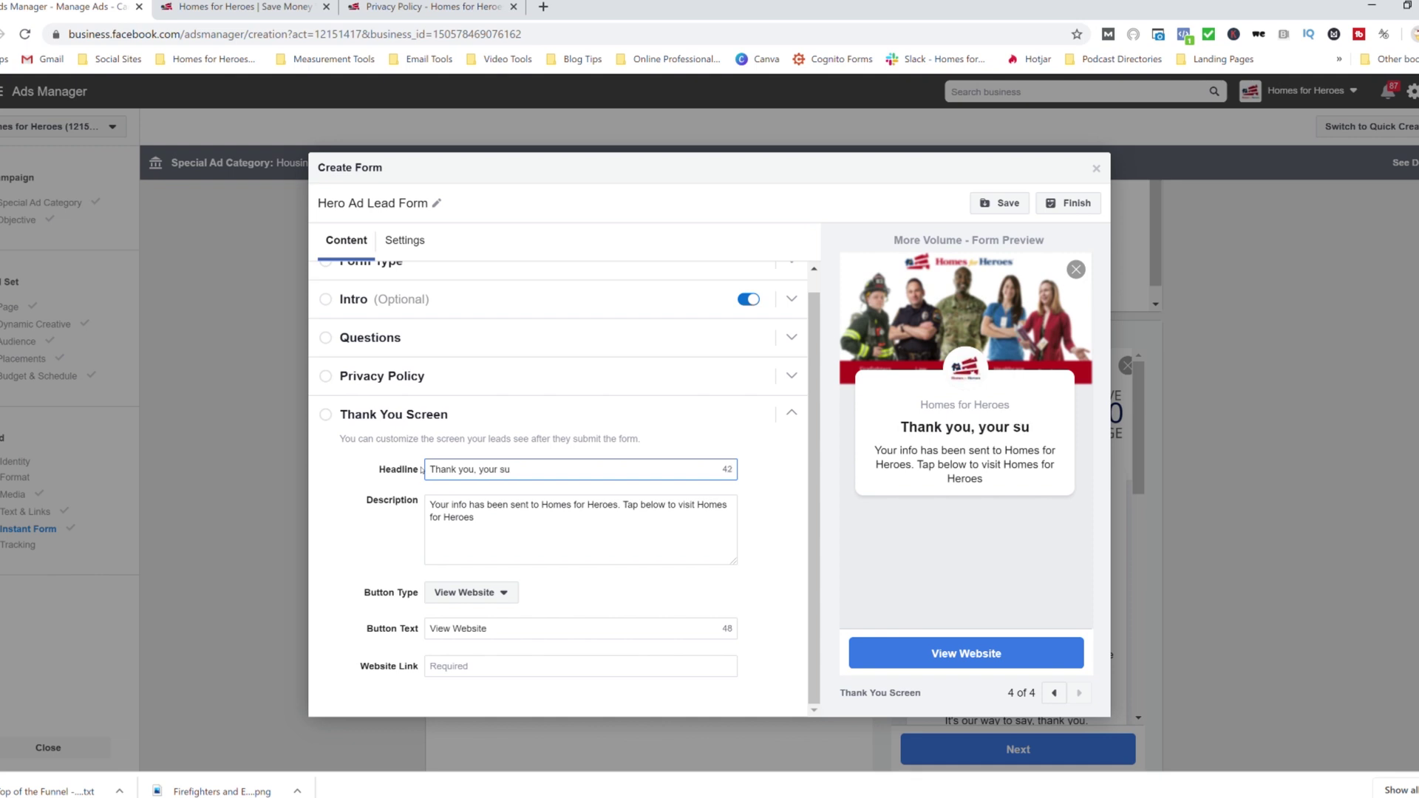
{"action": "type", "text": "bmission "}
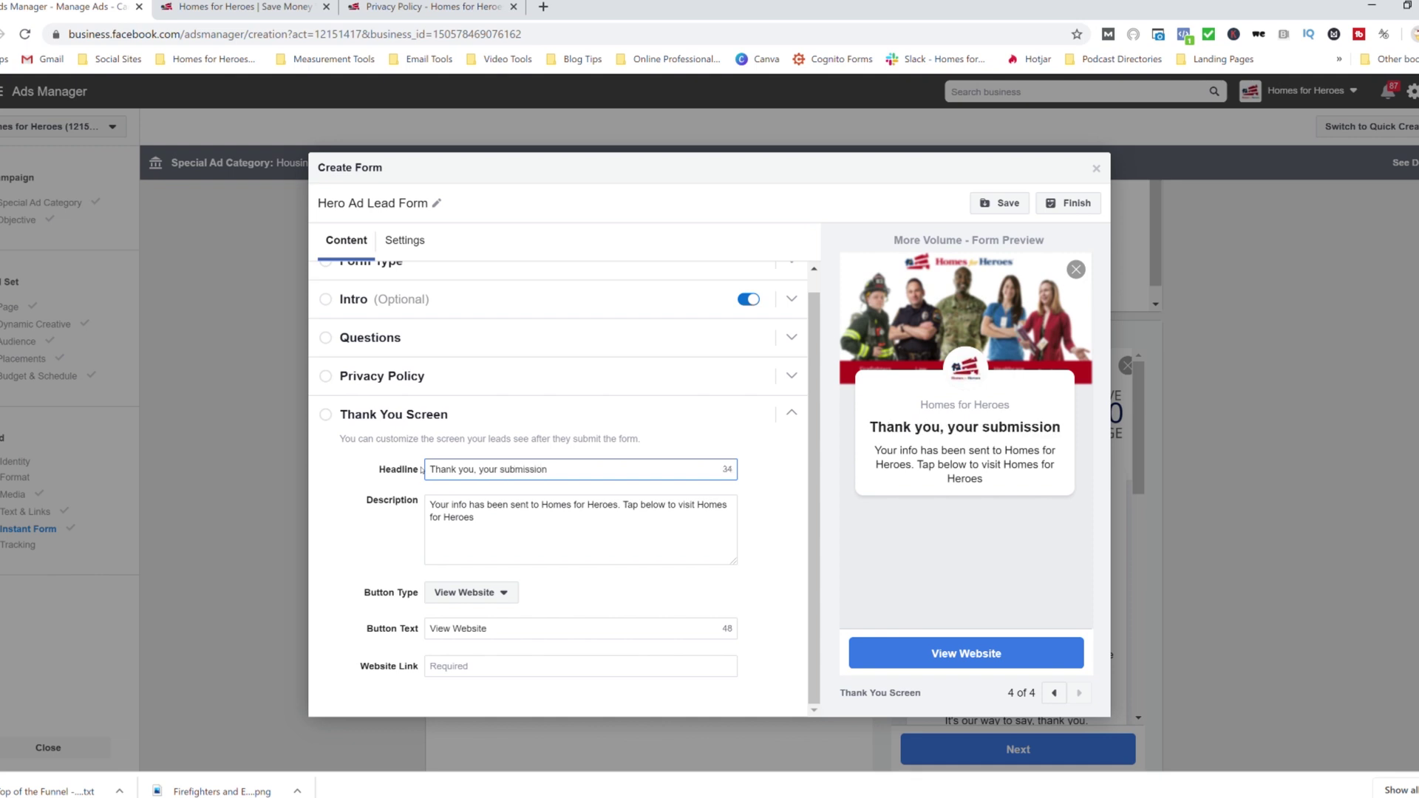
{"action": "type", "text": "s"}
{"action": "key", "text": "BackSpace"}
{"action": "type", "text": "ha"}
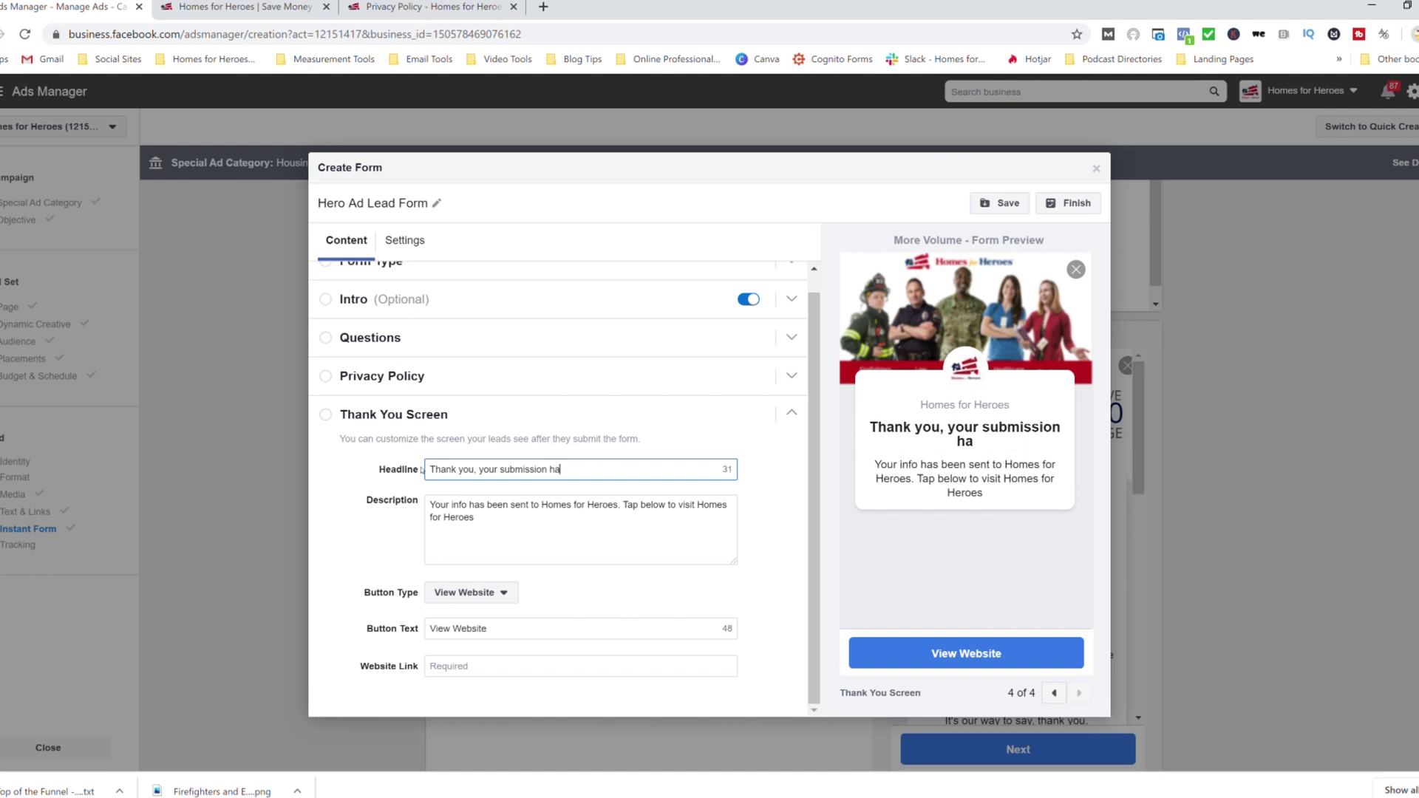
{"action": "type", "text": "s been completed"}
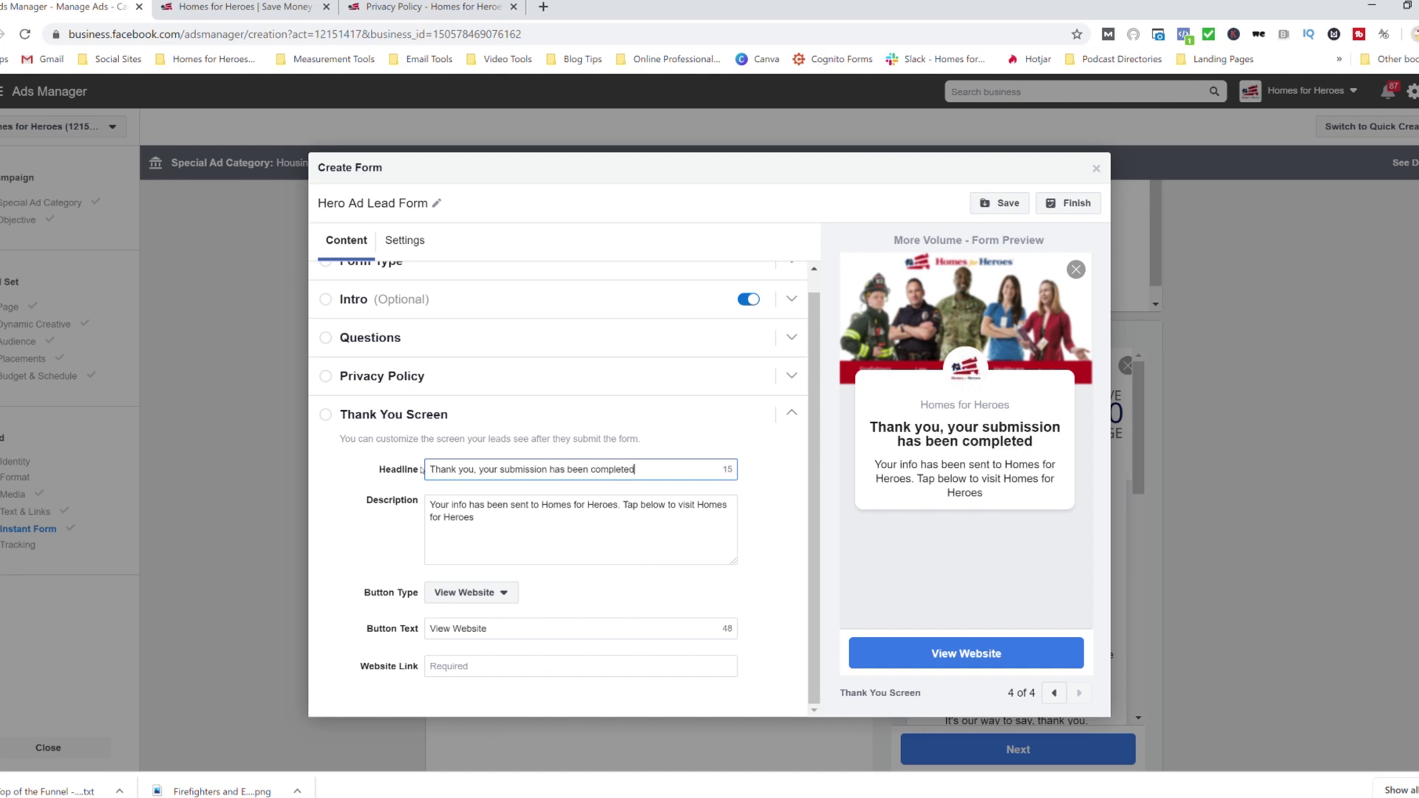
{"action": "type", "text": "."}
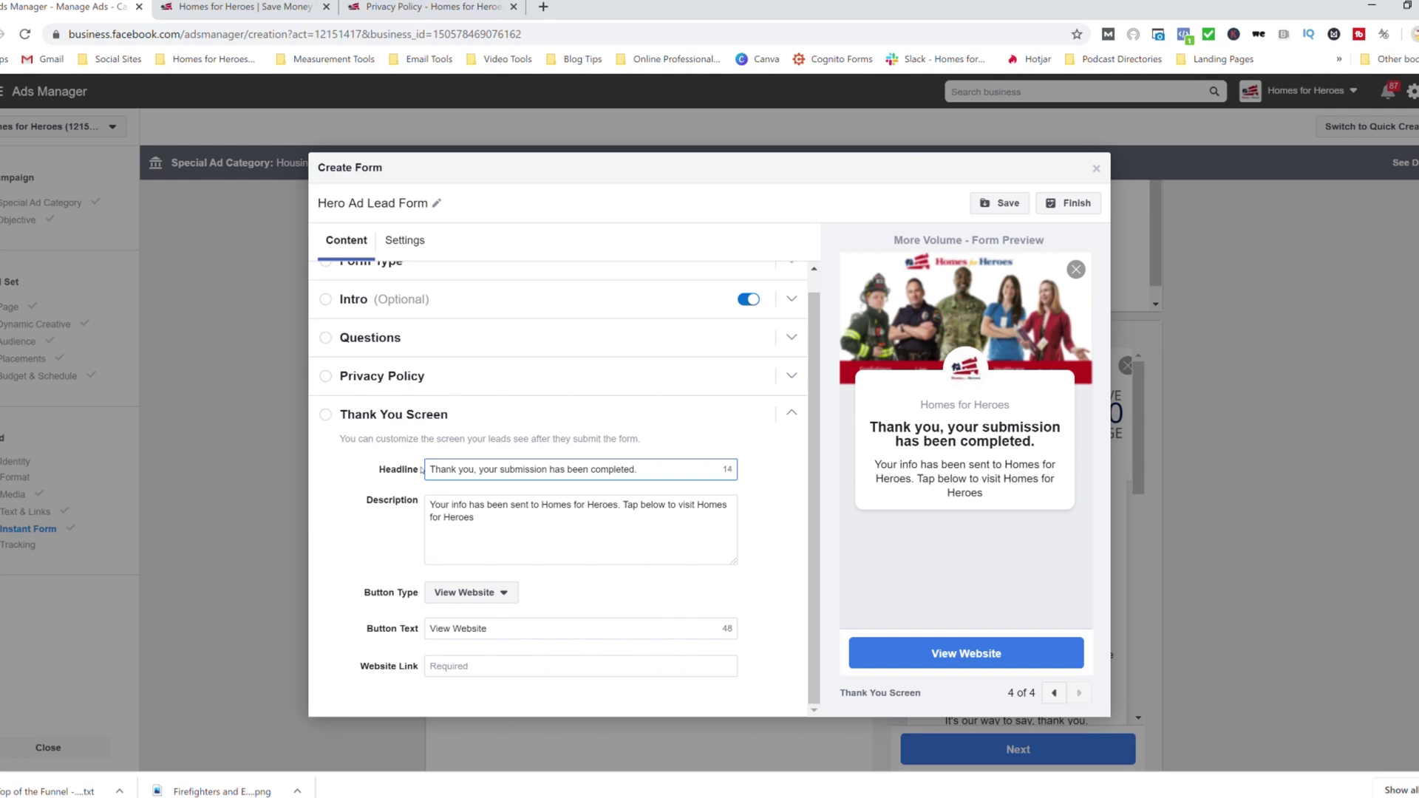
{"action": "key", "text": "BackSpace"}
{"action": "type", "text": "!"}
Replace the Thank You Screen description with "Our local Homes for Heroes specialist(s) in your area will contact you shortly.".
{"action": "left_click_drag", "start_coordinate": [509, 520], "coordinate": [435, 504]}
{"action": "key", "text": "BackSpace"}
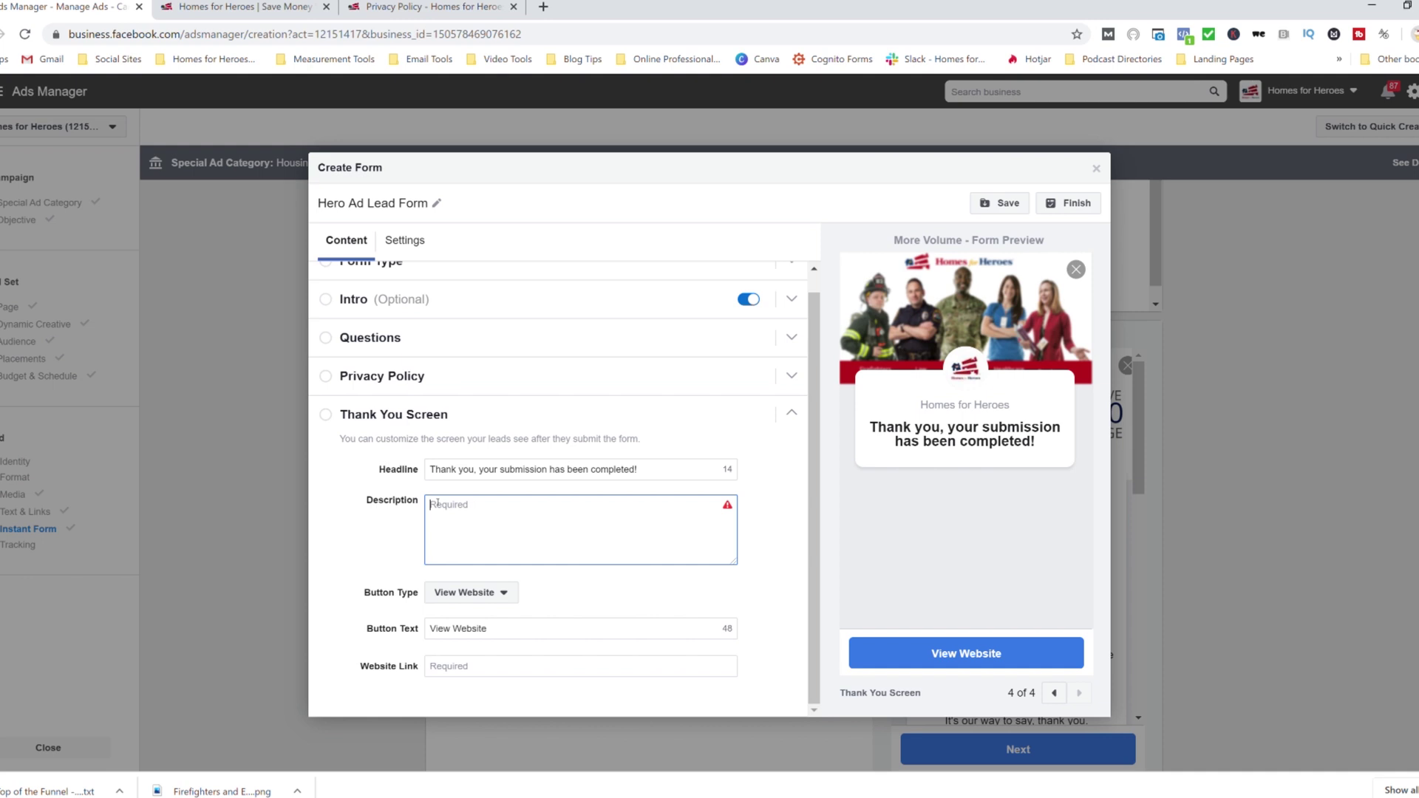
{"action": "type", "text": "Our loc"}
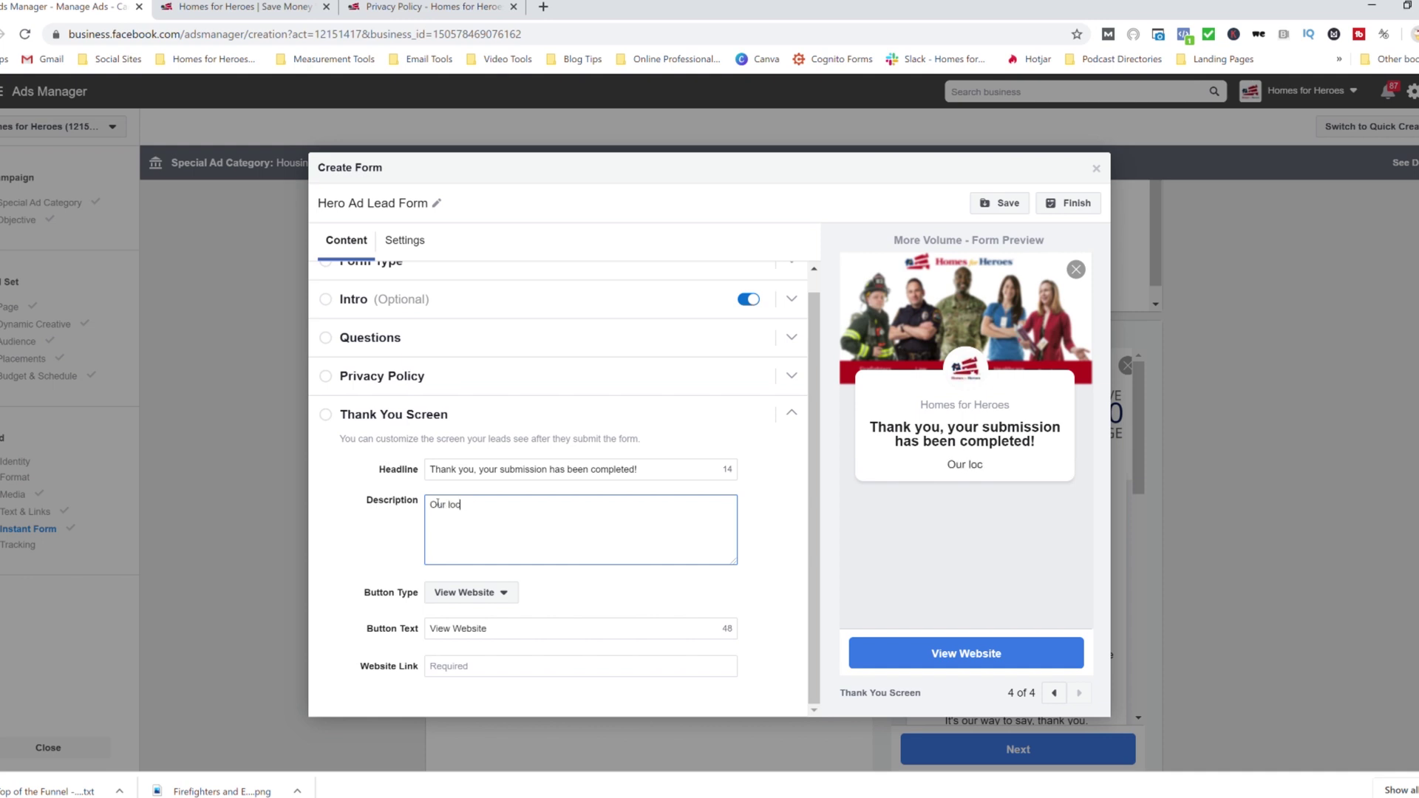
{"action": "type", "text": "al Homes for Her"}
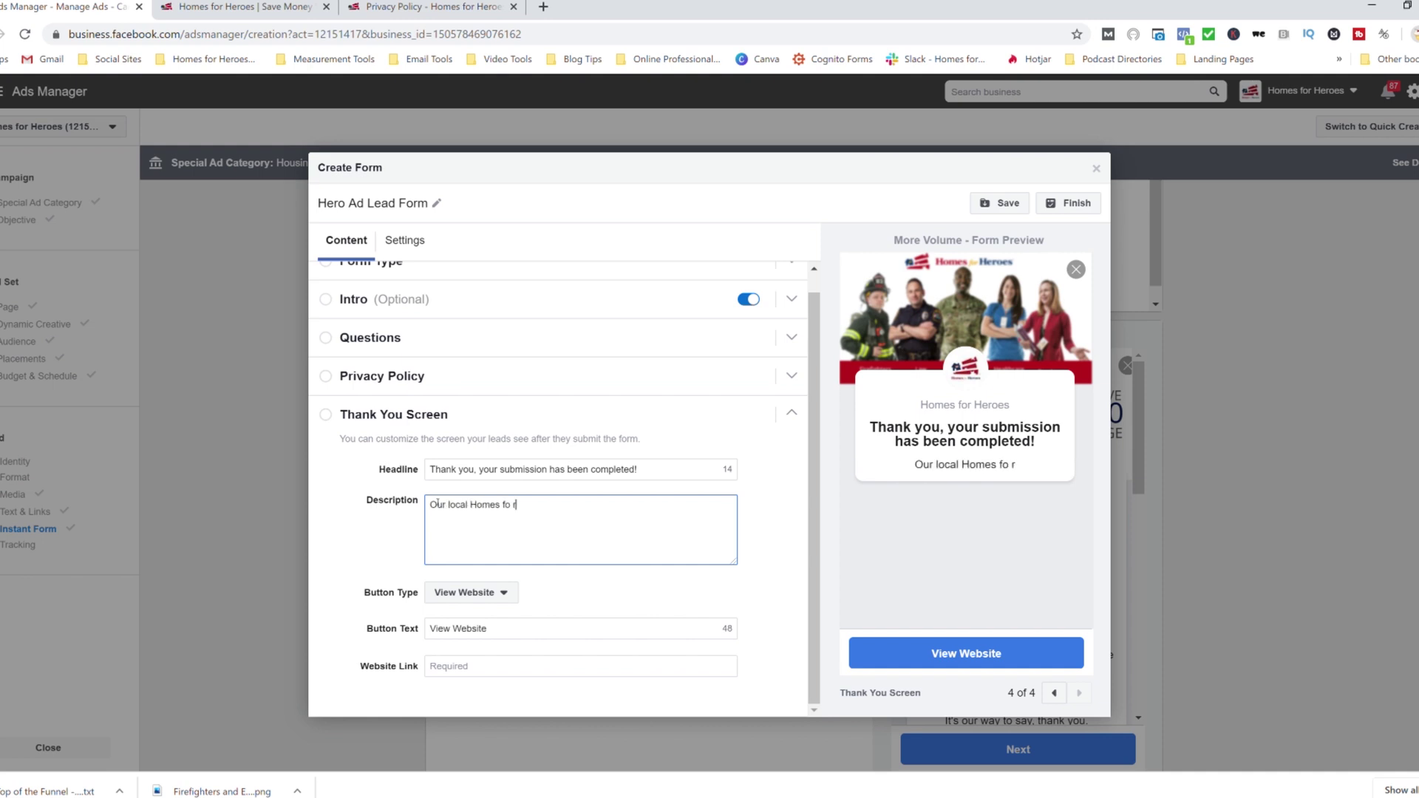
{"action": "type", "text": "oes"}
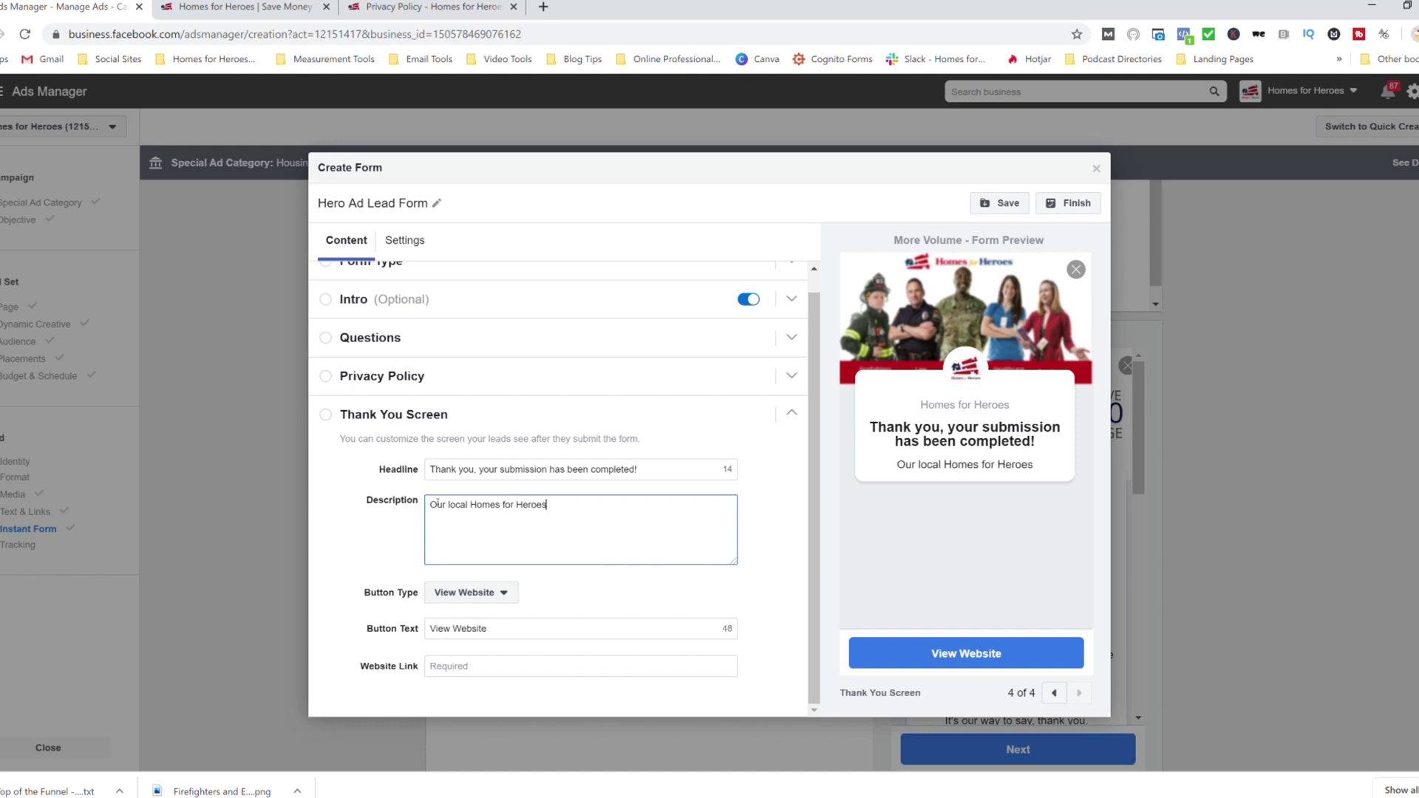
{"action": "type", "text": " spe"}
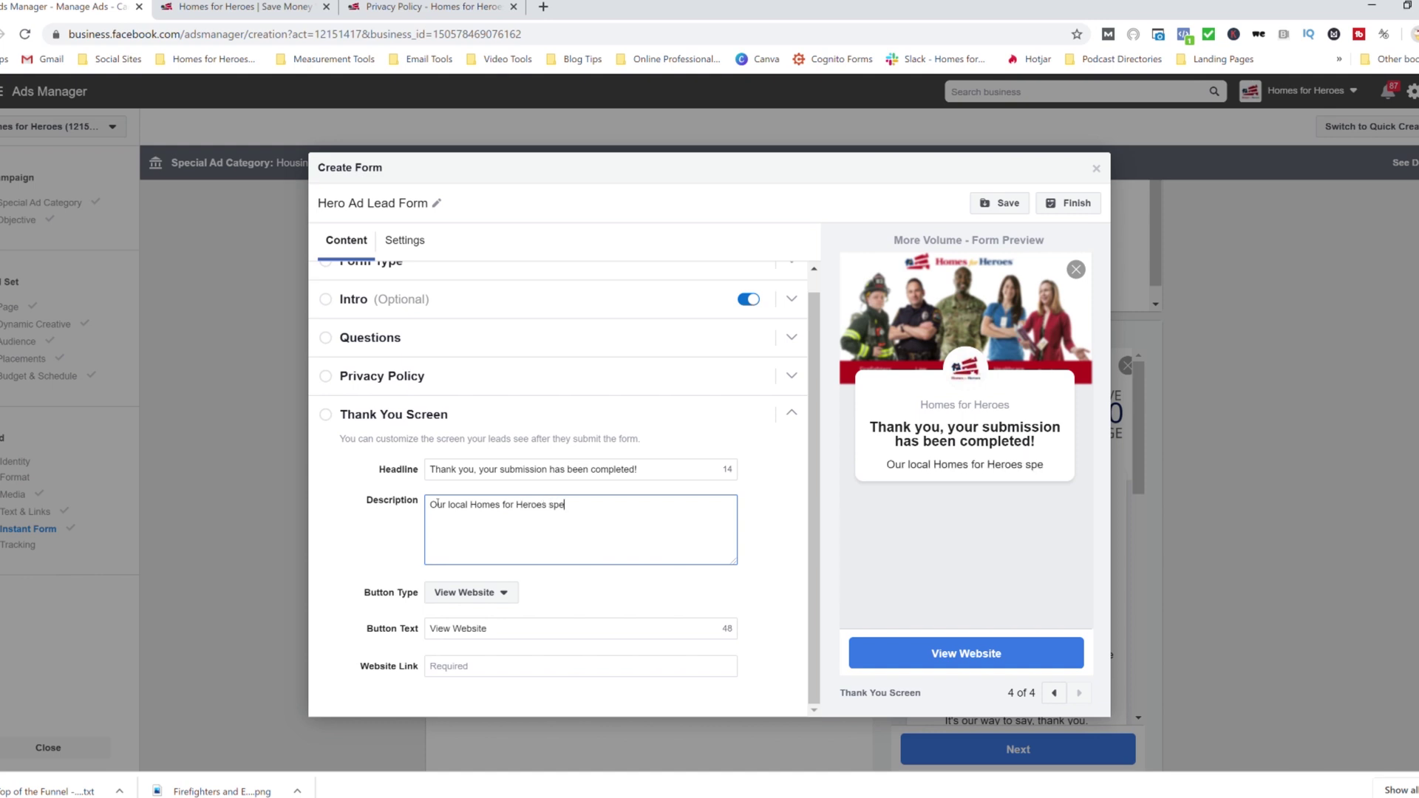
{"action": "type", "text": "cialist"}
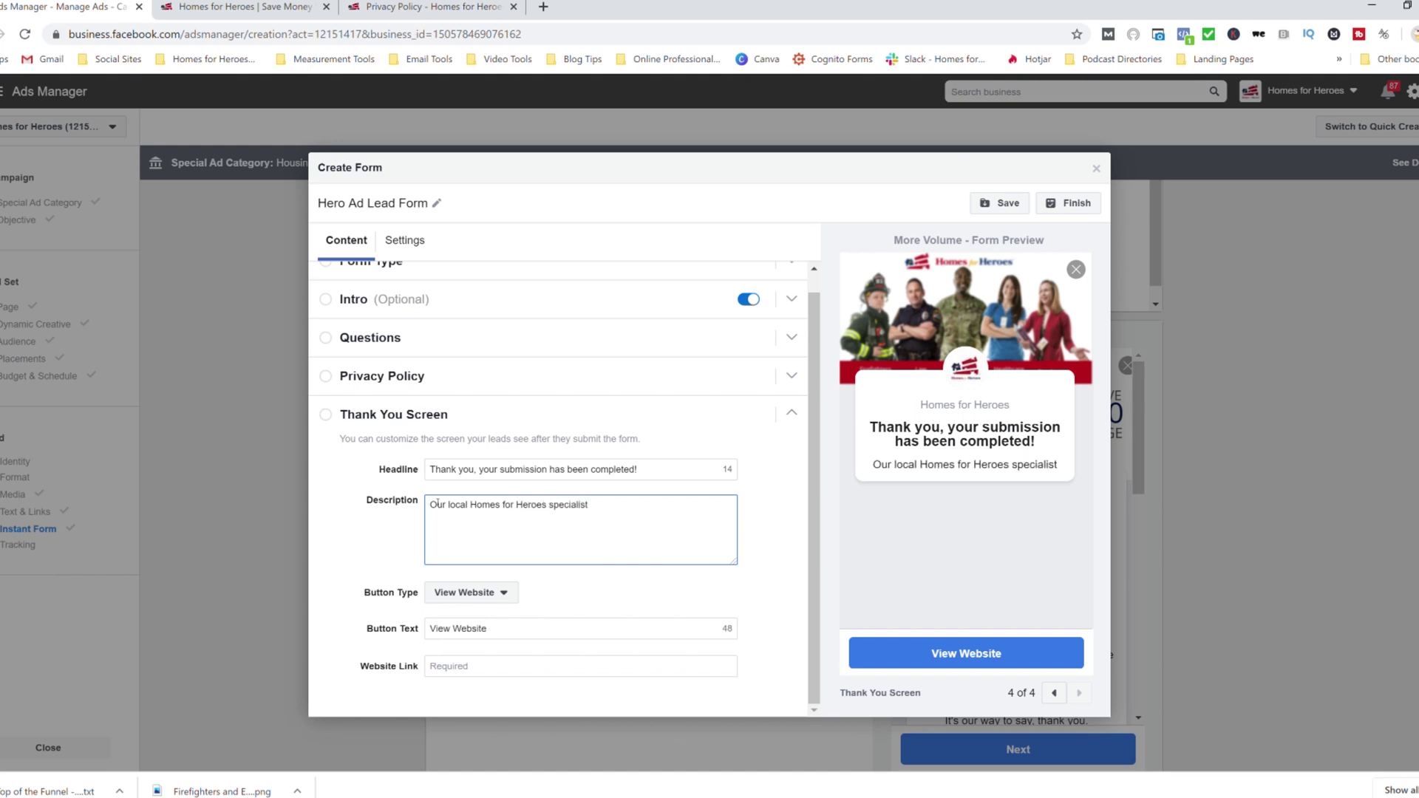
{"action": "type", "text": "(s)"}
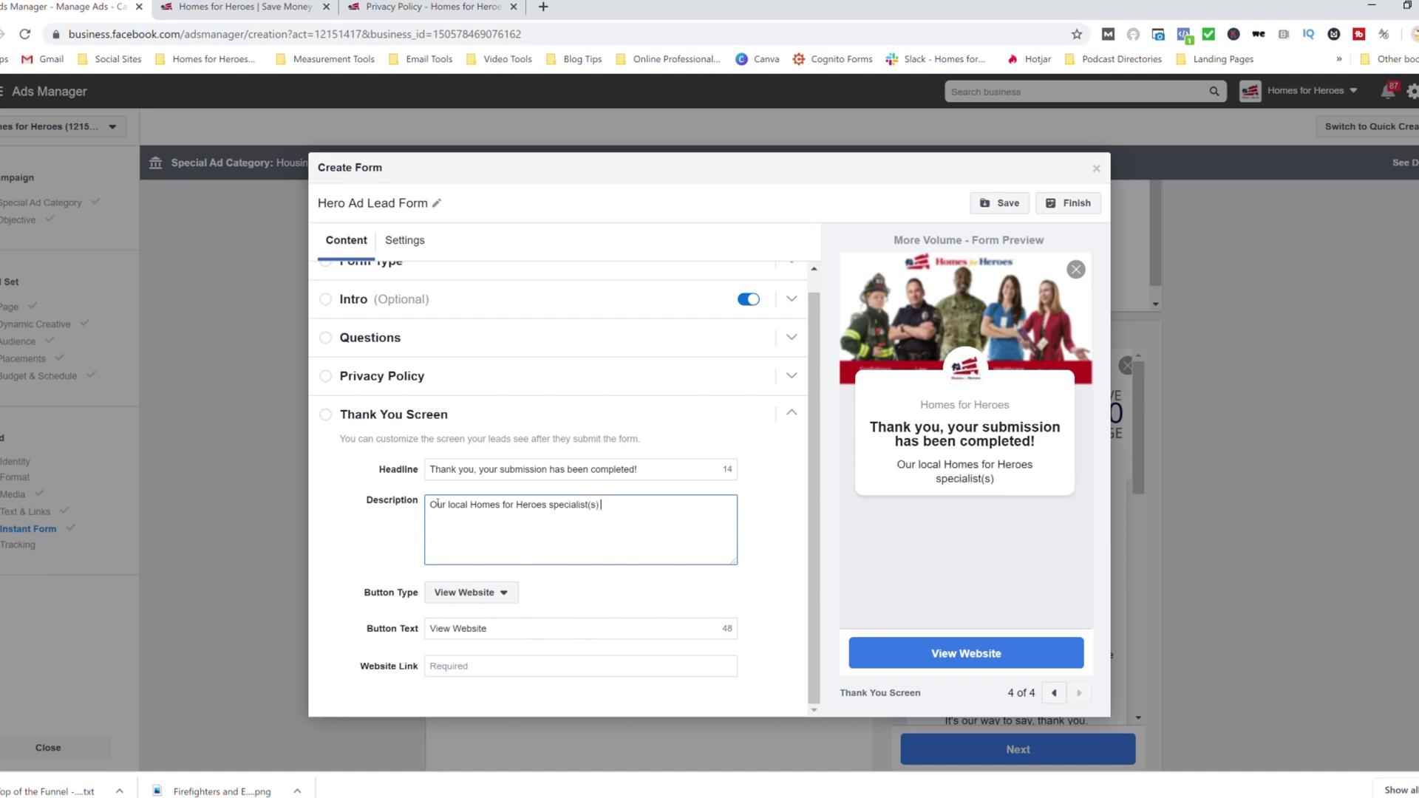
{"action": "type", "text": " in your area w"}
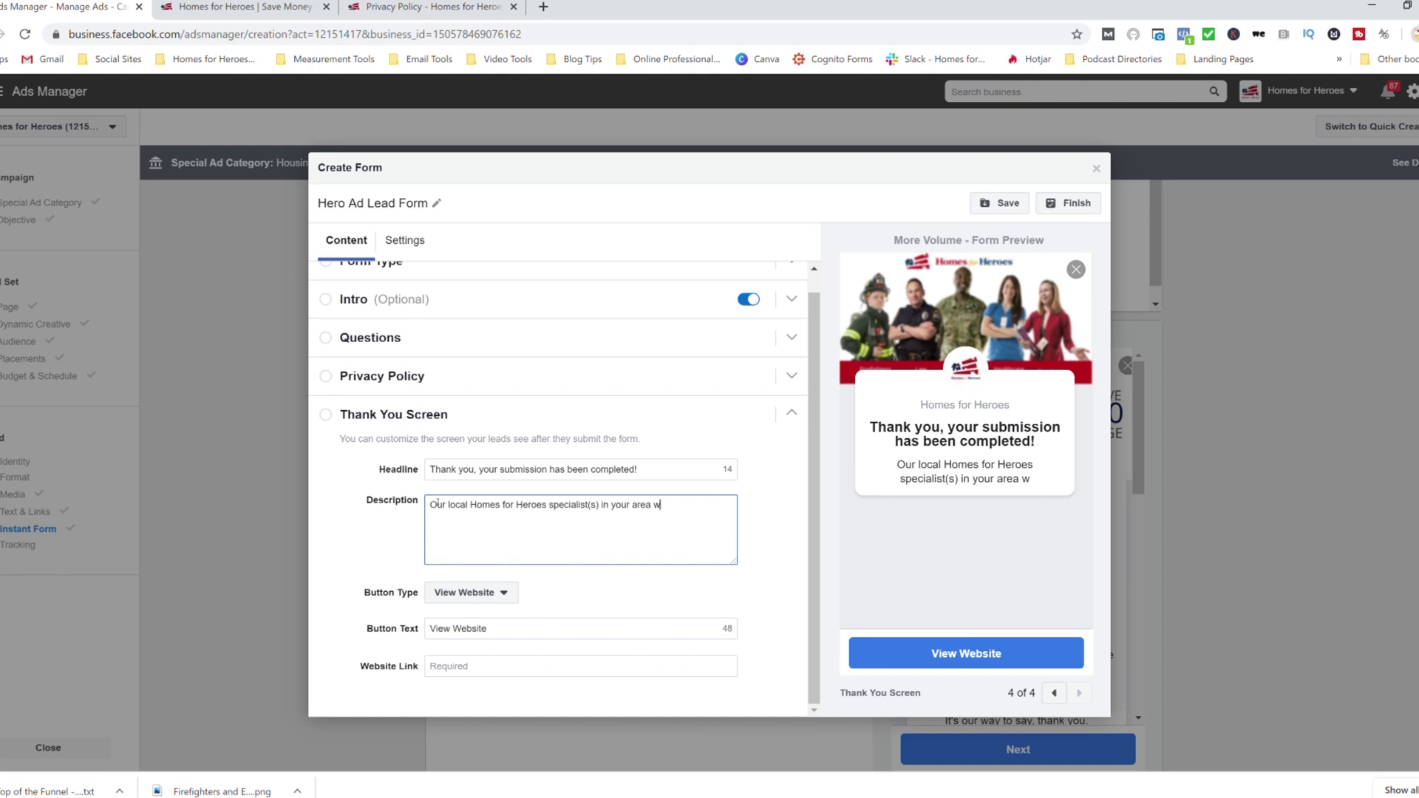
{"action": "type", "text": "ill contact "}
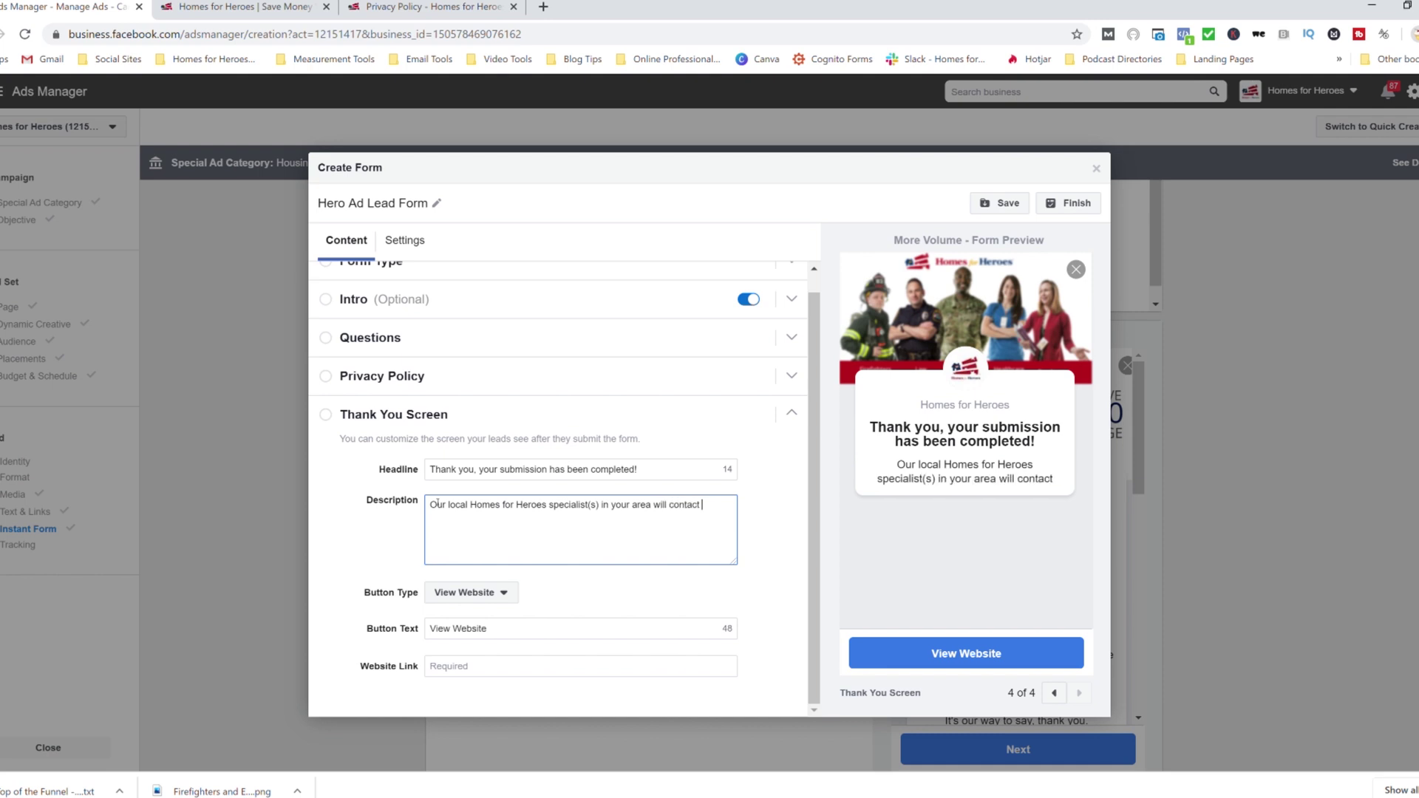
{"action": "type", "text": "you shortly."}
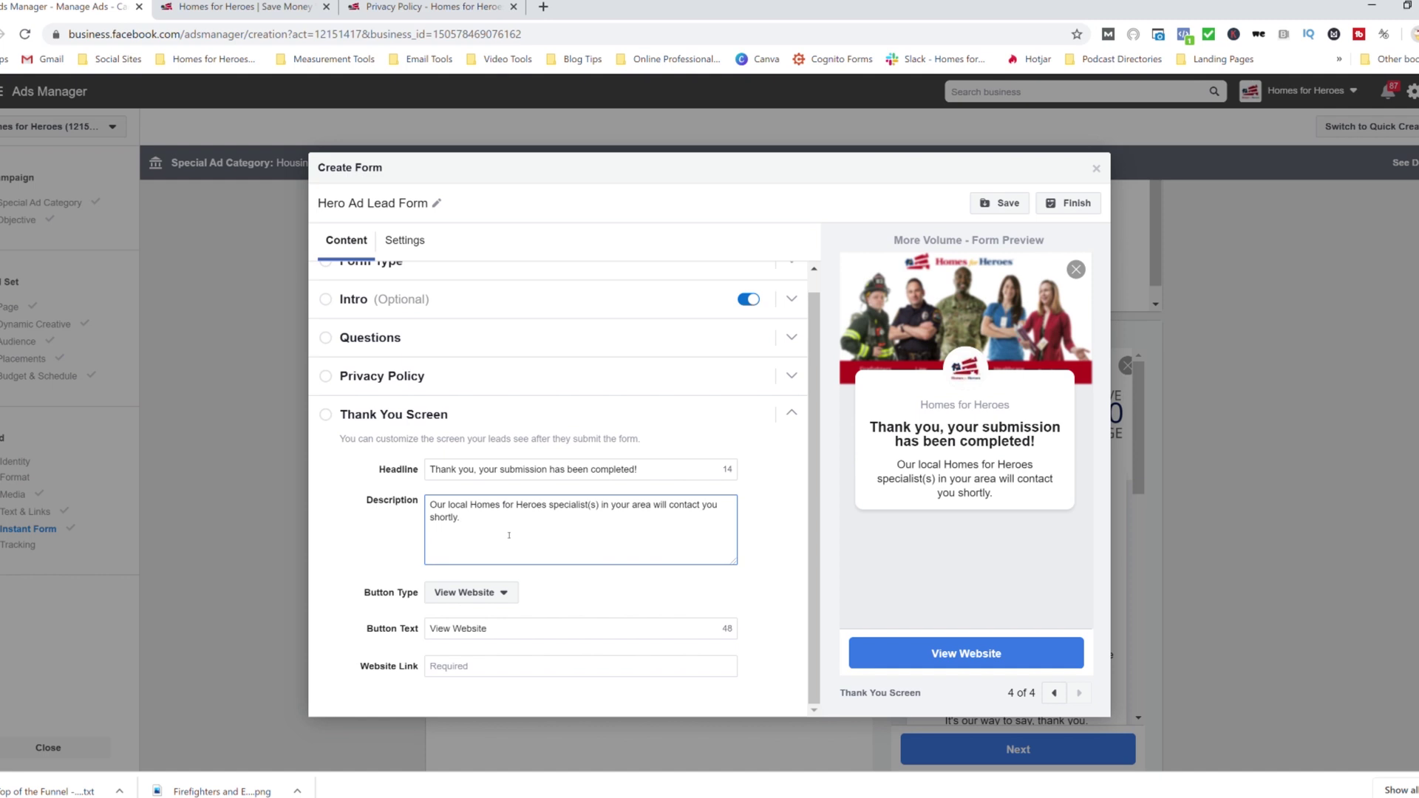
{"action": "left_click", "coordinate": [412, 559]}
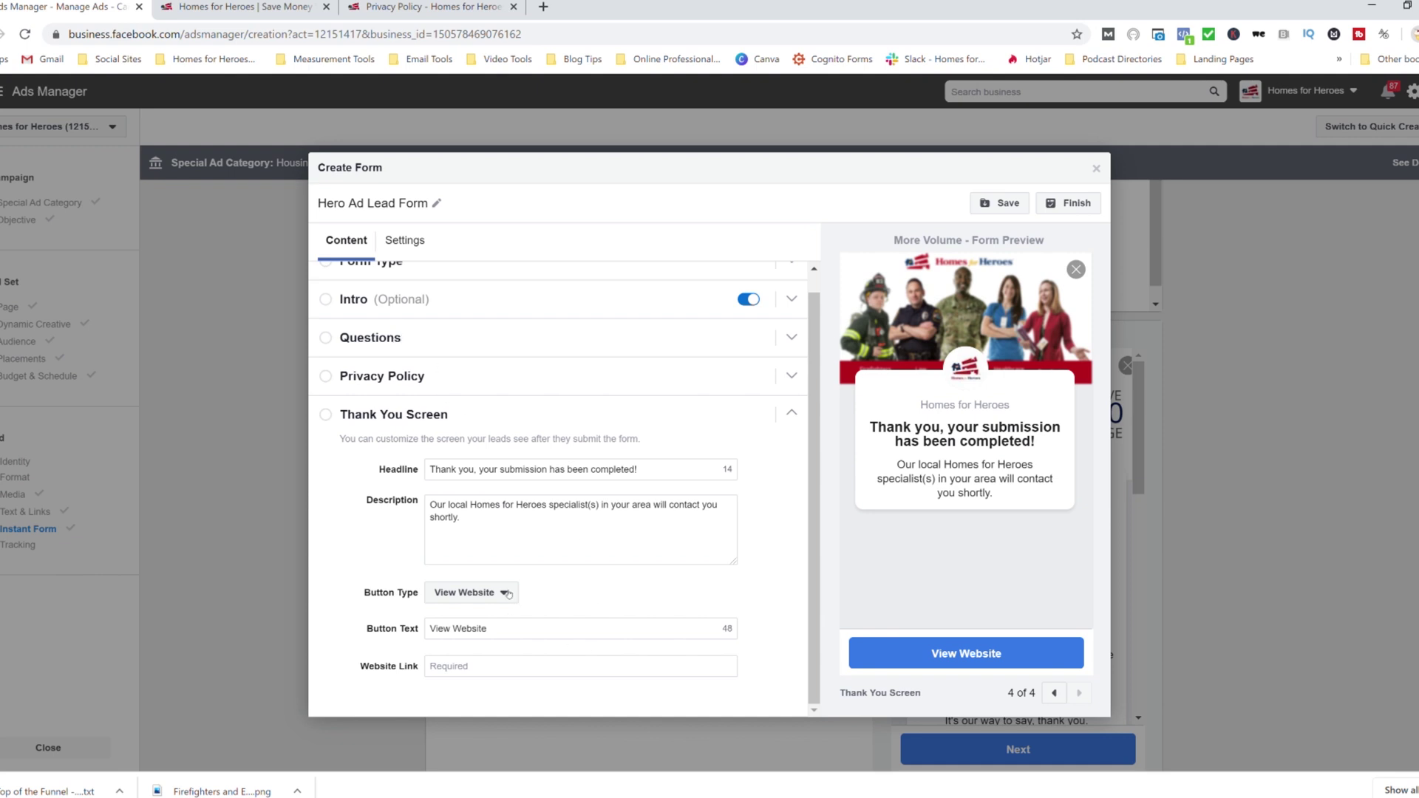
Switch to the Homes for Heroes website's home page and copy its address.
{"action": "left_click", "coordinate": [244, 7]}
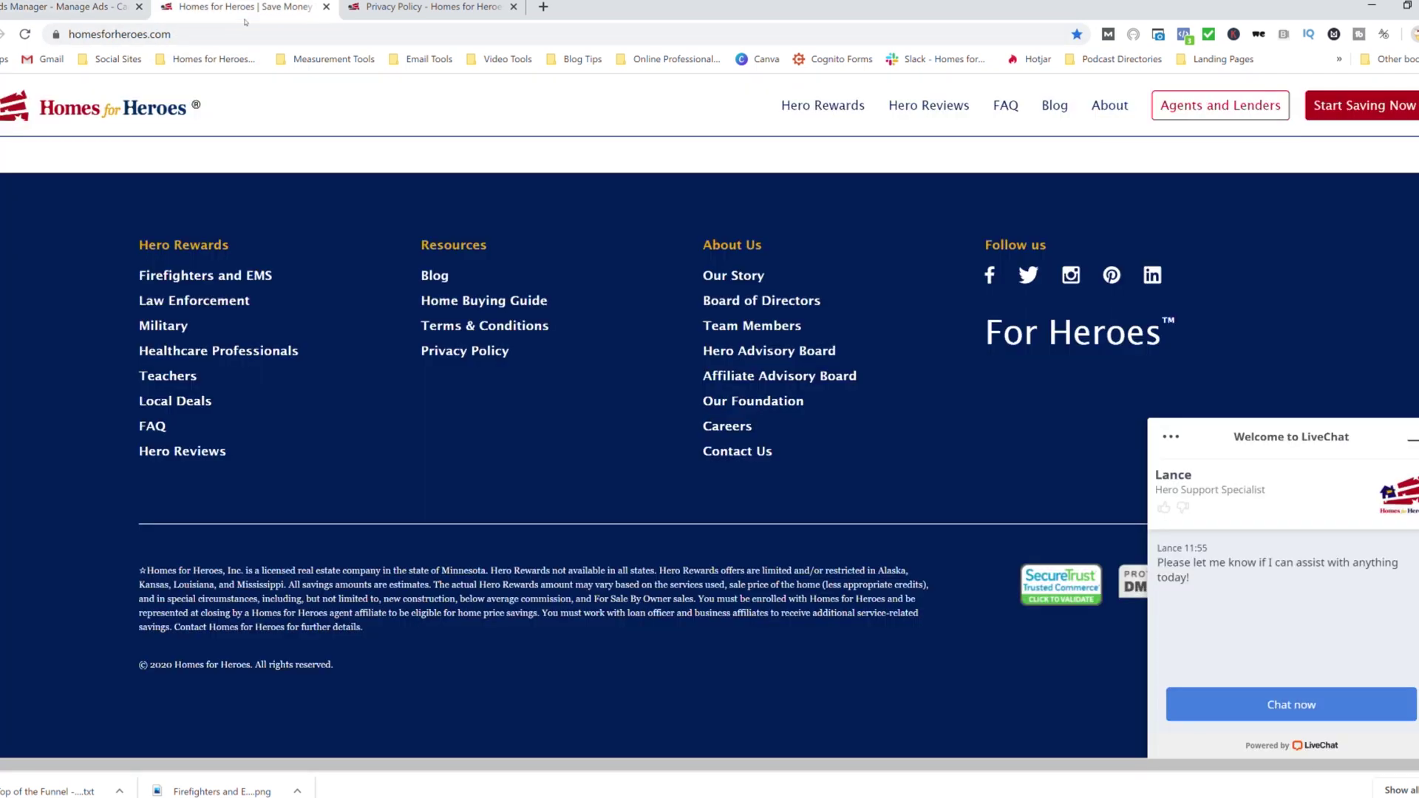
{"action": "scroll", "coordinate": [399, 262], "scroll_direction": "up", "scroll_amount": 15}
{"action": "scroll", "coordinate": [399, 262], "scroll_direction": "up", "scroll_amount": 1}
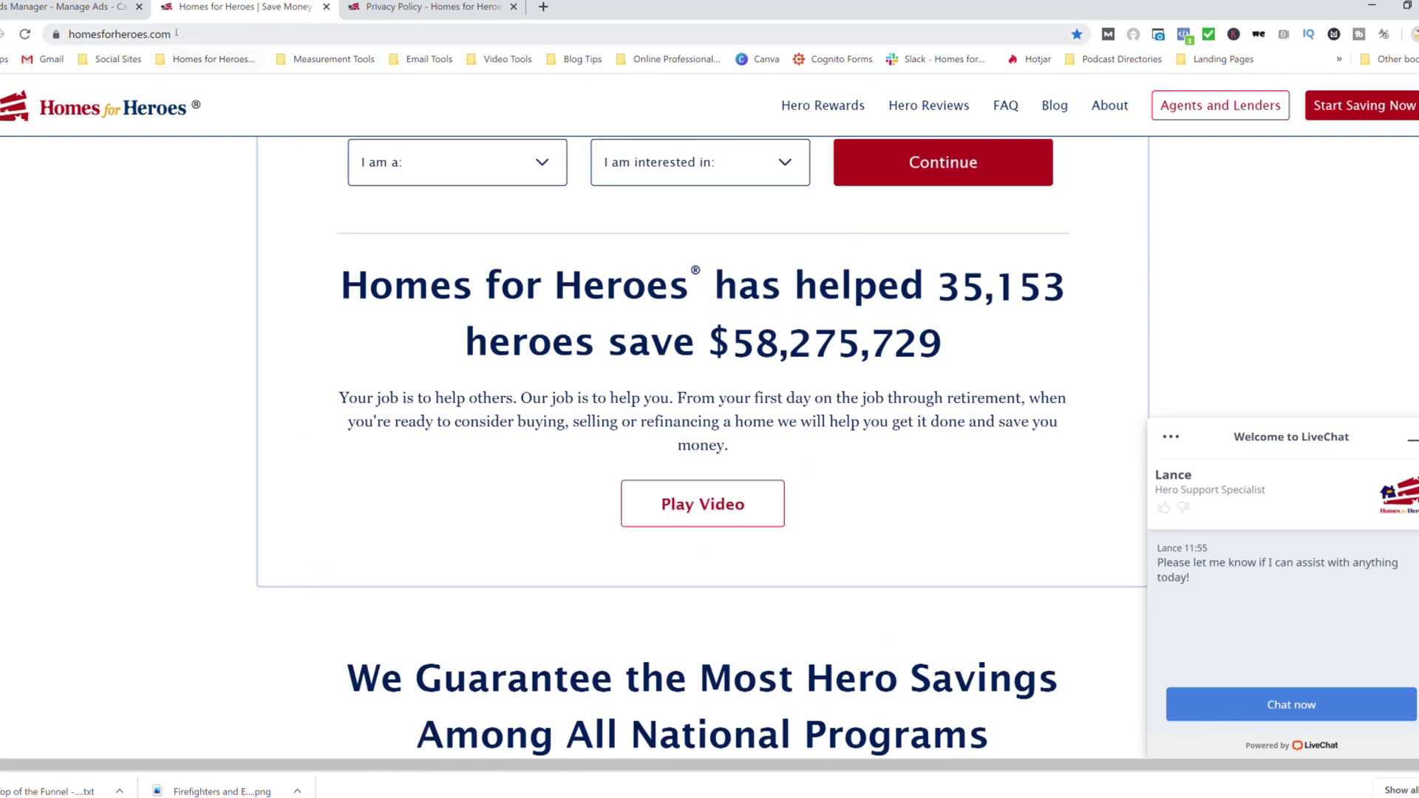
{"action": "left_click", "coordinate": [175, 33]}
{"action": "key", "text": "ctrl+c"}
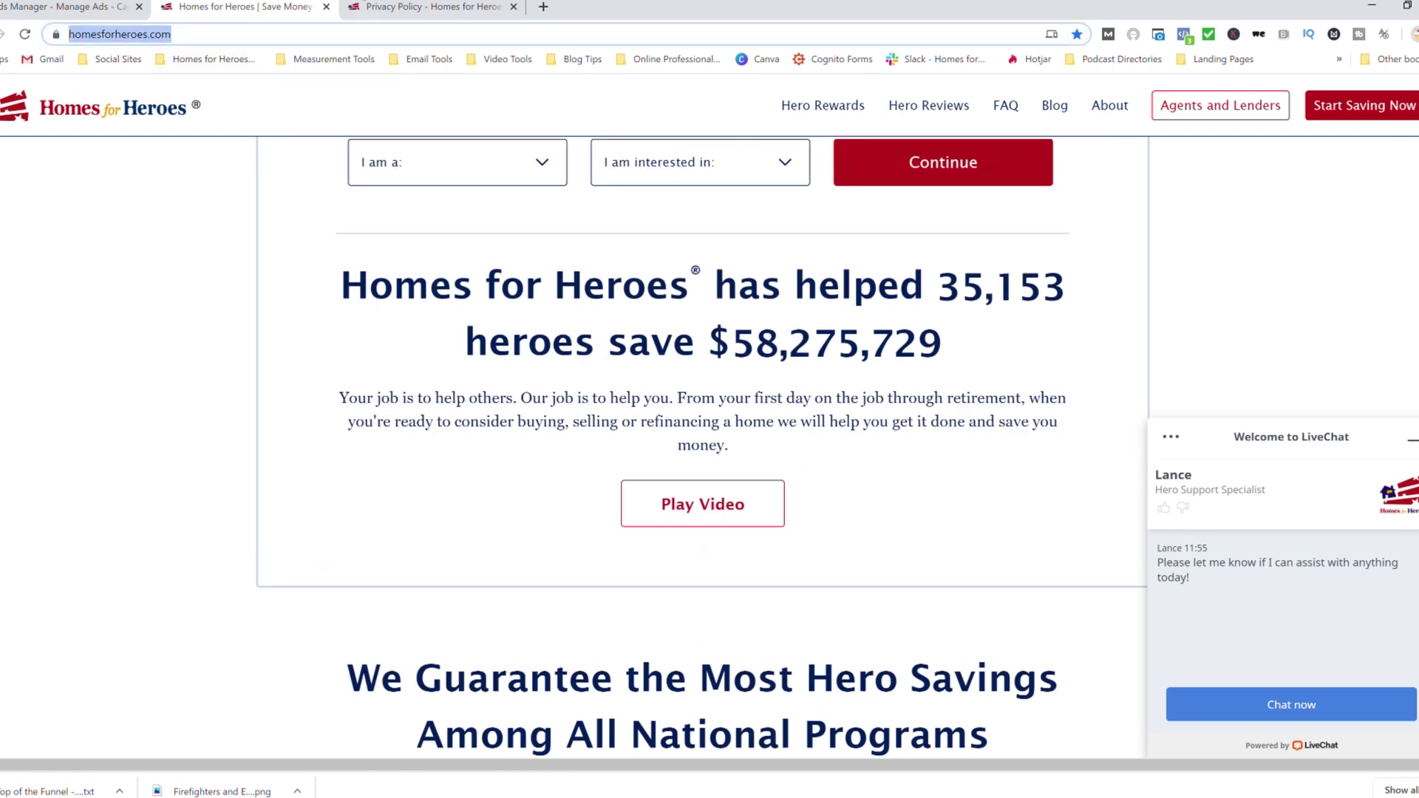
{"action": "left_click", "coordinate": [392, 8]}
{"action": "key", "text": "ctrl+1"}
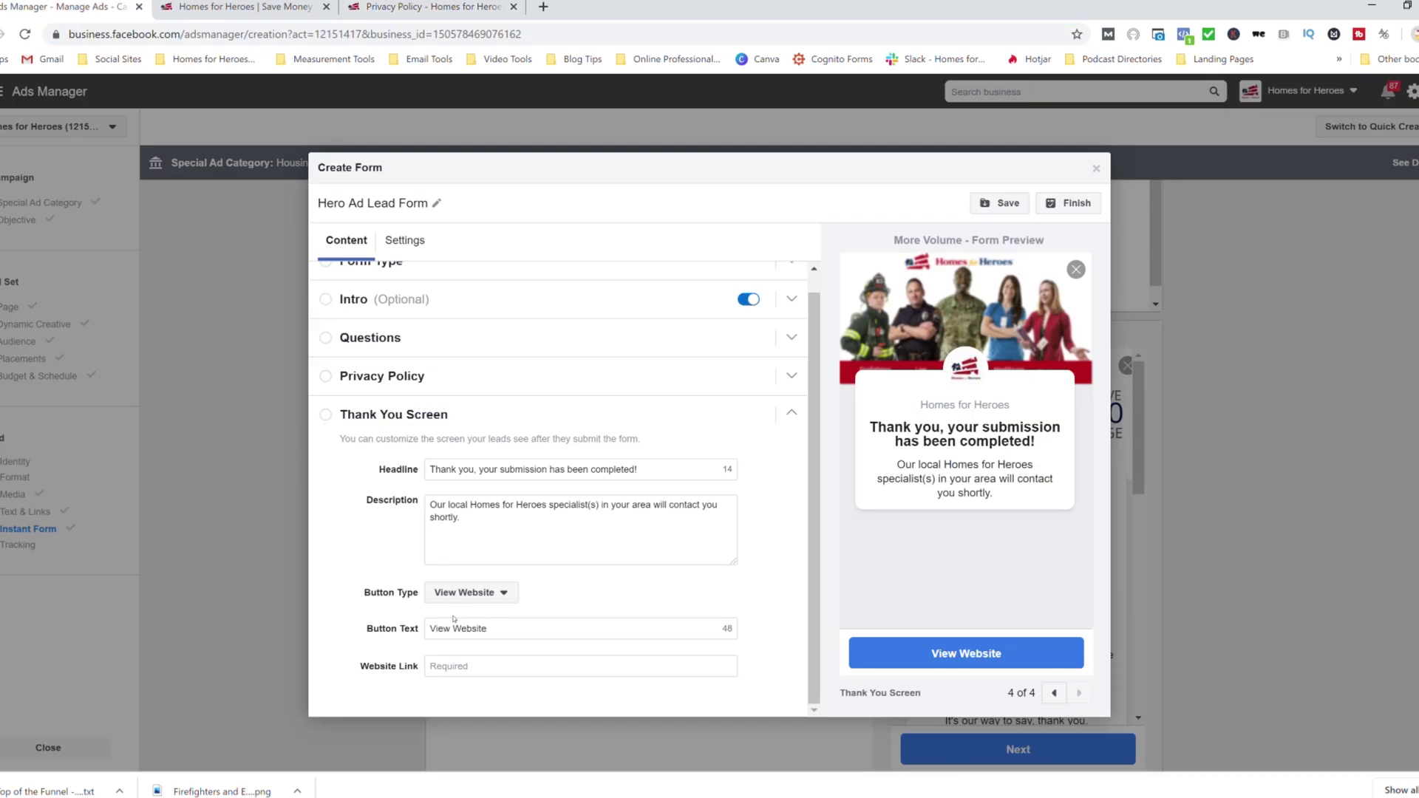
{"action": "left_click", "coordinate": [456, 667]}
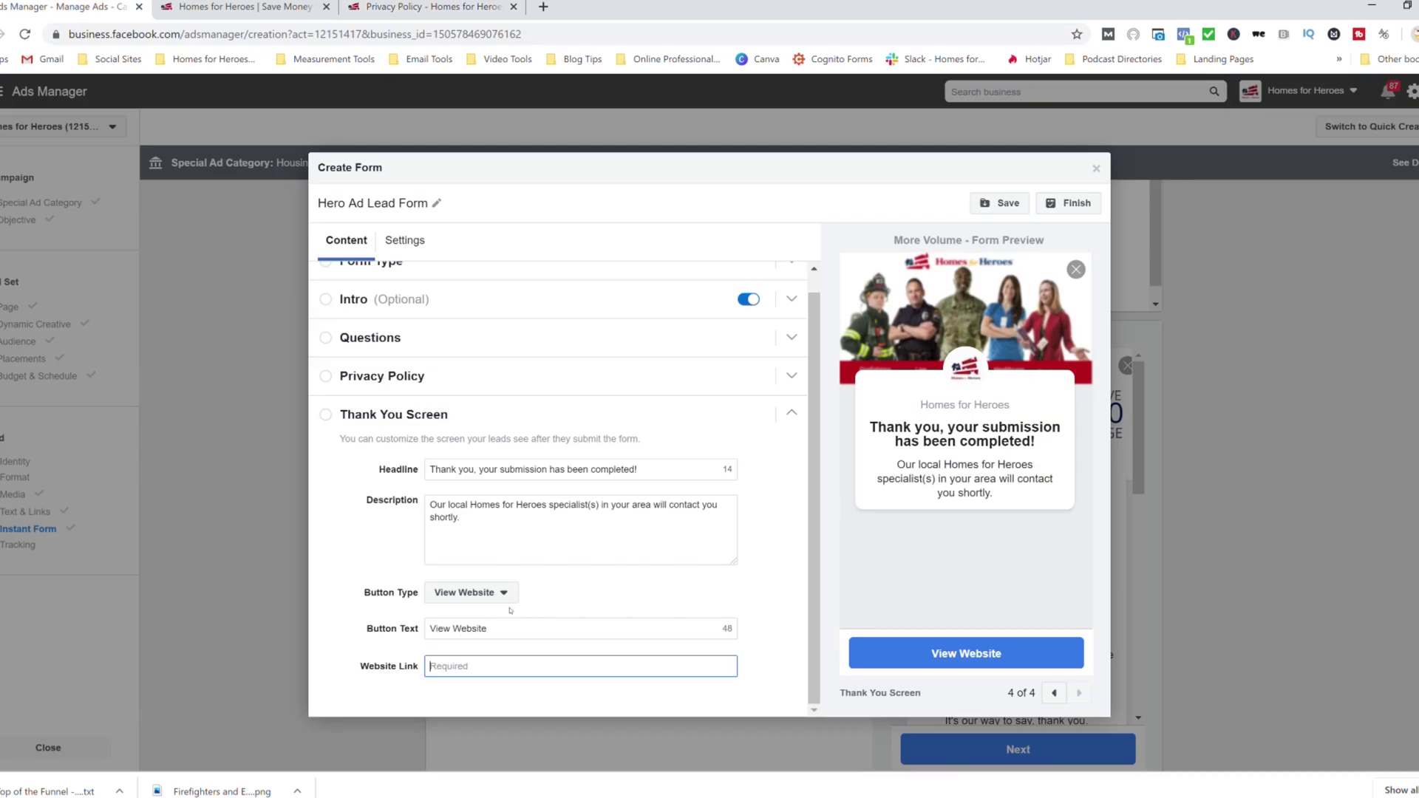
{"action": "key", "text": "ctrl+v"}
{"action": "left_click", "coordinate": [345, 574]}
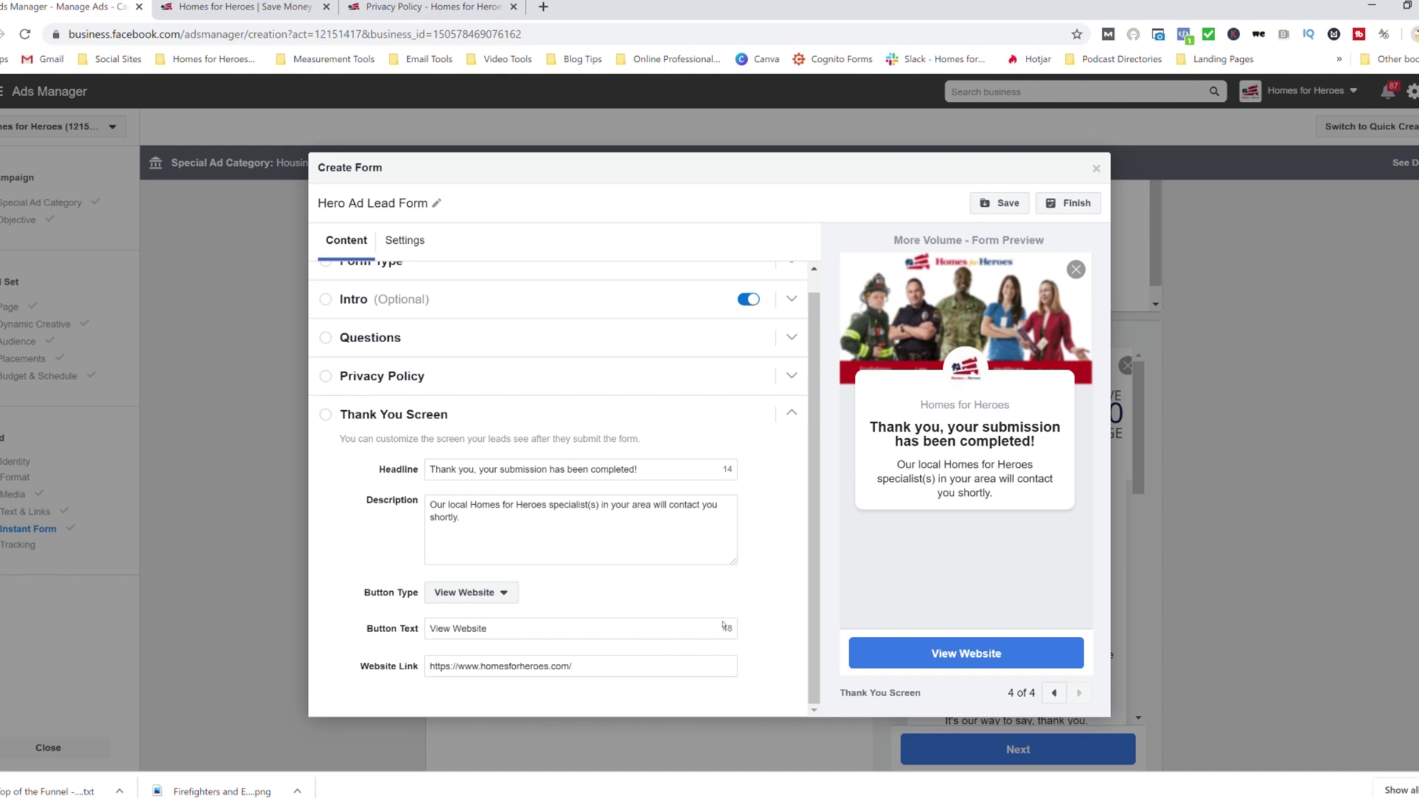
Try the Call Business and View Website button types on the Thank You Screen, ending on Call Business.
{"action": "left_click", "coordinate": [503, 593]}
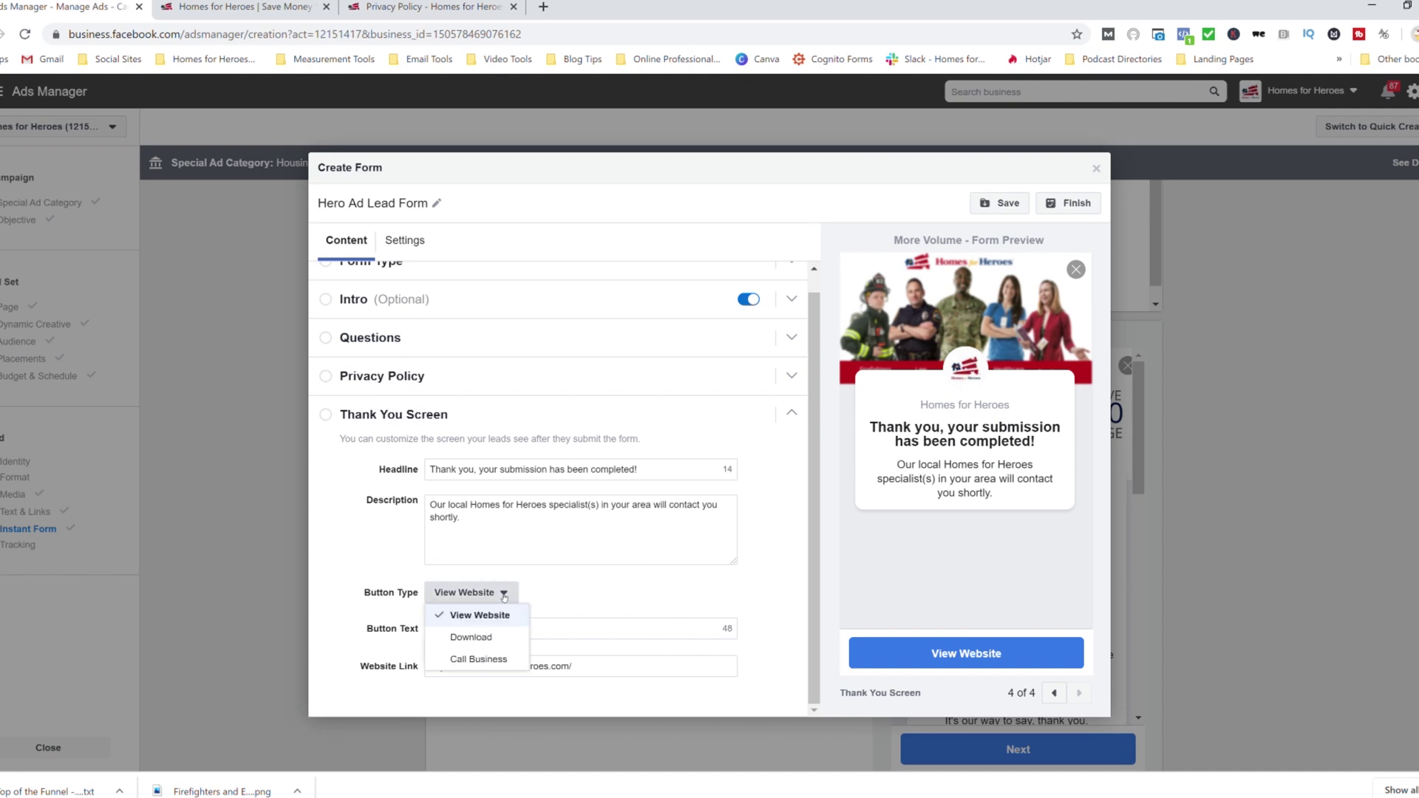
{"action": "left_click", "coordinate": [509, 659]}
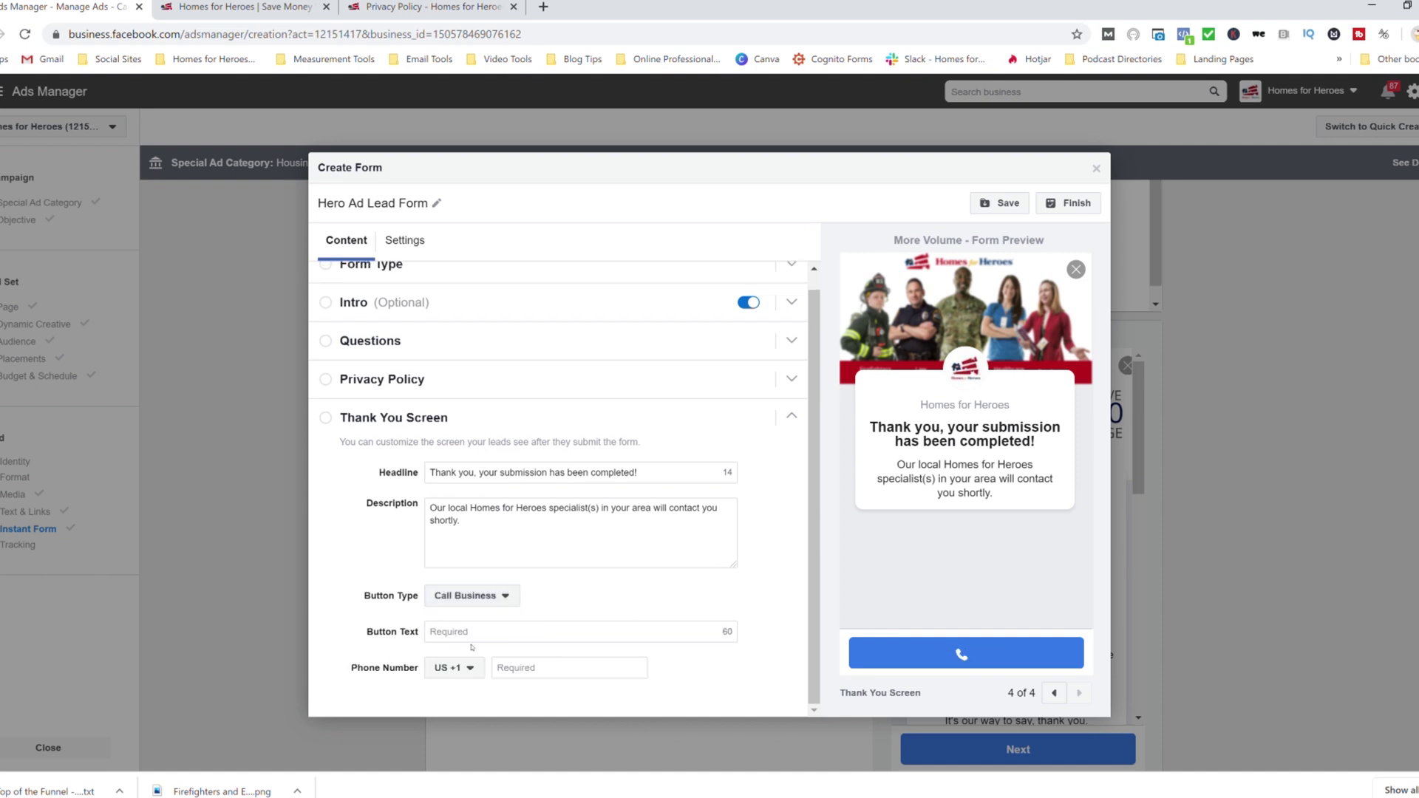
{"action": "left_click", "coordinate": [588, 678]}
{"action": "left_click", "coordinate": [490, 596]}
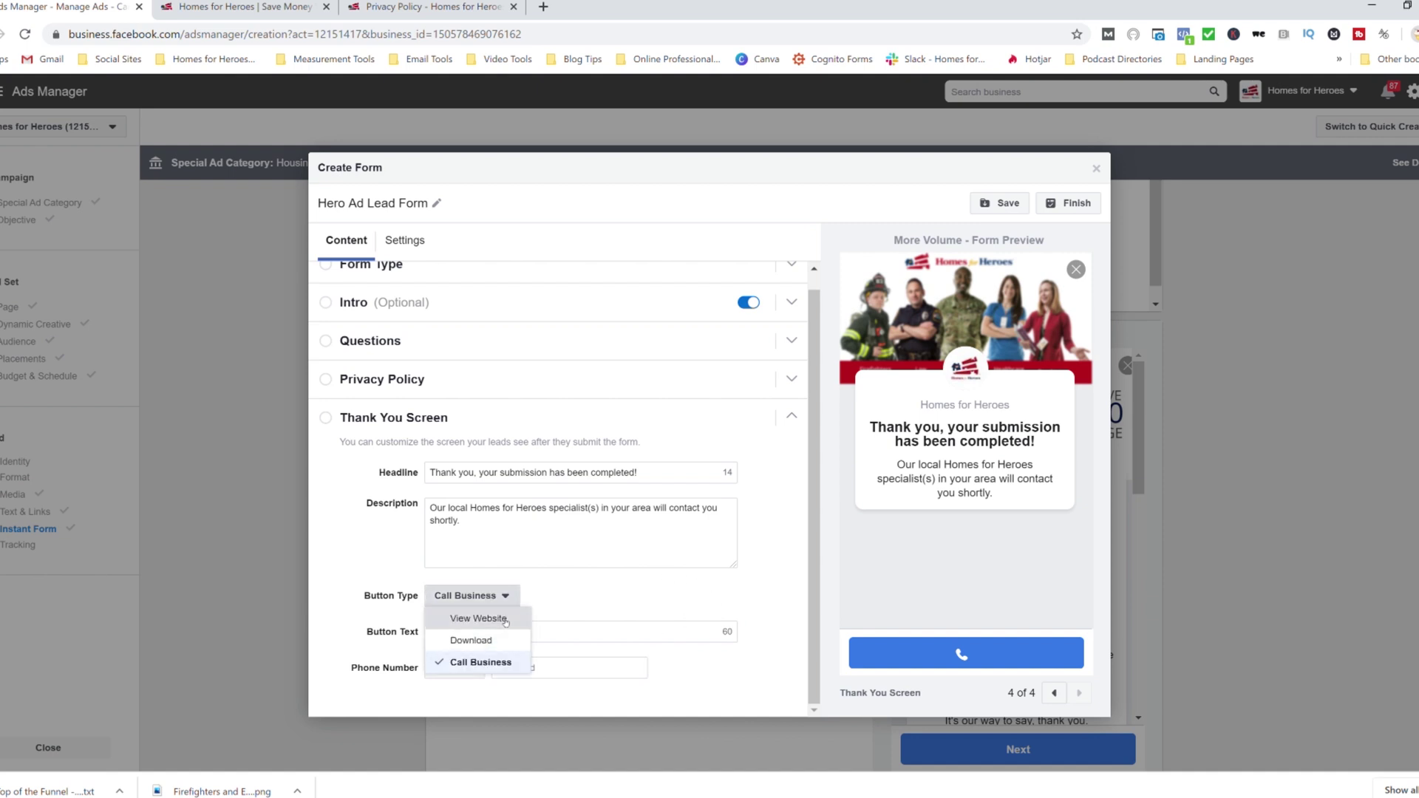
{"action": "left_click", "coordinate": [494, 619]}
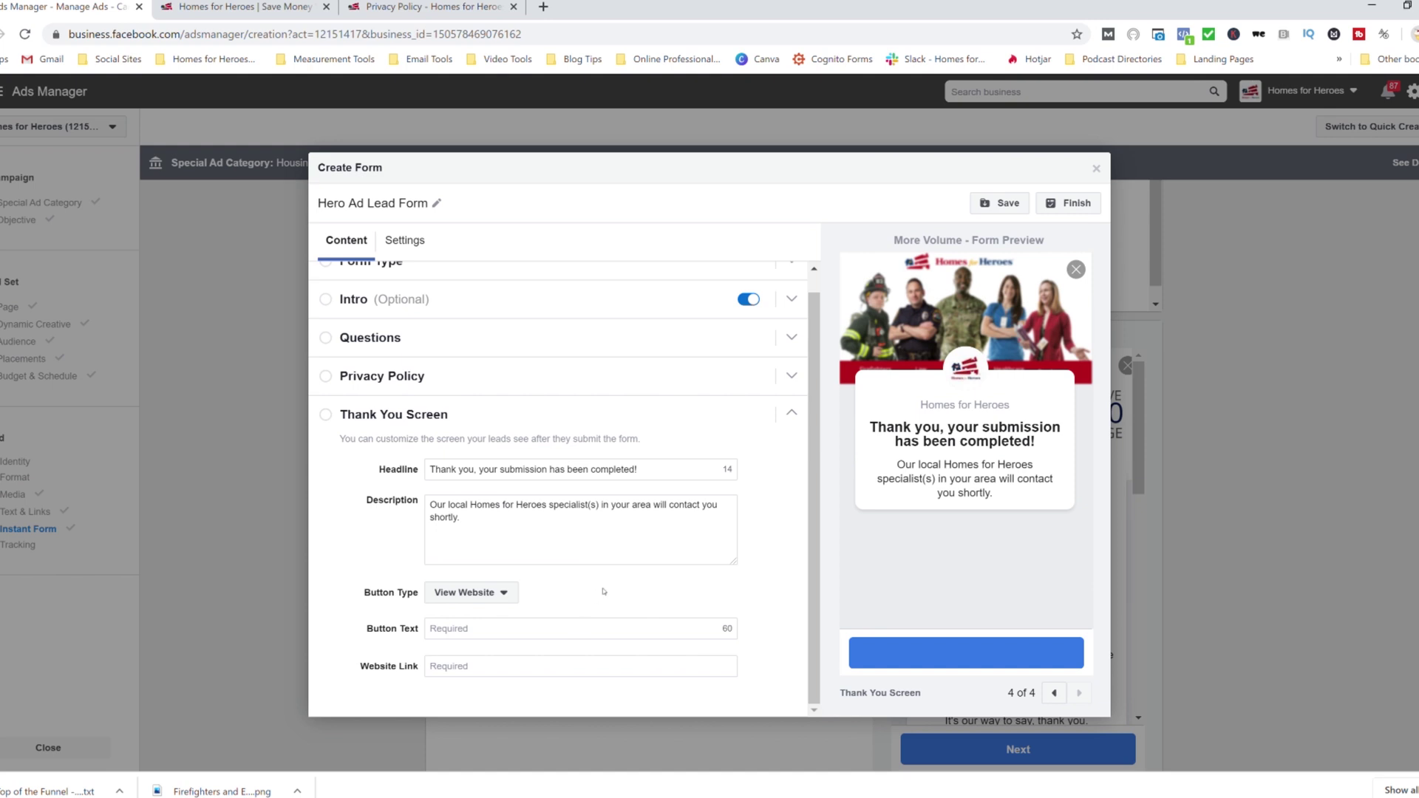
{"action": "left_click", "coordinate": [479, 596]}
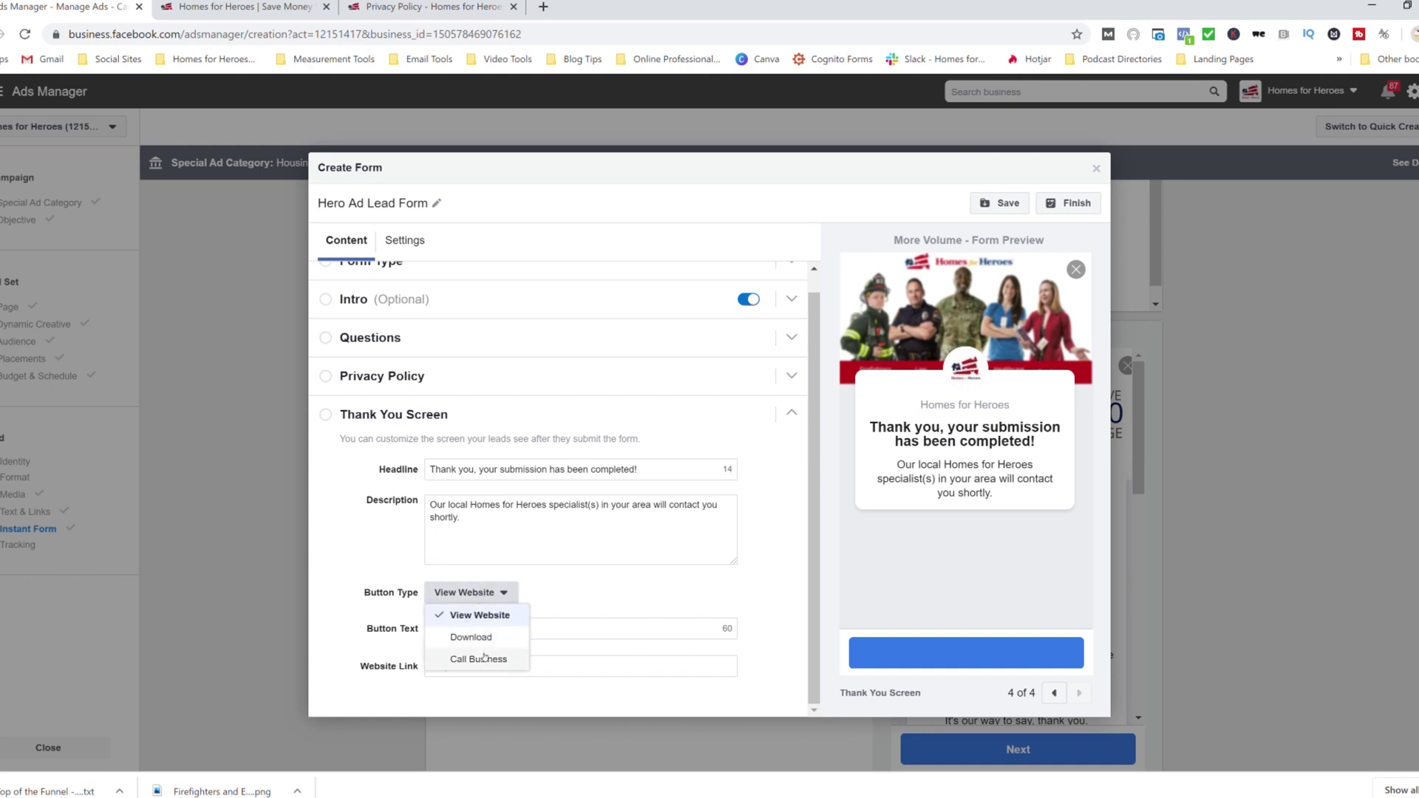
{"action": "left_click", "coordinate": [487, 660]}
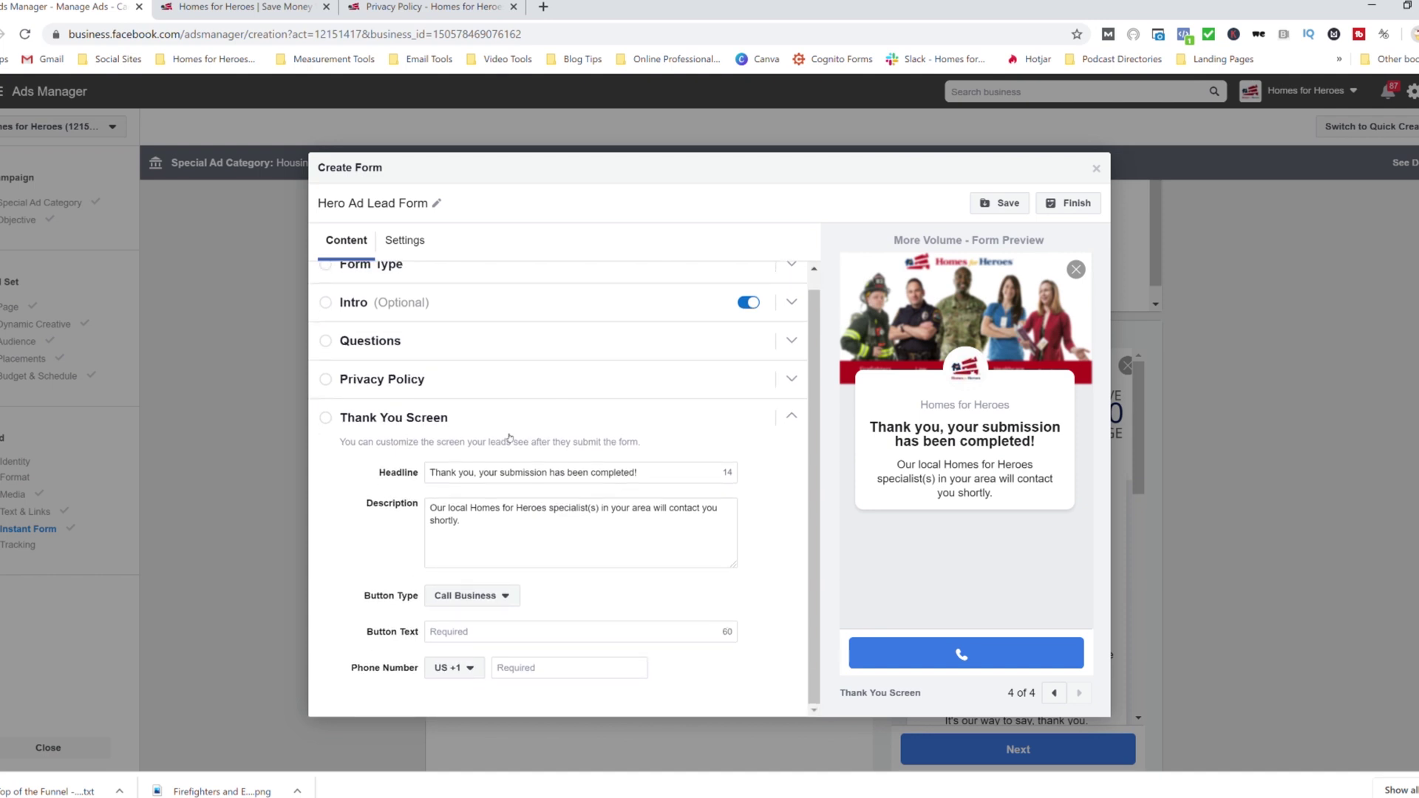
Check the form's Intro section, collapse it, and close the Hero Ad Lead Form, discarding the work in progress.
{"action": "scroll", "coordinate": [537, 404], "scroll_direction": "up", "scroll_amount": 1}
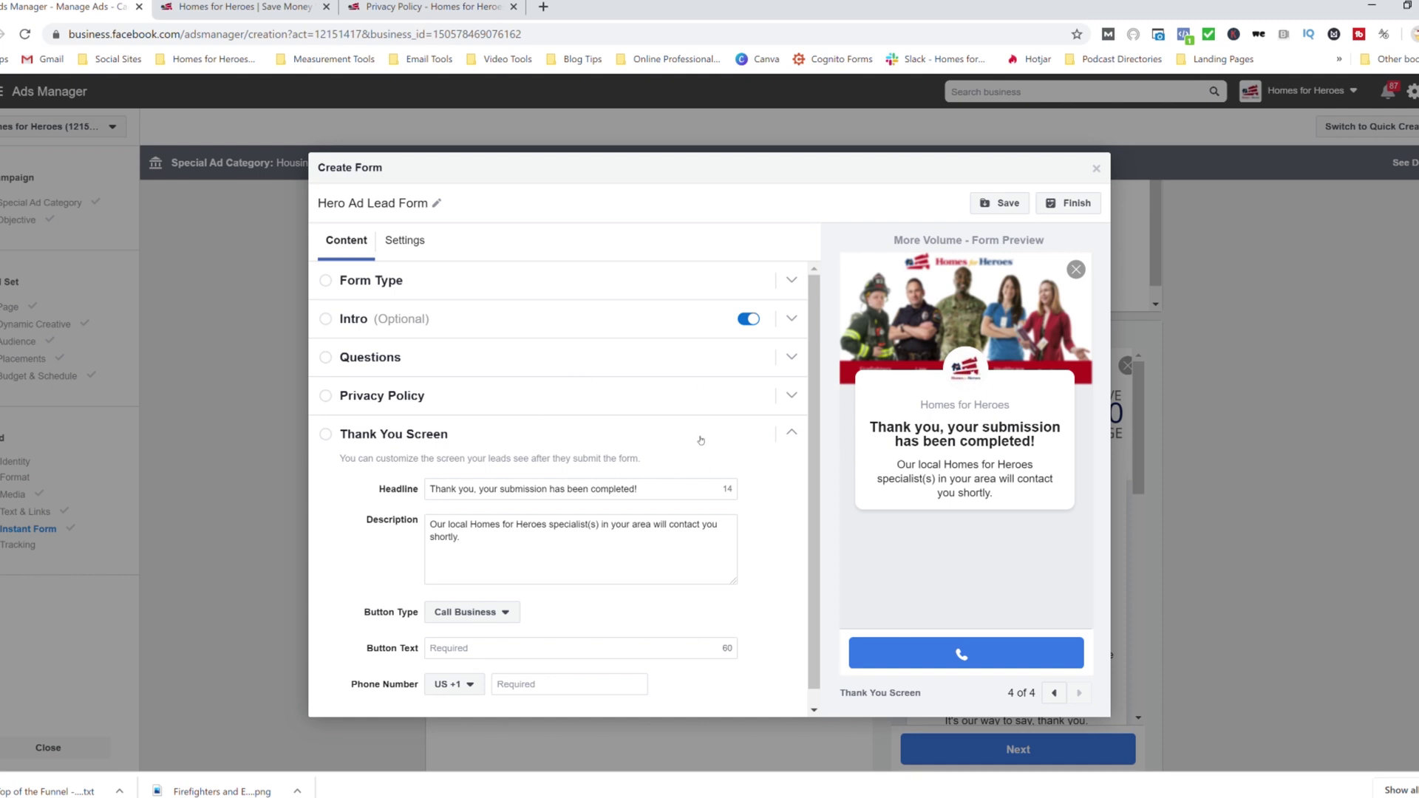
{"action": "left_click", "coordinate": [790, 317]}
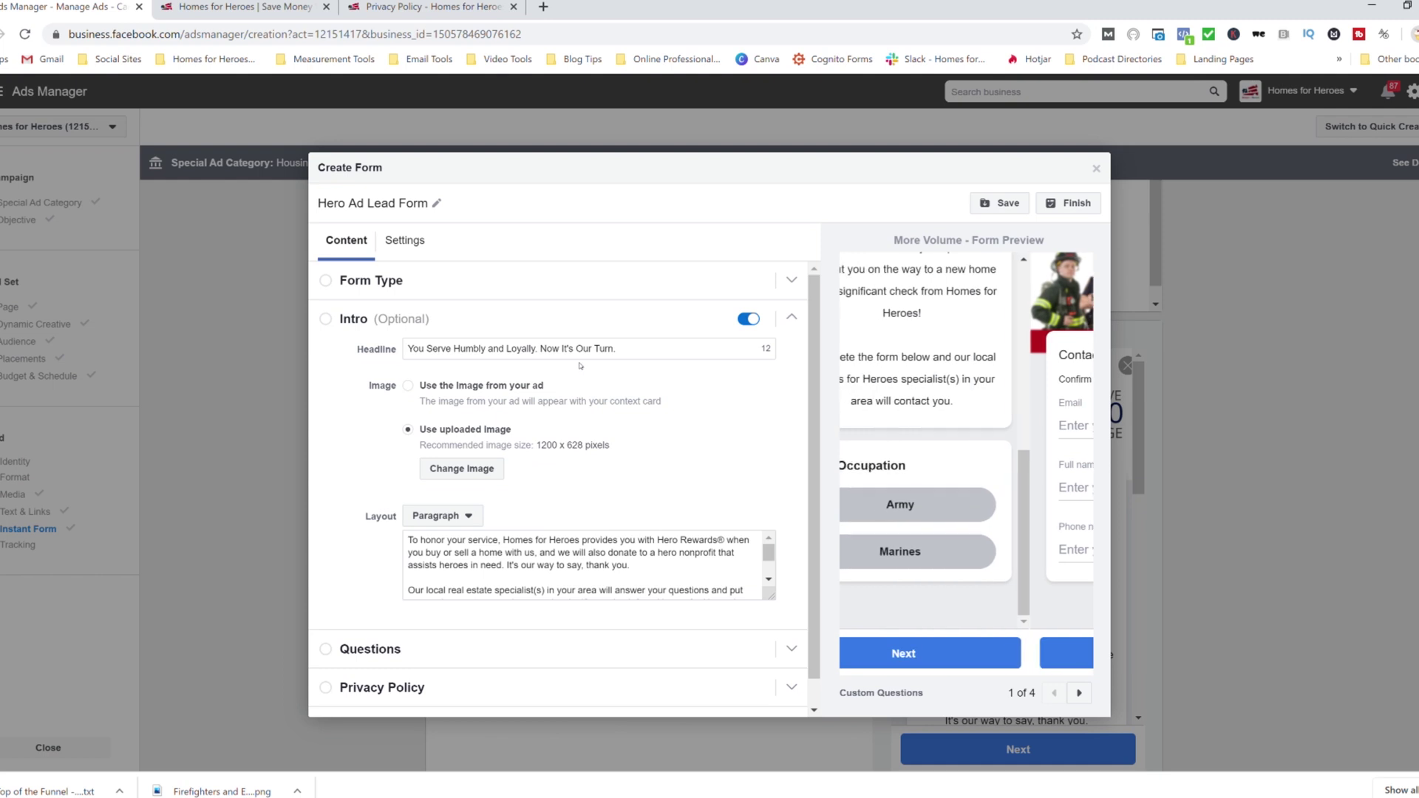
{"action": "left_click", "coordinate": [788, 317]}
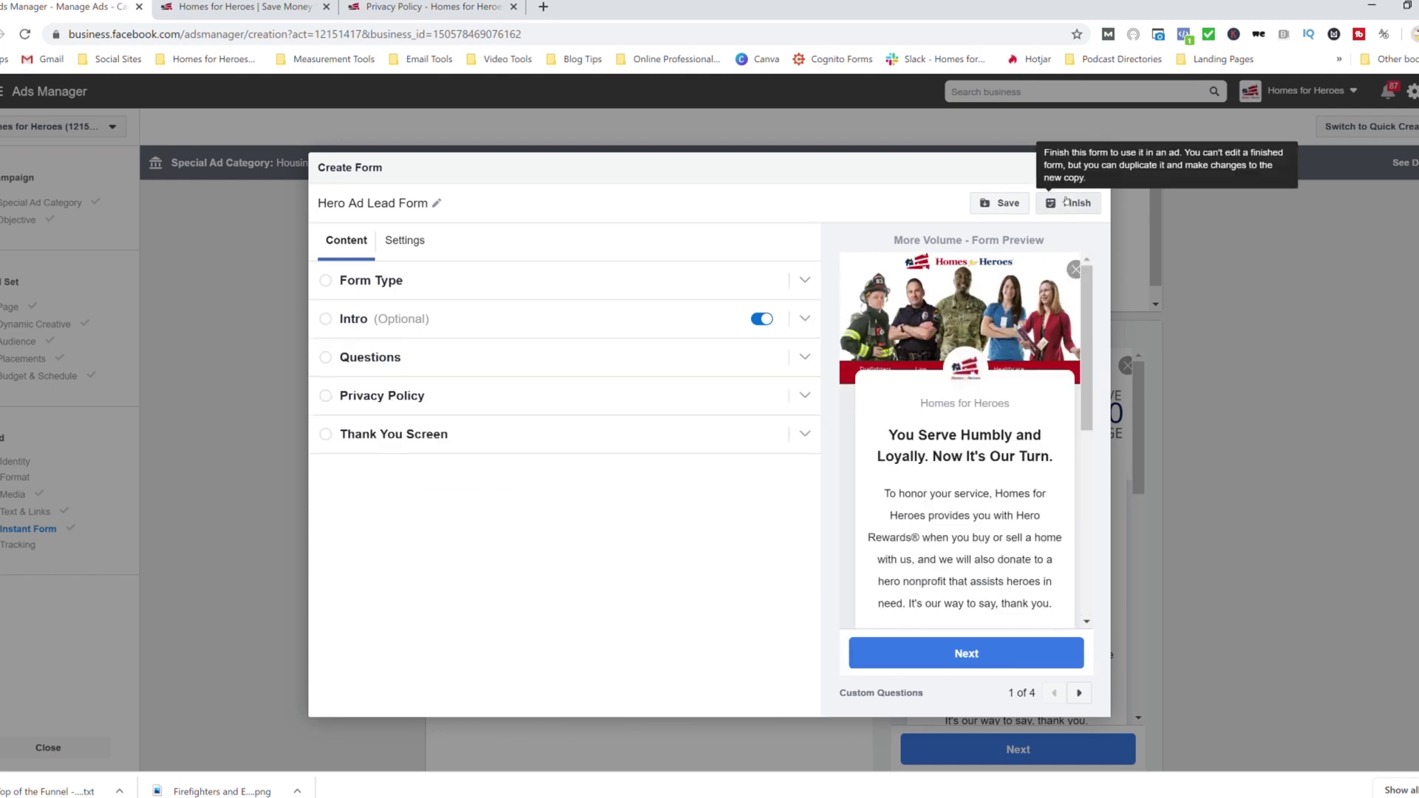
{"action": "left_click", "coordinate": [1094, 168]}
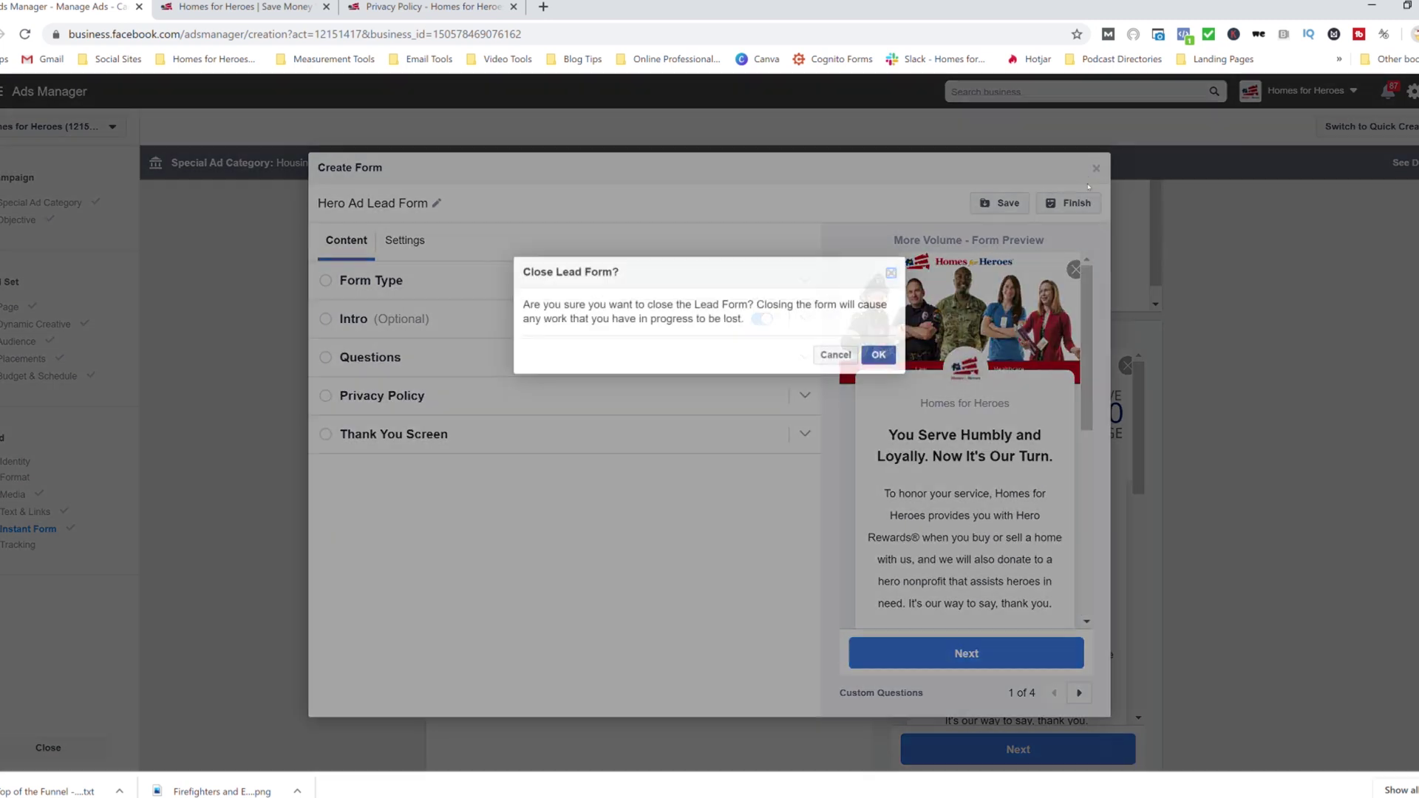
{"action": "left_click", "coordinate": [865, 359]}
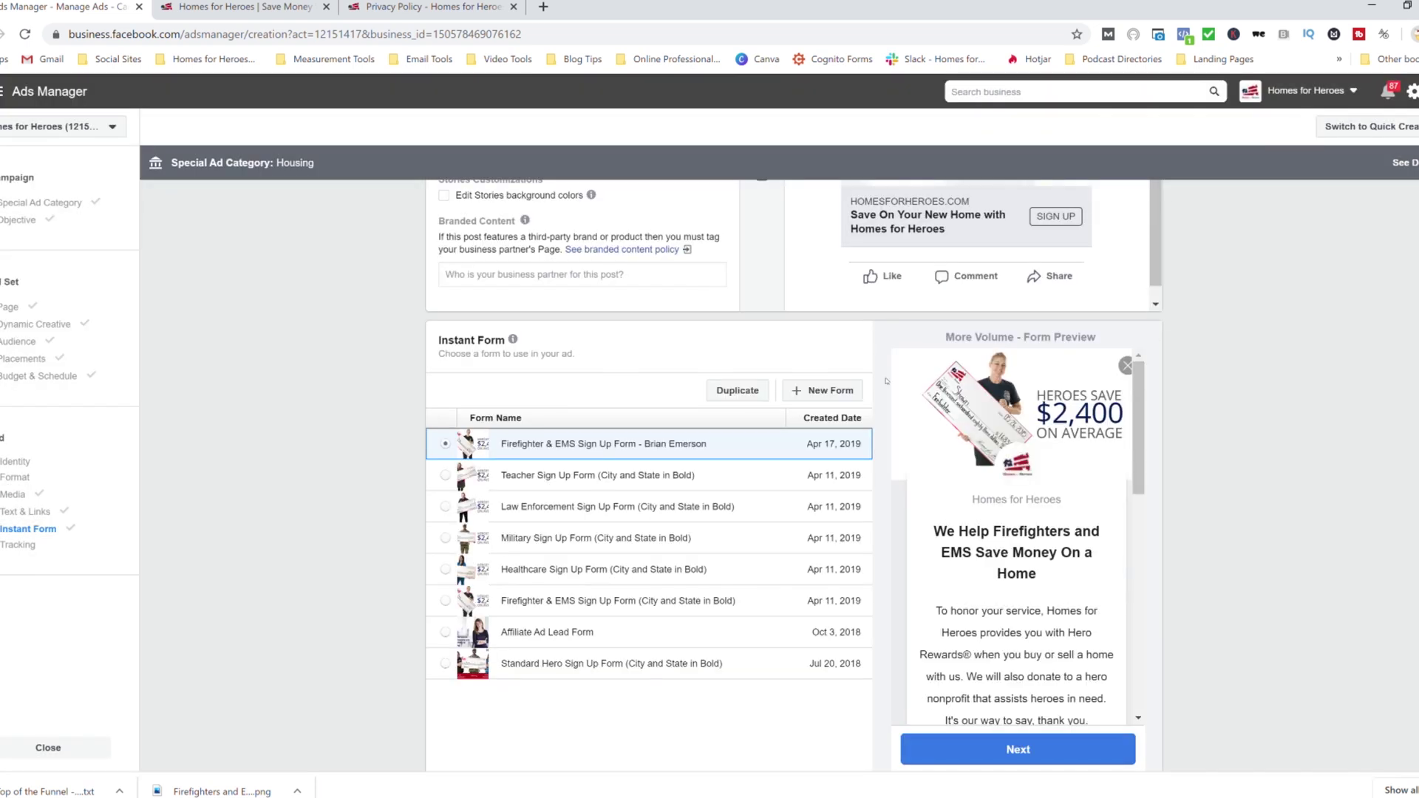
Review the ad's Instant Form and Tracking sections and confirm the ad to submit it.
{"action": "scroll", "coordinate": [971, 643], "scroll_direction": "down", "scroll_amount": 5}
{"action": "scroll", "coordinate": [789, 711], "scroll_direction": "down", "scroll_amount": 3}
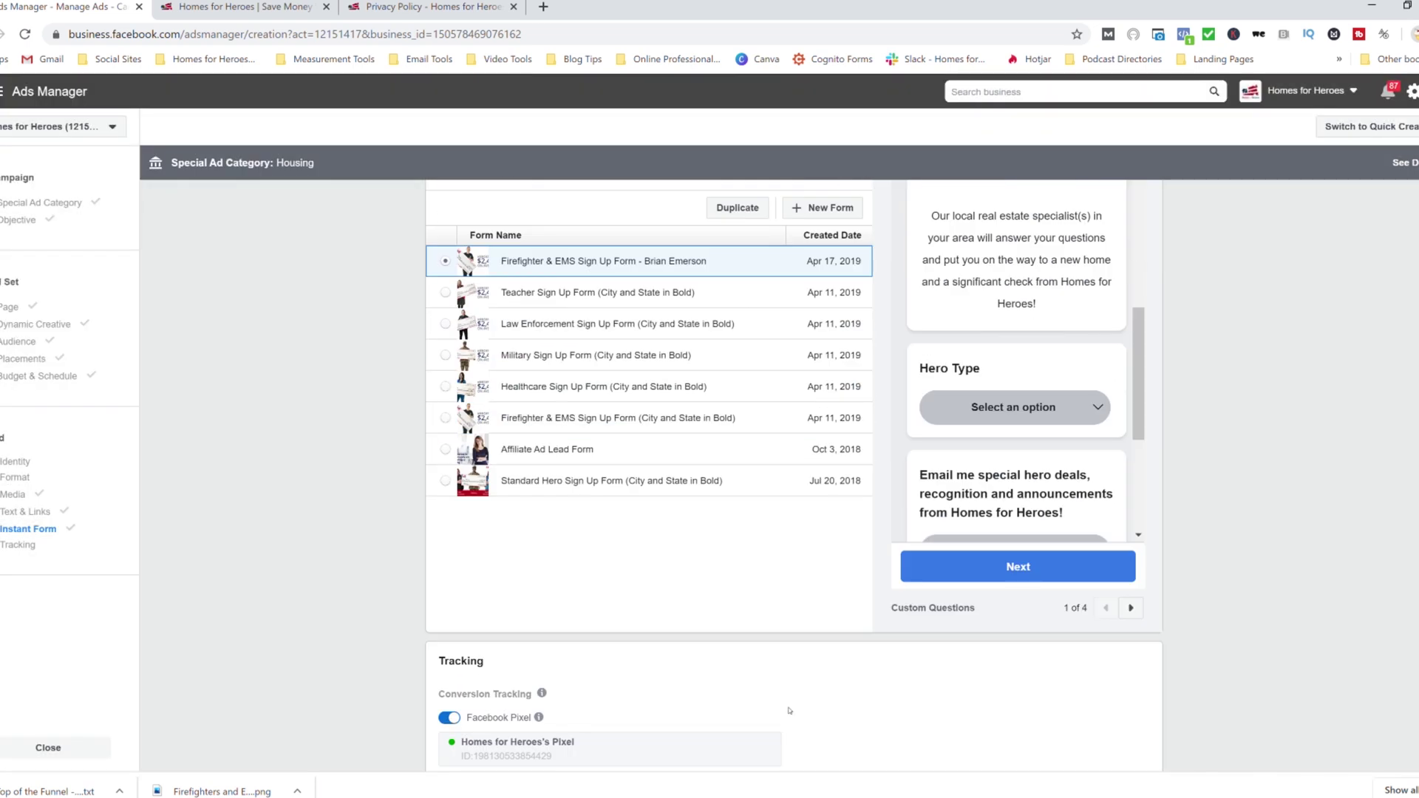
{"action": "scroll", "coordinate": [773, 701], "scroll_direction": "up", "scroll_amount": 3}
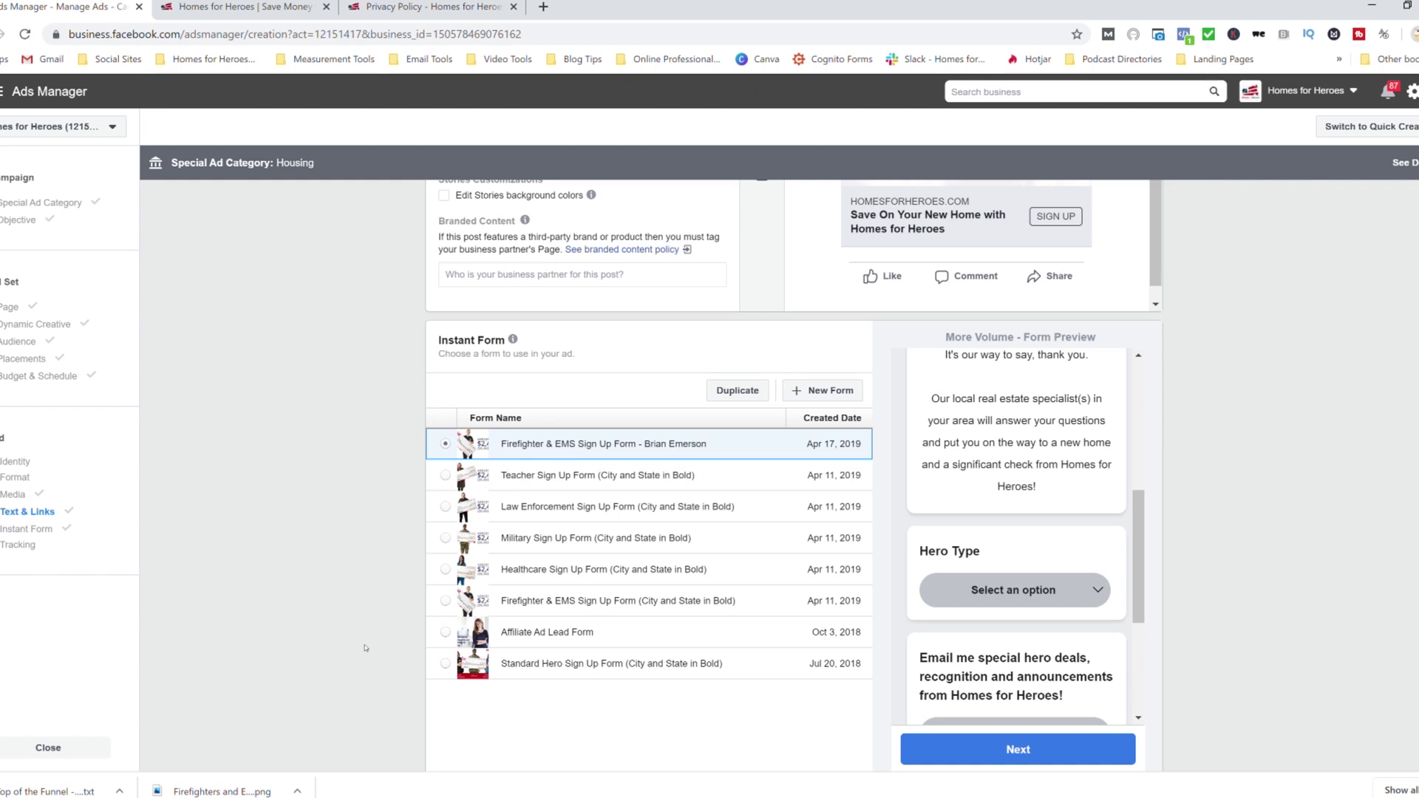
{"action": "scroll", "coordinate": [367, 643], "scroll_direction": "down", "scroll_amount": 8}
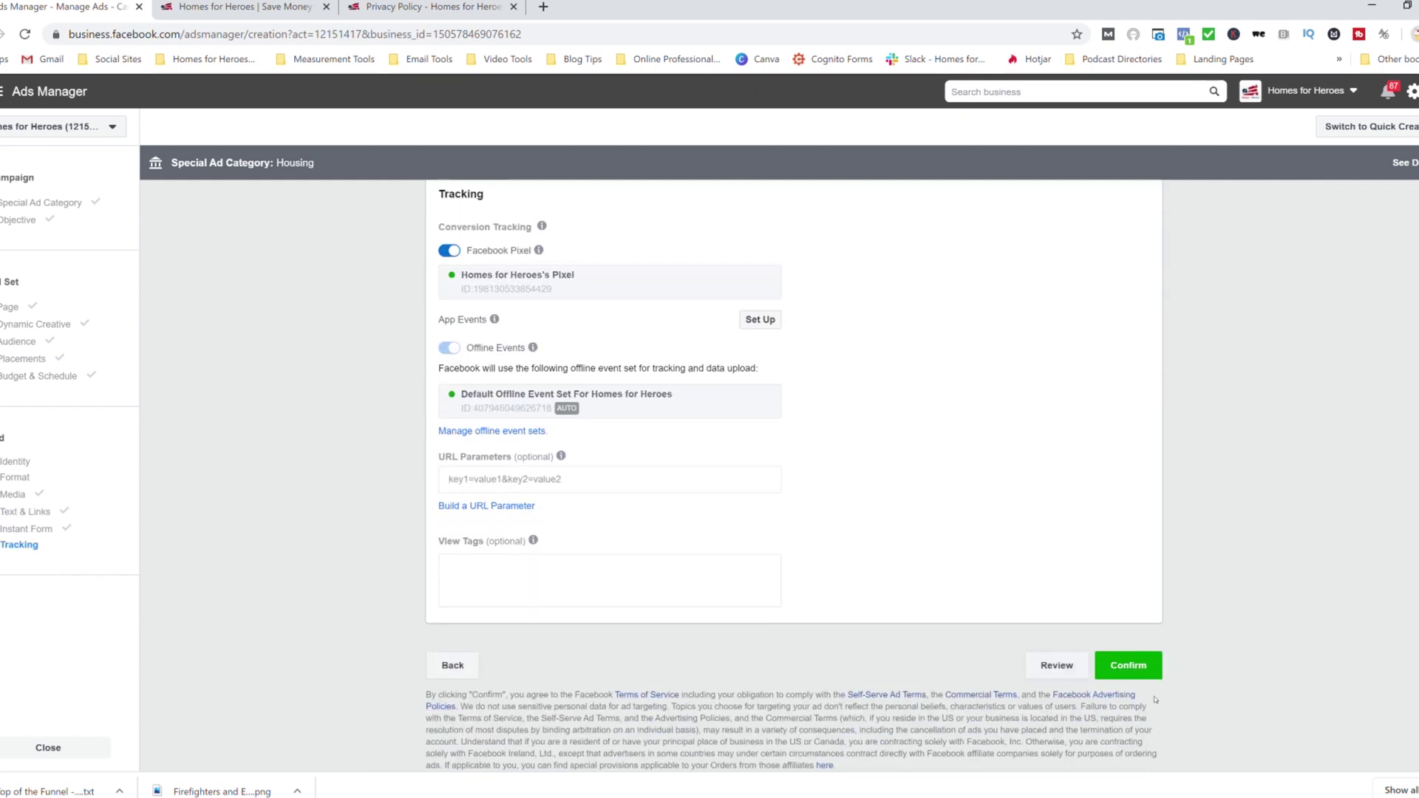
{"action": "left_click", "coordinate": [1138, 674]}
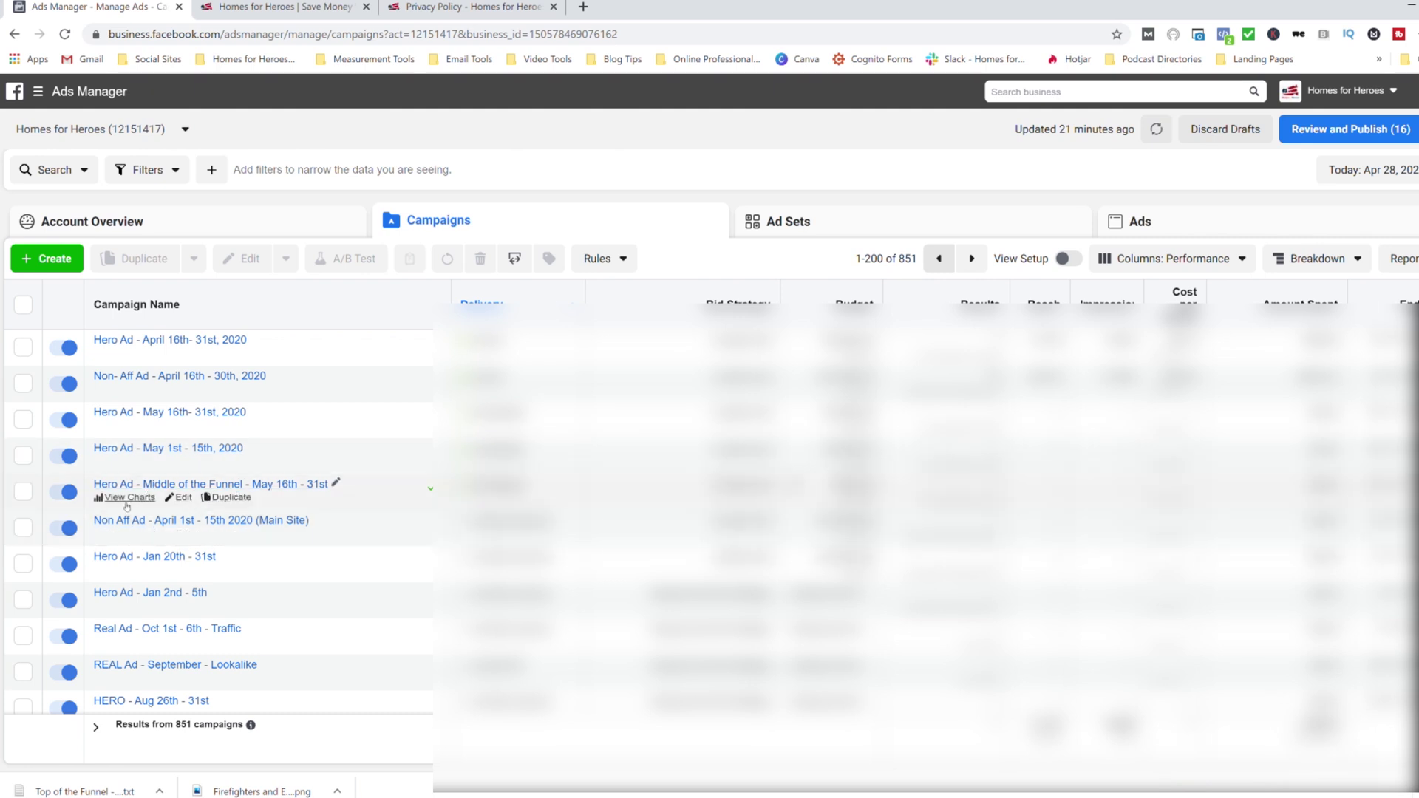
Duplicate the video ad of the Hero Ad - Middle of the Funnel - May 16th - 31st campaign once into its original campaign.
{"action": "left_click", "coordinate": [23, 492]}
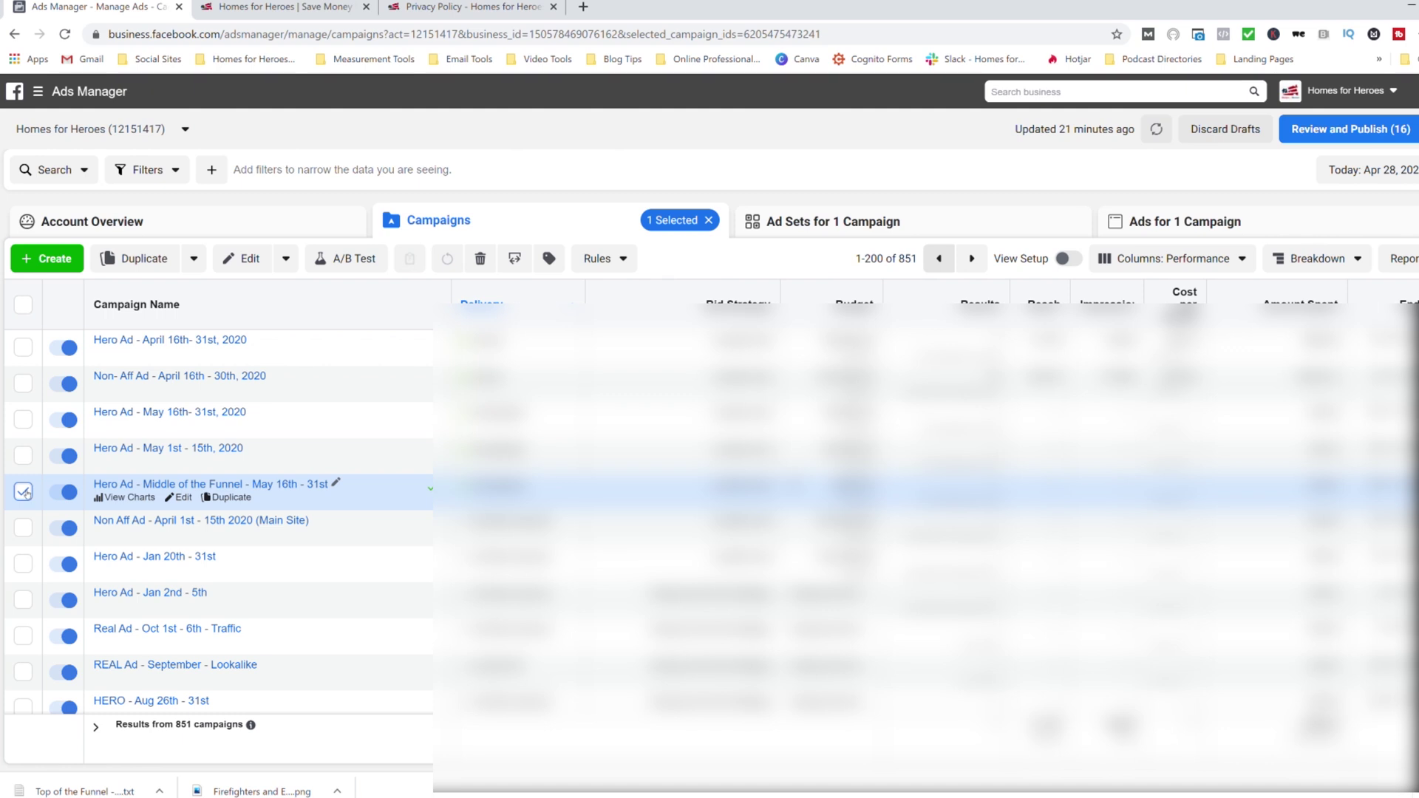
{"action": "left_click", "coordinate": [1227, 223]}
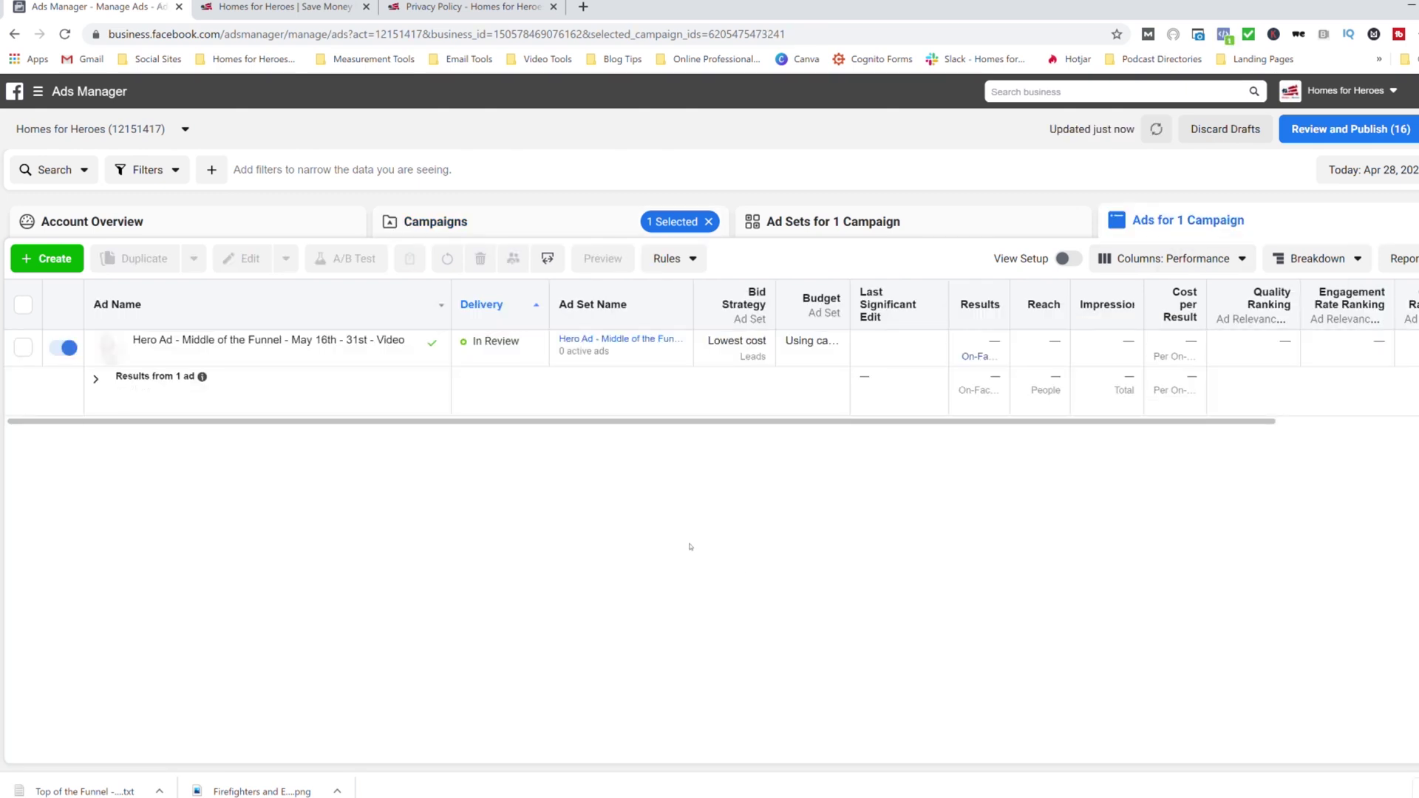
{"action": "mouse_move", "coordinate": [215, 360]}
{"action": "left_click", "coordinate": [258, 354]}
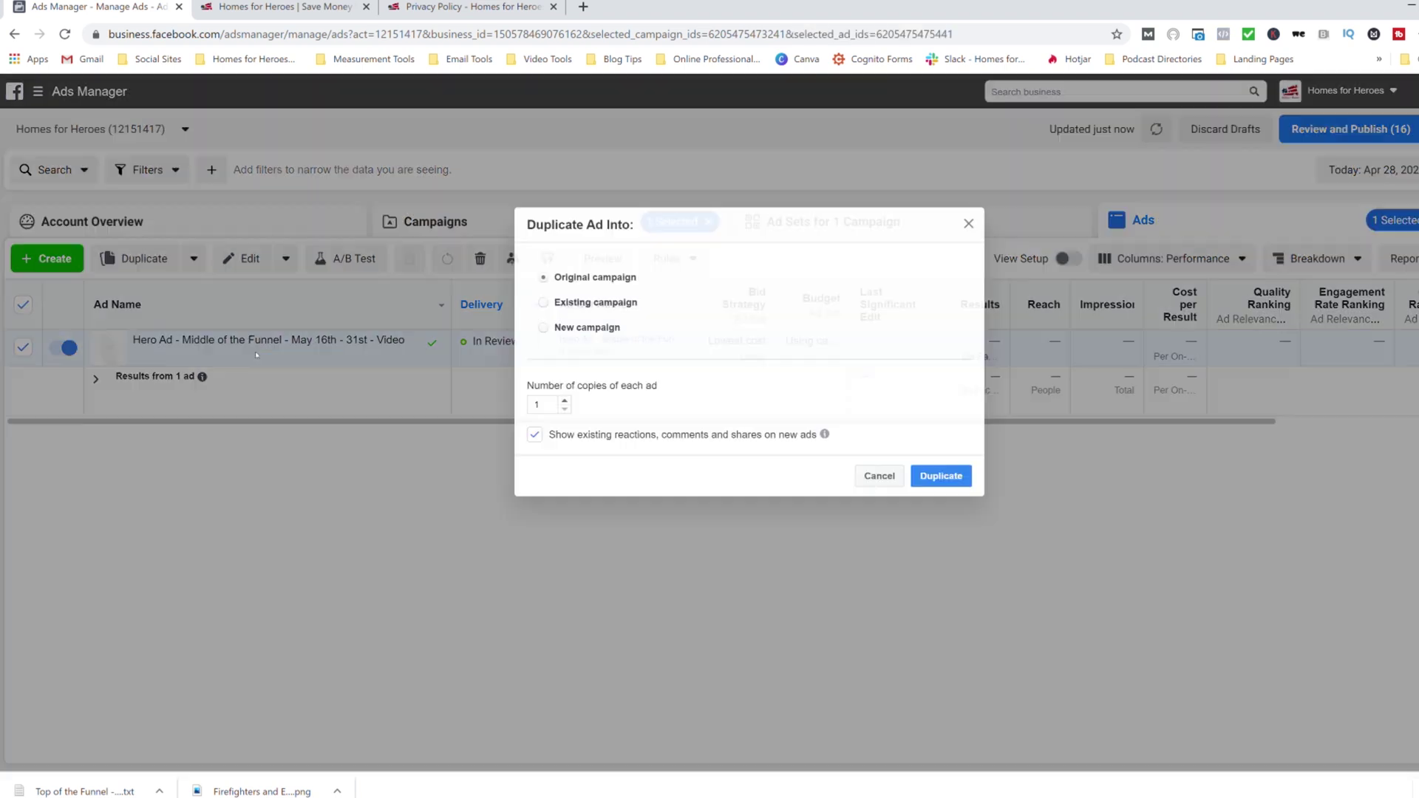
{"action": "mouse_move", "coordinate": [825, 434]}
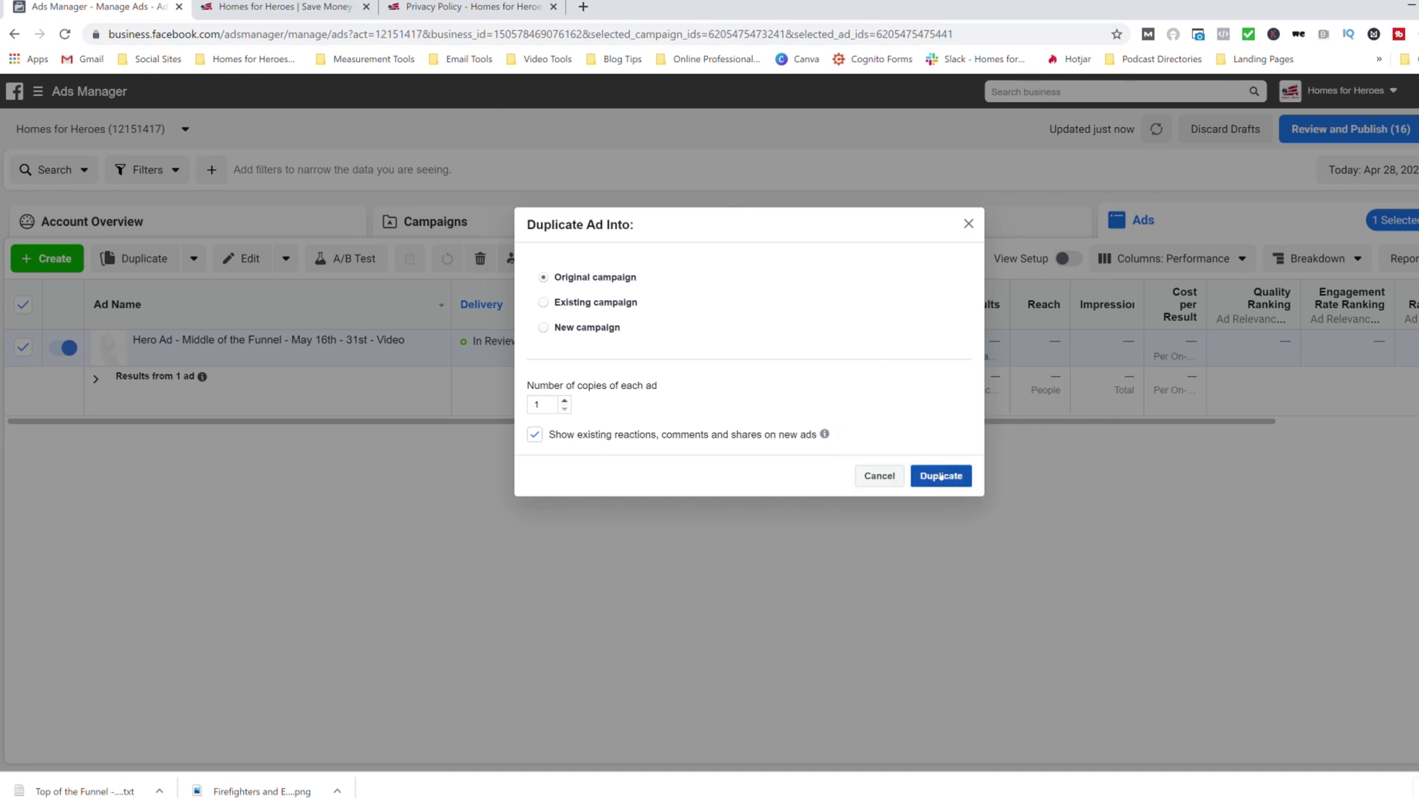
{"action": "left_click", "coordinate": [939, 475]}
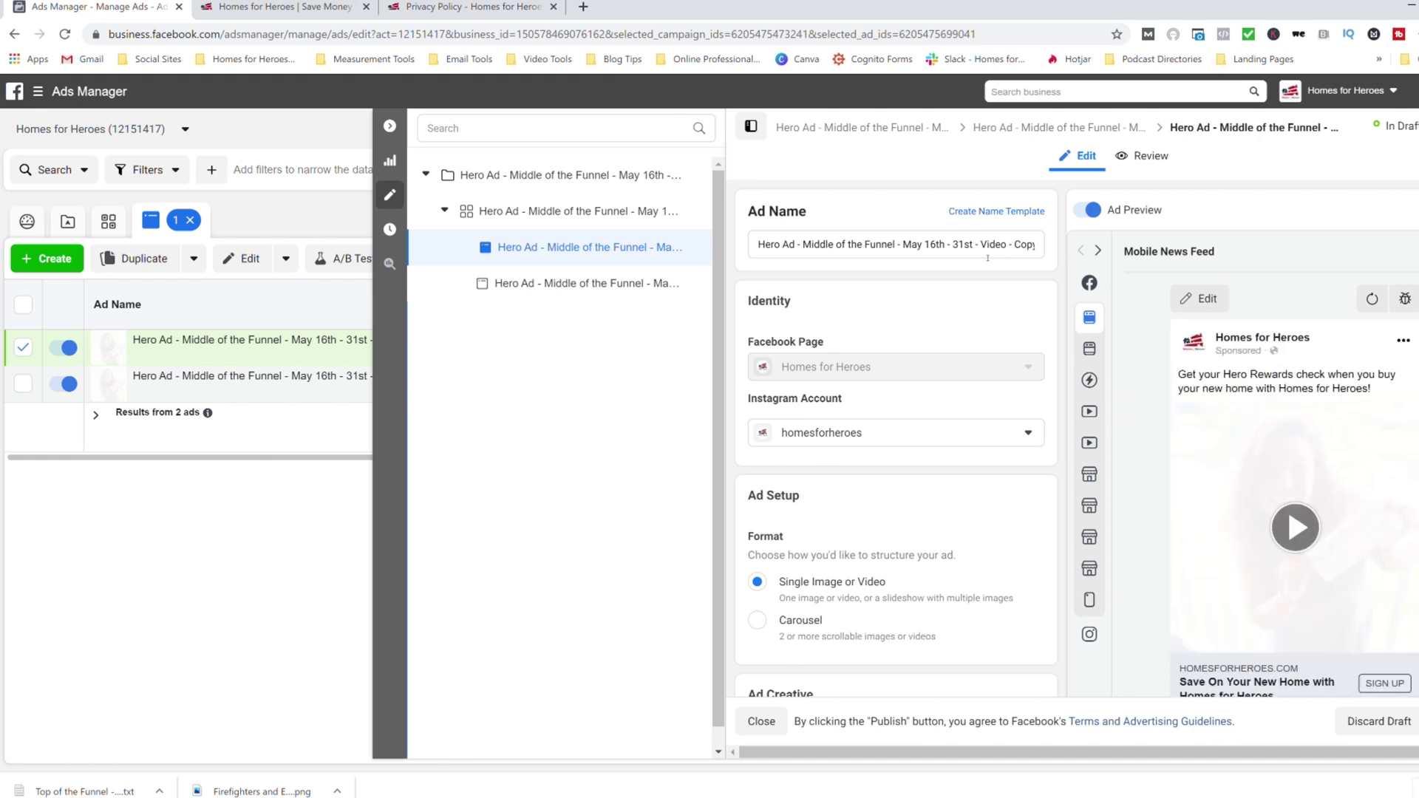
Rename the duplicated ad as Hero Ad - Middle of the Funnel - May 16th - 31st - Images.
{"action": "left_click_drag", "start_coordinate": [976, 245], "coordinate": [1058, 245]}
{"action": "type", "text": "Images"}
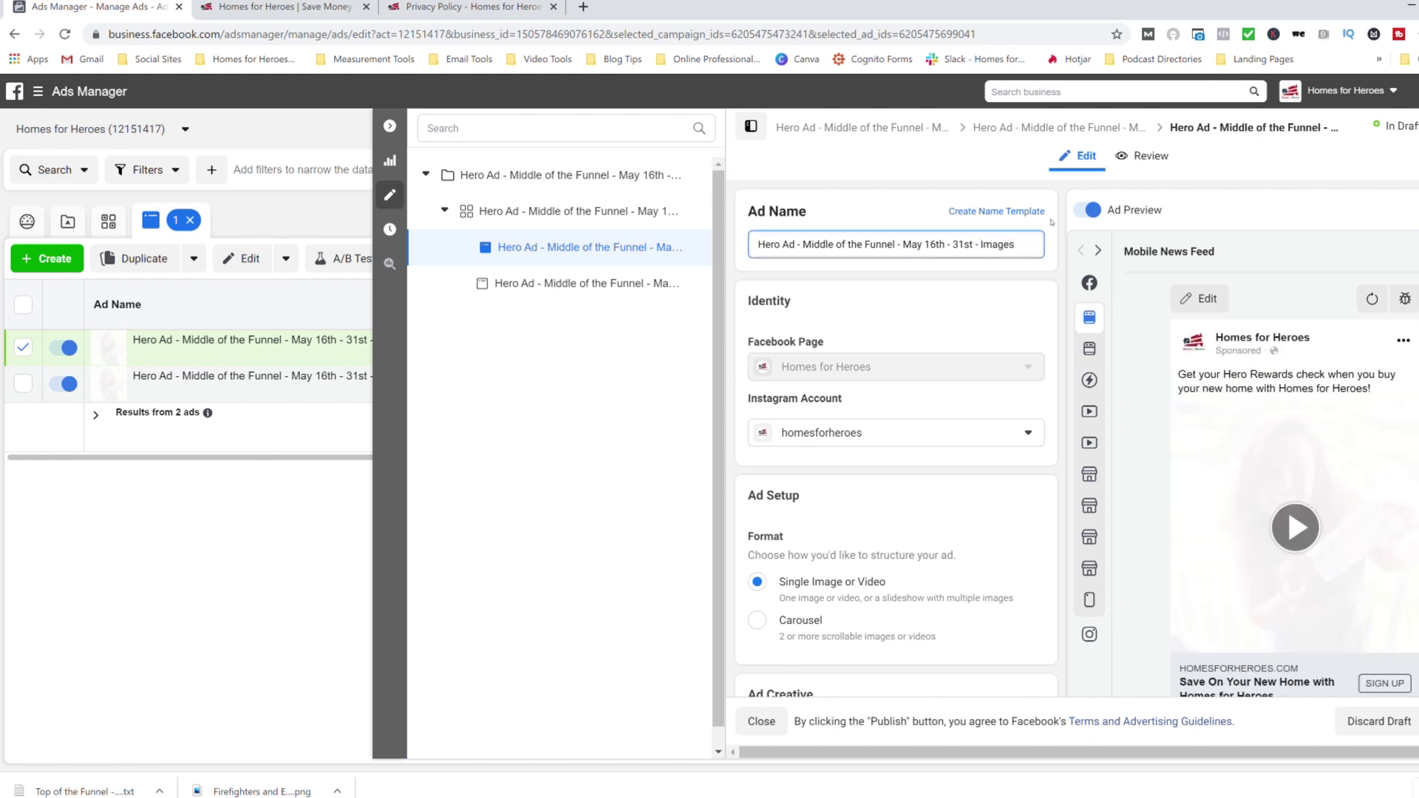
{"action": "left_click", "coordinate": [1002, 304]}
Change the duplicated ad's format from a single image or video to Carousel.
{"action": "scroll", "coordinate": [998, 307], "scroll_direction": "down", "scroll_amount": 5}
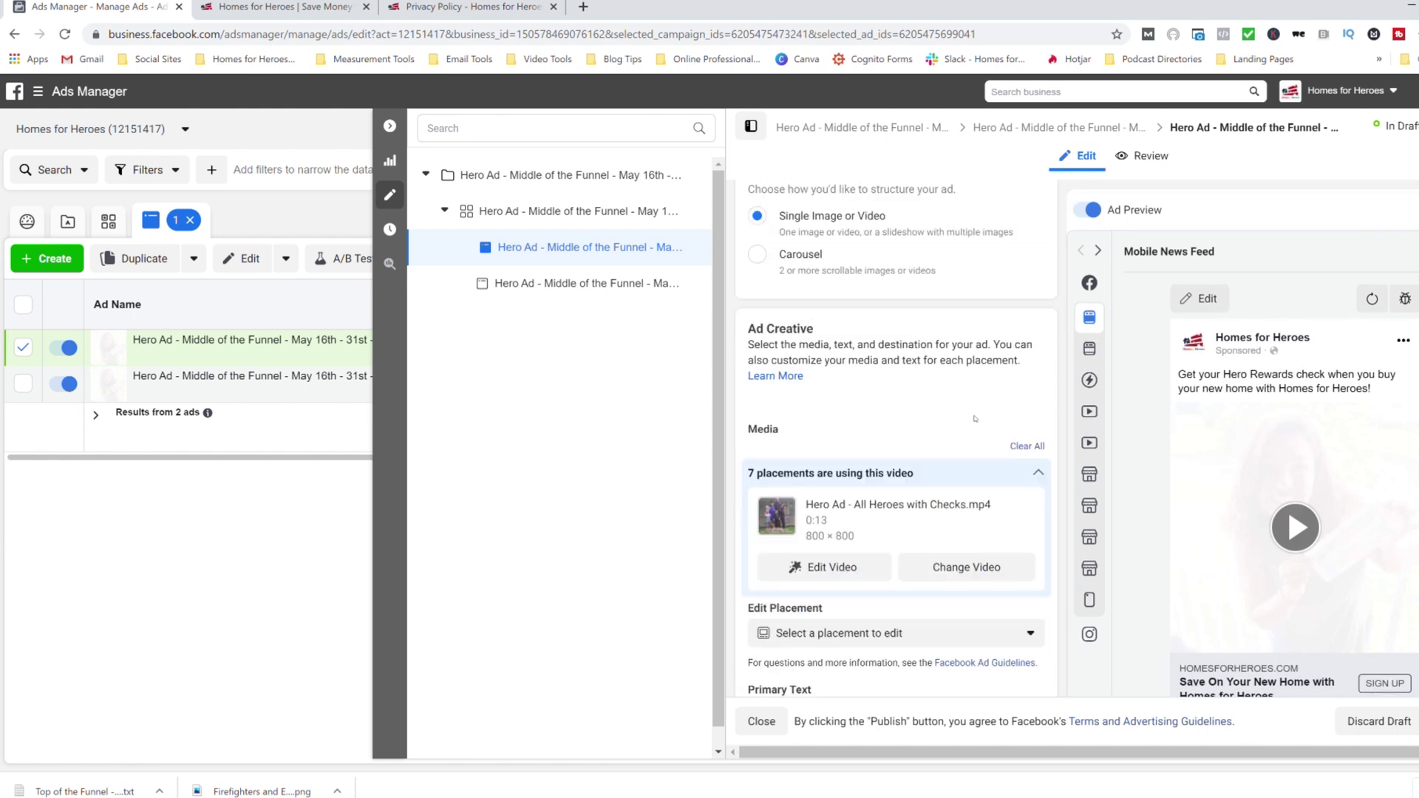
{"action": "scroll", "coordinate": [975, 418], "scroll_direction": "up", "scroll_amount": 3}
{"action": "left_click", "coordinate": [764, 435]}
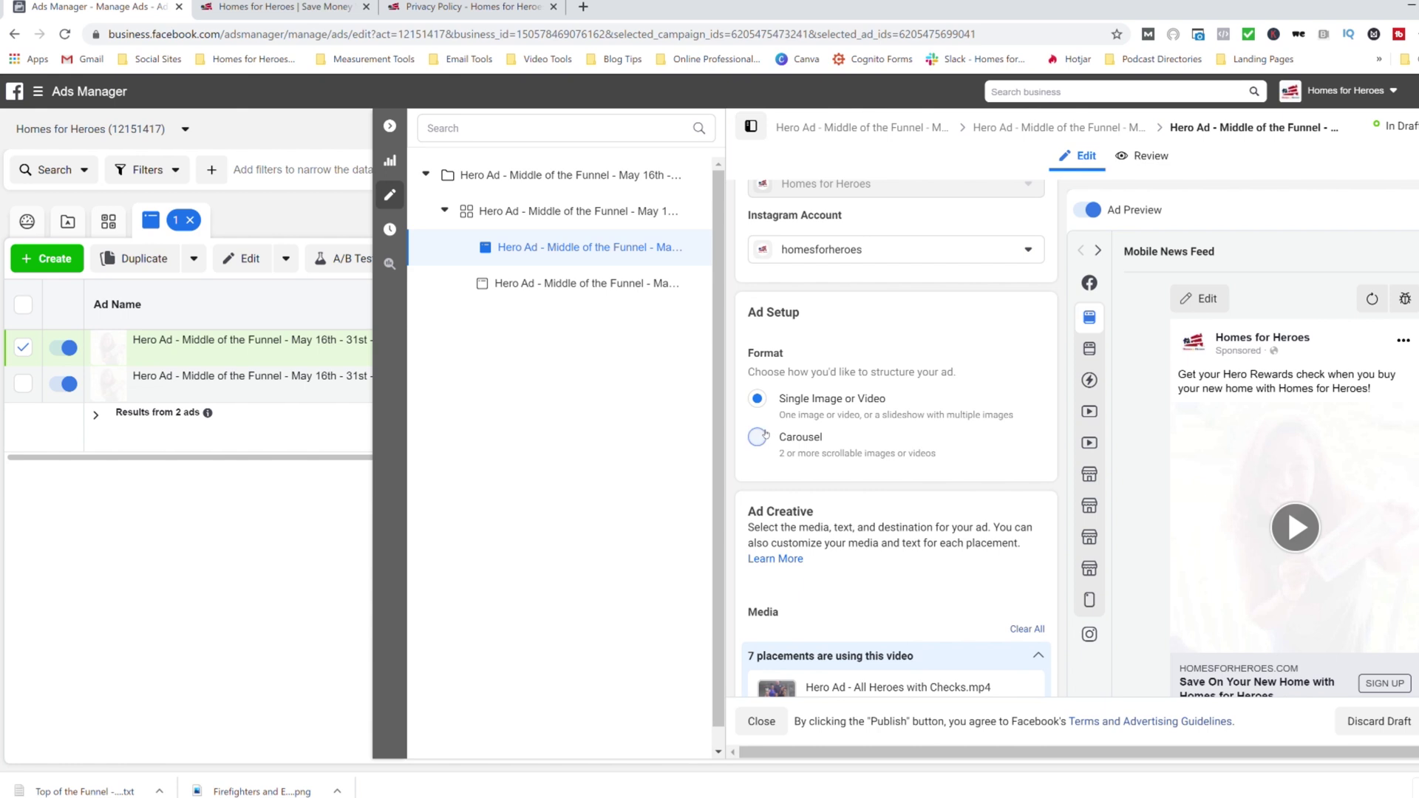
{"action": "scroll", "coordinate": [851, 488], "scroll_direction": "down", "scroll_amount": 2}
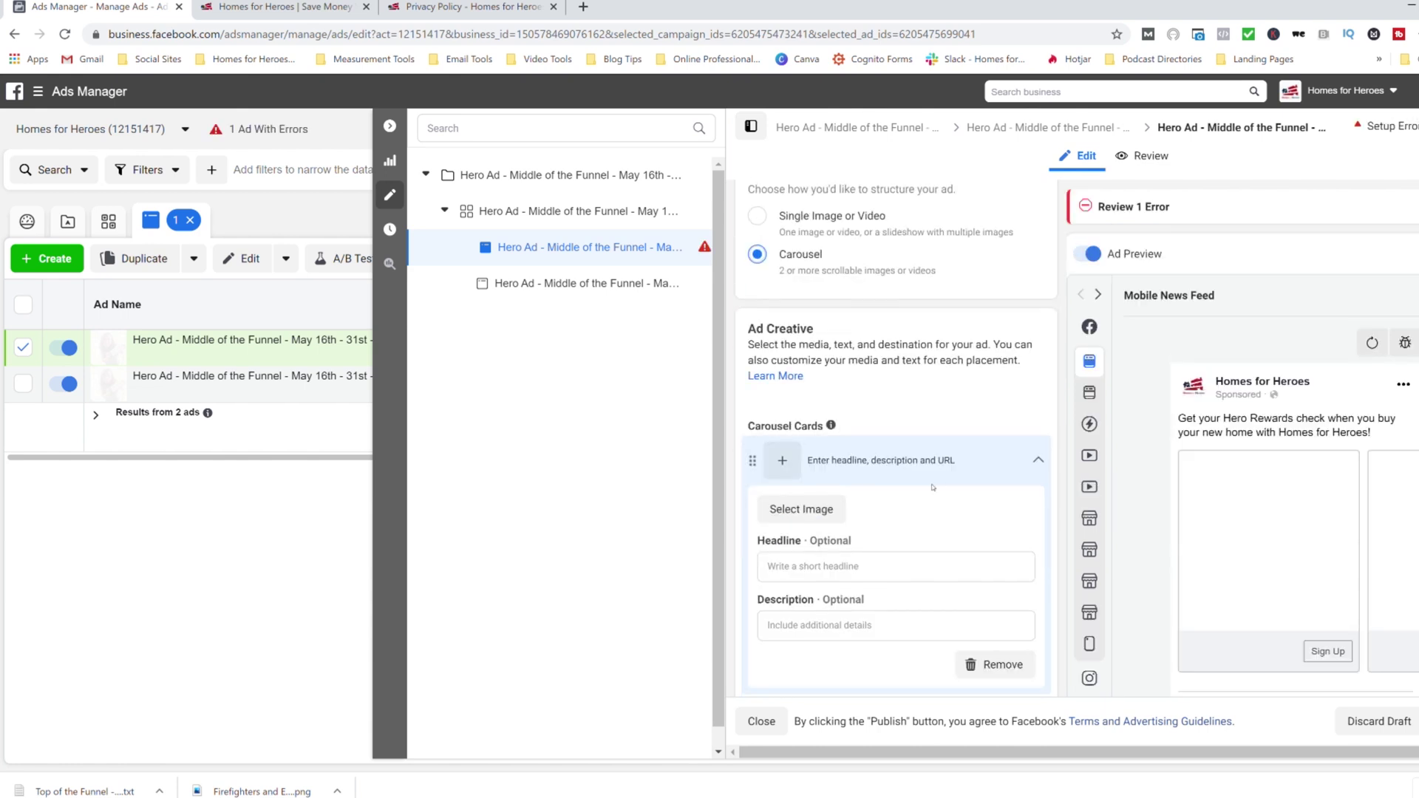
{"action": "scroll", "coordinate": [926, 487], "scroll_direction": "up", "scroll_amount": 2}
Add the 800 × 800 "Get a check with your new home!" family photo from the account images to the first carousel card.
{"action": "scroll", "coordinate": [850, 407], "scroll_direction": "down", "scroll_amount": 4}
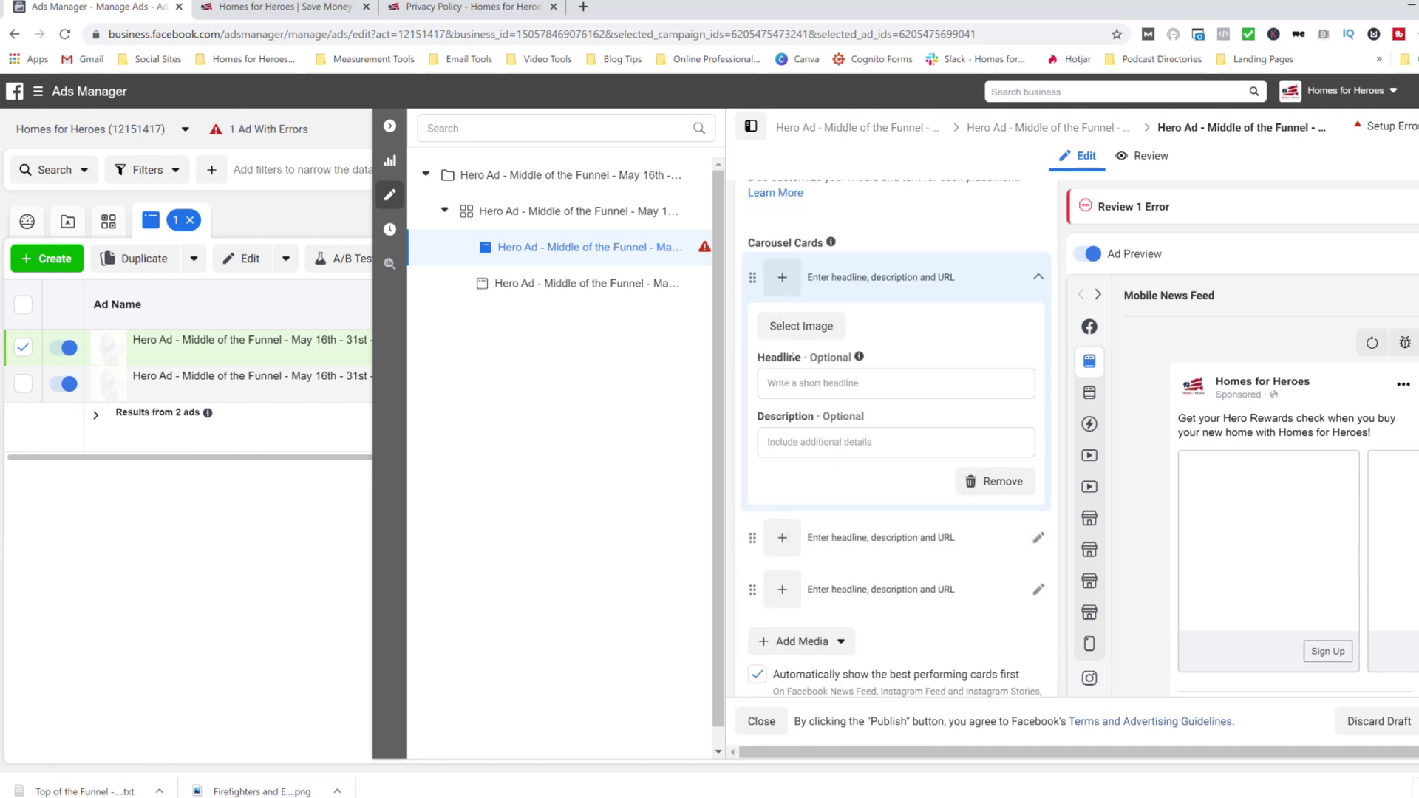
{"action": "left_click", "coordinate": [802, 327]}
{"action": "left_click", "coordinate": [729, 272]}
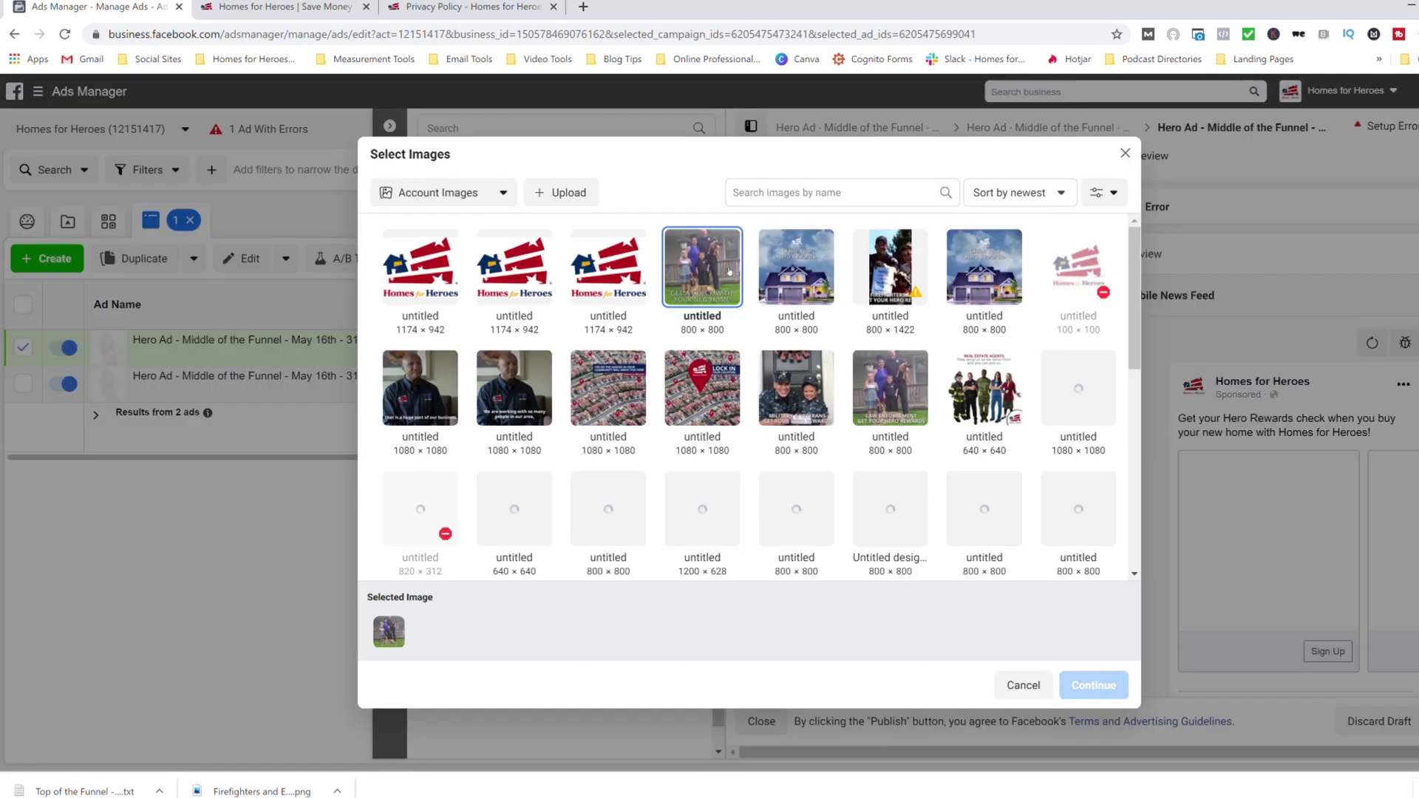
{"action": "left_click", "coordinate": [1099, 683]}
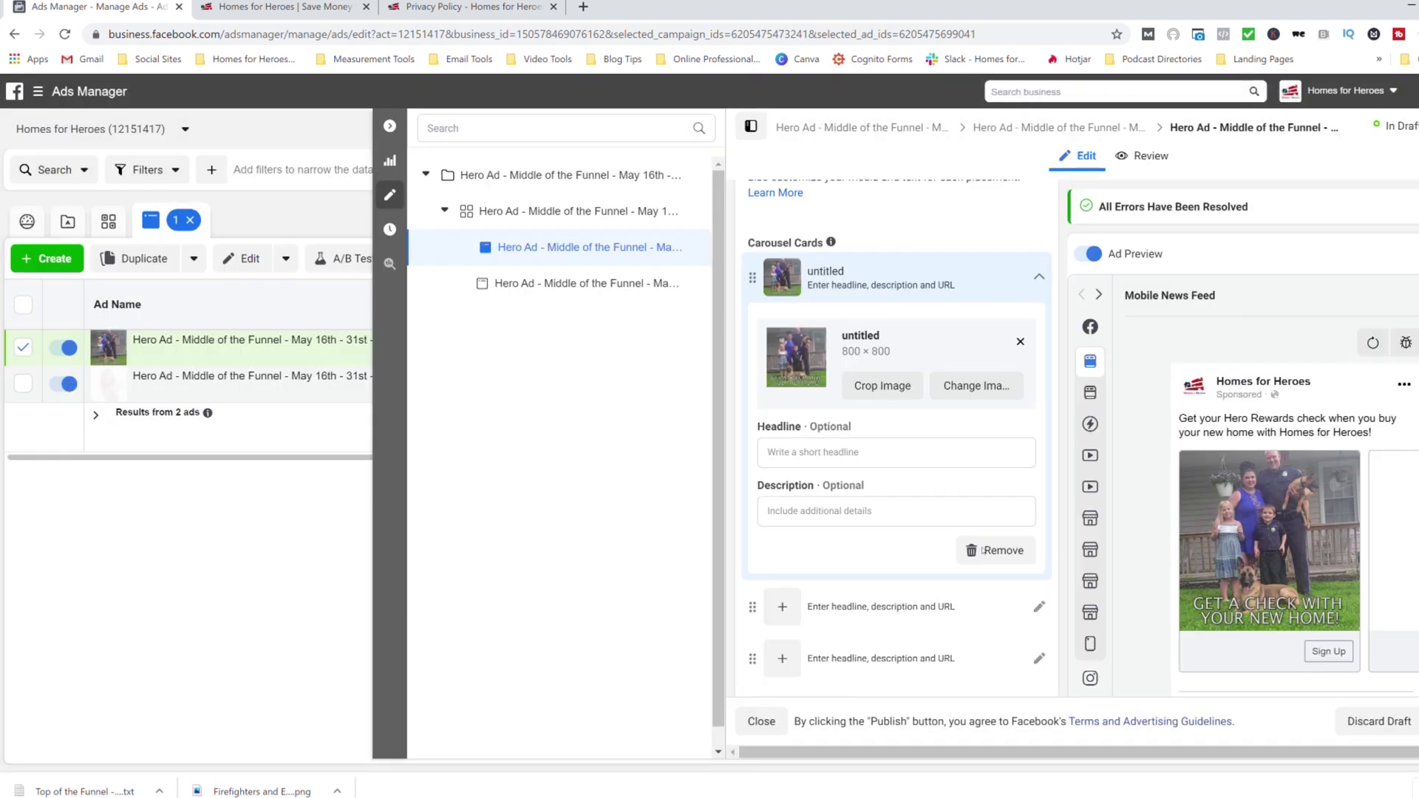
Set the first carousel card's headline to "LAW ENFORCEMENT - Save On Your New Home with Homes for Heroes".
{"action": "left_click", "coordinate": [834, 458]}
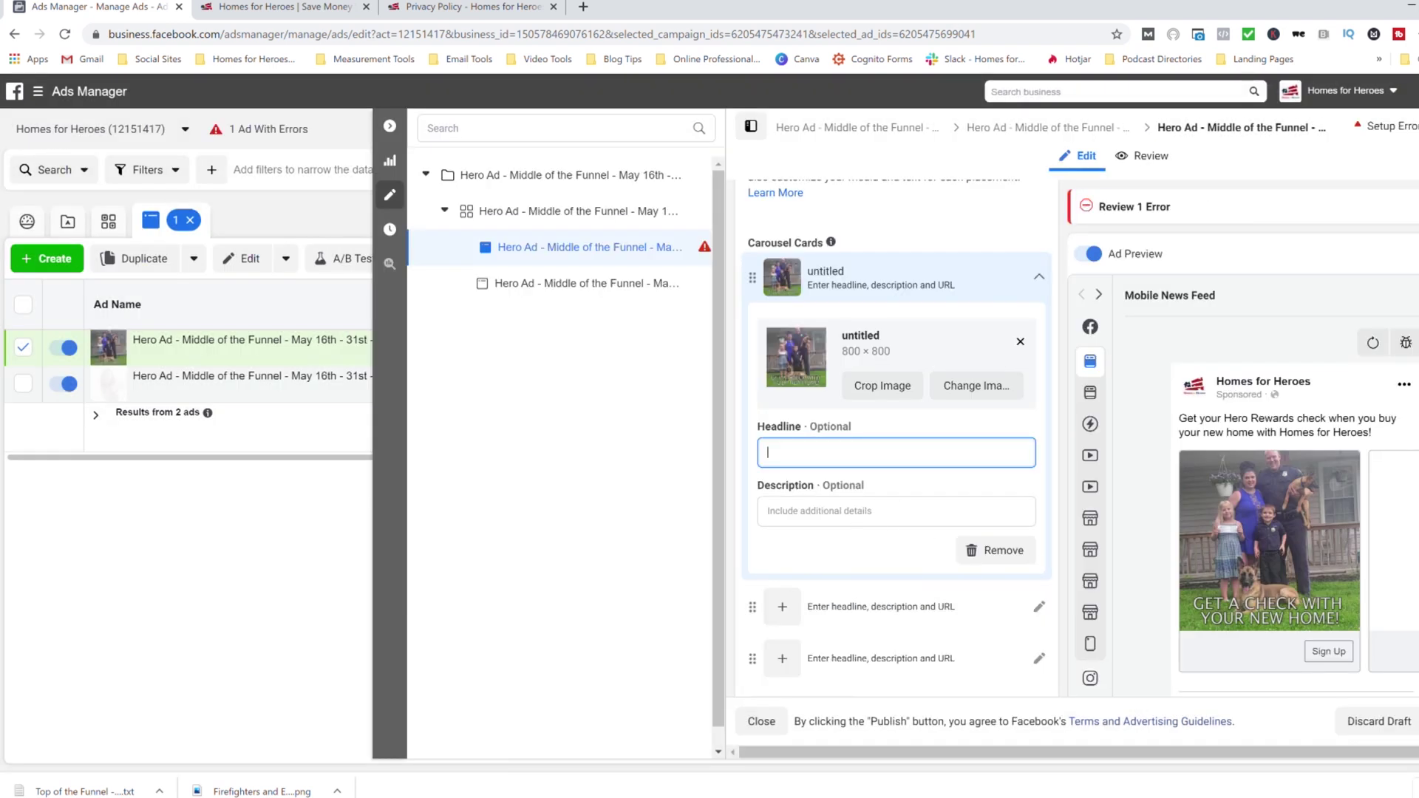
{"action": "key", "text": "alt+Tab"}
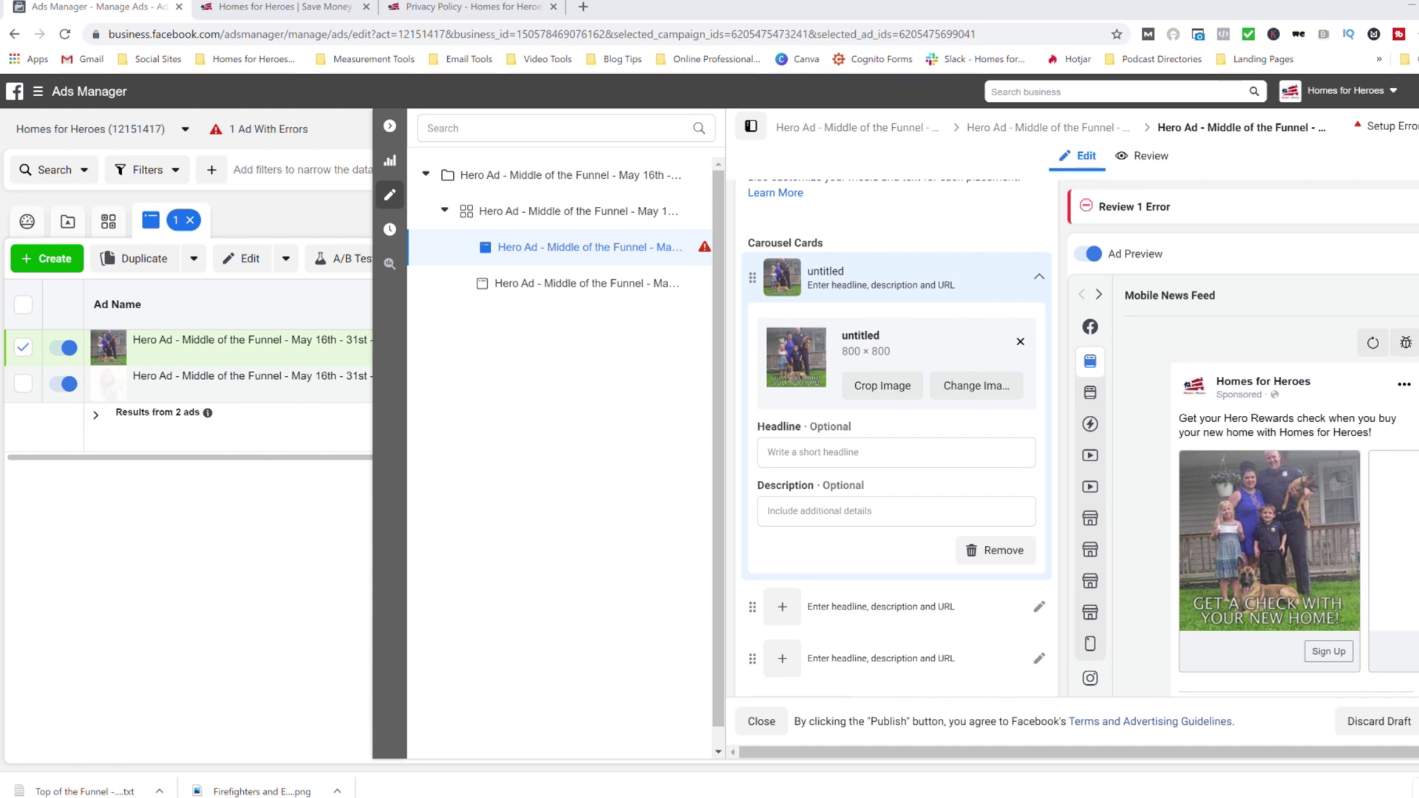
{"action": "left_click", "coordinate": [818, 463]}
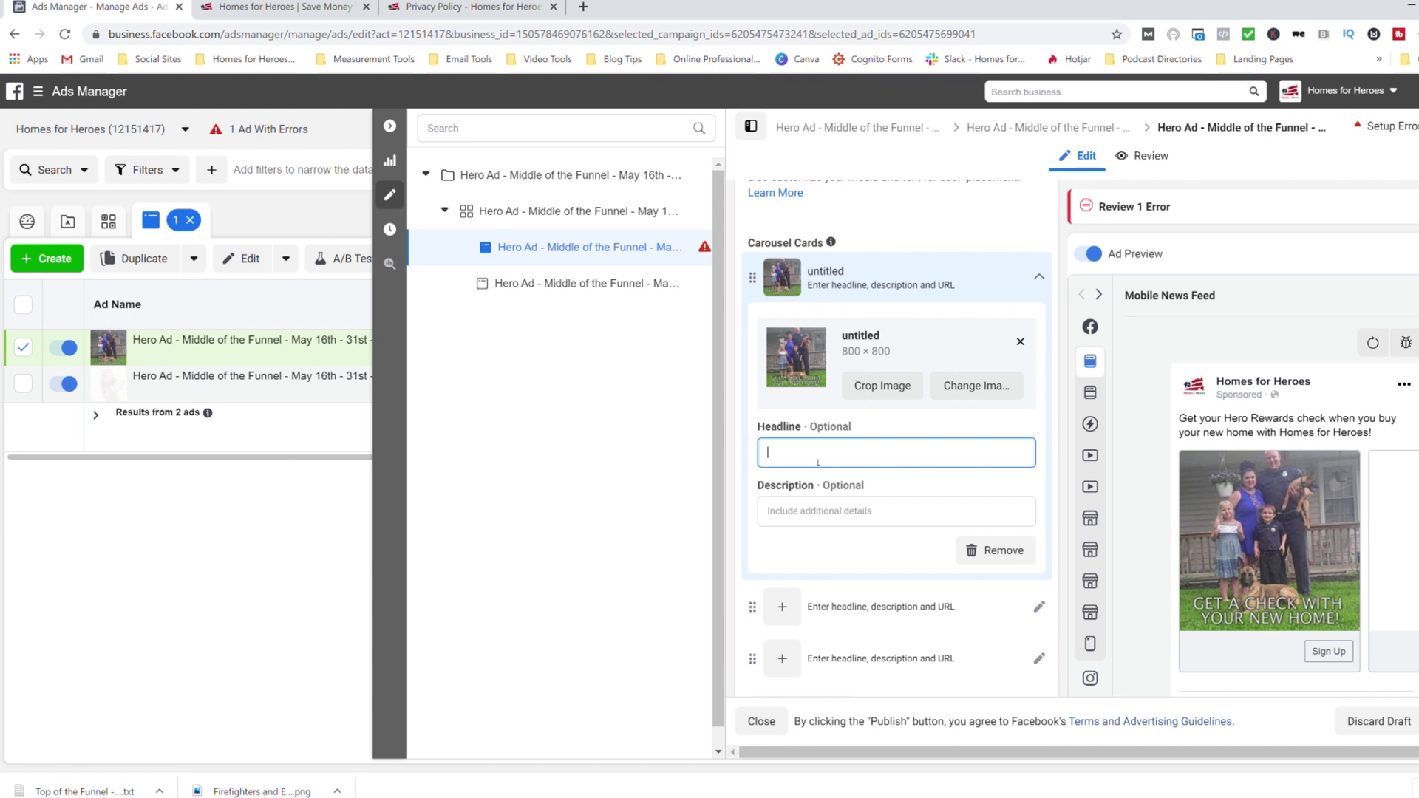
{"action": "type", "text": "LAW ENFORCEMENT - Save On Your New Home with Homes for Heroes"}
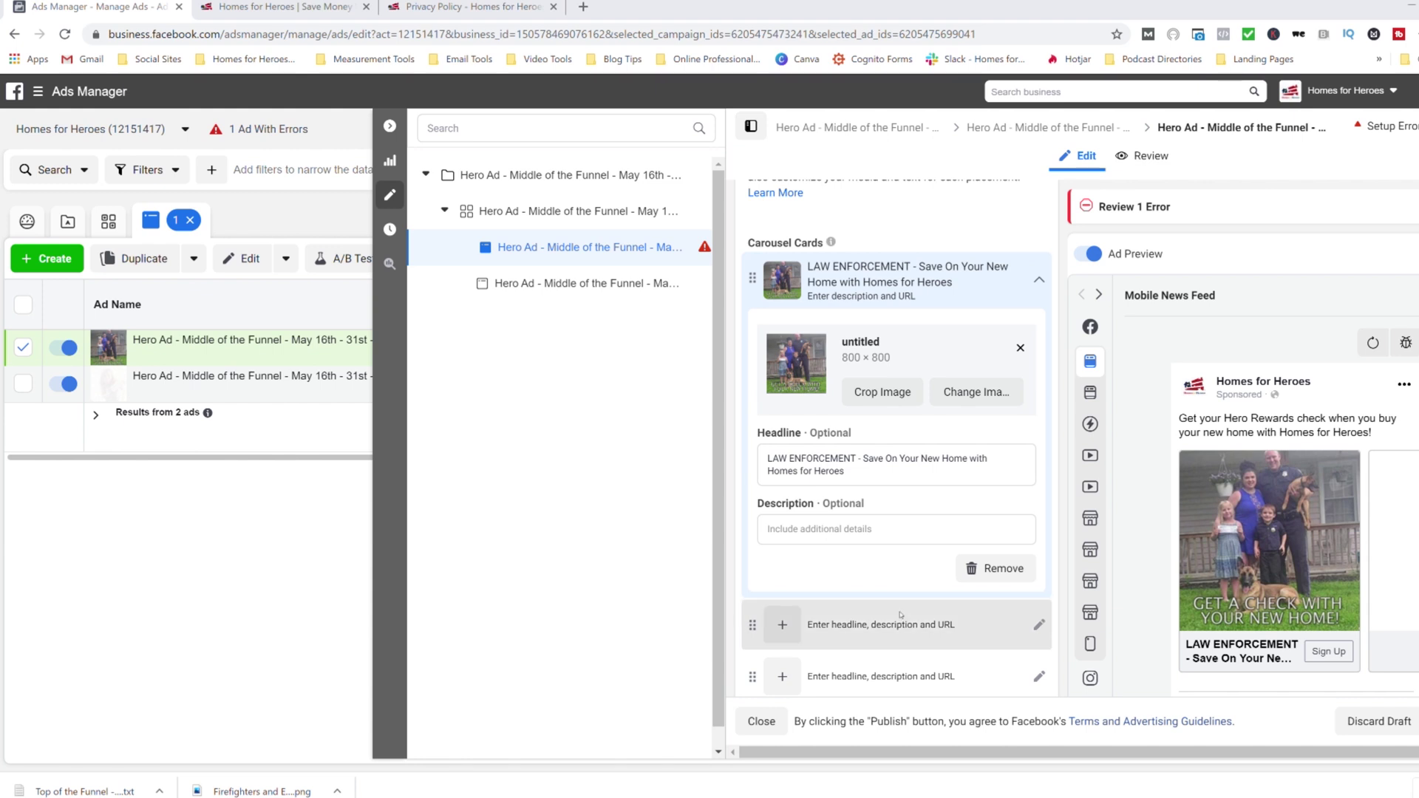
Set the card's description to "Speak with our local real estate and mortgage specialists to see how much money you can save on your new home!".
{"action": "left_click", "coordinate": [795, 531]}
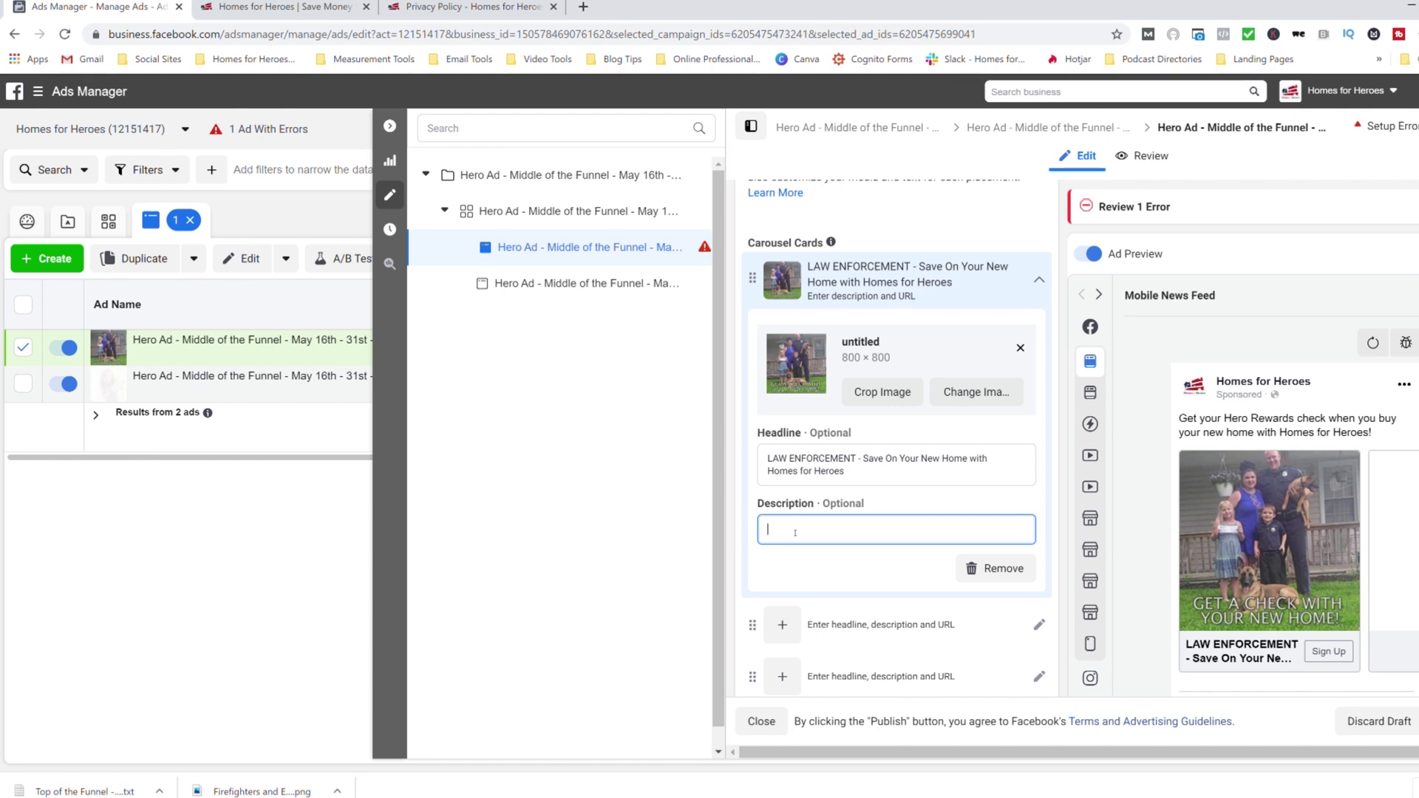
{"action": "type", "text": "Speak with our local real estate and mortgage specialists to see how much money you can save on your new home!"}
{"action": "key", "text": "BackSpace"}
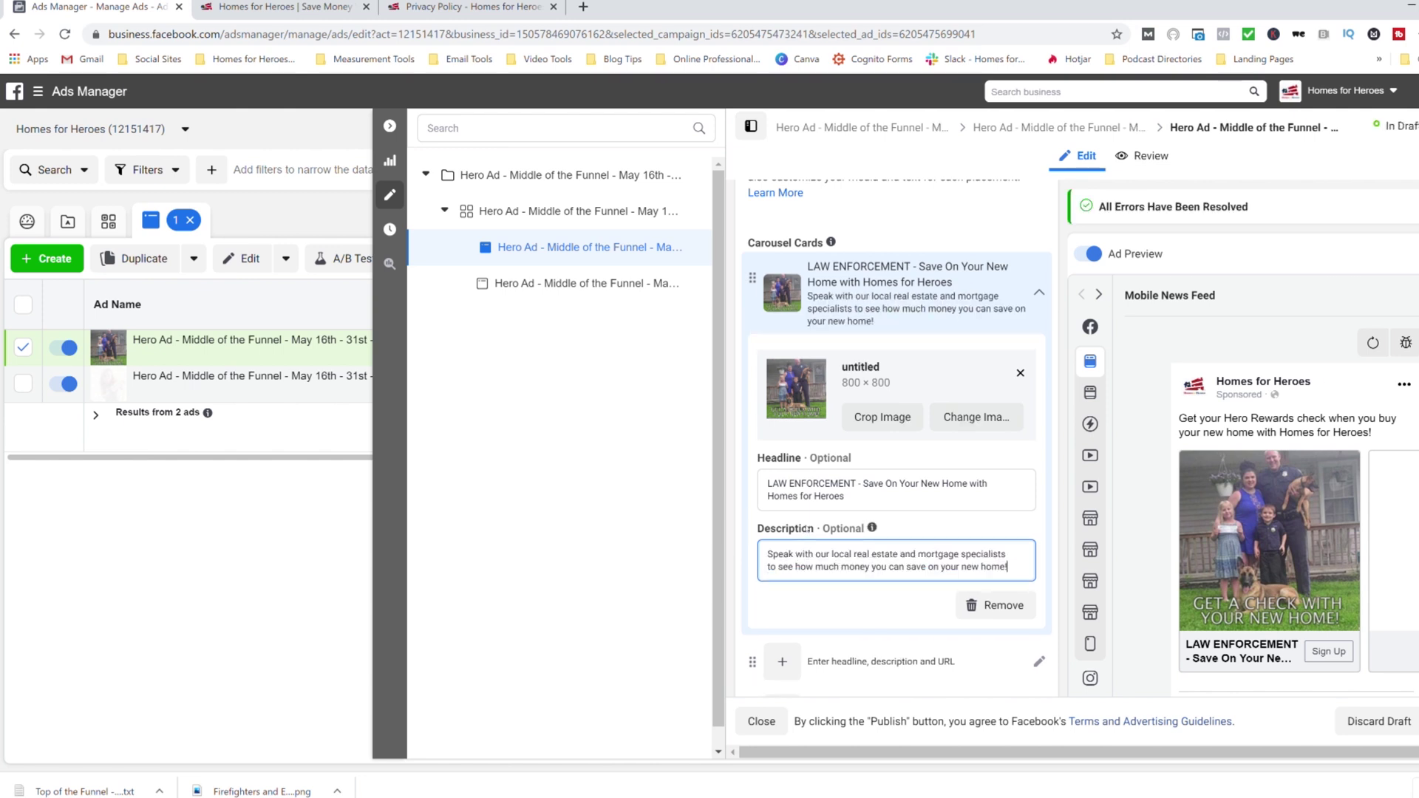
Review the ad's format setting, the first carousel card's content and the unfilled cards below it.
{"action": "scroll", "coordinate": [811, 526], "scroll_direction": "up", "scroll_amount": 5}
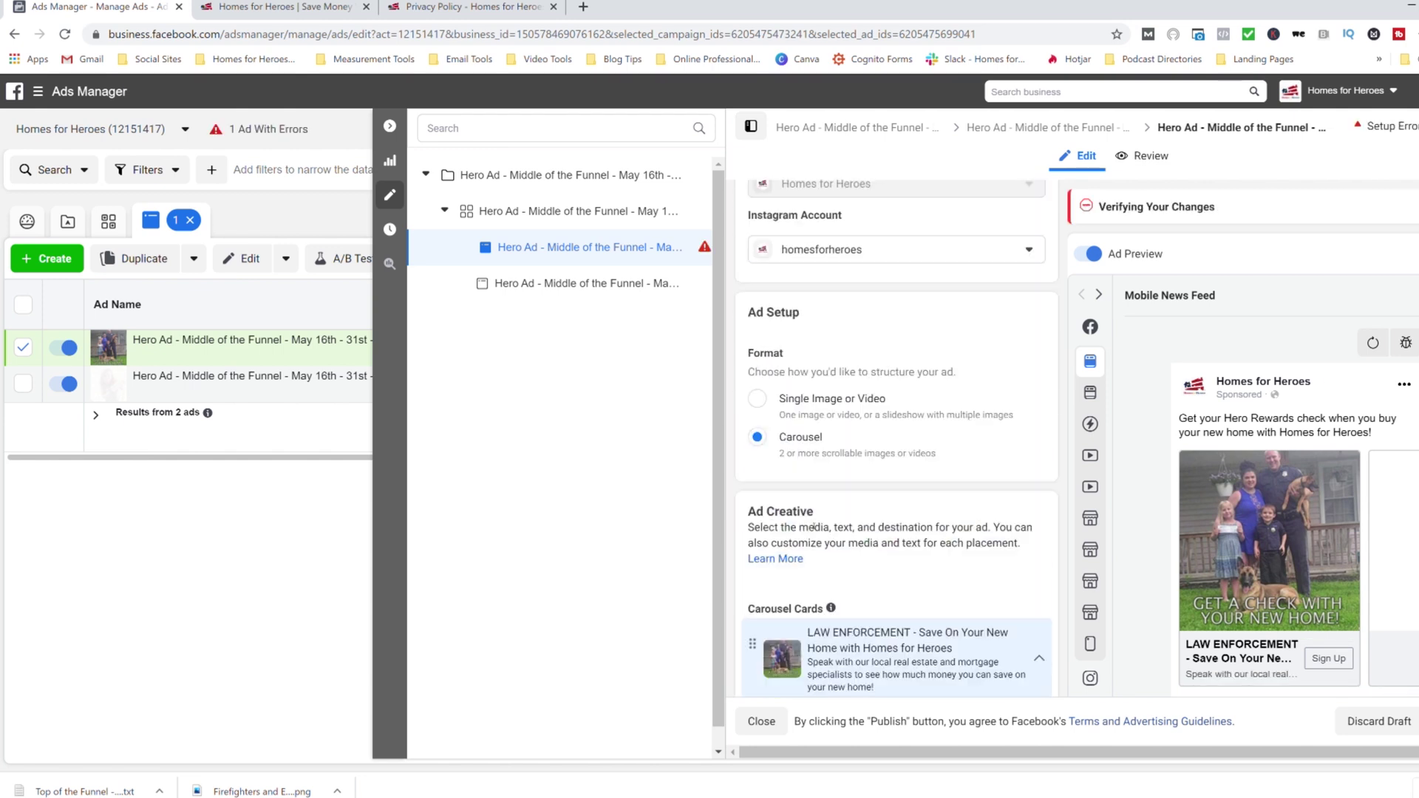
{"action": "scroll", "coordinate": [814, 526], "scroll_direction": "up", "scroll_amount": 3}
{"action": "scroll", "coordinate": [820, 523], "scroll_direction": "down", "scroll_amount": 5}
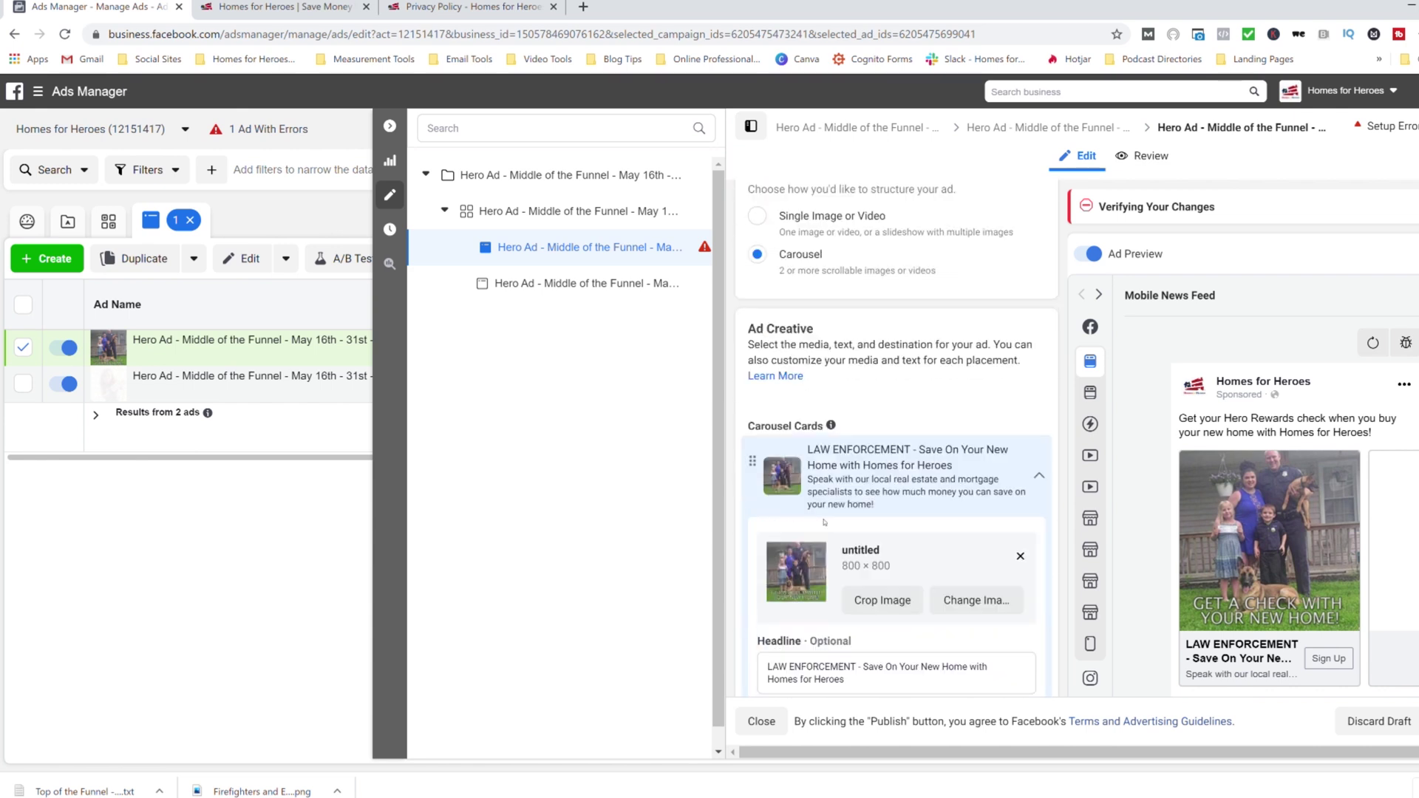
{"action": "scroll", "coordinate": [827, 521], "scroll_direction": "down", "scroll_amount": 2}
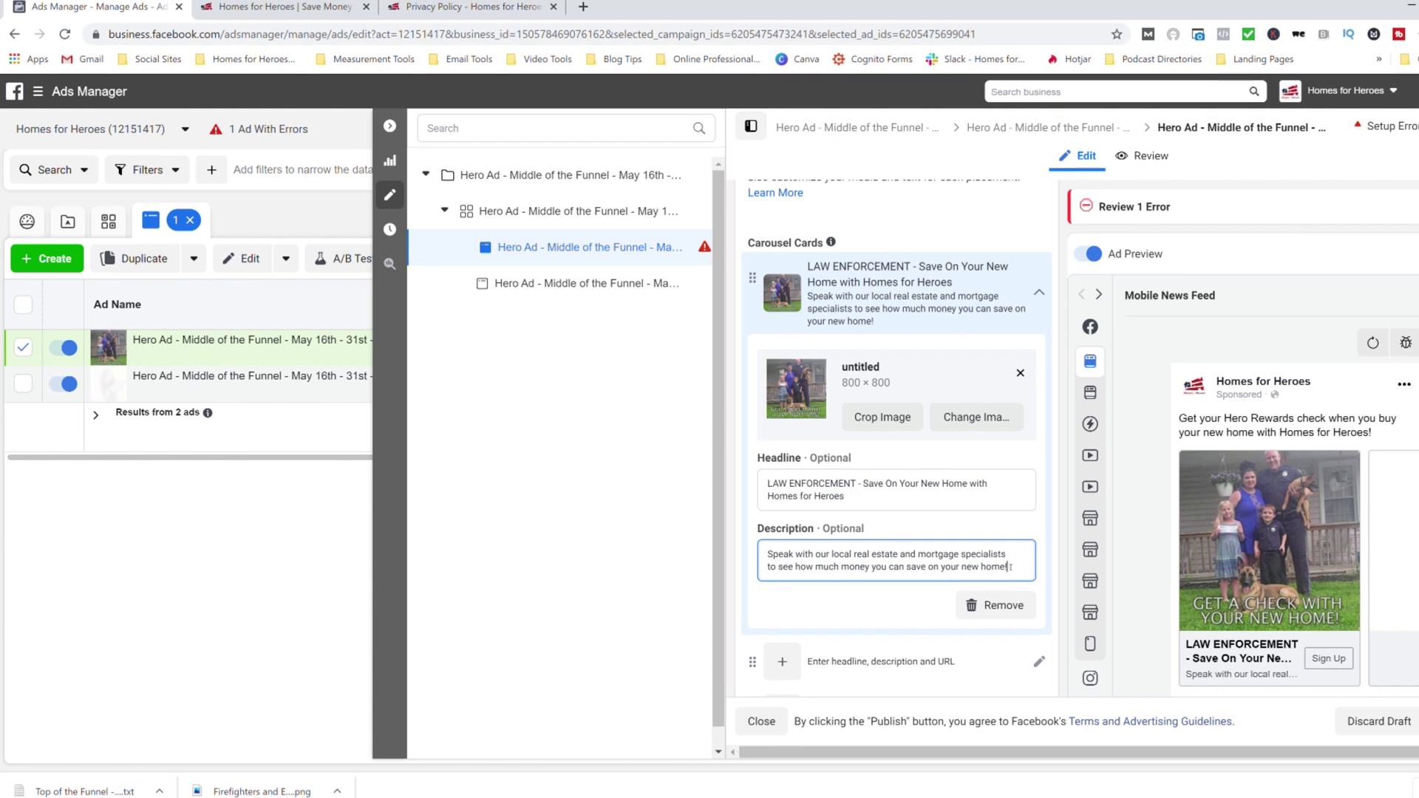
{"action": "scroll", "coordinate": [997, 566], "scroll_direction": "down", "scroll_amount": 2}
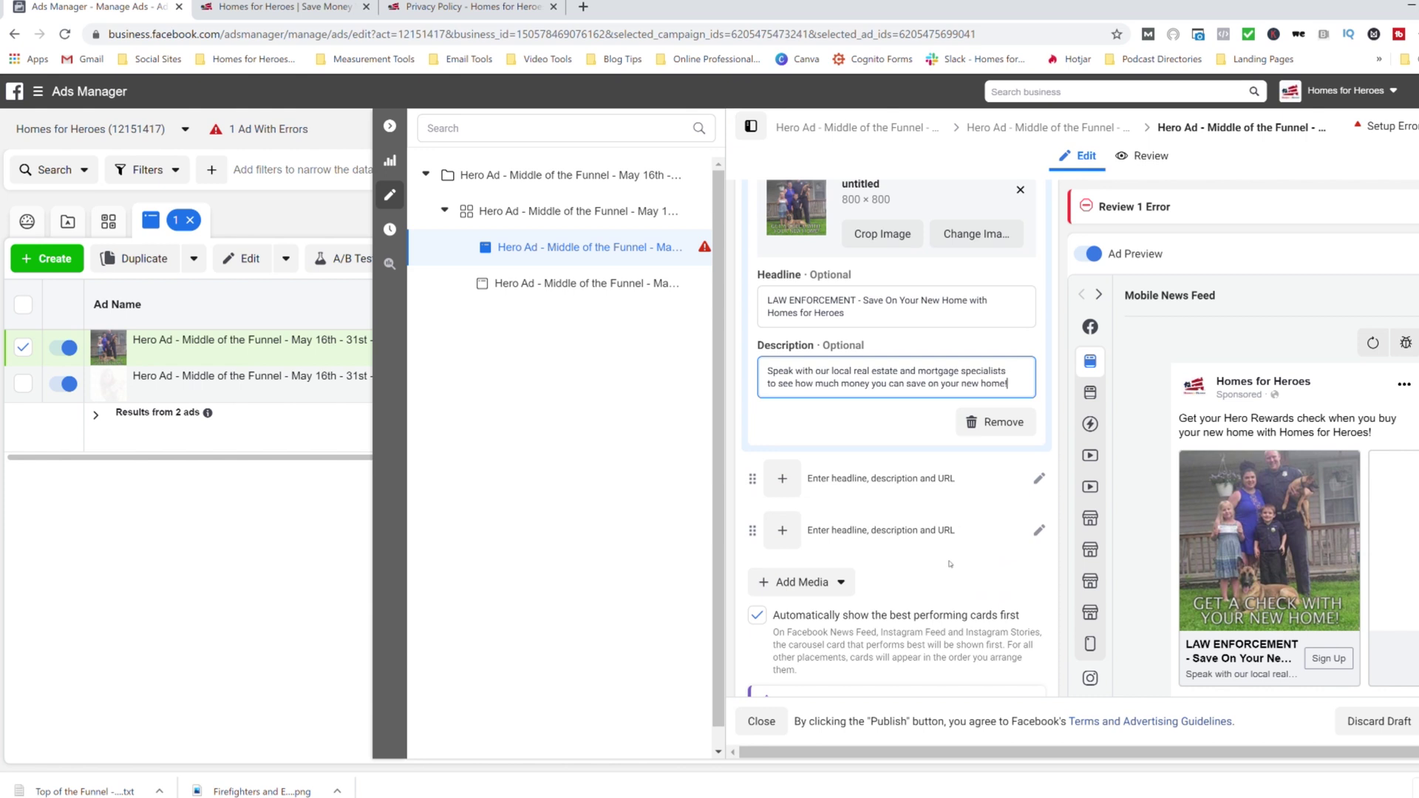
{"action": "scroll", "coordinate": [950, 564], "scroll_direction": "up", "scroll_amount": 2}
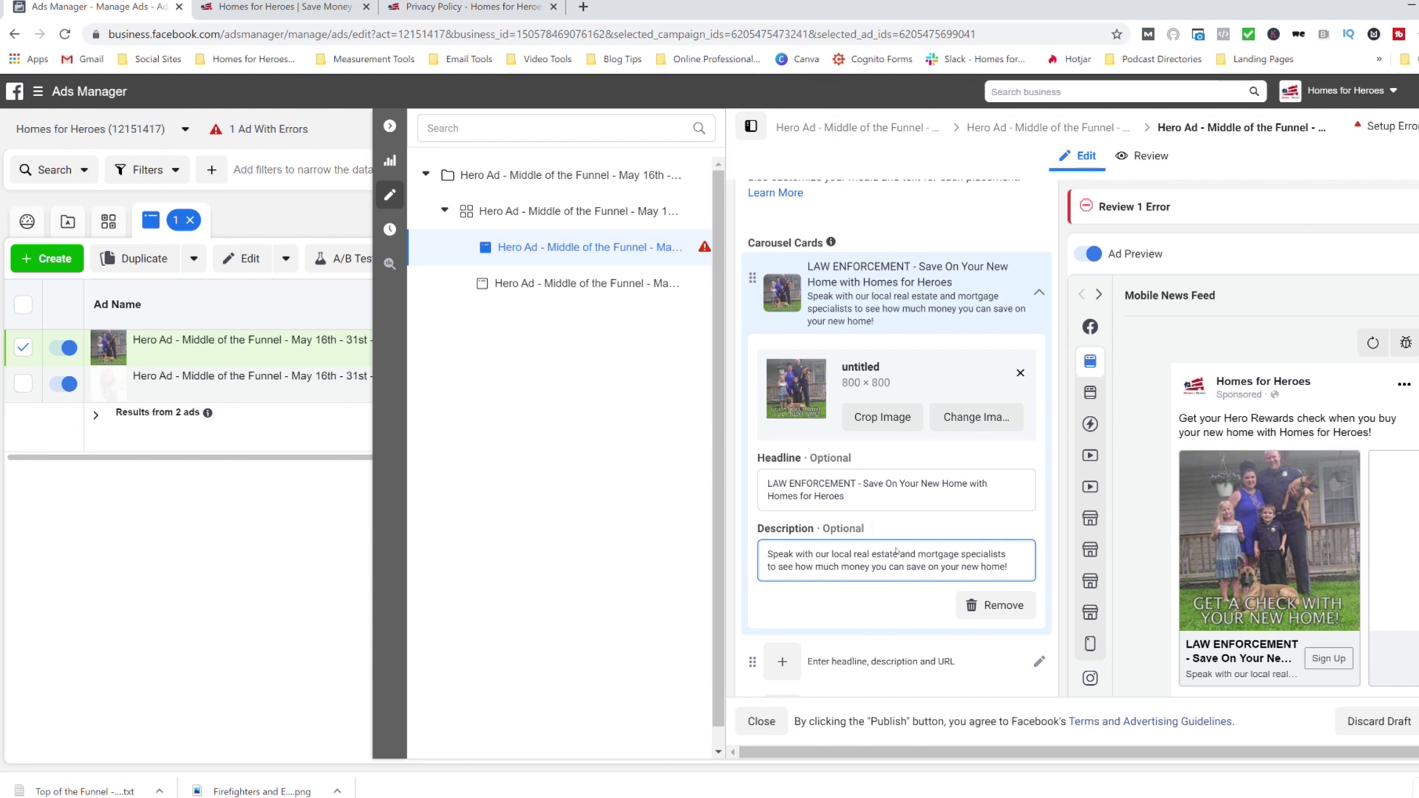
{"action": "scroll", "coordinate": [917, 510], "scroll_direction": "down", "scroll_amount": 2}
{"action": "scroll", "coordinate": [917, 510], "scroll_direction": "up", "scroll_amount": 2}
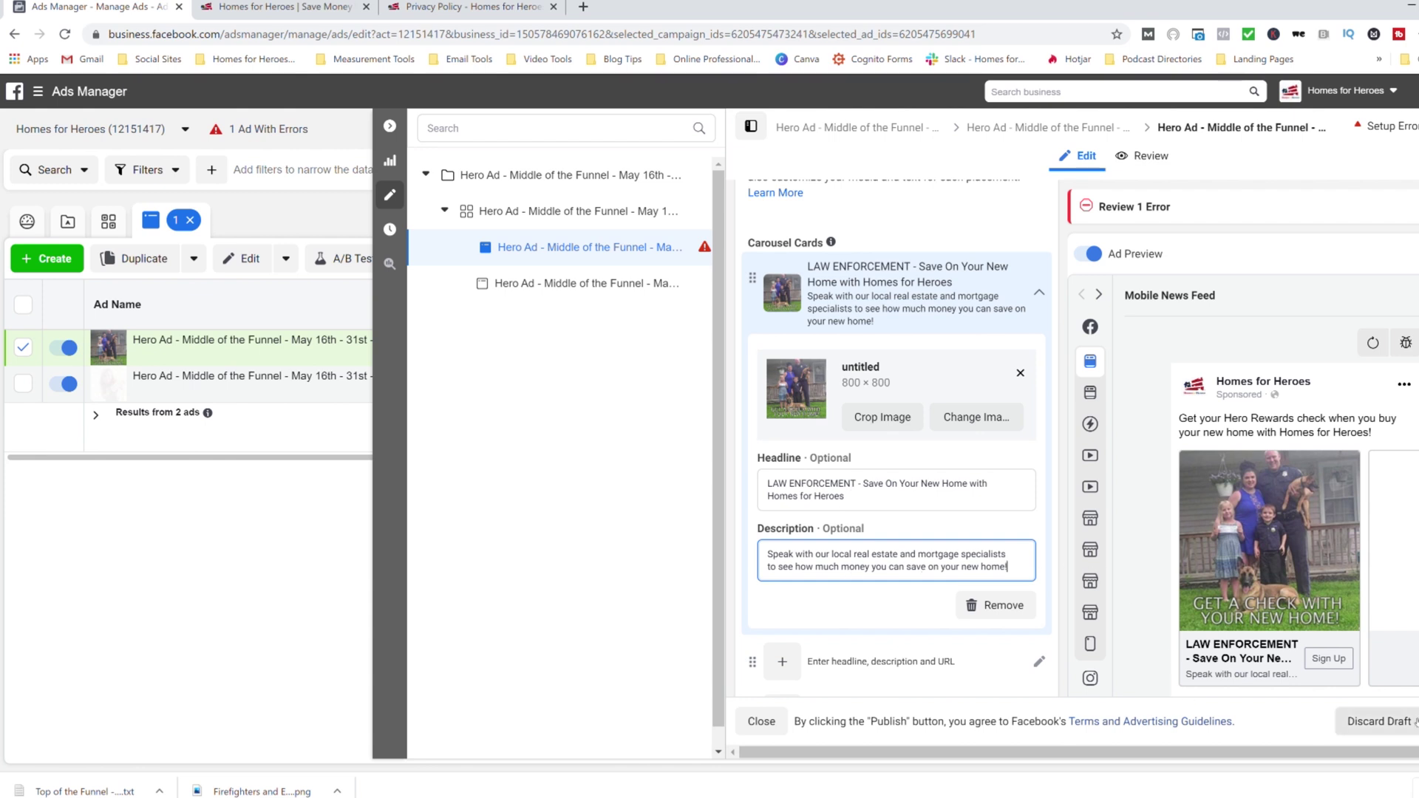
Close the ad editor and inspect the delivery status details of the Images ad in the ads list.
{"action": "left_click", "coordinate": [762, 721]}
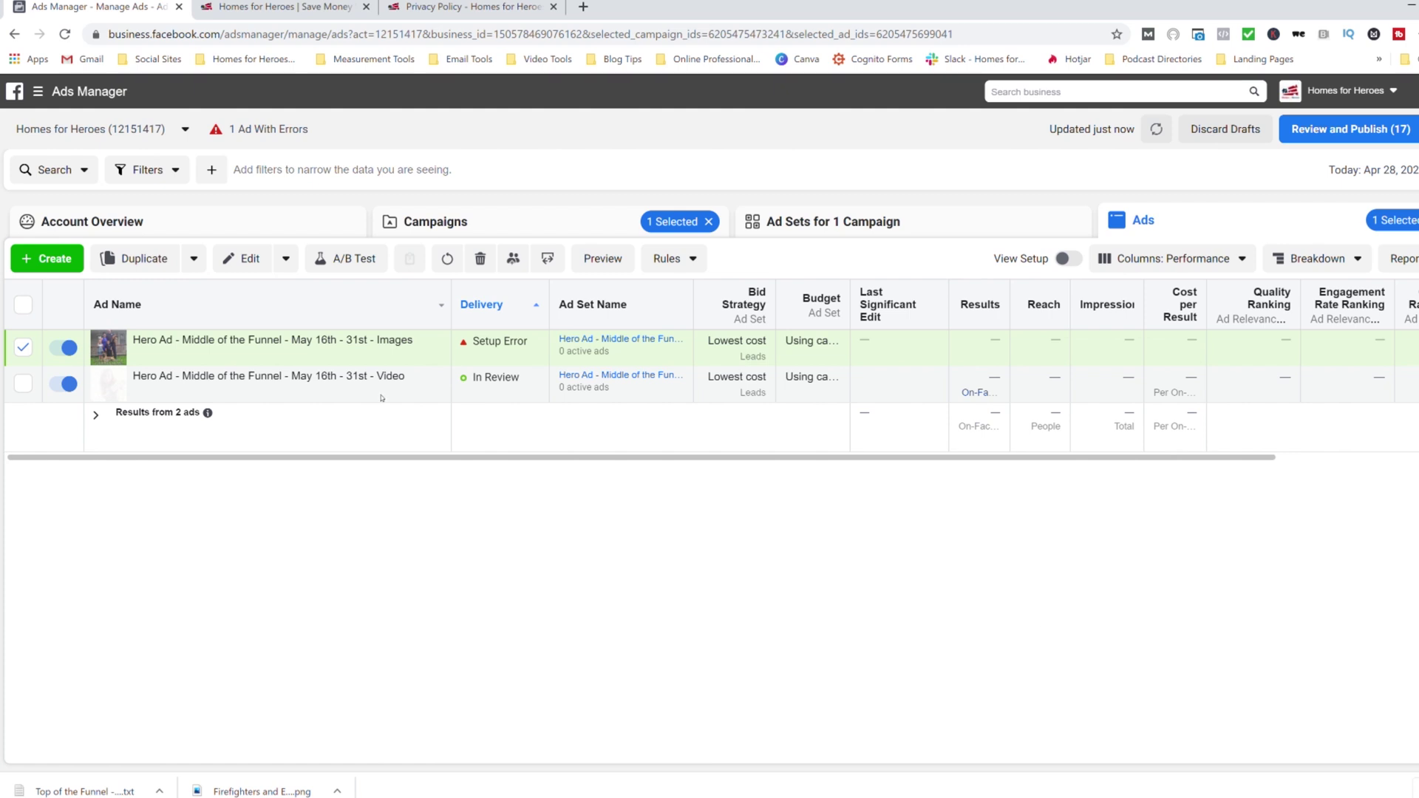
{"action": "mouse_move", "coordinate": [320, 355]}
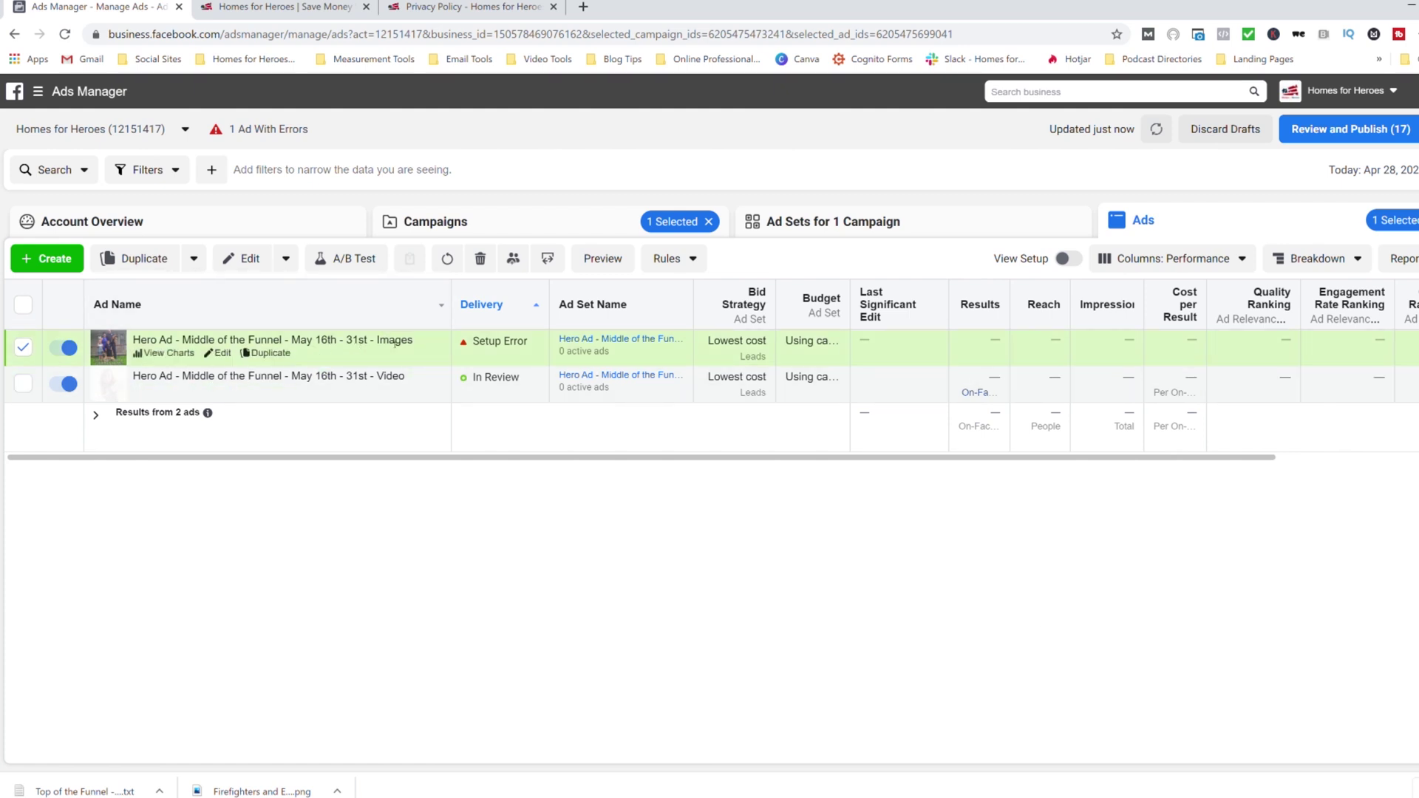
{"action": "mouse_move", "coordinate": [503, 340]}
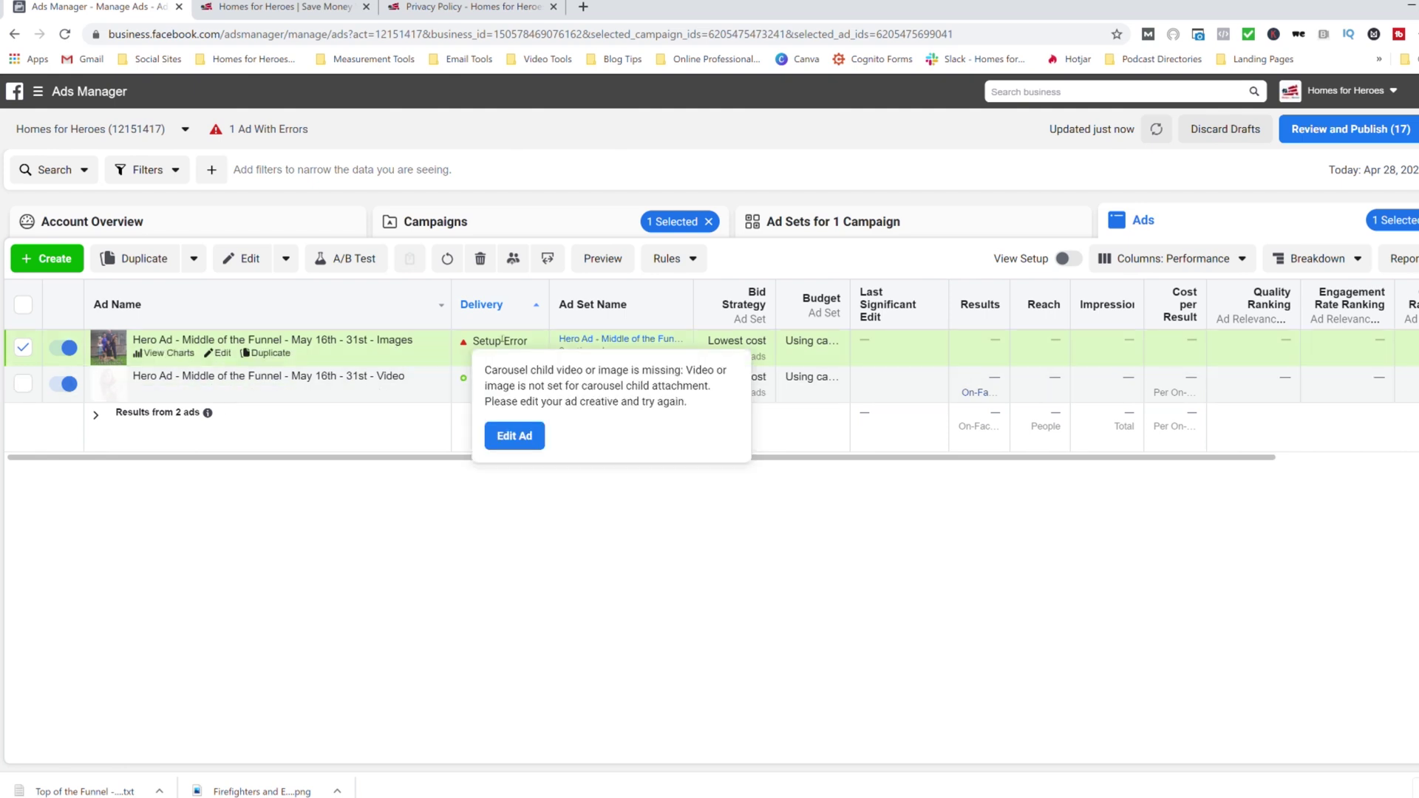